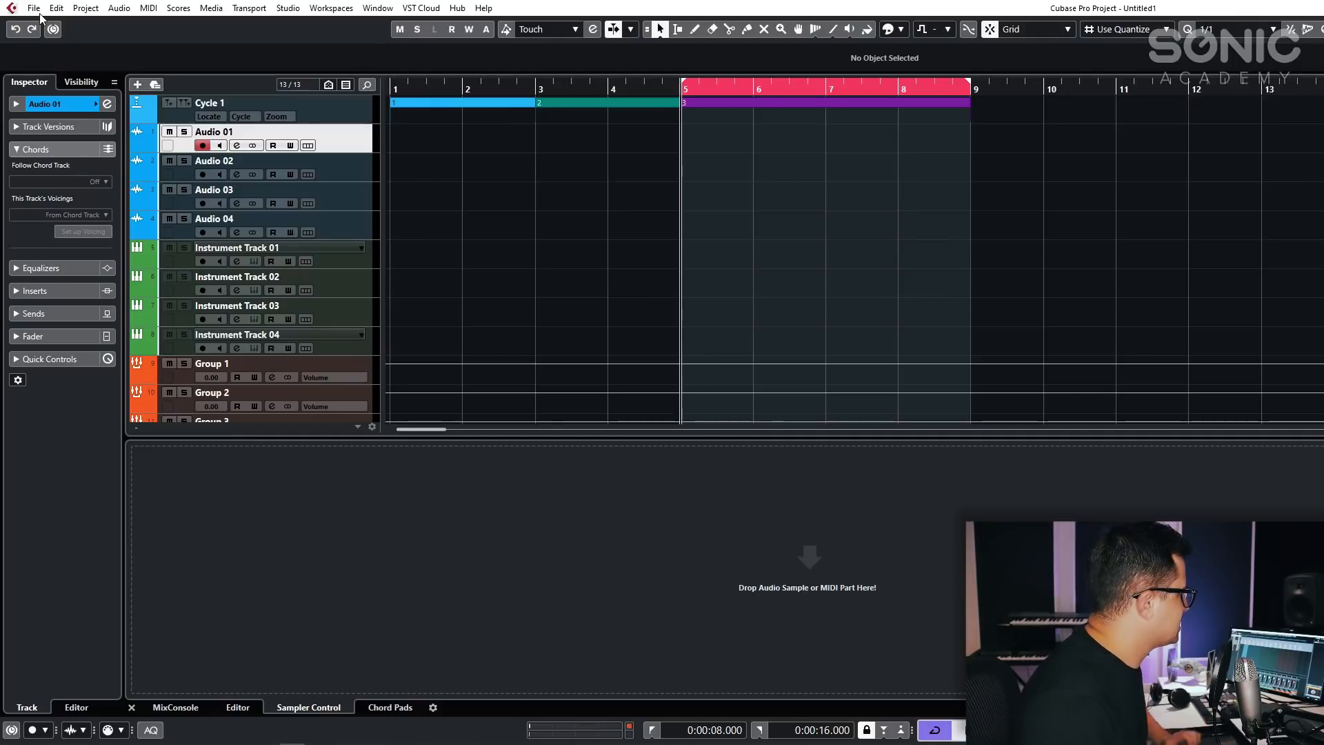
left_click(363, 229)
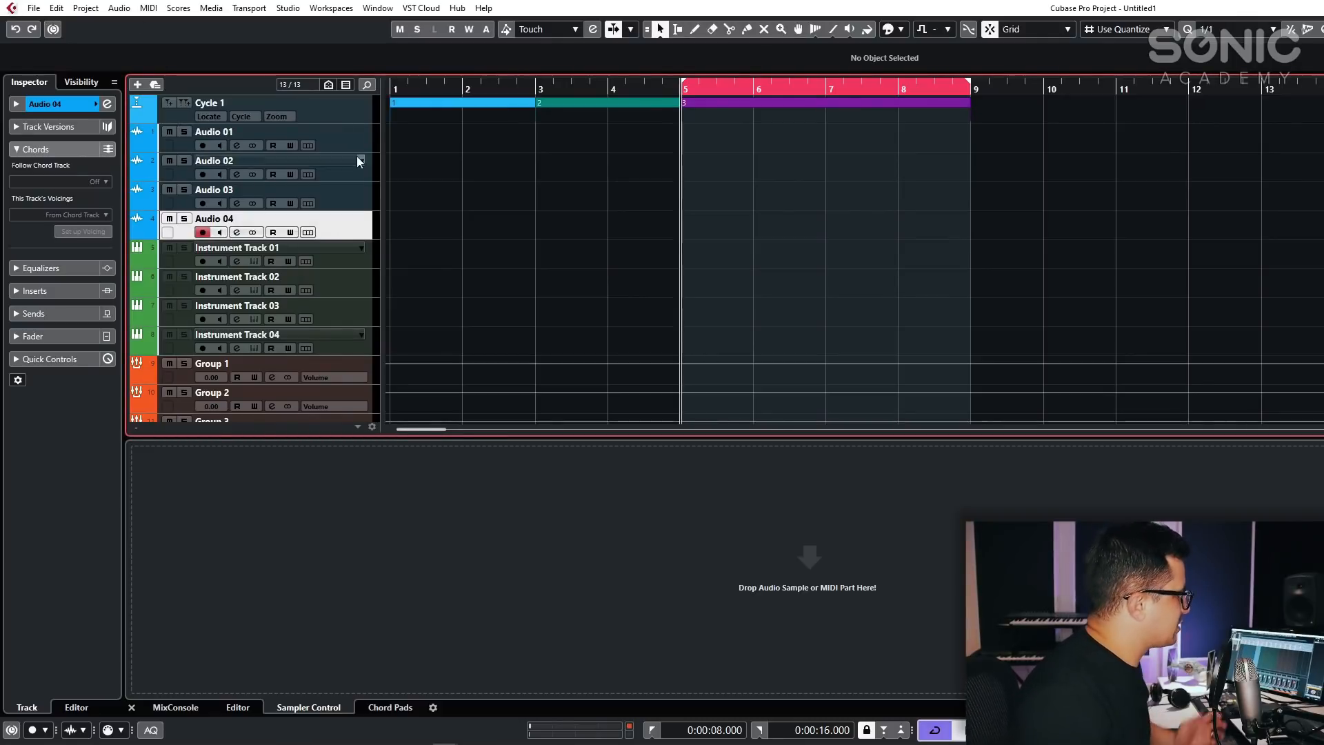
scroll(335, 156, "down", 3)
scroll(337, 160, "up", 3)
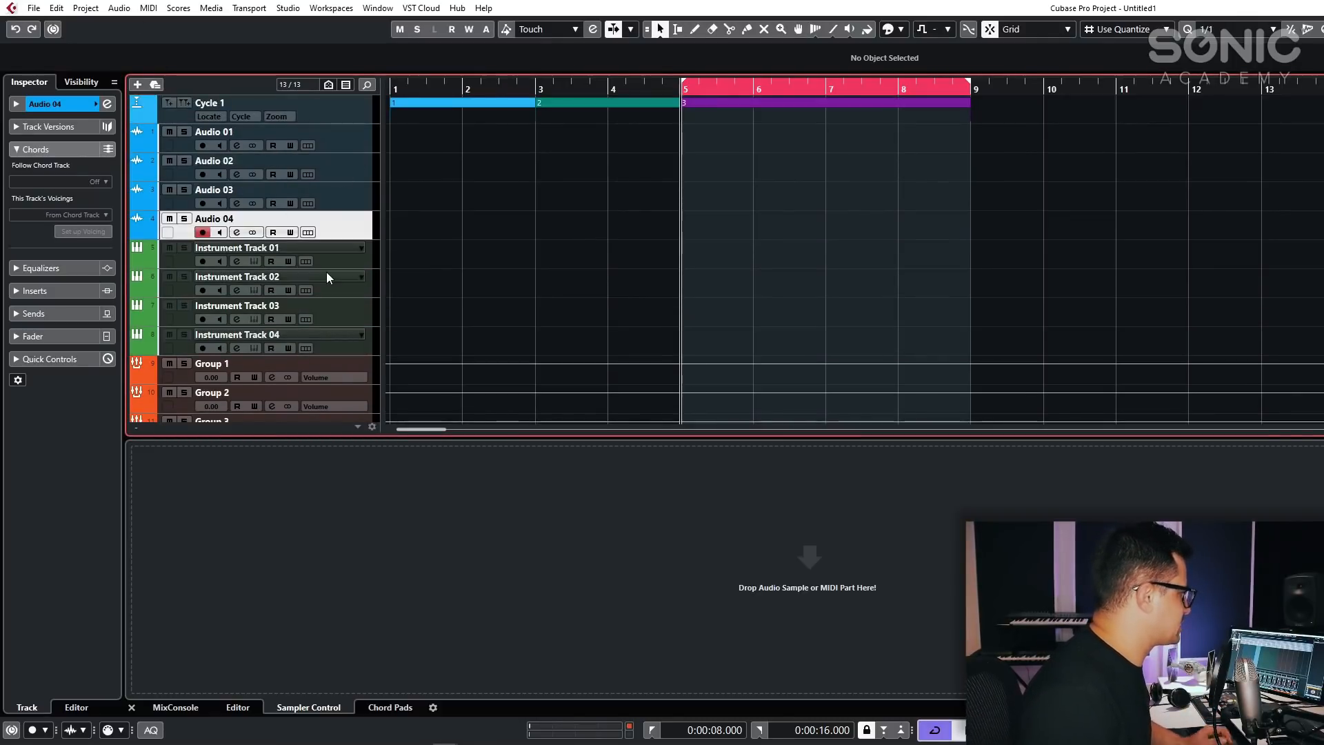
scroll(304, 317, "down", 3)
scroll(304, 318, "up", 3)
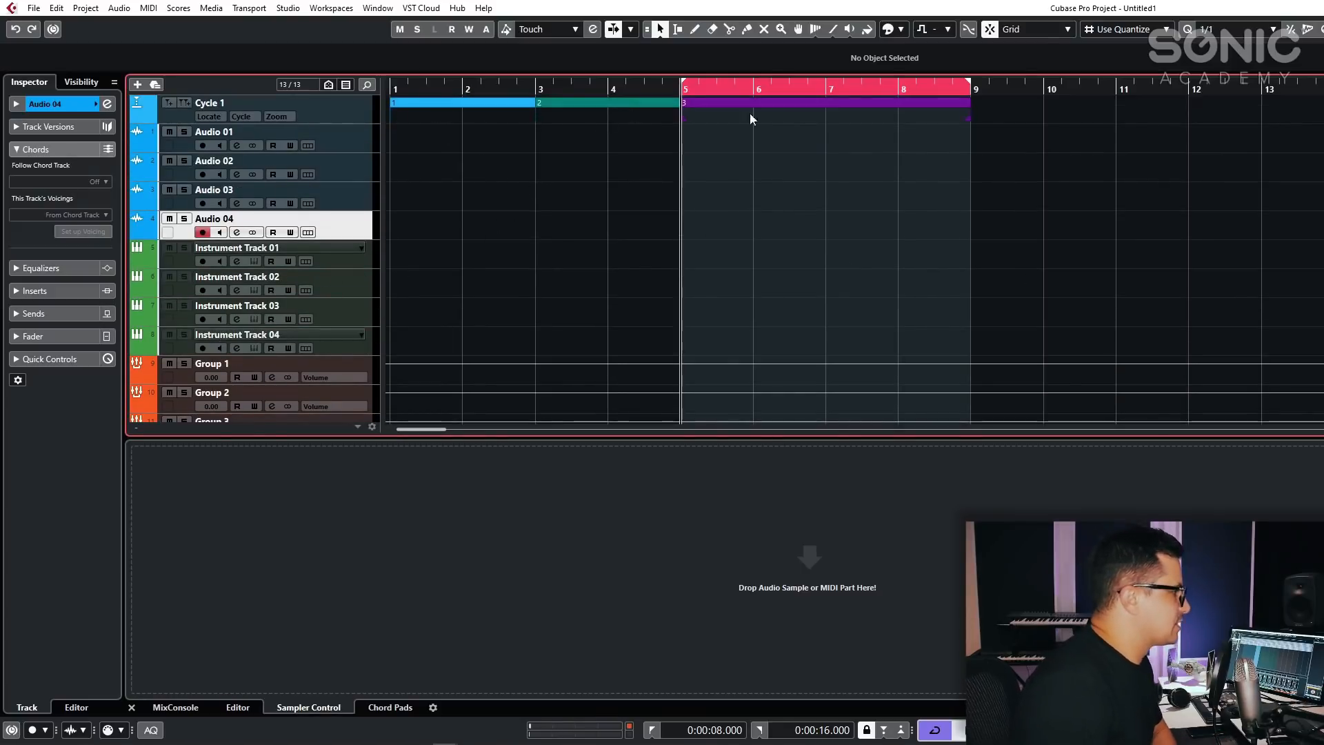
Show marker lines from all marker tracks, using the Cycle 1 marker track's options.
left_click(327, 113)
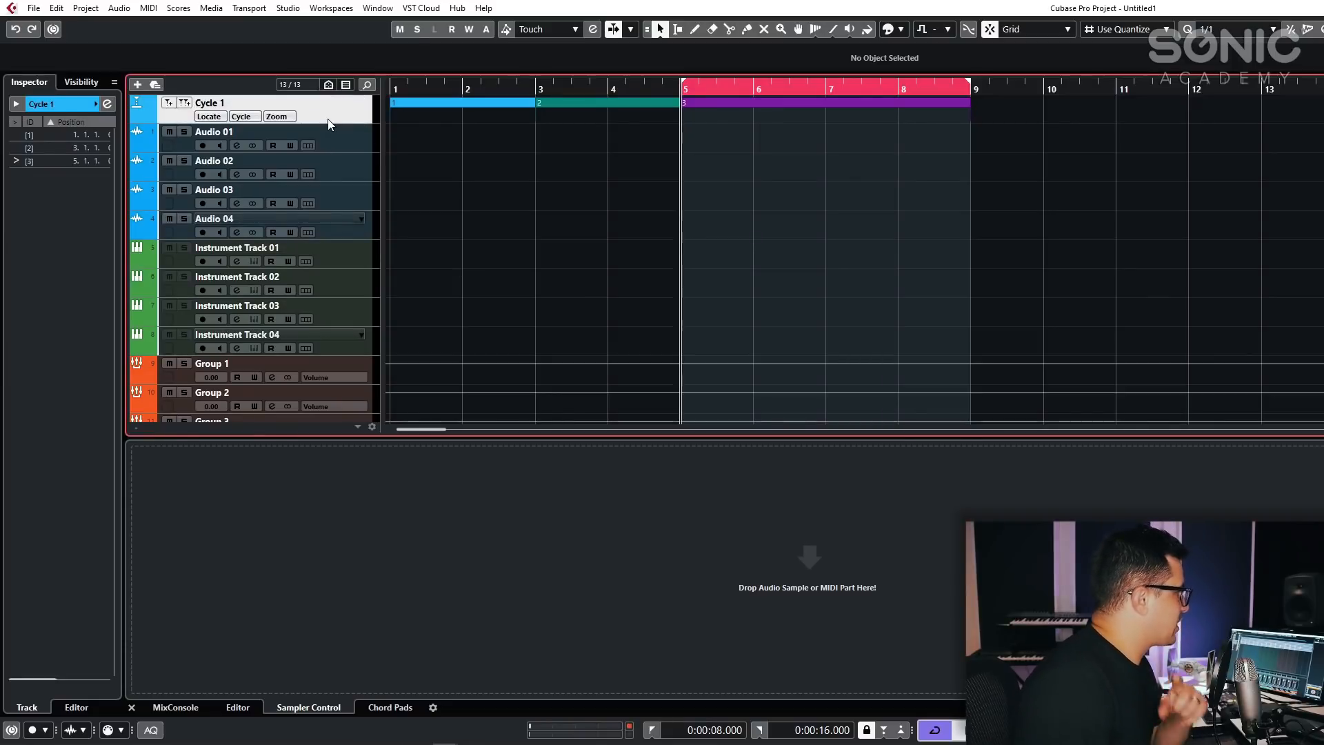
right_click(327, 118)
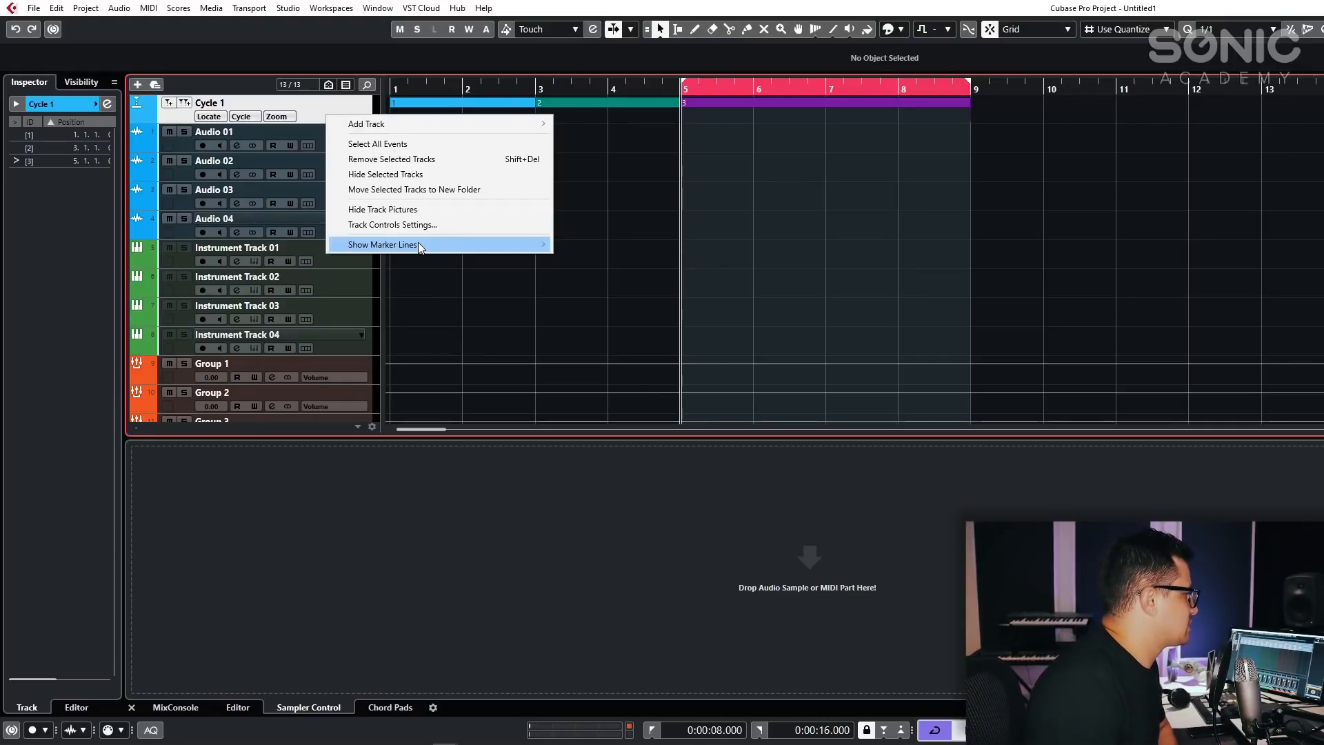
mouse_move(418, 244)
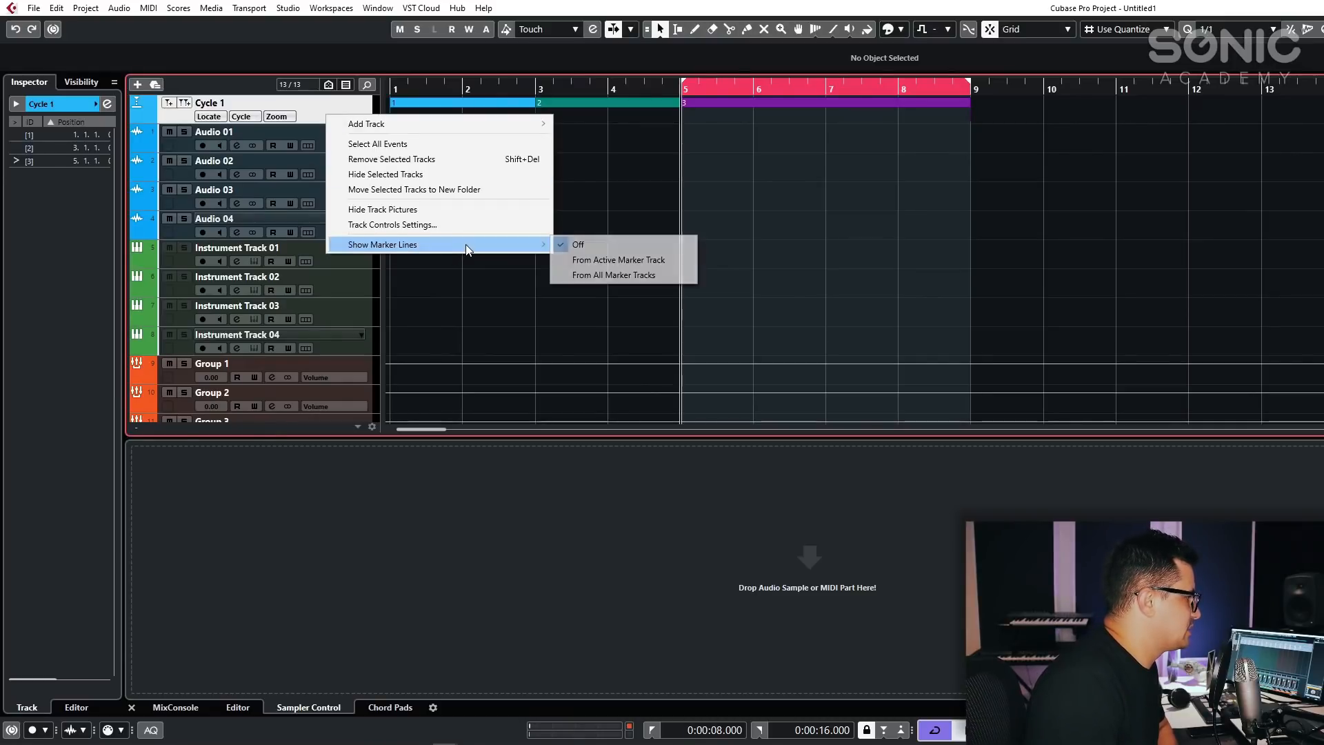
left_click(627, 276)
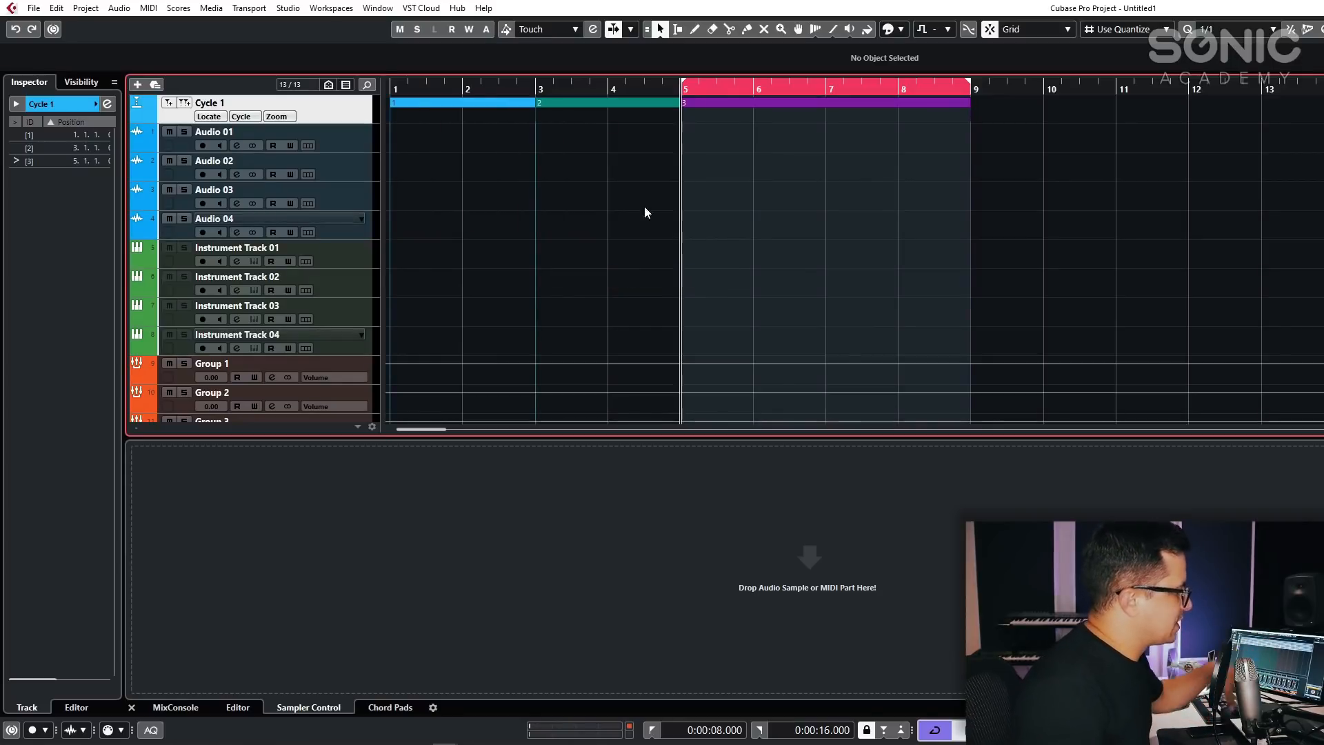
scroll(530, 279, "down", 2)
scroll(530, 347, "up", 3)
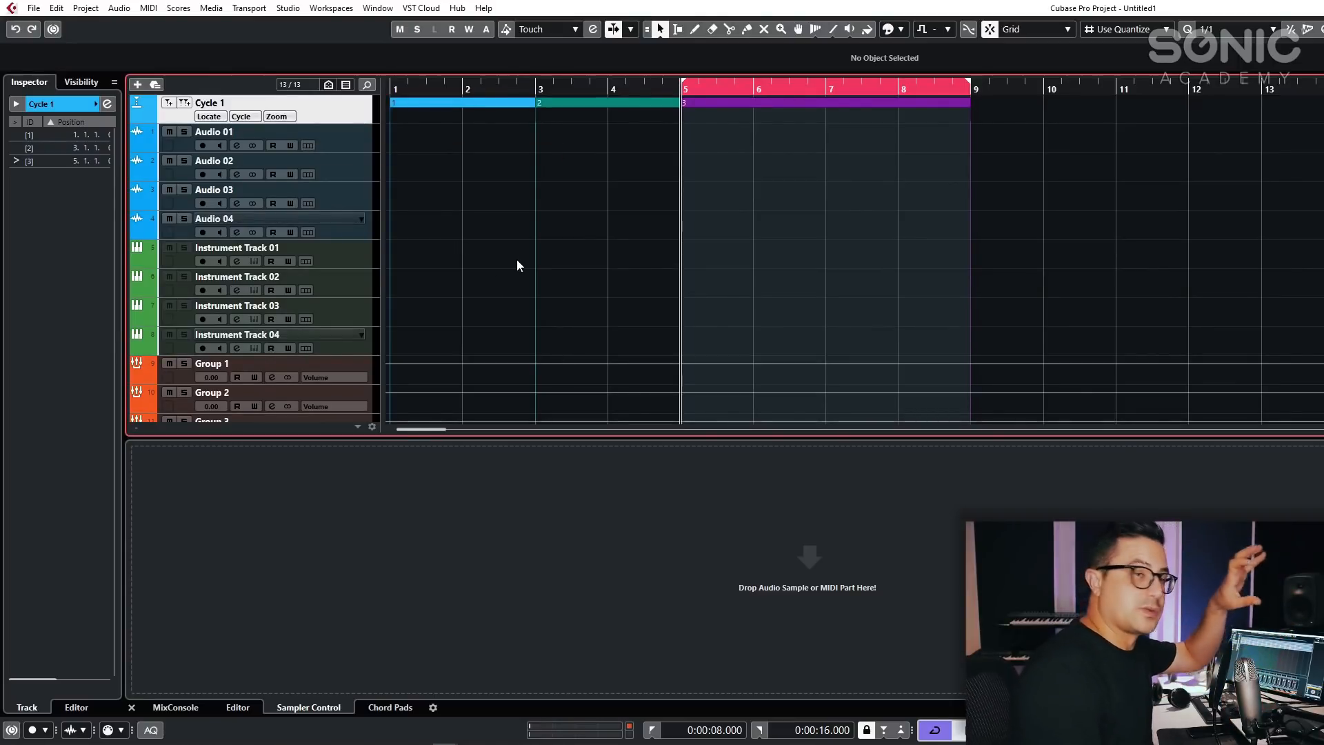
scroll(621, 207, "down", 3)
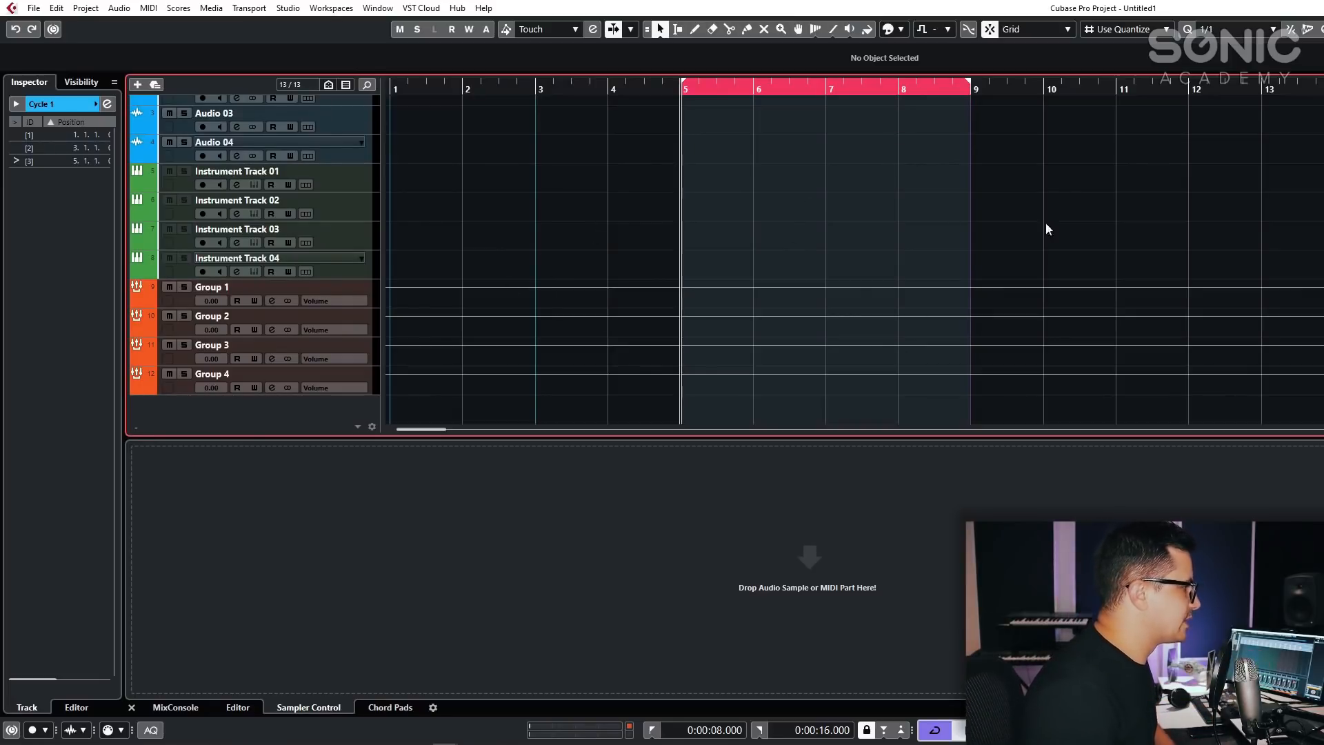
scroll(930, 265, "up", 3)
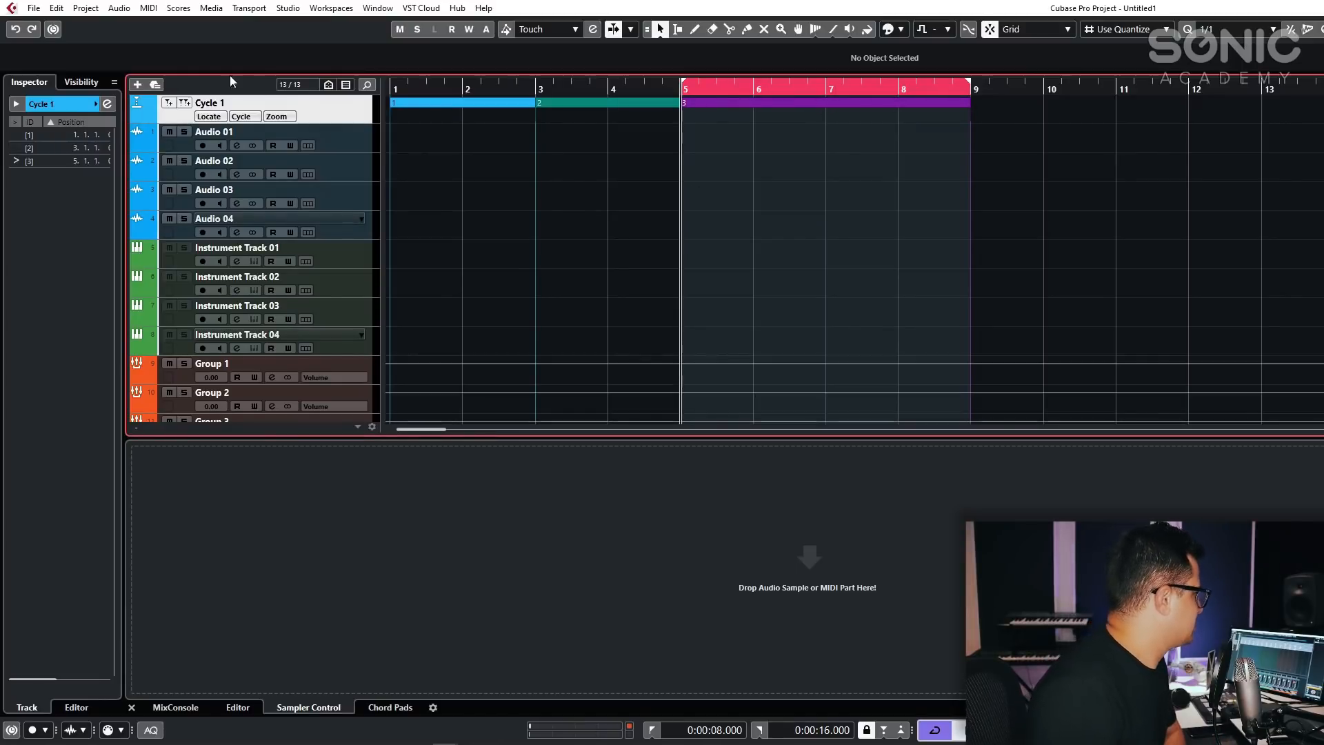
Open the audio mixdown export settings and set the channel selection to Single.
left_click(33, 8)
mouse_move(62, 222)
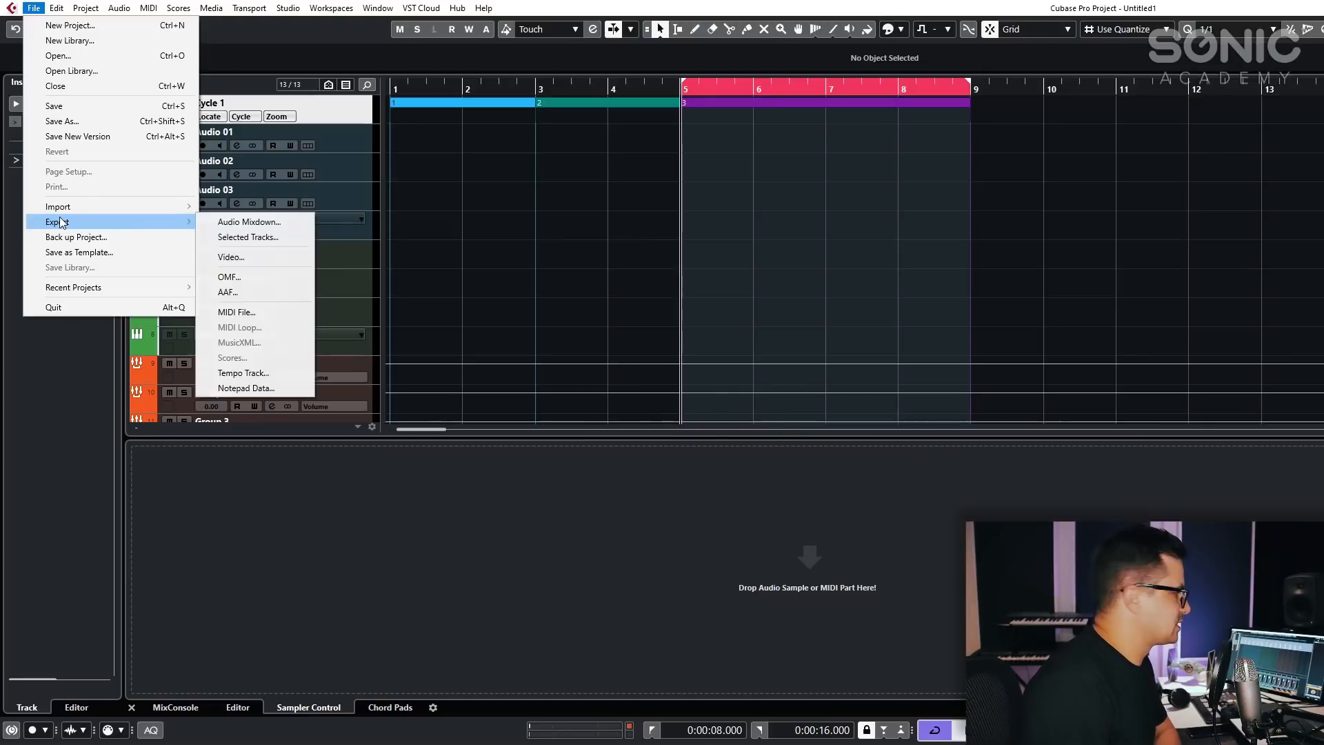
left_click(259, 222)
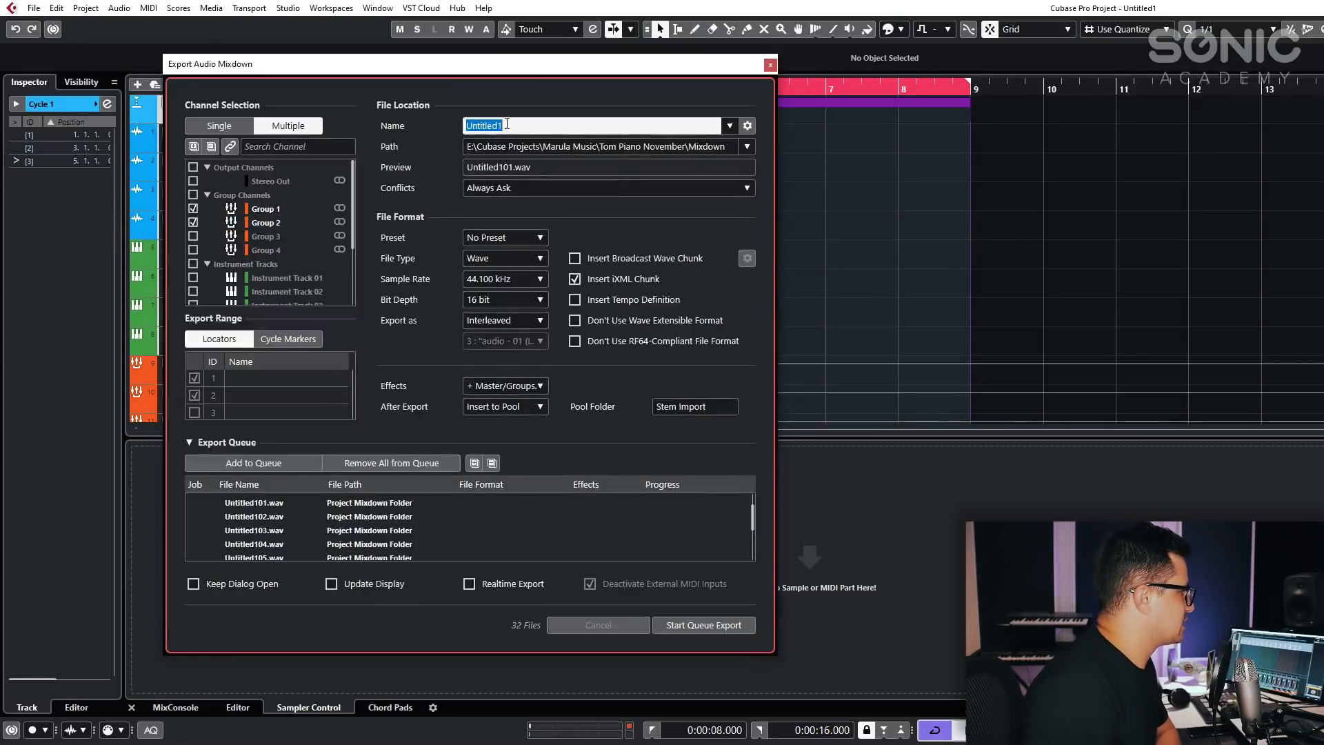
left_click_drag(440, 69, 571, 68)
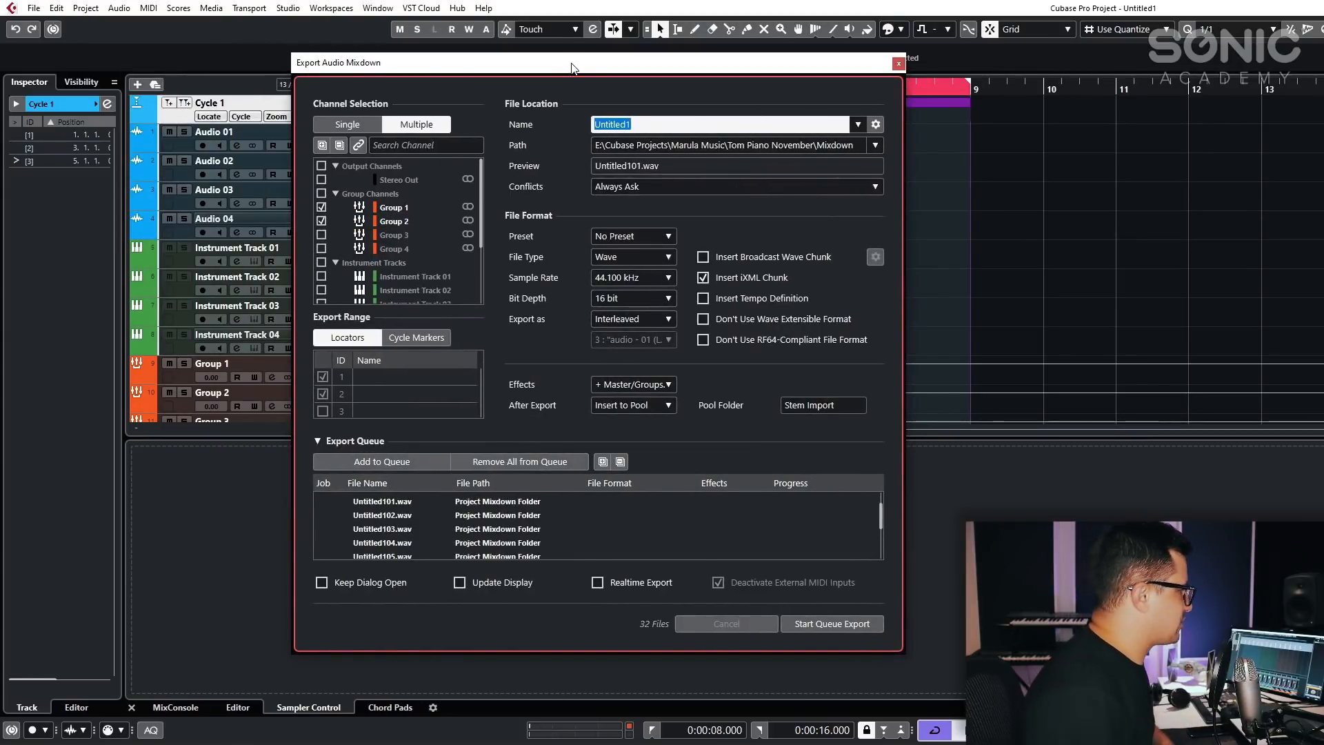
left_click(368, 125)
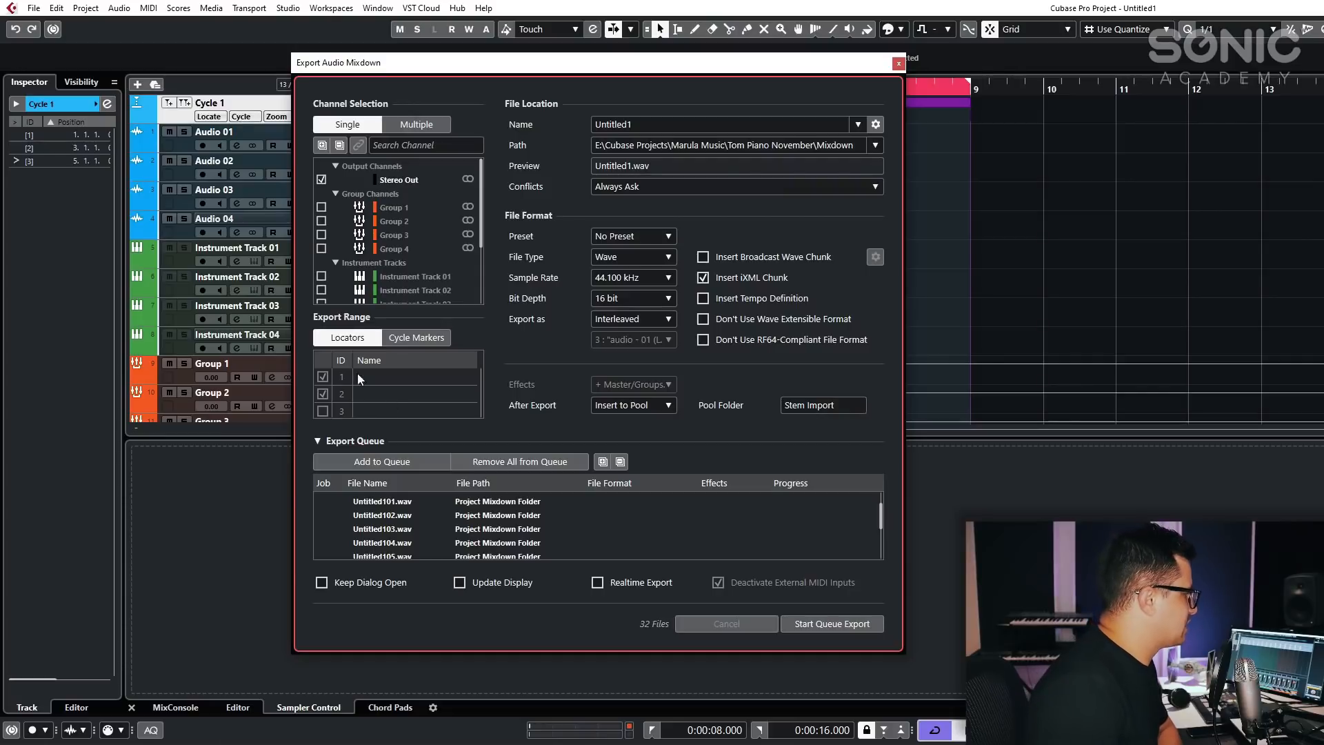
Deselect cycle markers 1 and 2 in the export range and set the range back to Locators.
left_click(323, 394)
left_click(417, 338)
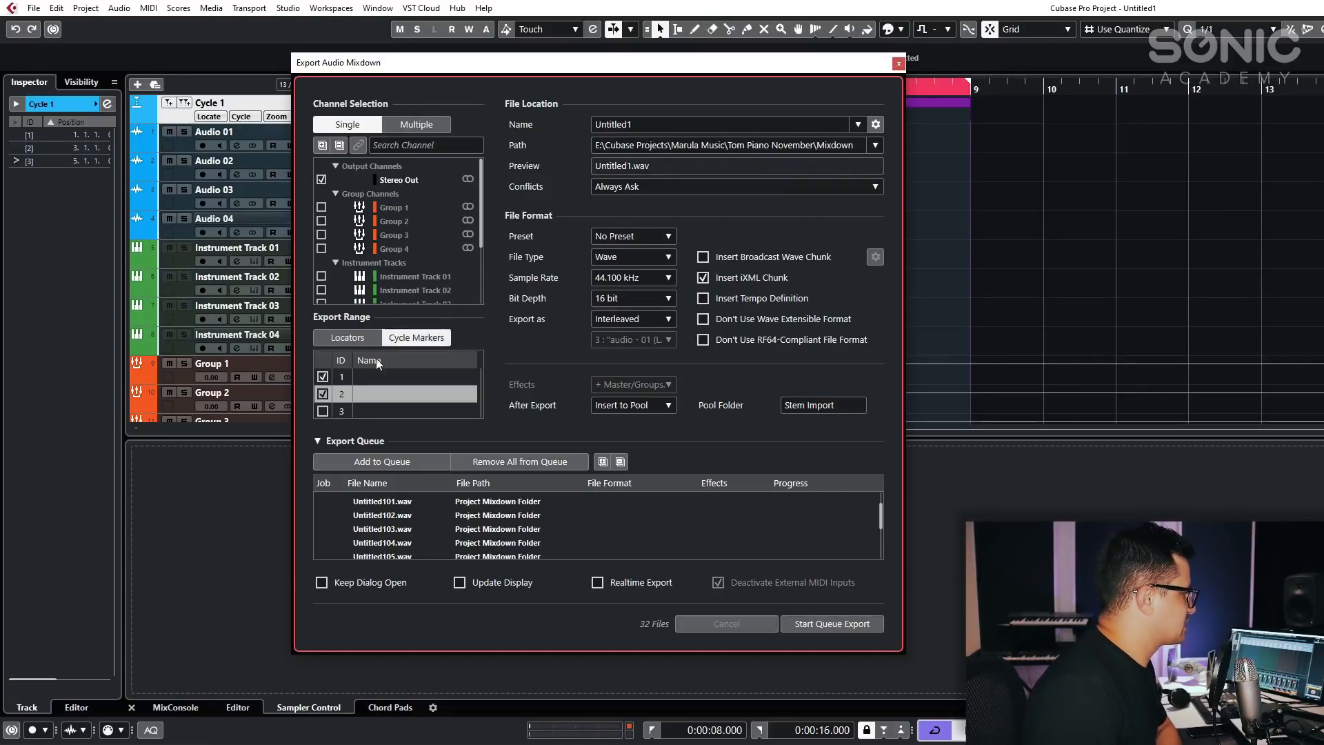
left_click(323, 383)
left_click(347, 337)
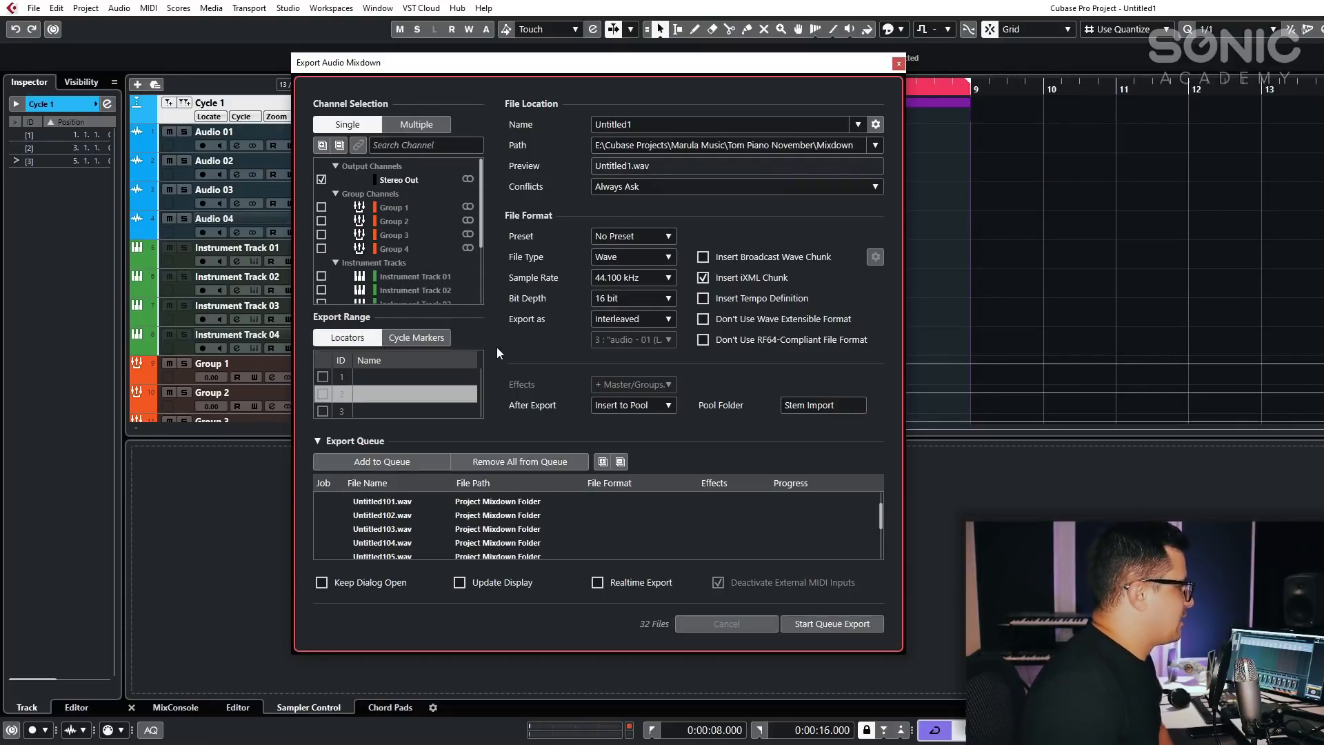
Delete every job from the export queue one by one until the queue is empty.
scroll(696, 498, "up", 3)
left_click(872, 505)
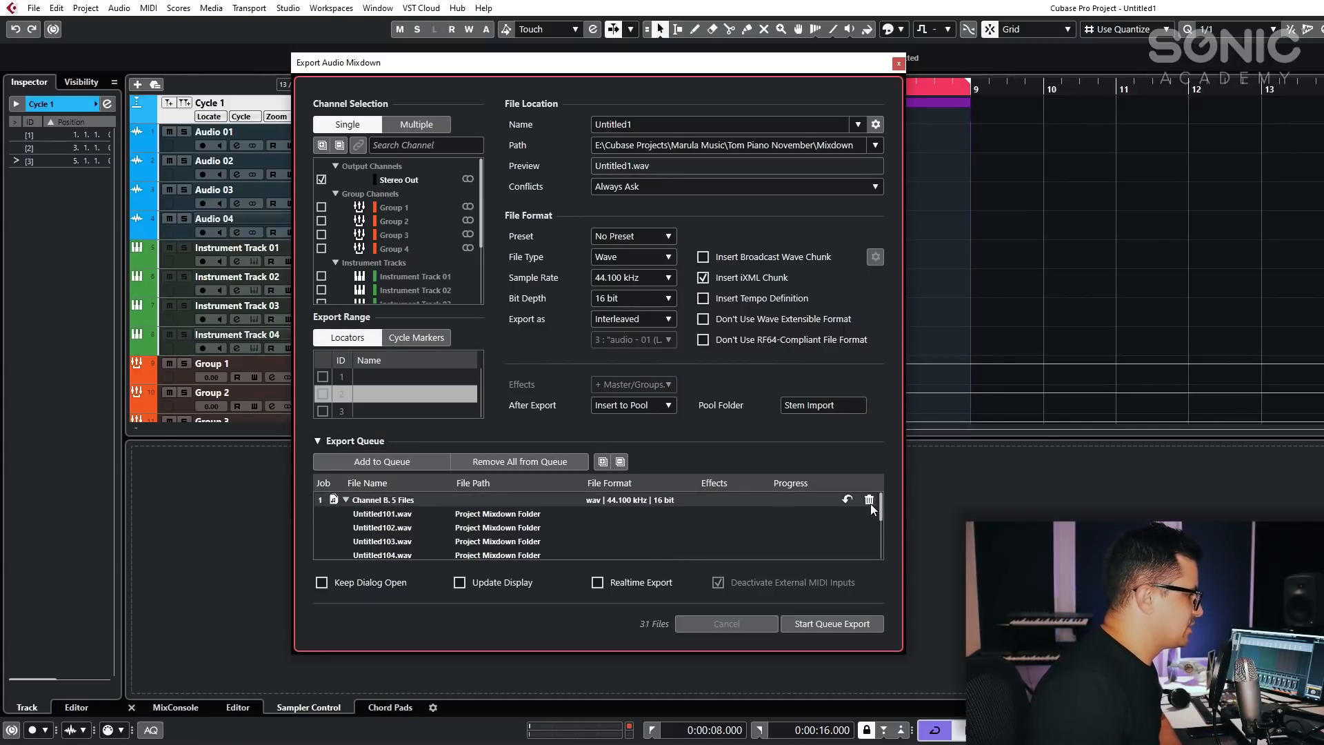
left_click(872, 505)
left_click(872, 505)
left_click(872, 505)
left_click(872, 505)
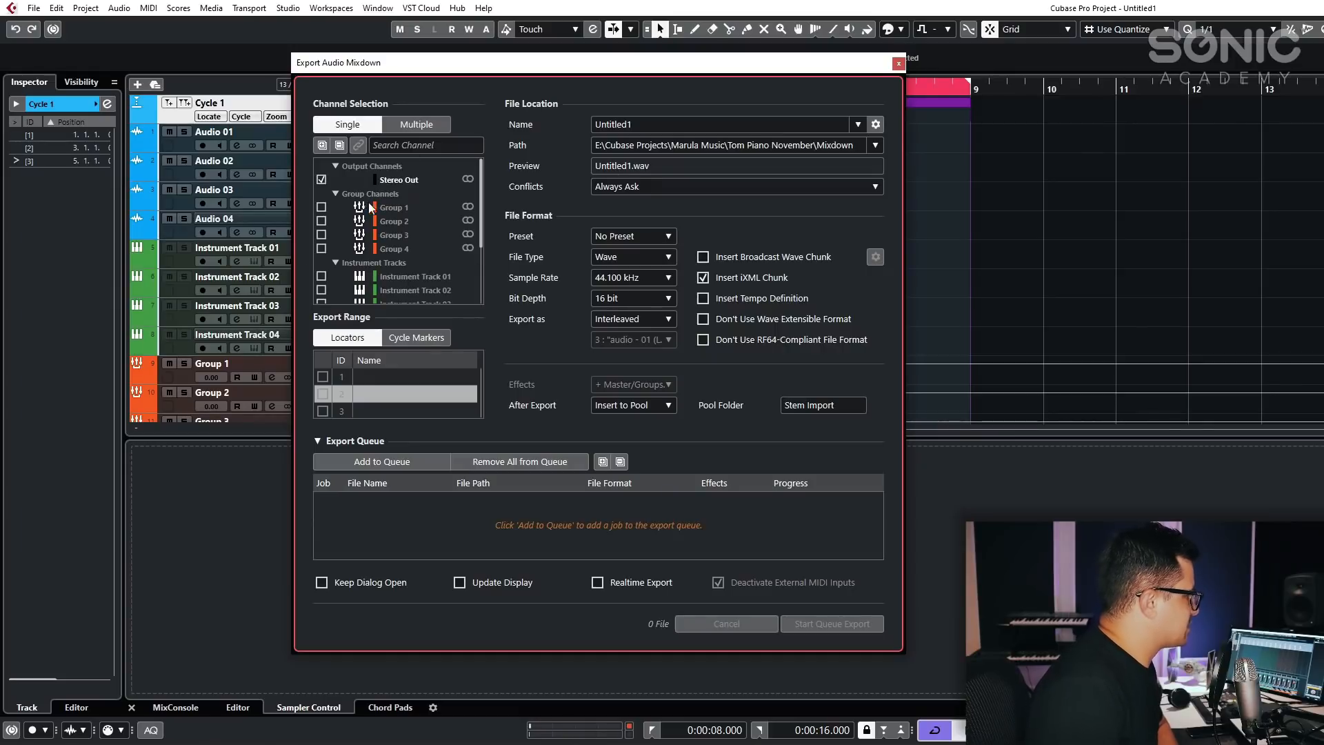
Browse the exportable channels and switch the channel selection to Multiple.
scroll(376, 227, "down", 5)
scroll(407, 235, "up", 5)
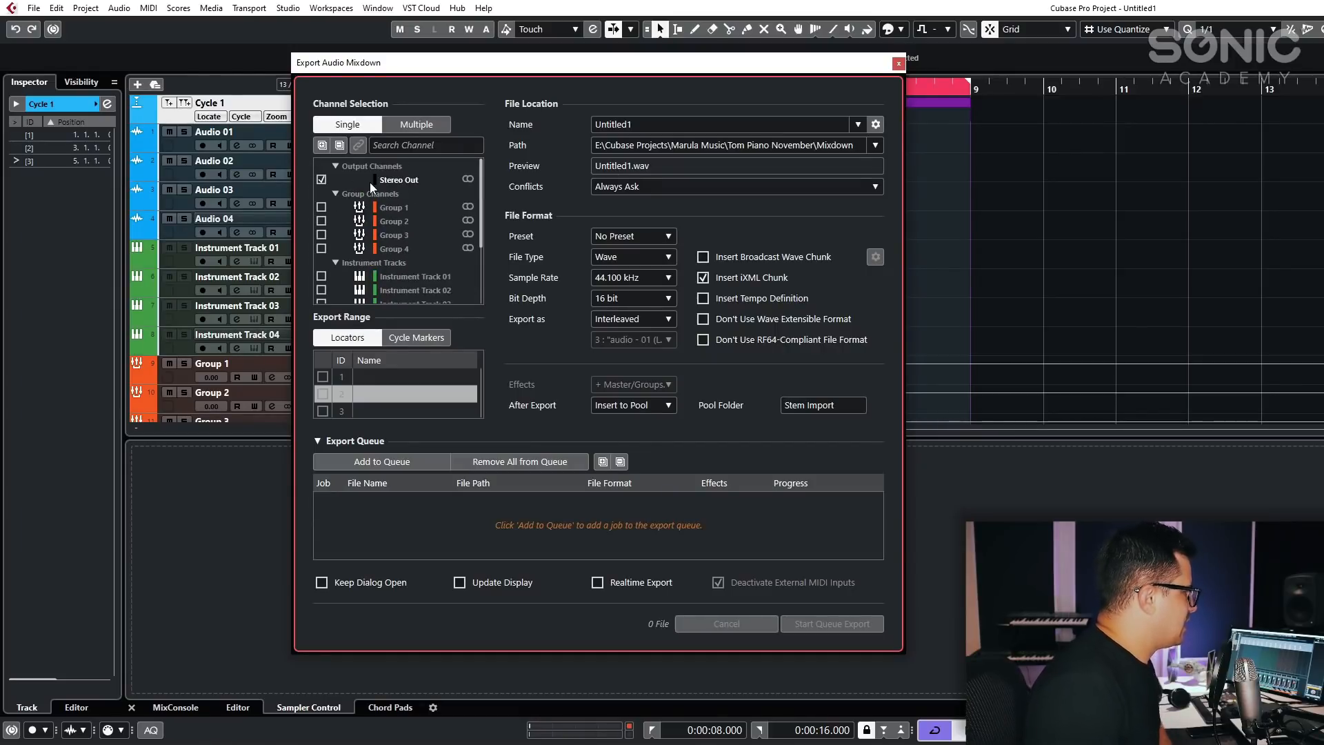
left_click(416, 125)
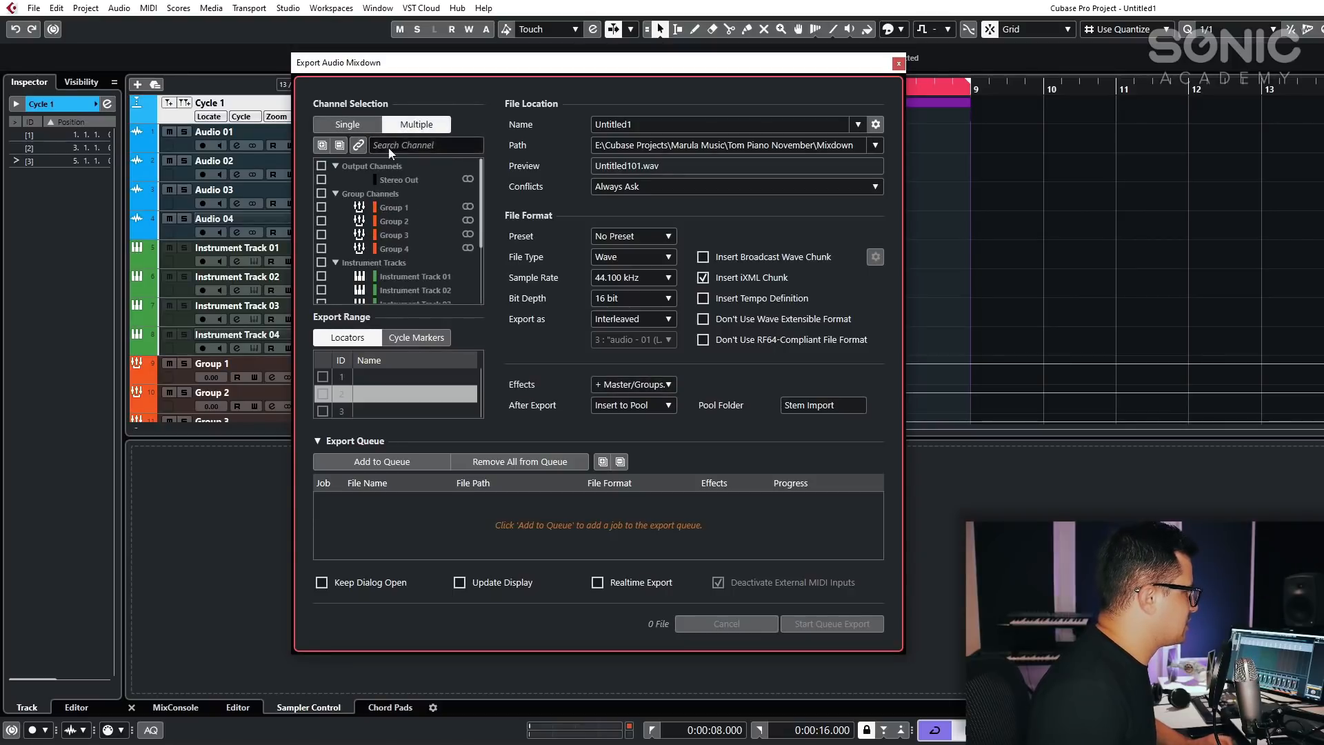
scroll(339, 240, "down", 3)
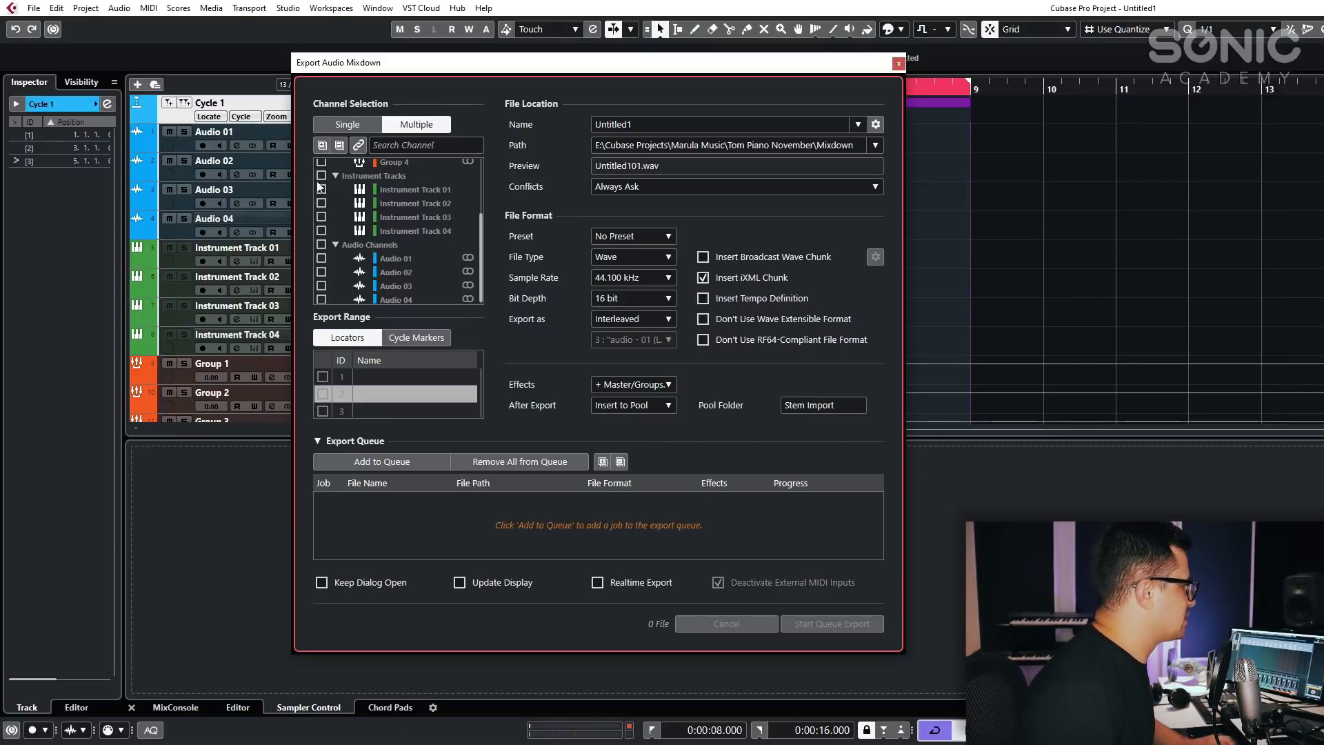
Select Audio 02, Audio 03, Instrument Track 03, Group 3 and Group 4 in the project and link the export channel selection to them.
left_click_drag(402, 64, 733, 93)
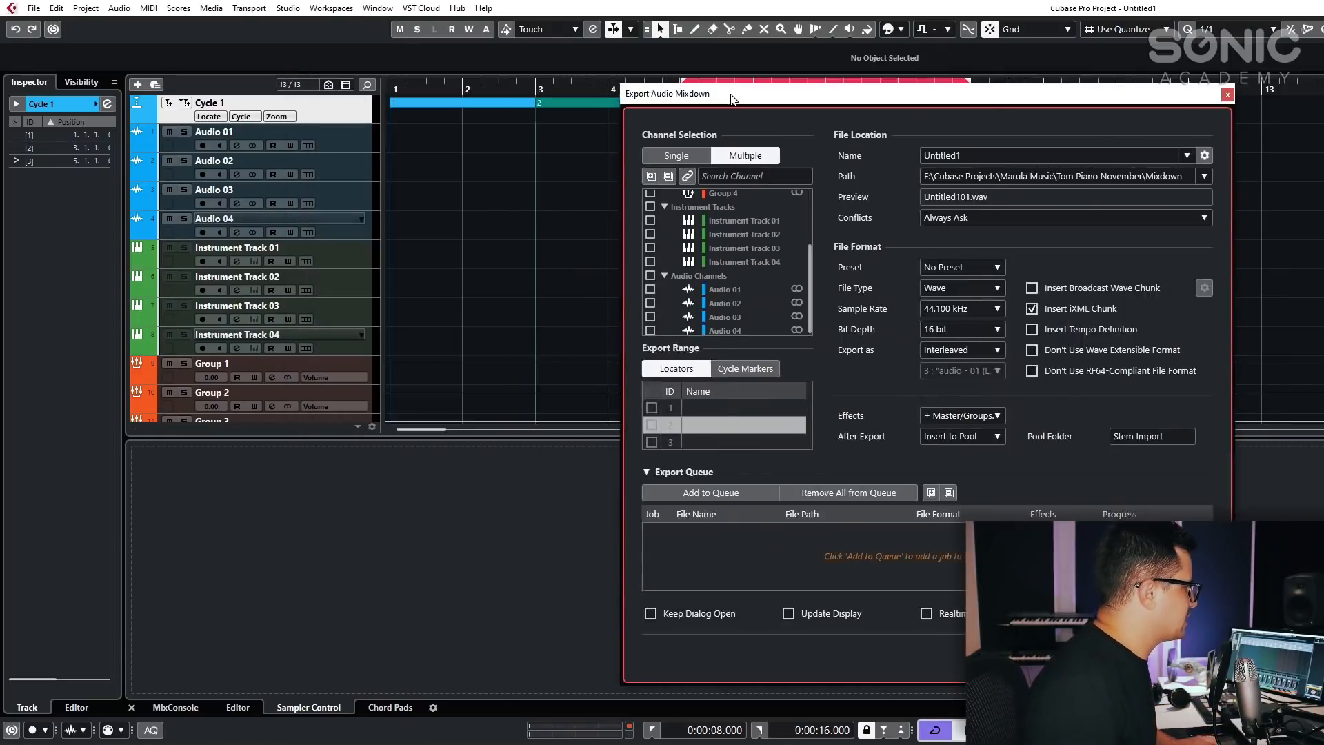
left_click(348, 172)
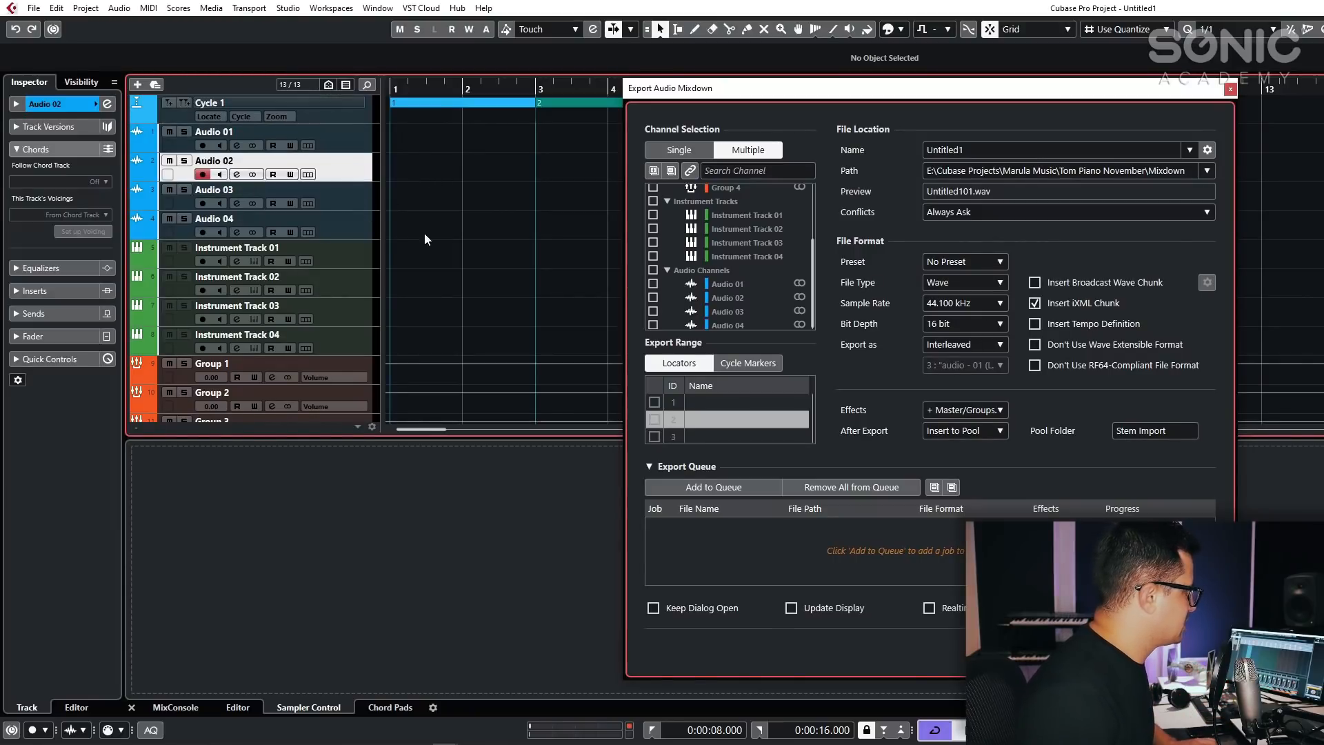
left_click(346, 197, "shift")
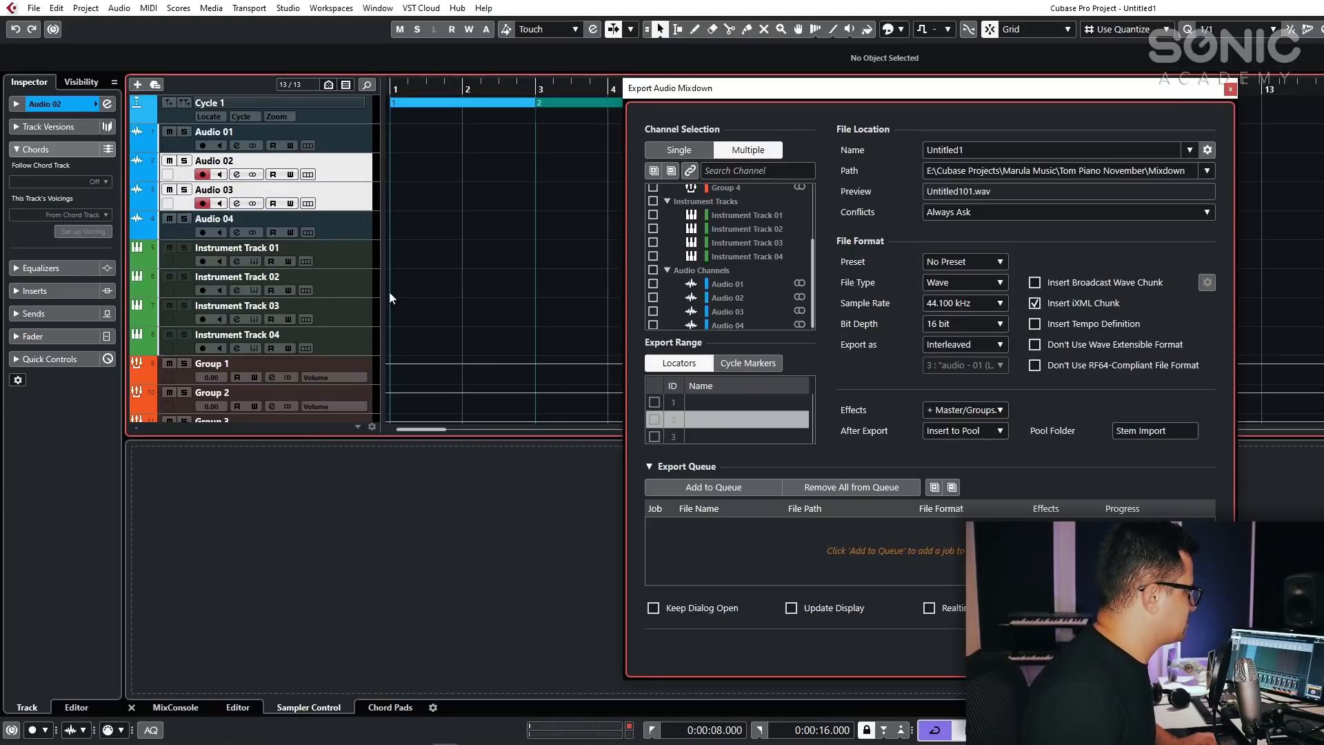
left_click(362, 315, "ctrl")
scroll(357, 324, "down", 2)
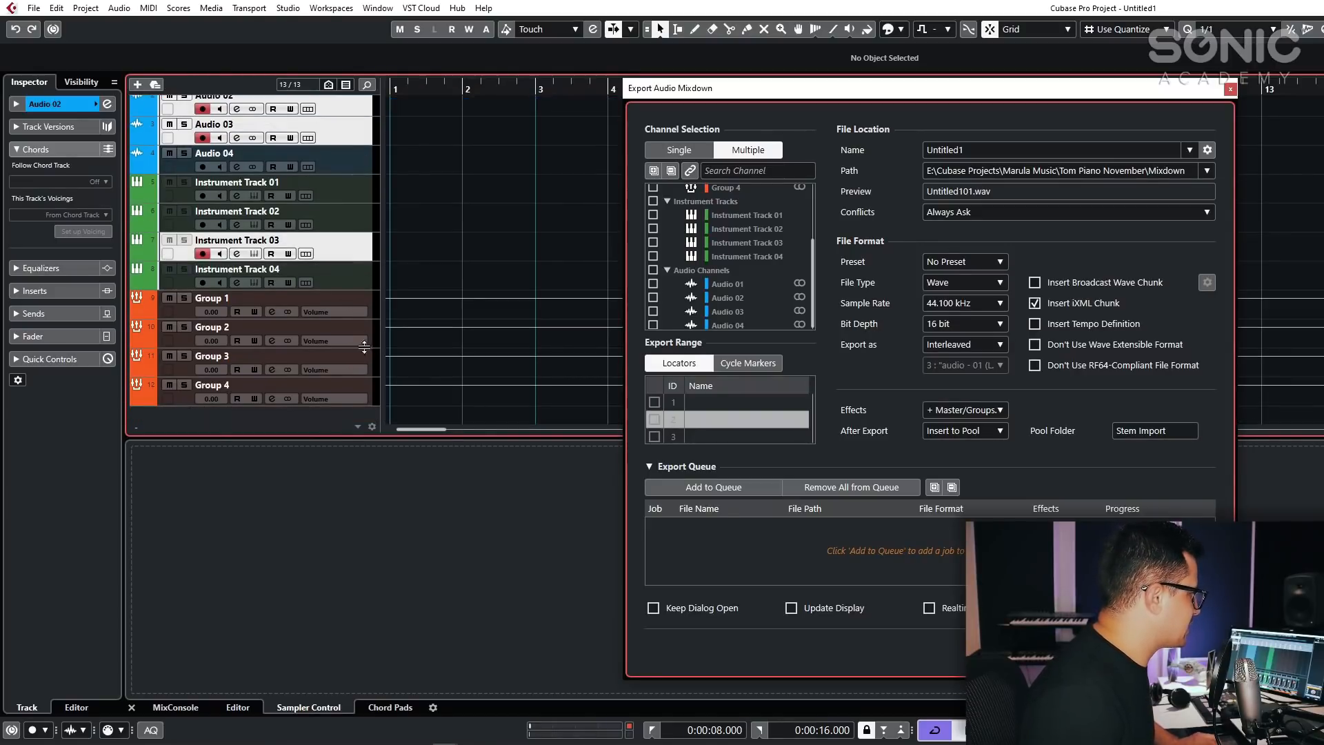
left_click(370, 387, "ctrl")
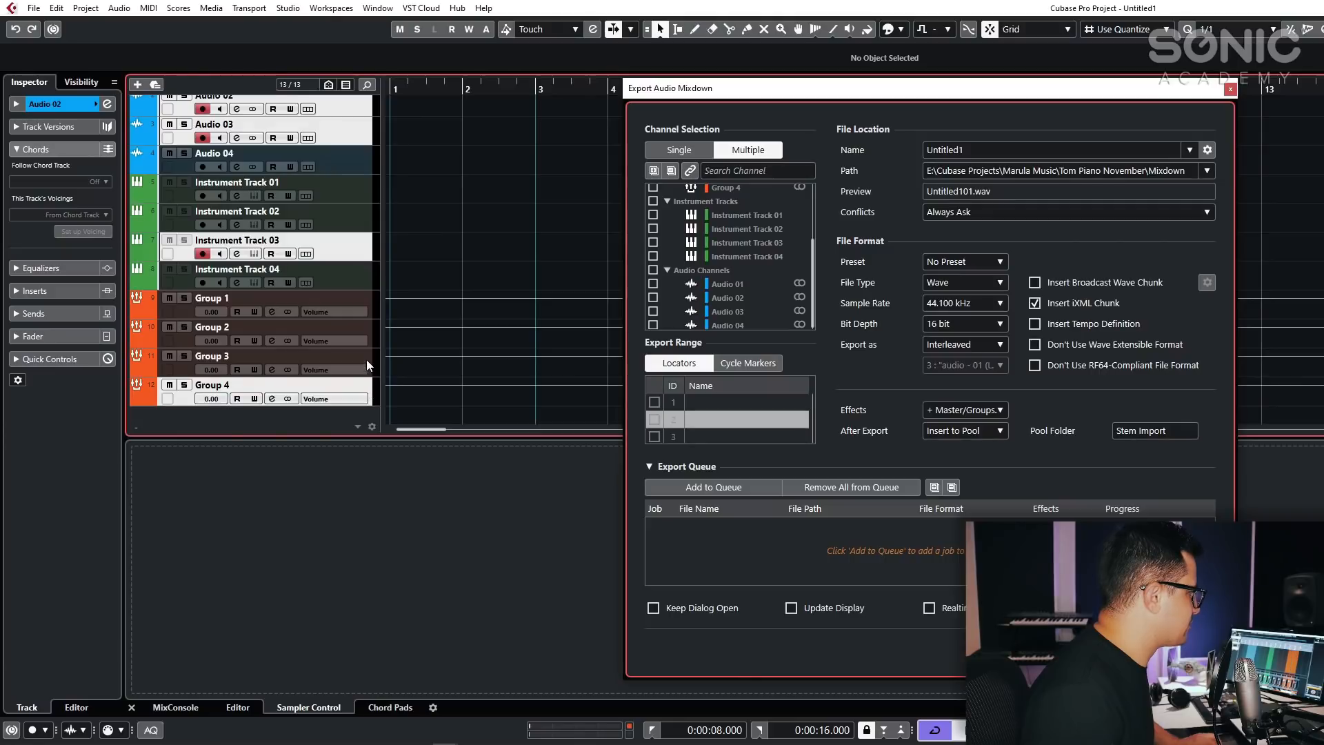
left_click(366, 359, "ctrl")
left_click_drag(715, 93, 362, 84)
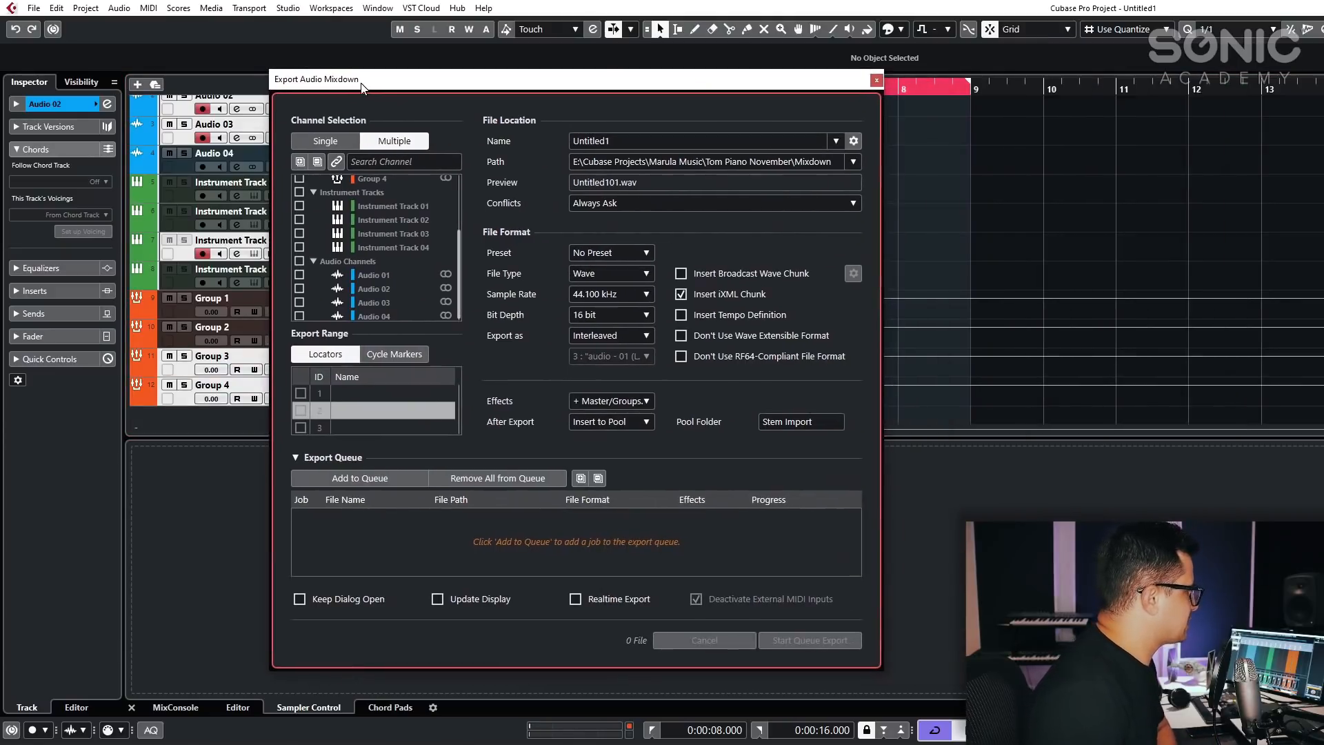
left_click(338, 163)
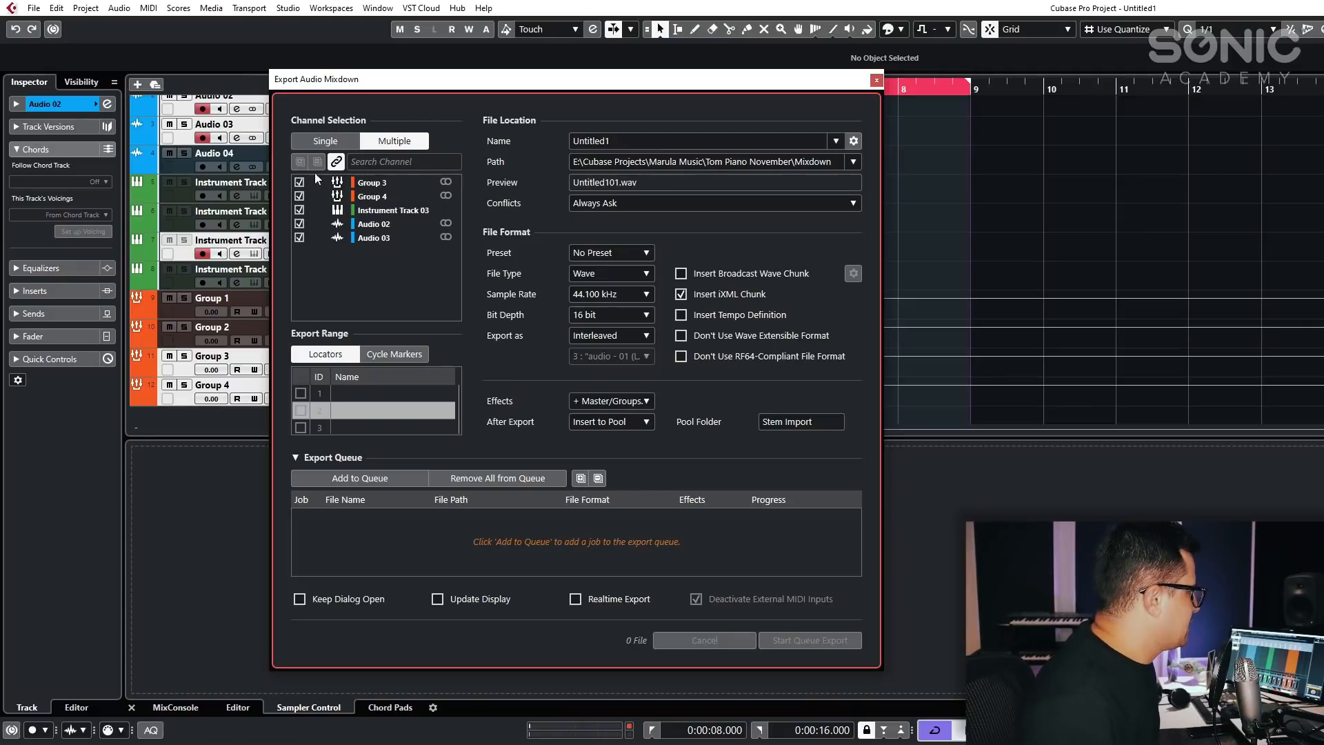
Unlink the export channels from the project's track selection and switch the channel selection back to Single.
left_click(336, 162)
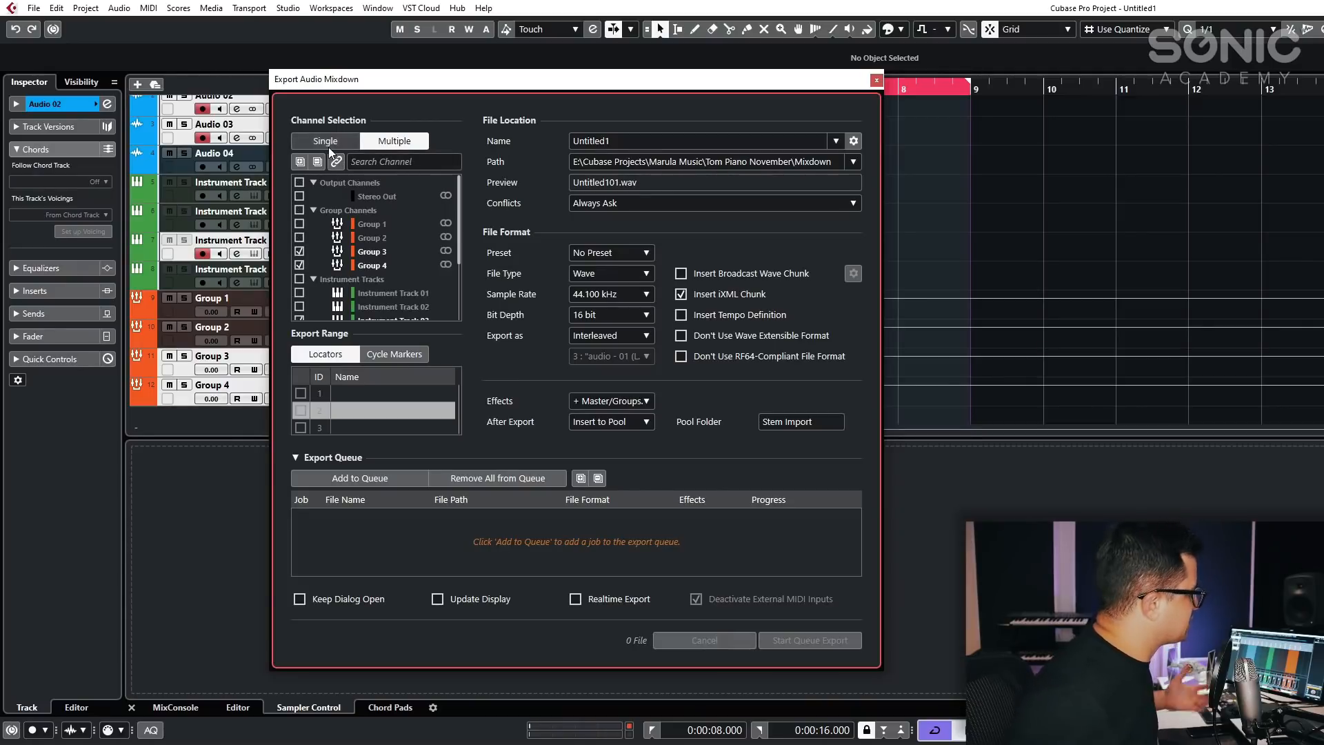
left_click(328, 147)
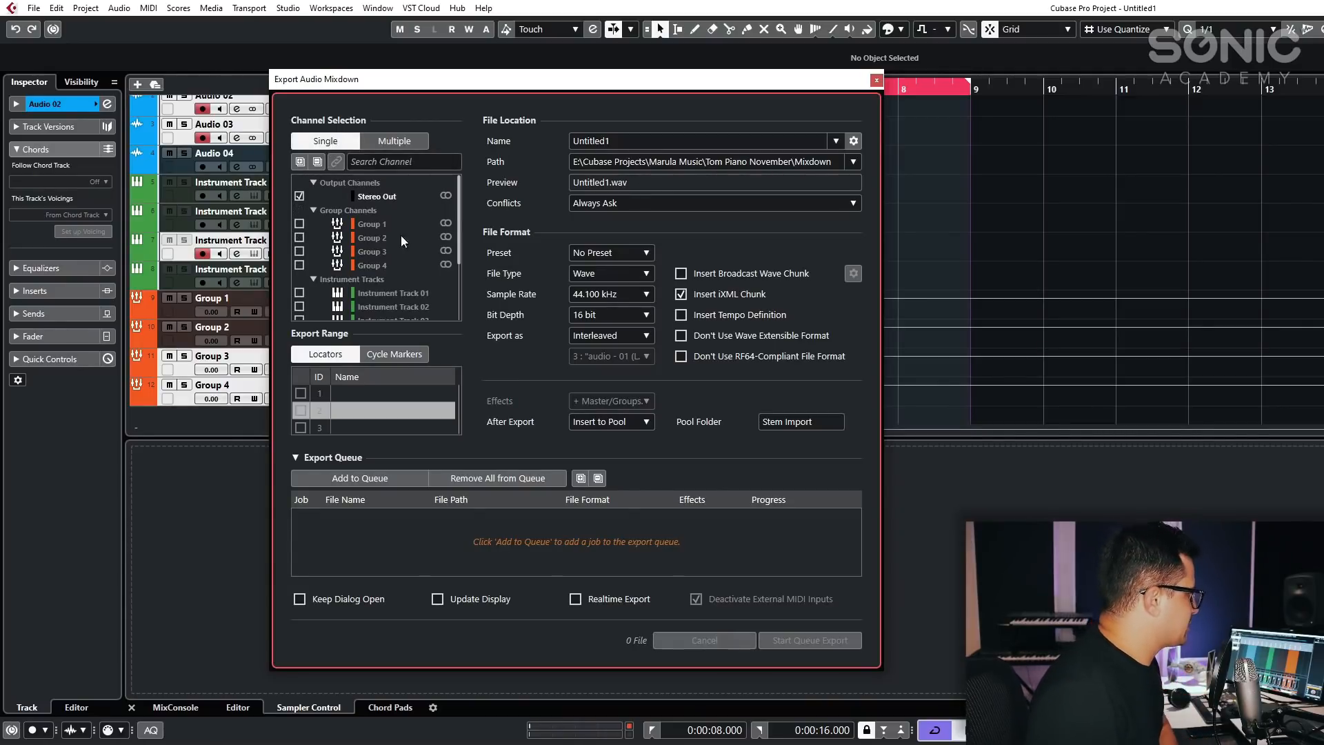
Look over the single-channel naming scheme without changing it, and set the export path to the Project Mixdown Folder.
left_click(855, 140)
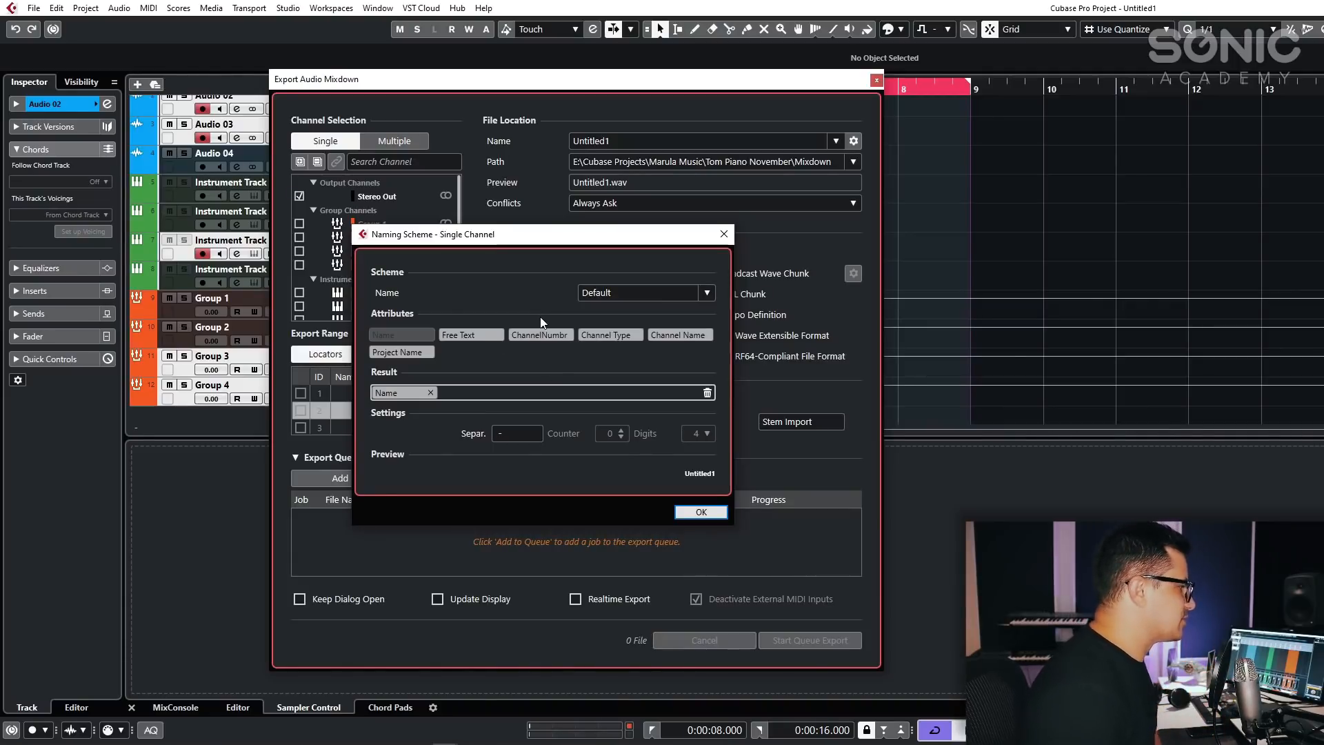
left_click(701, 512)
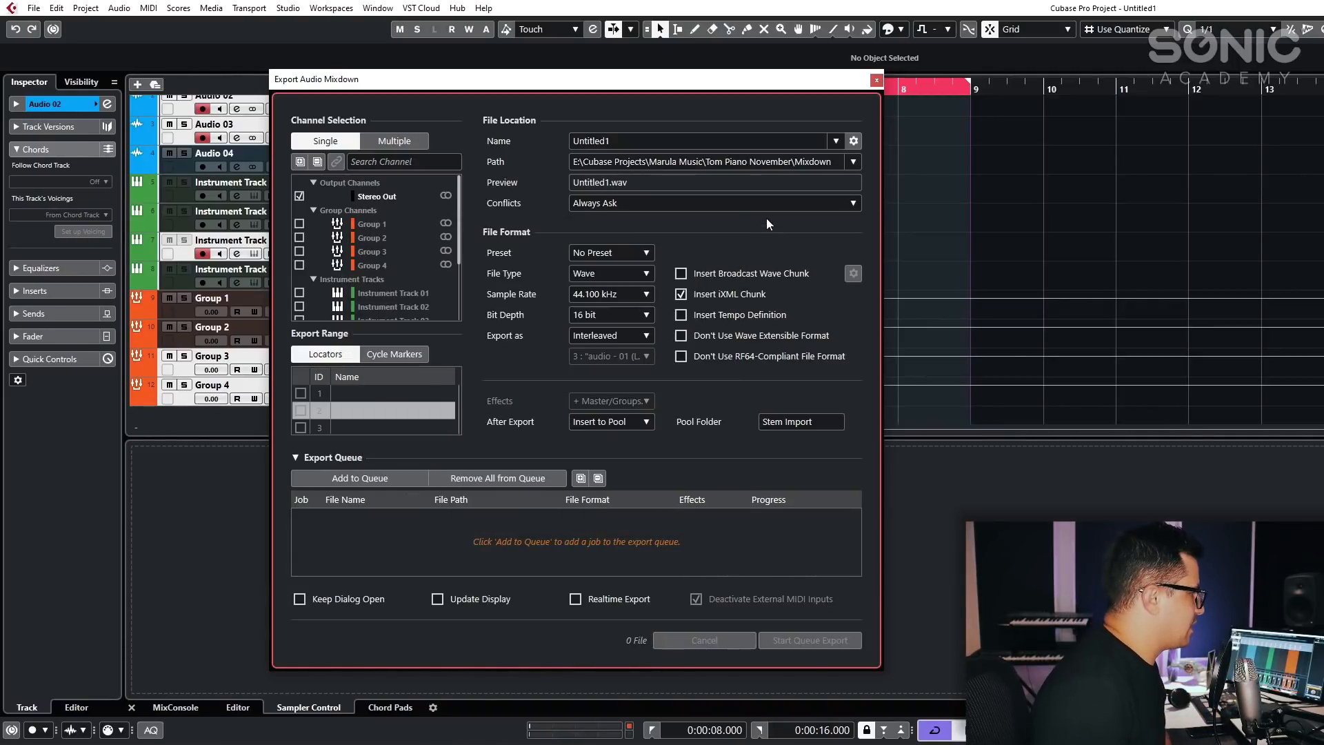
left_click(854, 162)
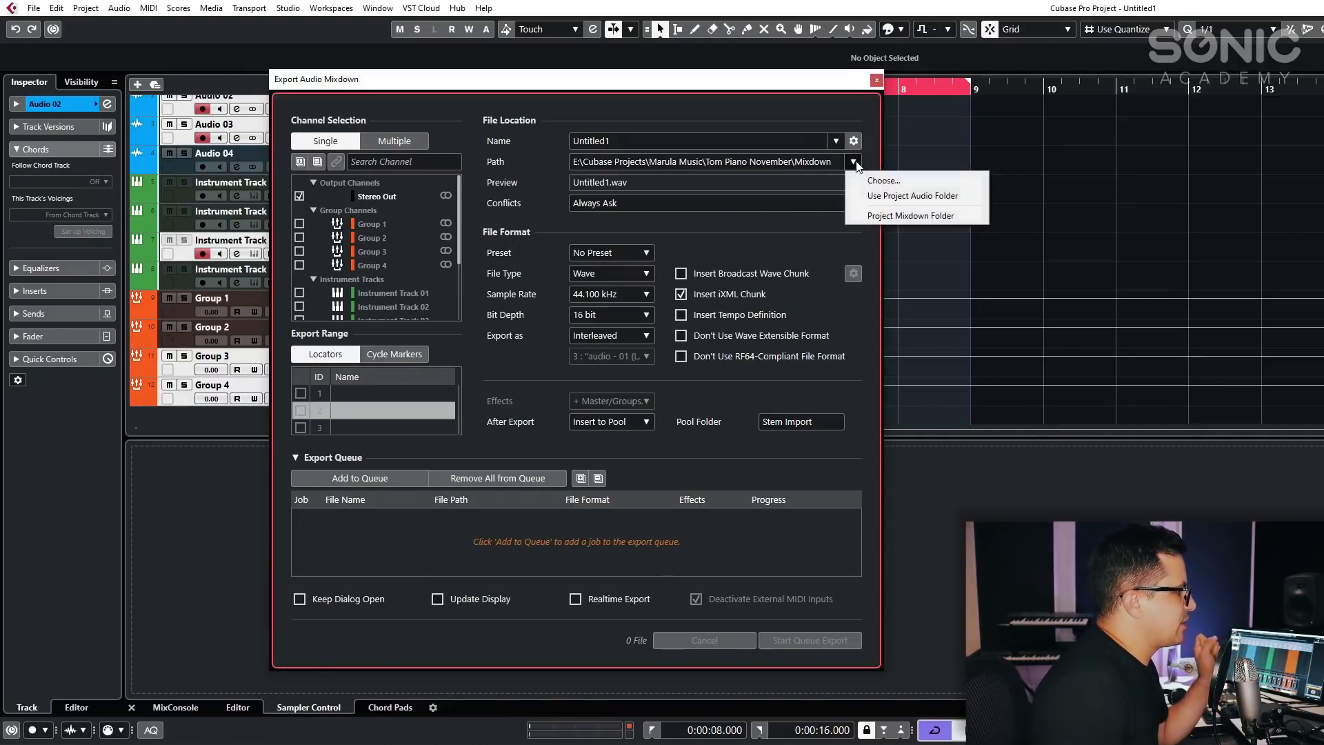
left_click(875, 215)
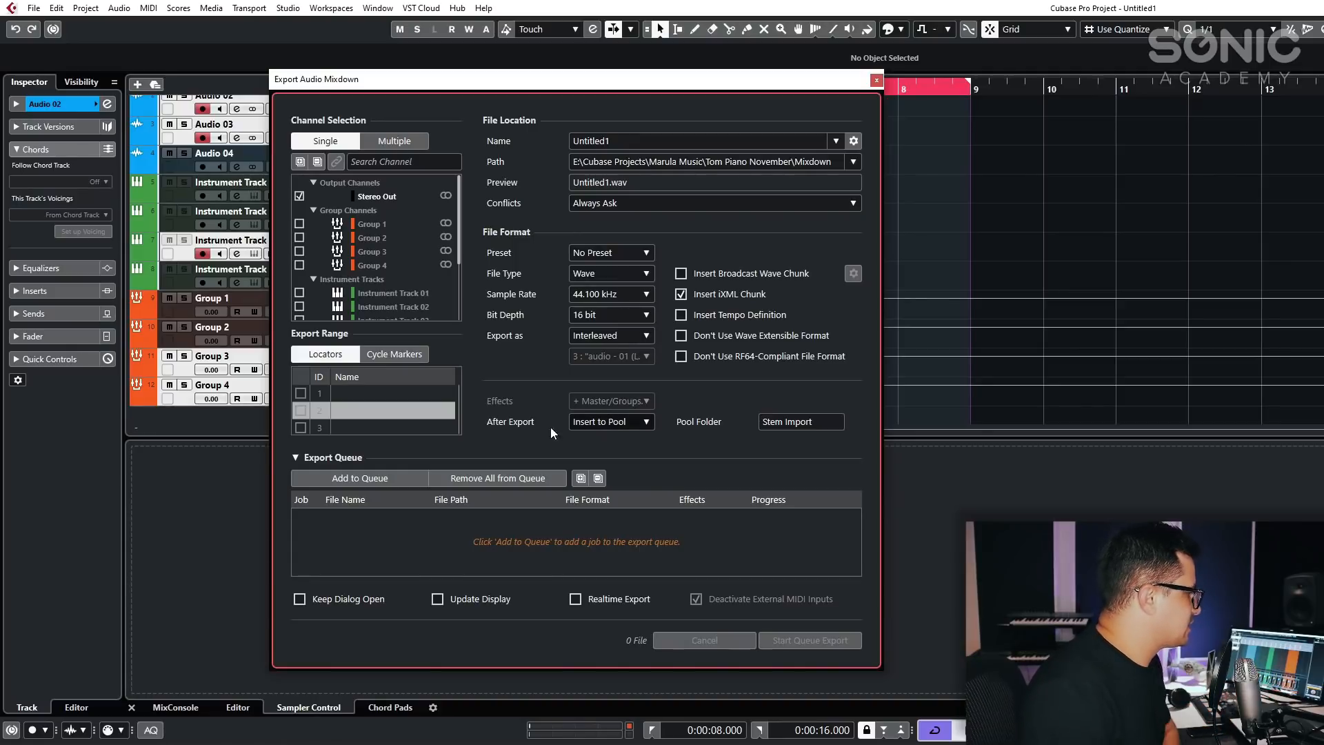
Review the after-export options with Insert to Pool kept selected, and check the pool folder field.
left_click(630, 423)
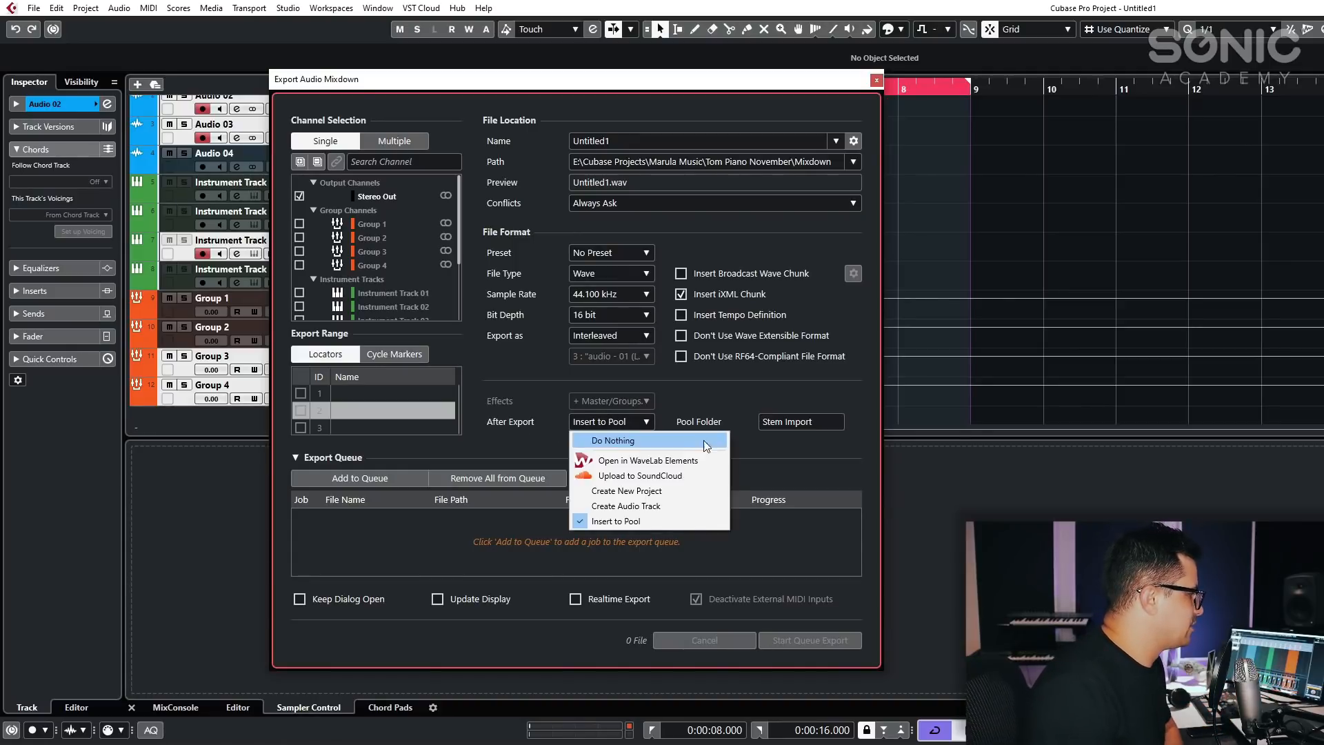
left_click(523, 421)
left_click(621, 422)
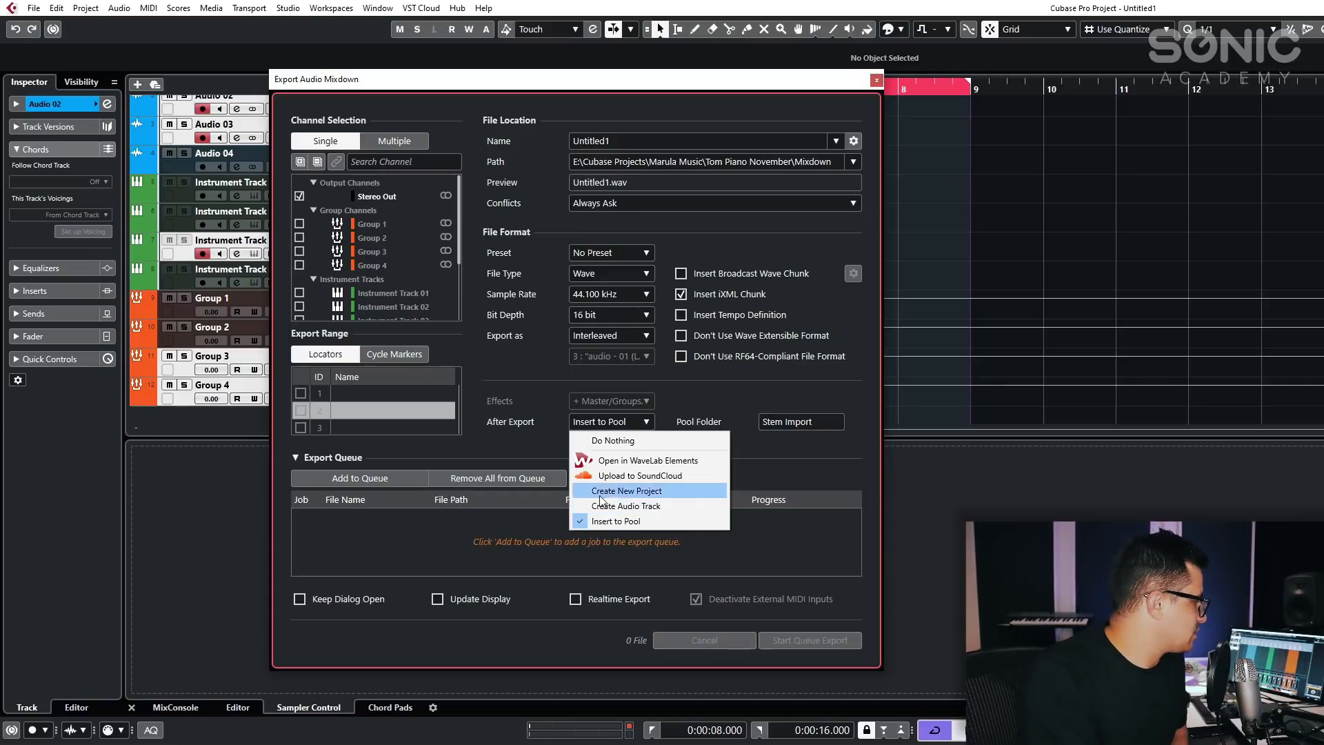
left_click(644, 523)
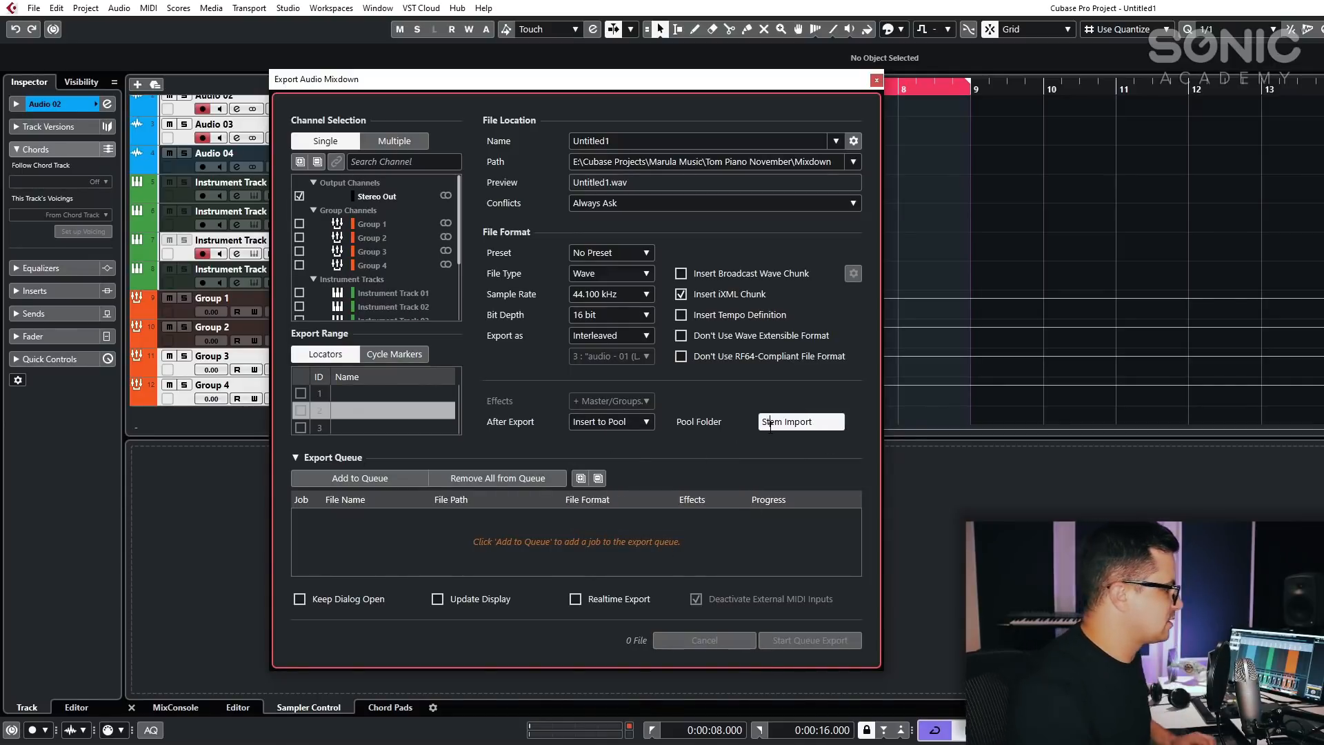
left_click(822, 421)
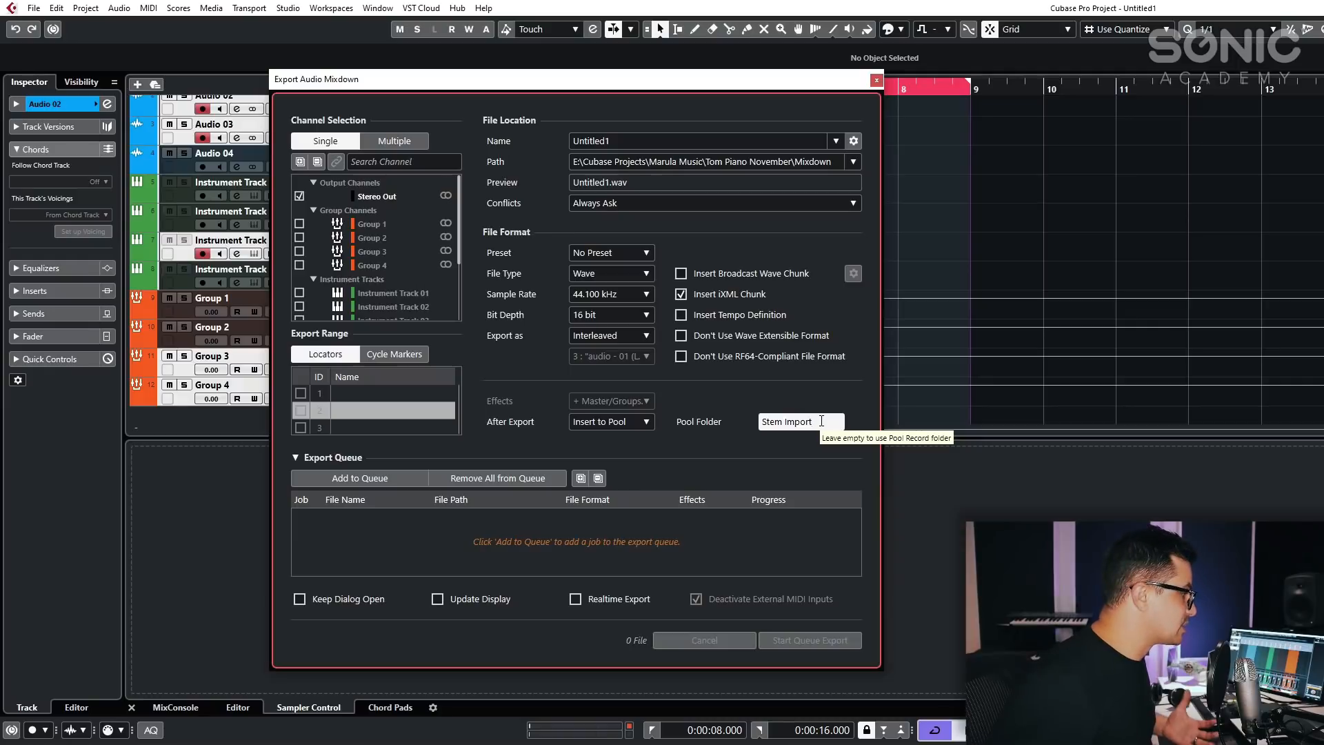
left_click(371, 523)
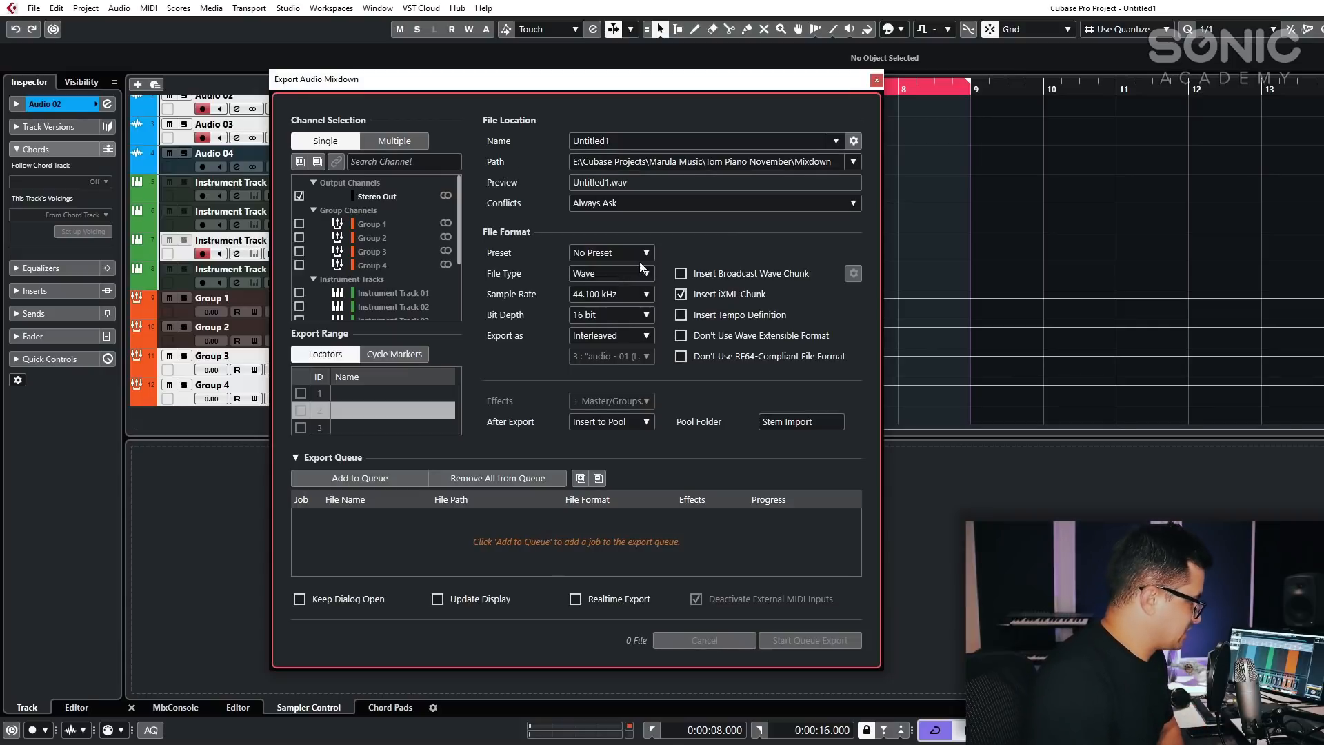
Try the CD Master, Spotify and iTunes file format presets in turn.
left_click(609, 258)
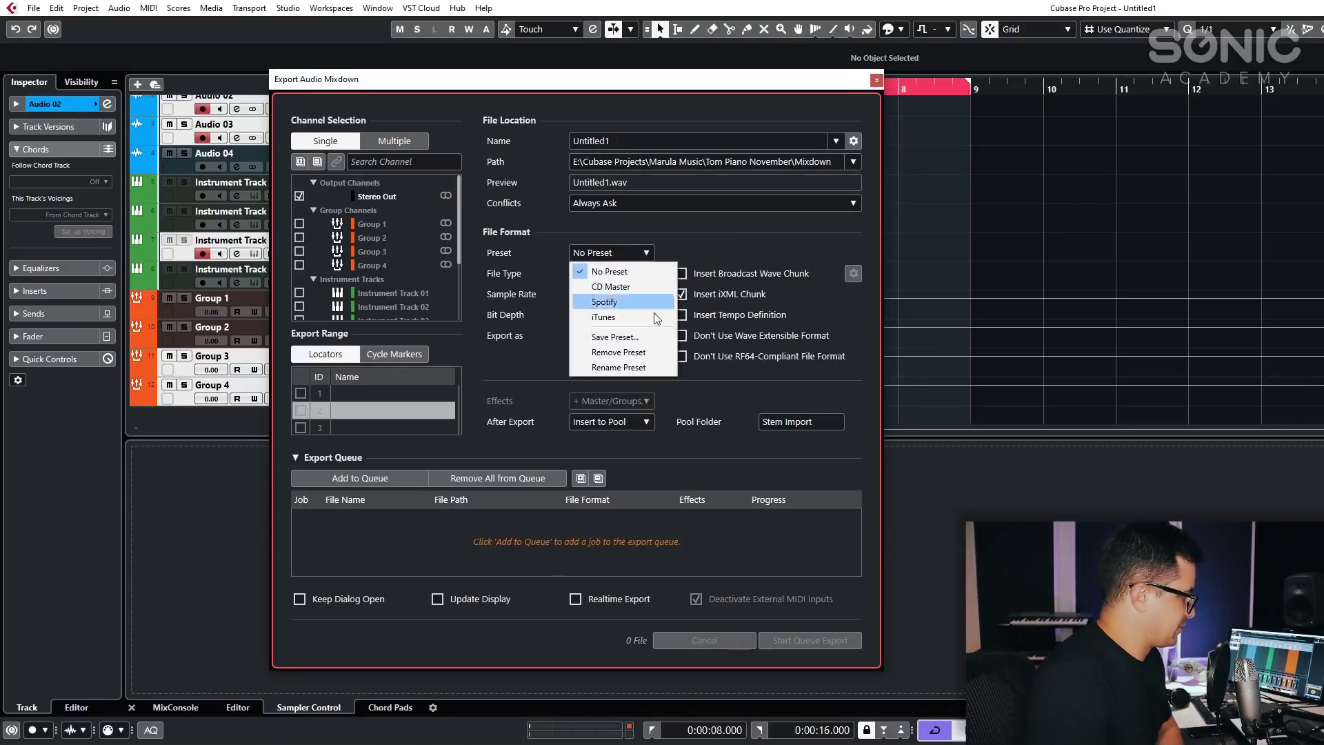
left_click(604, 283)
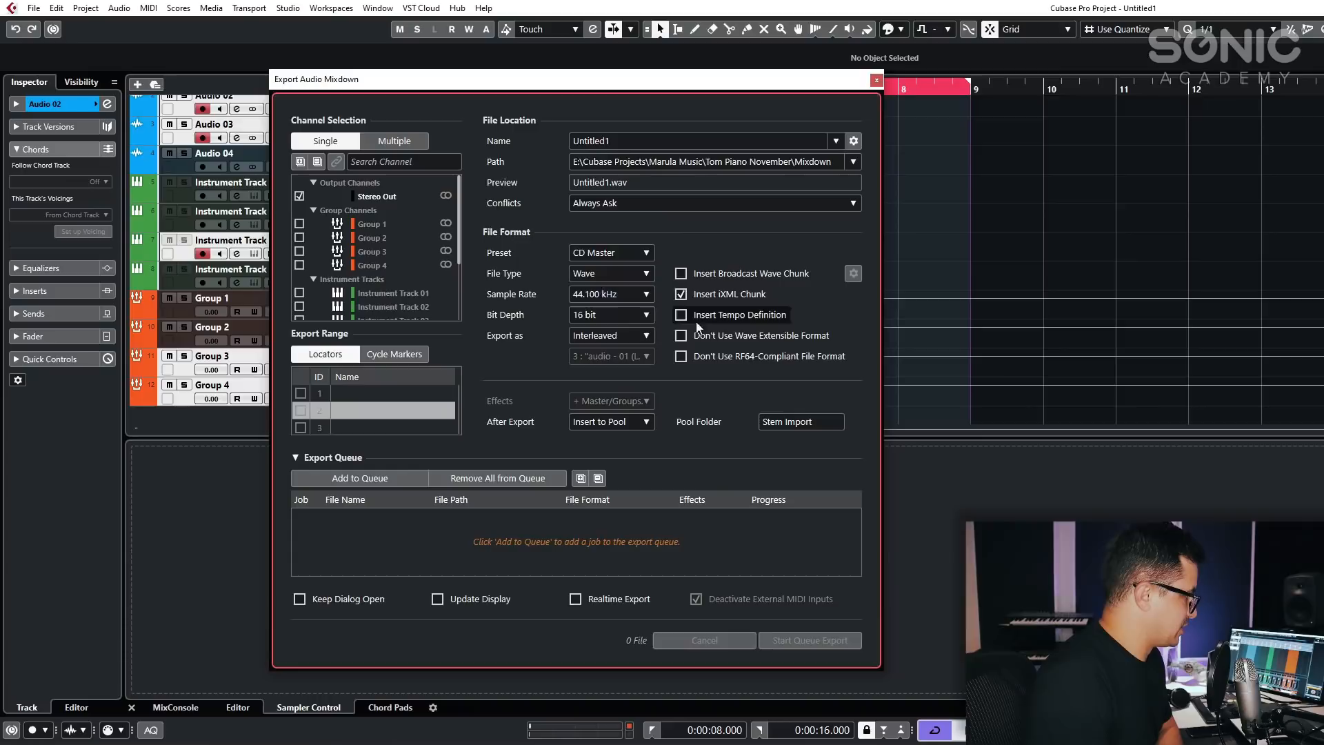
left_click(625, 252)
left_click(611, 298)
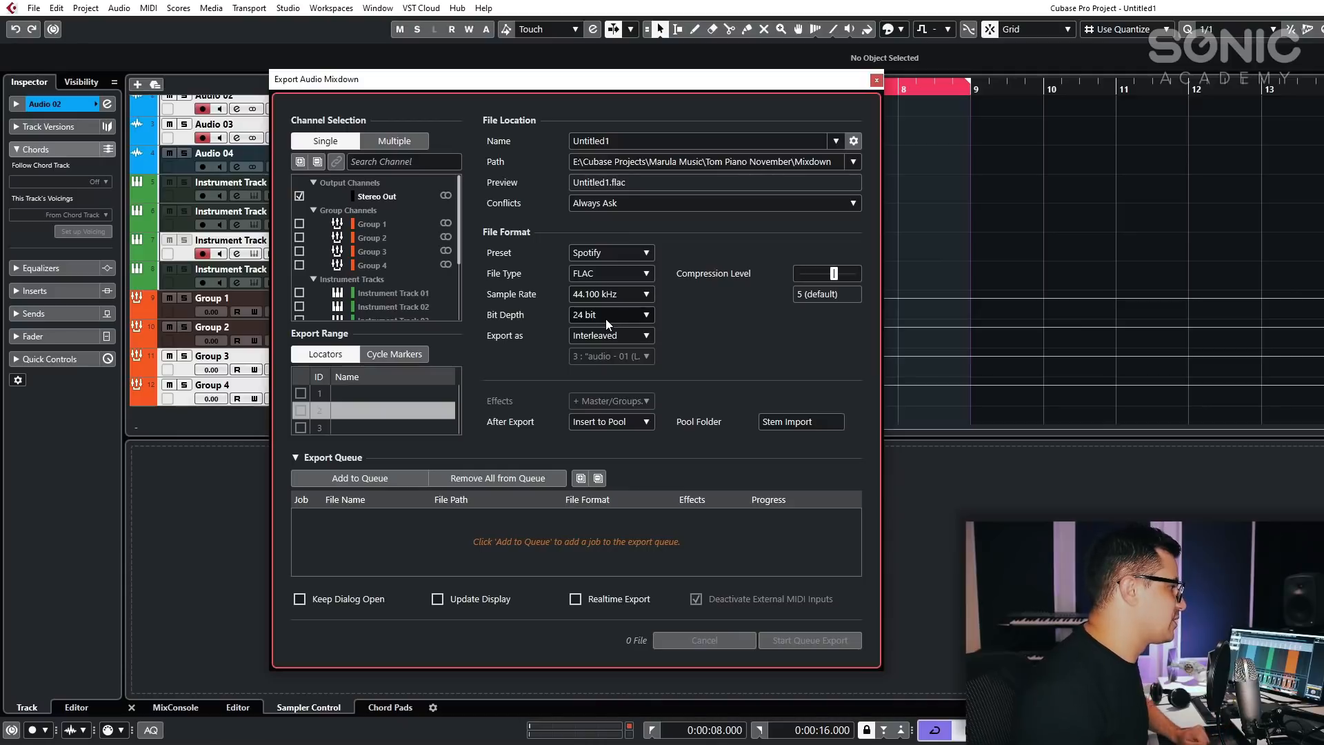
left_click(624, 252)
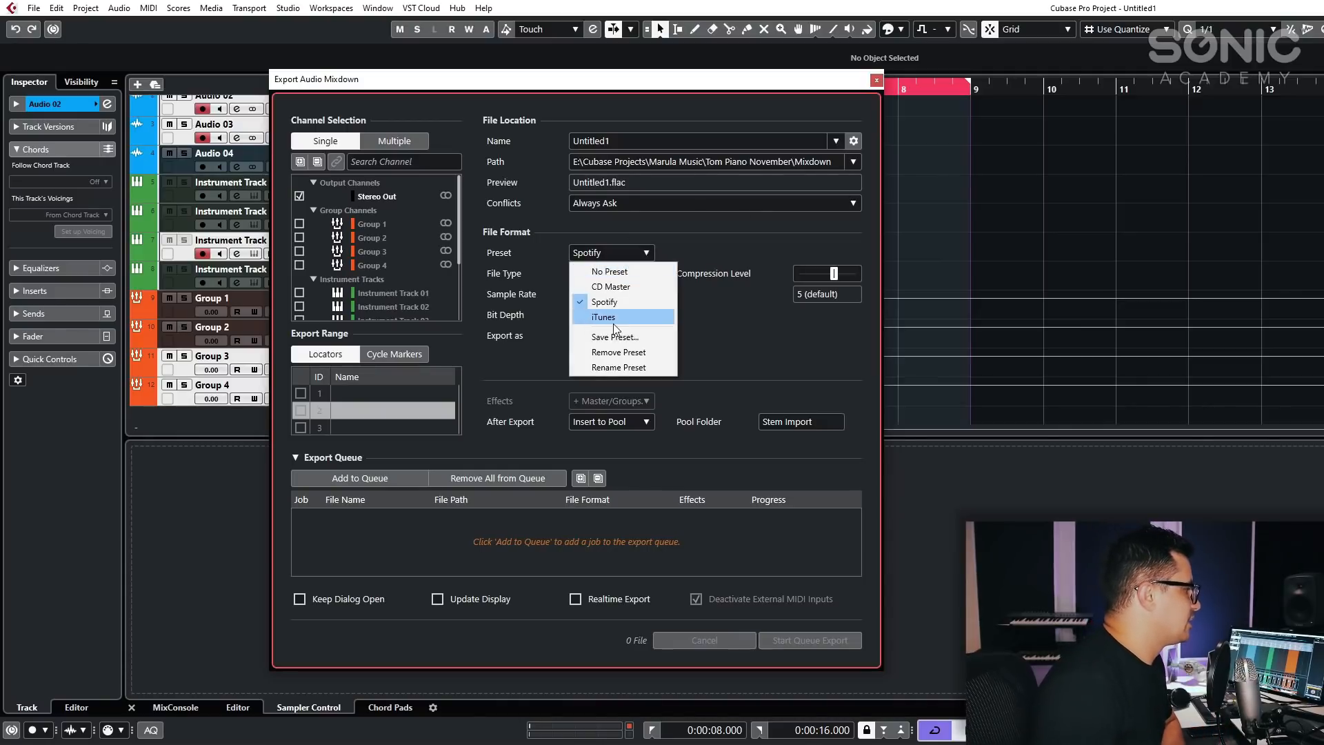
left_click(603, 277)
Apply the CD Master file format preset and add the Stereo Out mixdown to the export queue.
left_click(621, 253)
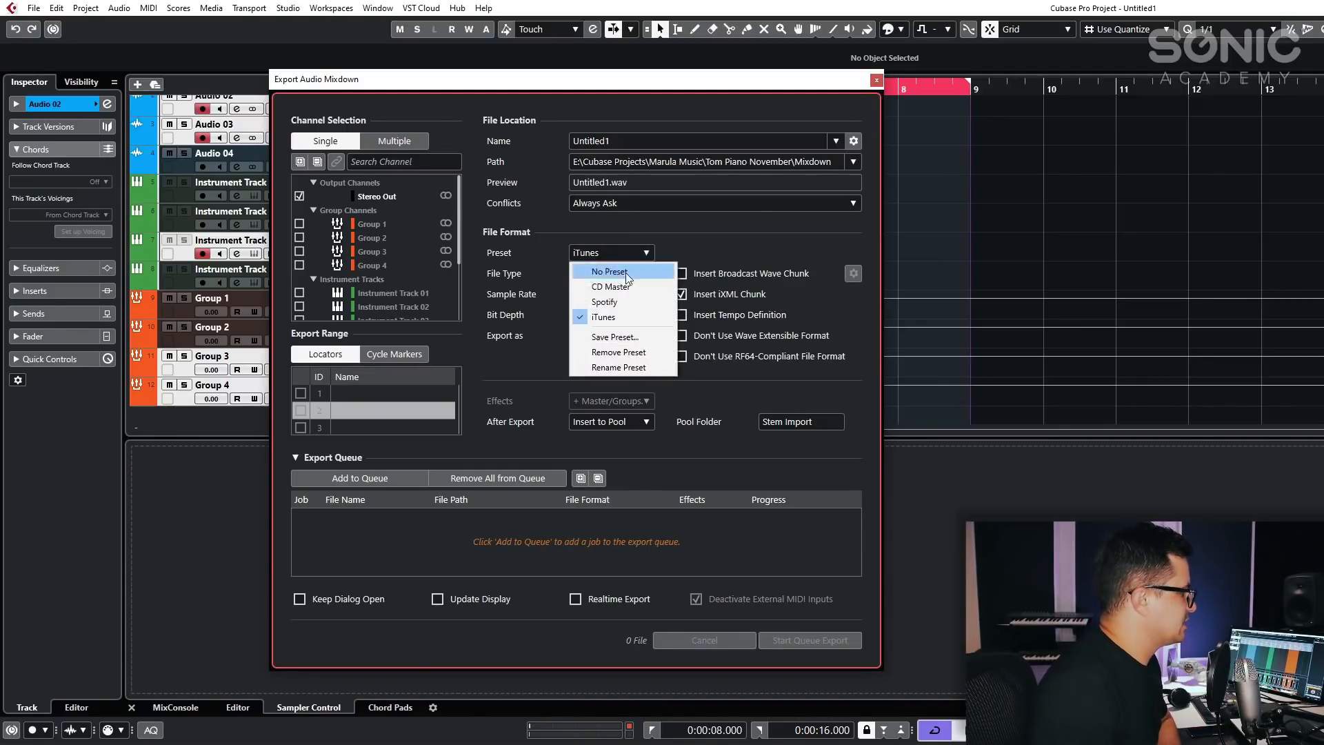
left_click(629, 283)
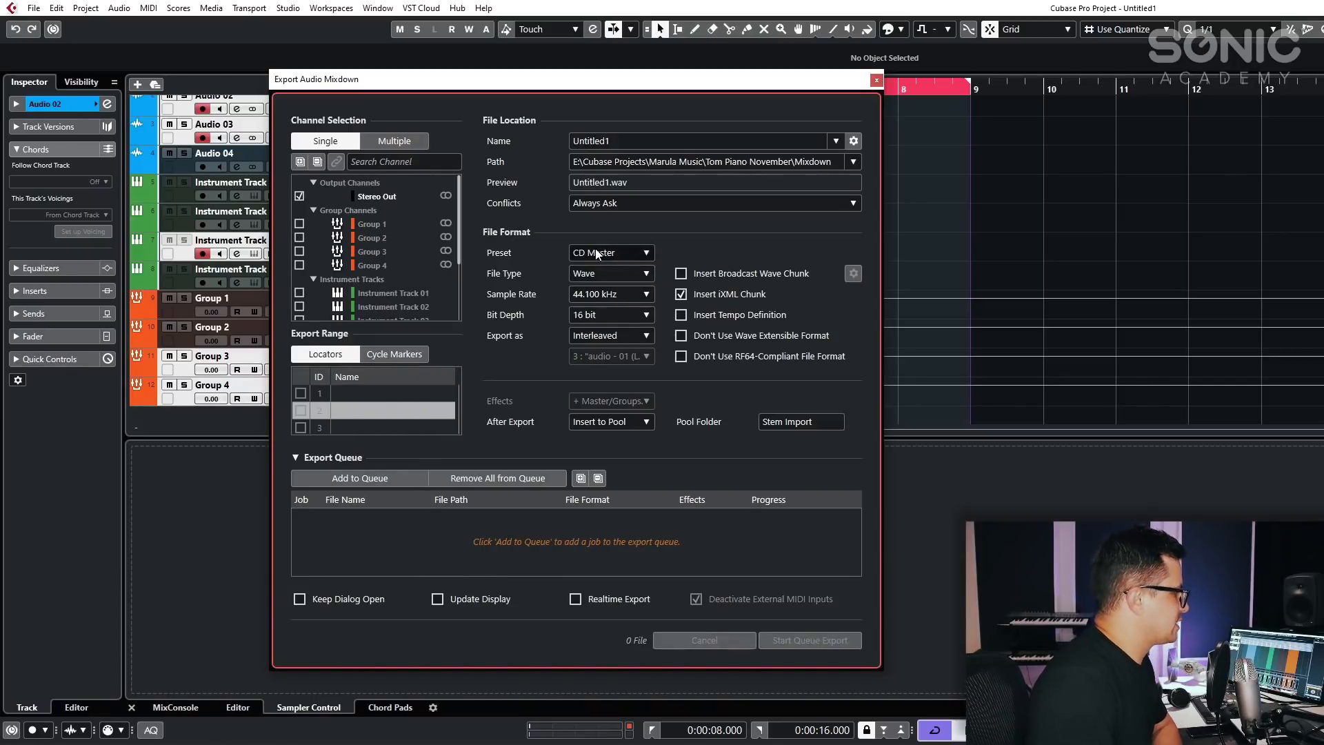
left_click(346, 477)
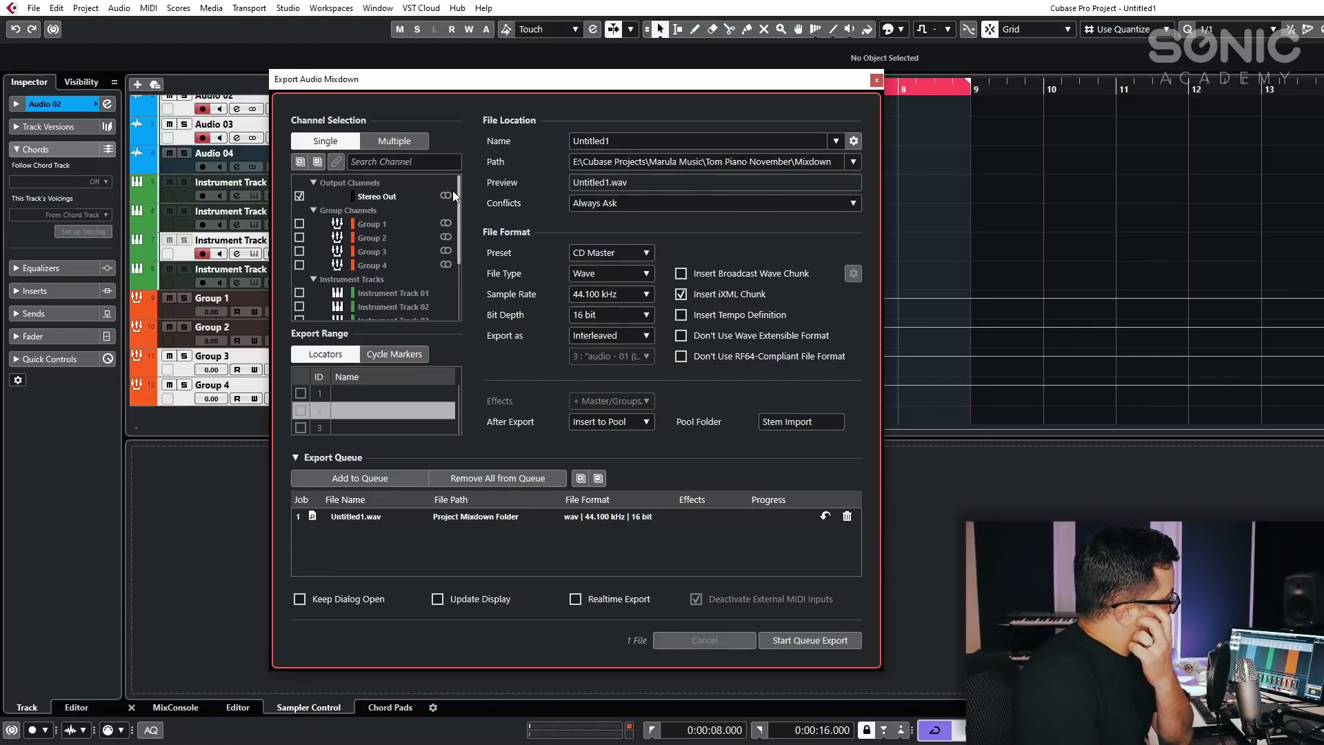
Switch the channel selection to Multiple and include Group 1 and Group 2 in the export.
left_click(394, 141)
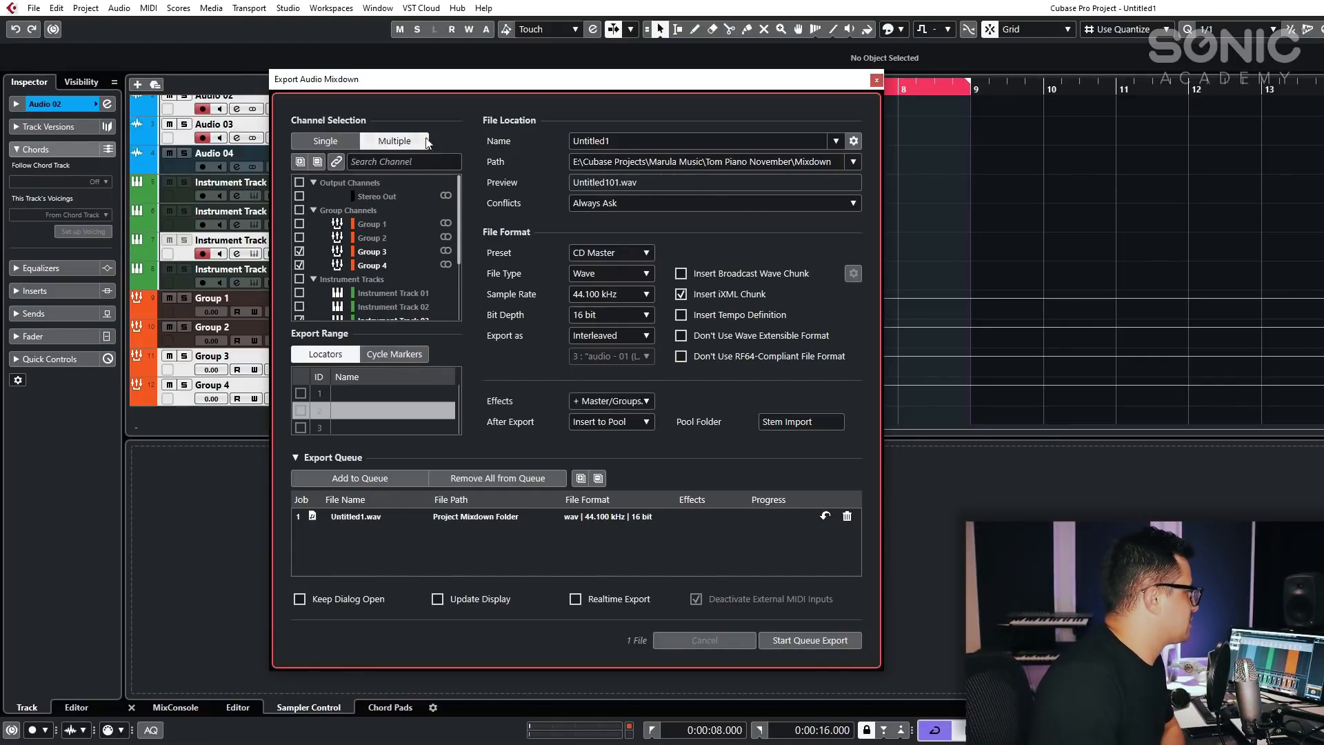
left_click(299, 237)
left_click(299, 224)
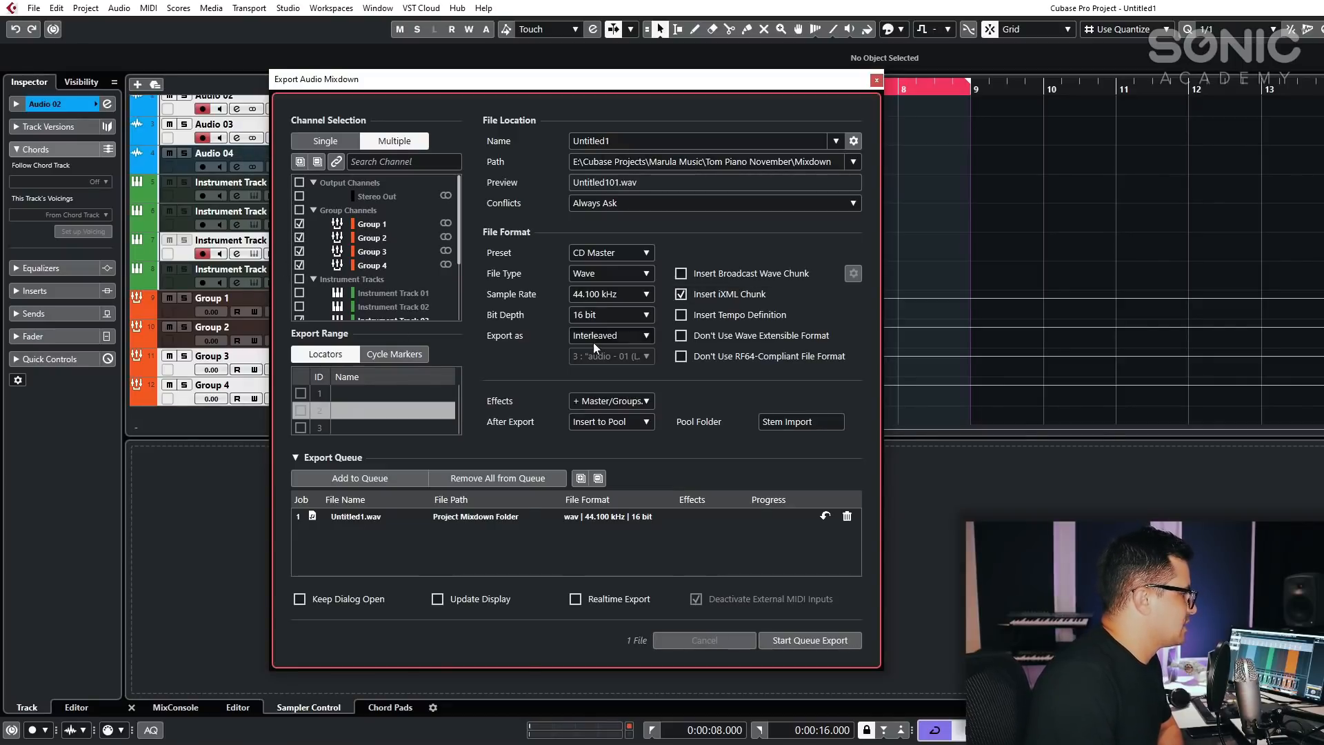
Queue the selected channels as a 24 bit batch with Create New Project as the after-export action.
left_click(610, 314)
left_click(616, 361)
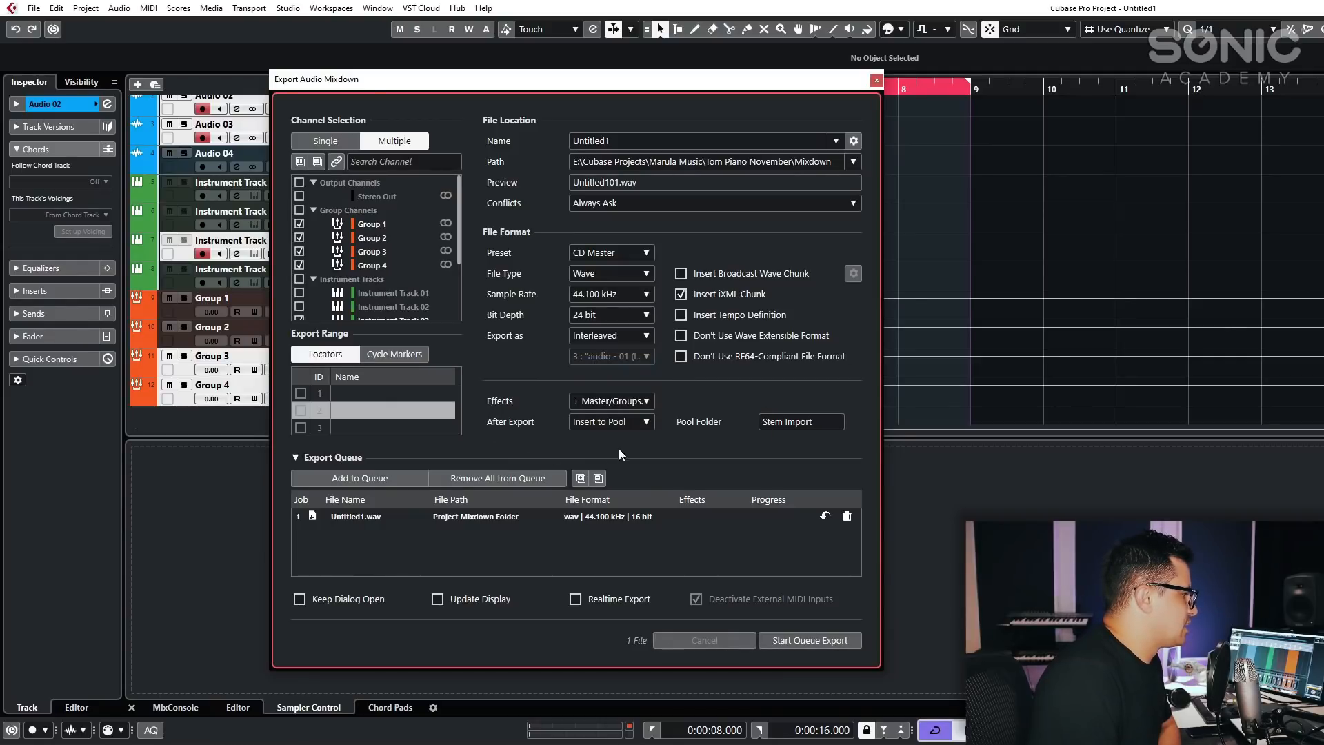
left_click(579, 423)
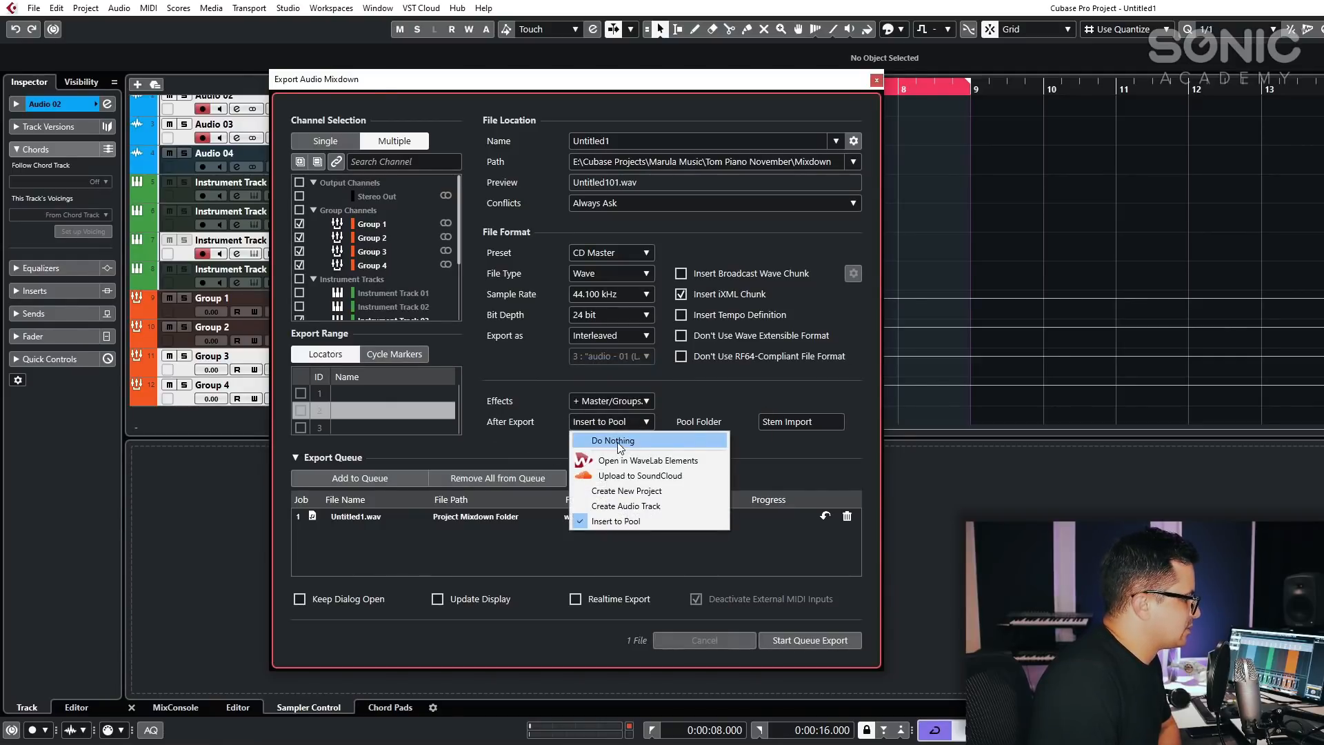
left_click(625, 492)
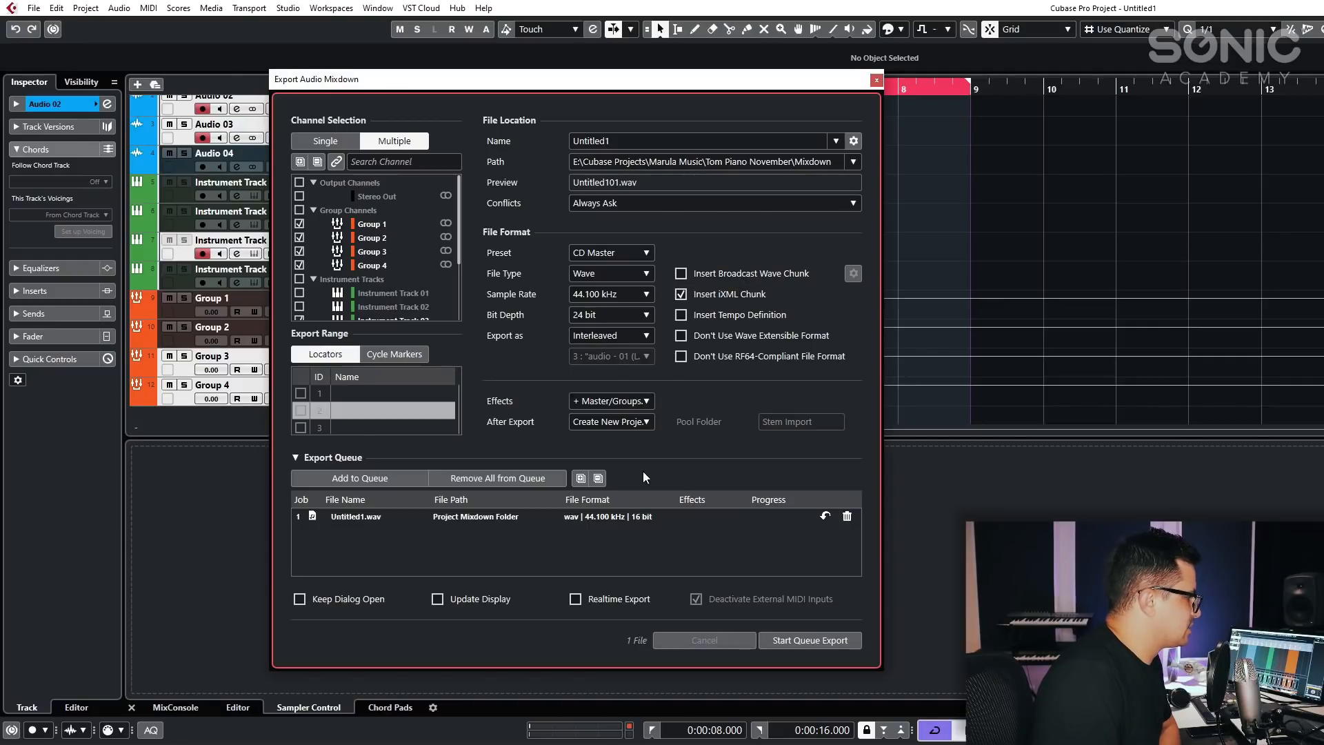
left_click(367, 478)
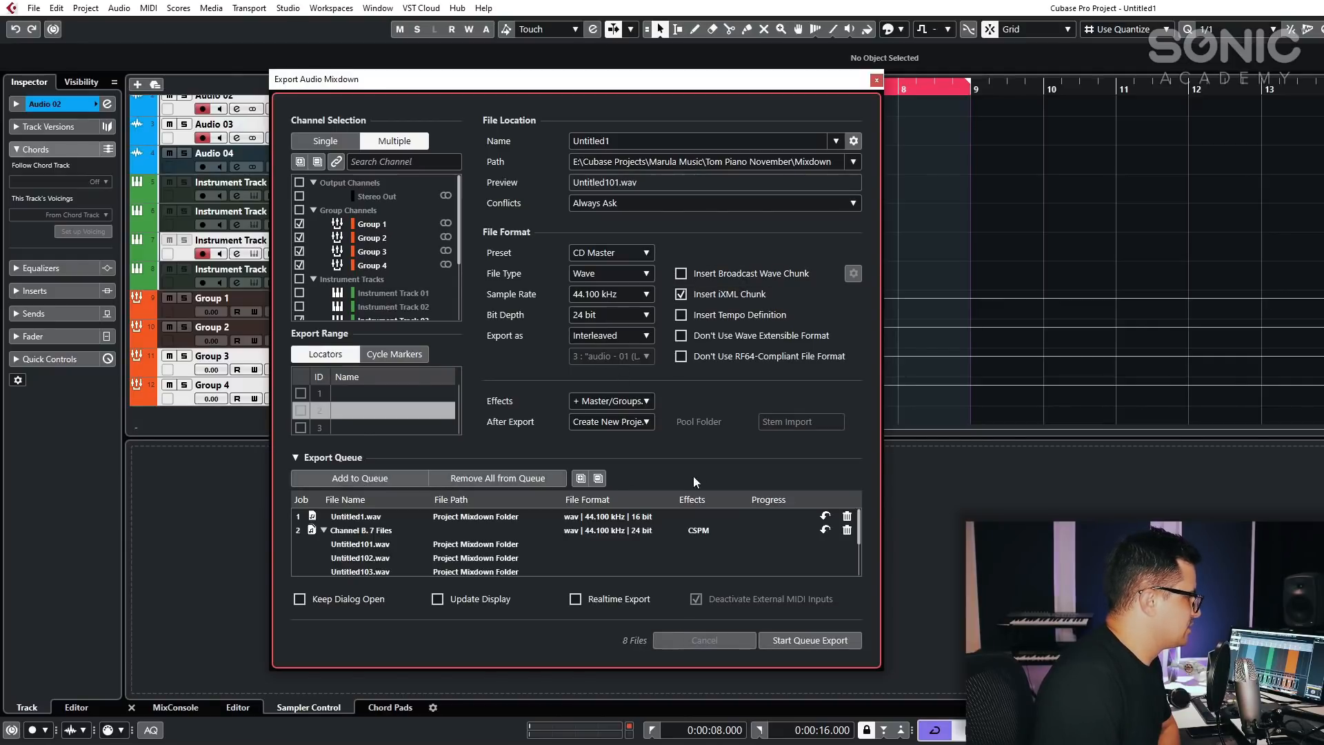
Set the export effects to Disabled (DRY) and add the same channel batch to the queue.
left_click(625, 400)
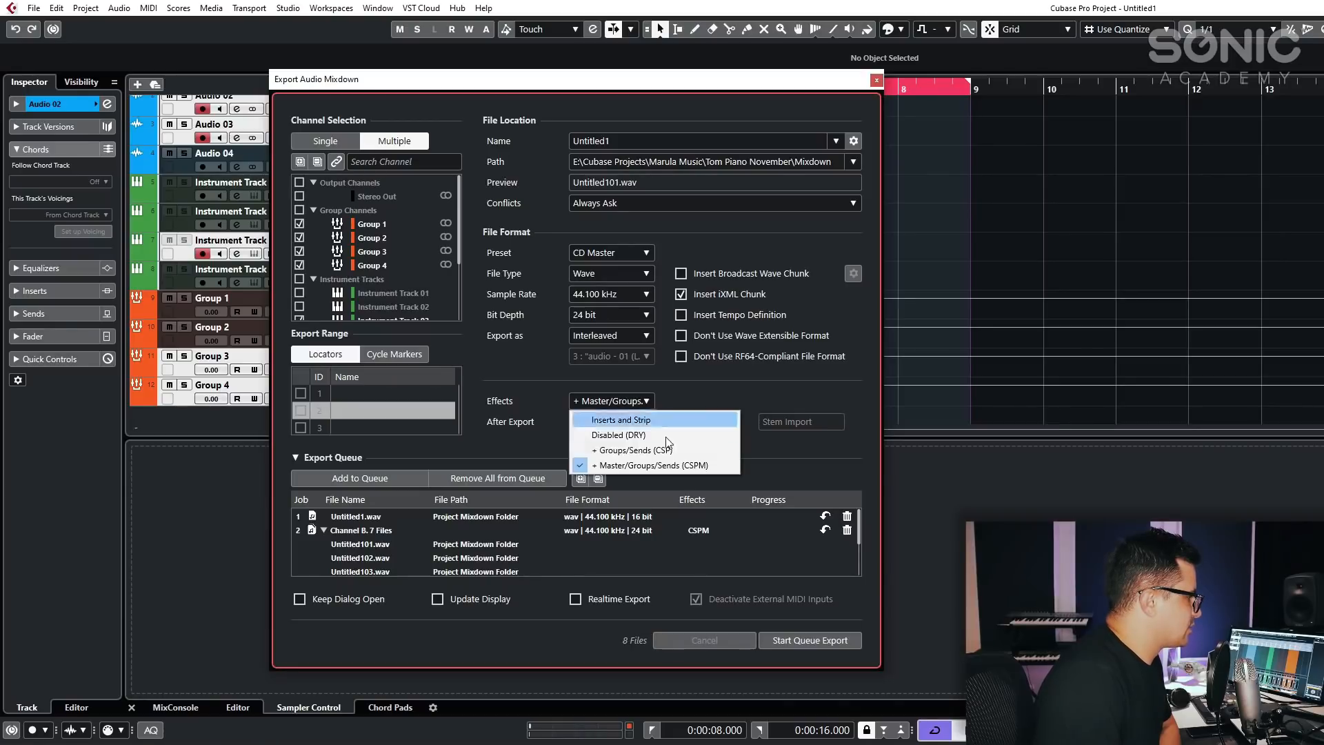
left_click(631, 436)
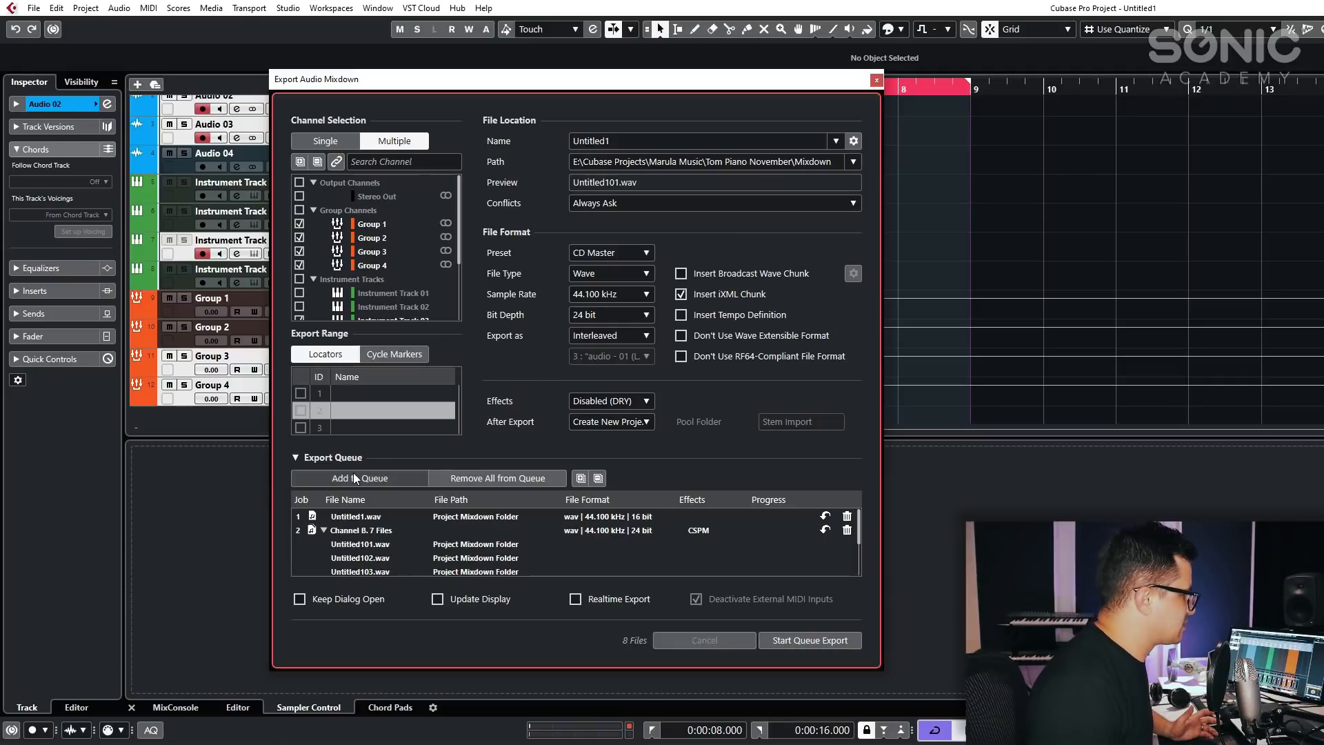
left_click(372, 479)
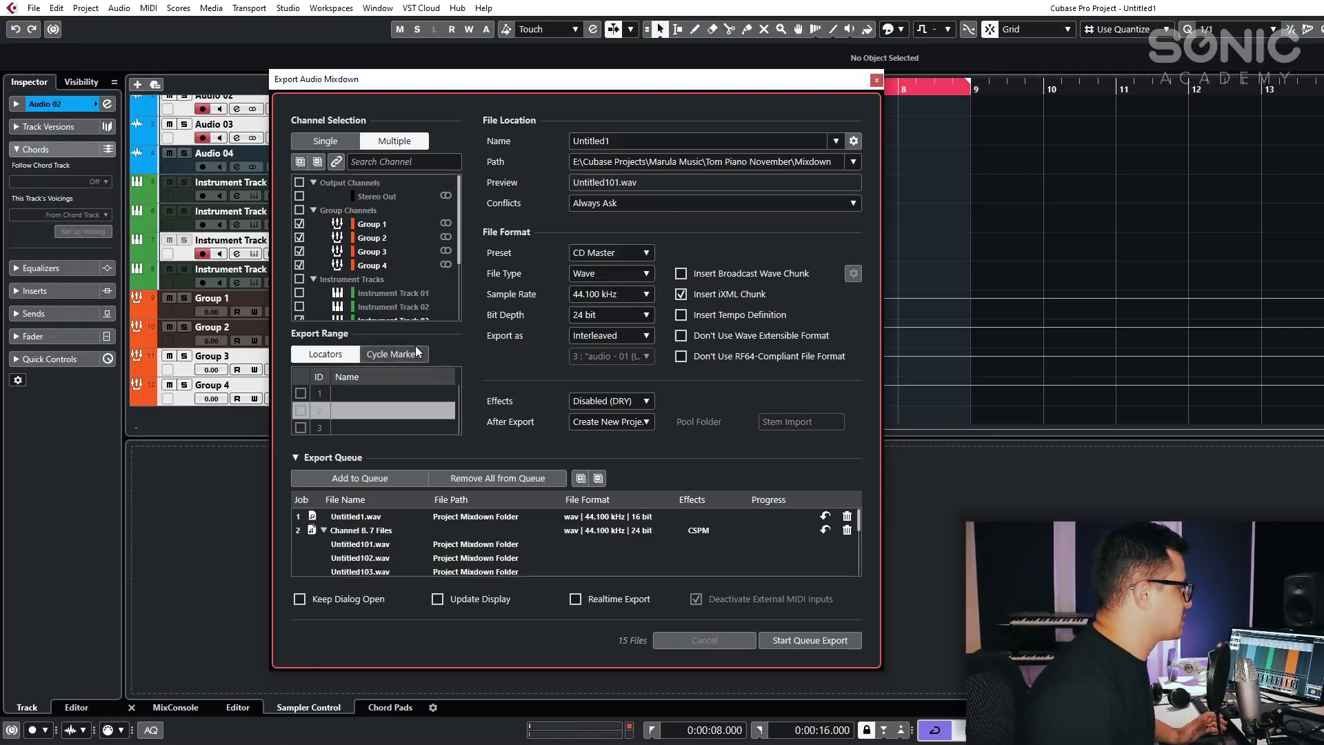
Switch the export range to Cycle Markers and include cycle markers 1, 2 and 3.
left_click(395, 353)
left_click(301, 393)
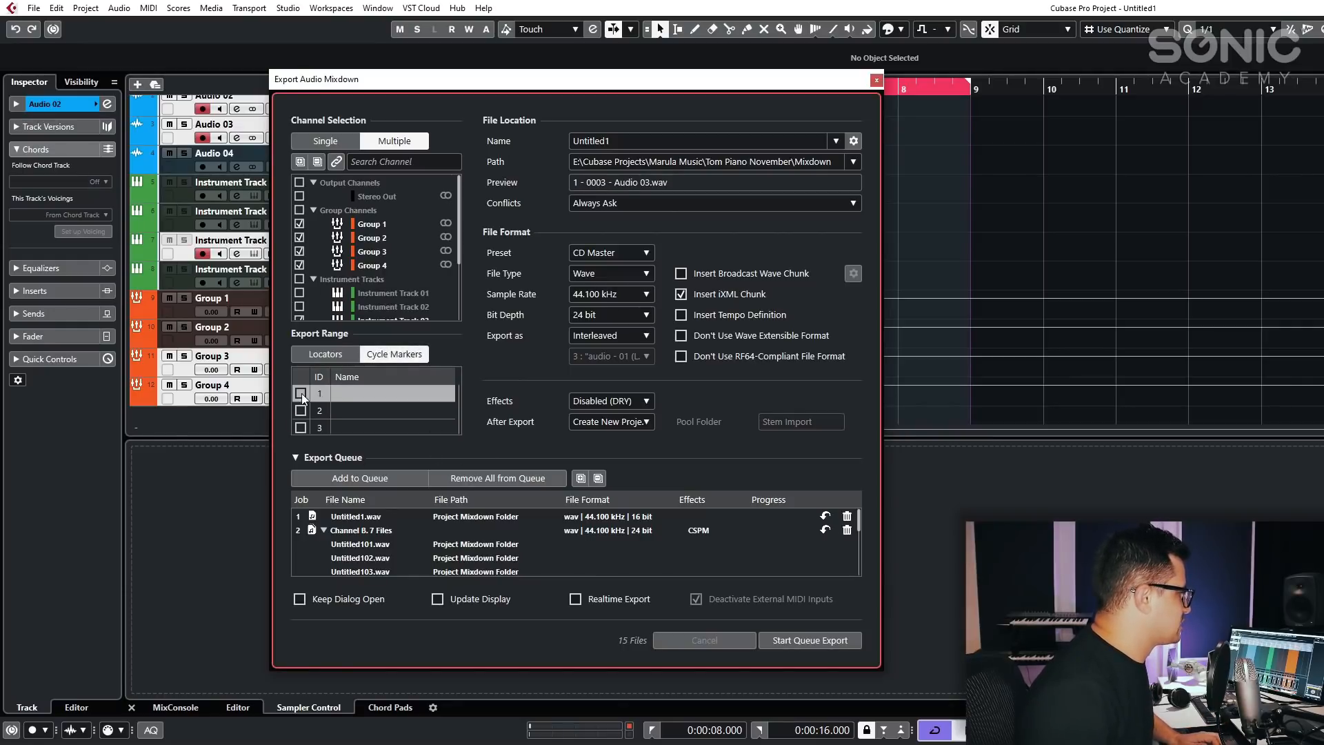
left_click(301, 409)
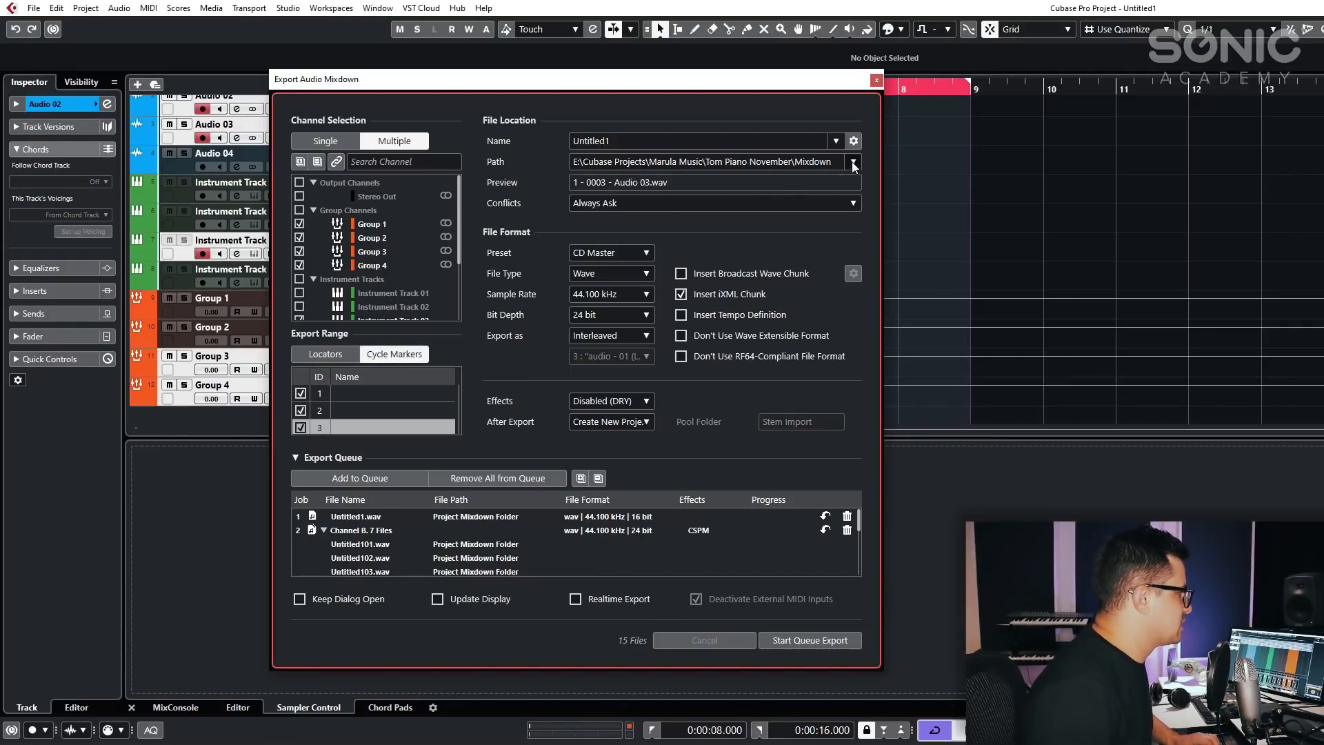
Limit the exported channels to Instrument Tracks 01 to 04, deselecting all group and audio channels.
left_click_drag(299, 265, 307, 228)
scroll(307, 235, "down", 2)
left_click(301, 262)
left_click_drag(299, 277, 300, 236)
scroll(355, 271, "down", 2)
left_click_drag(359, 286, 370, 311)
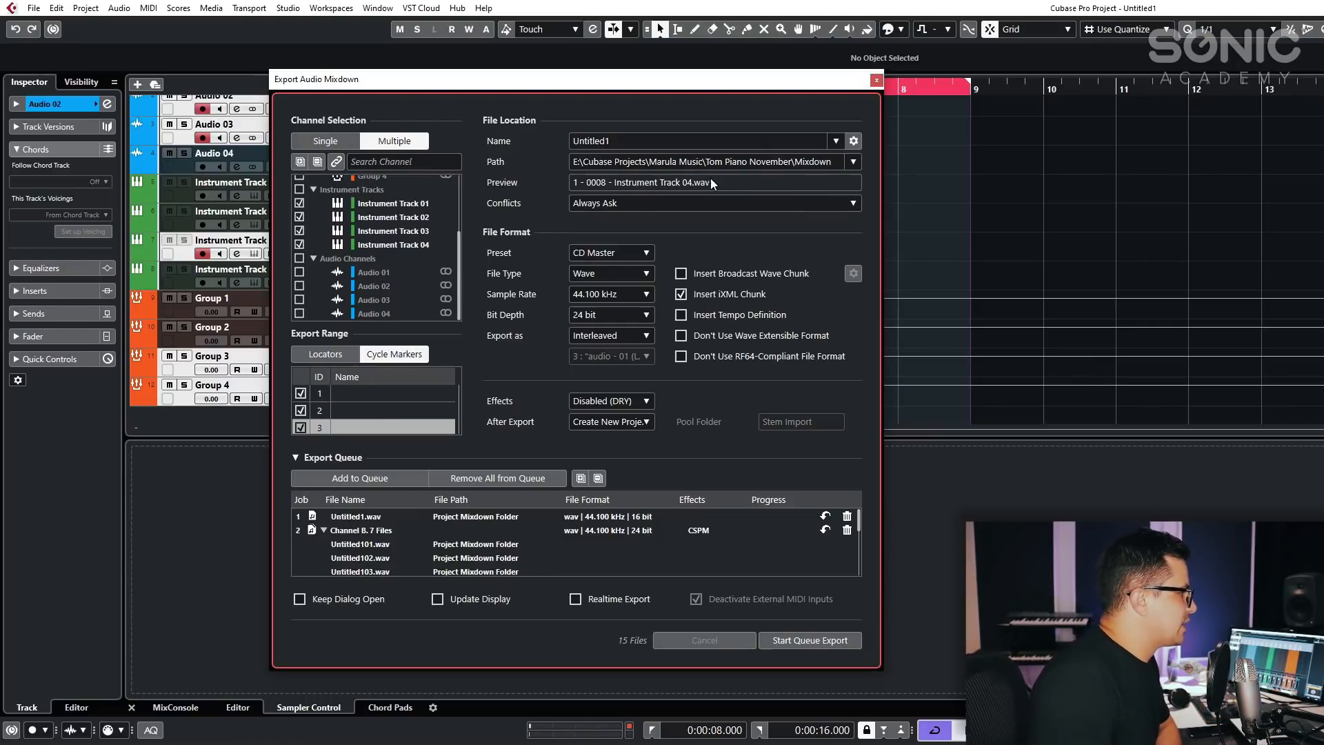
Look over the naming scheme for the channel batch with cycle markers and the export path options.
left_click(854, 141)
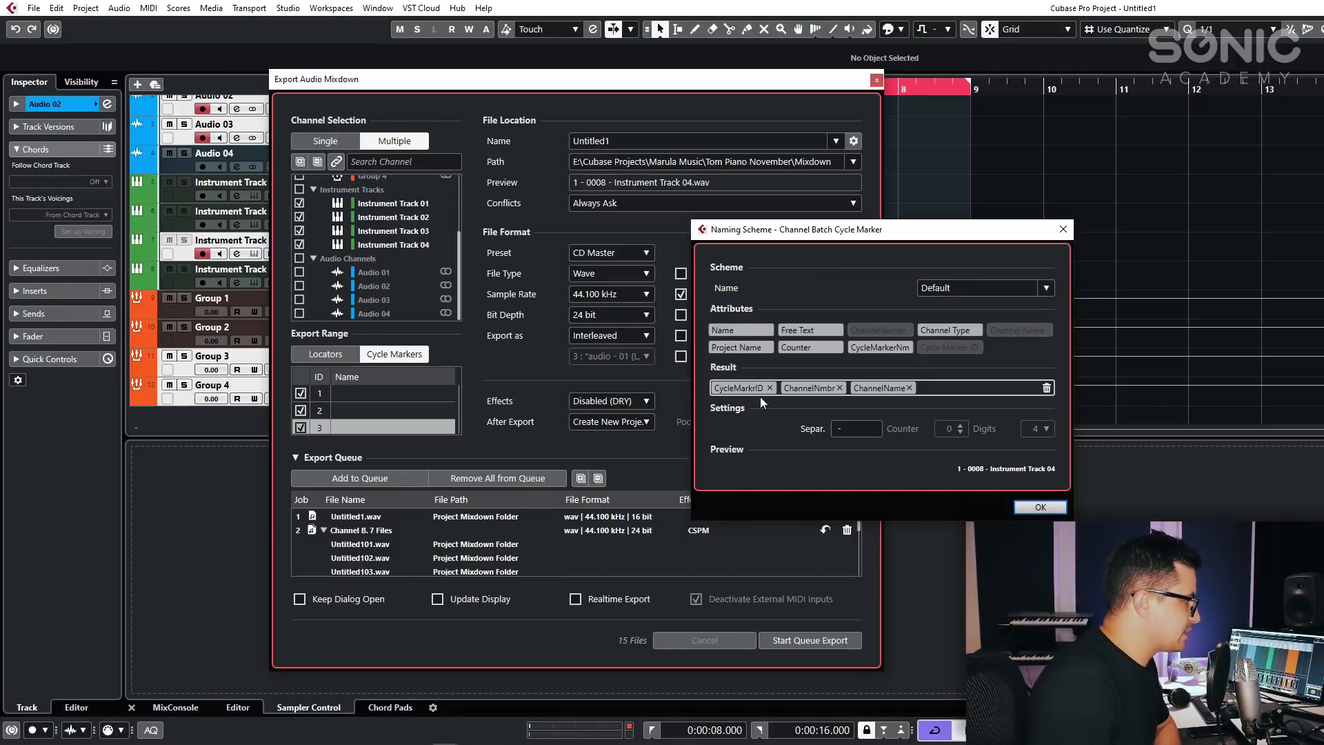
left_click(1041, 508)
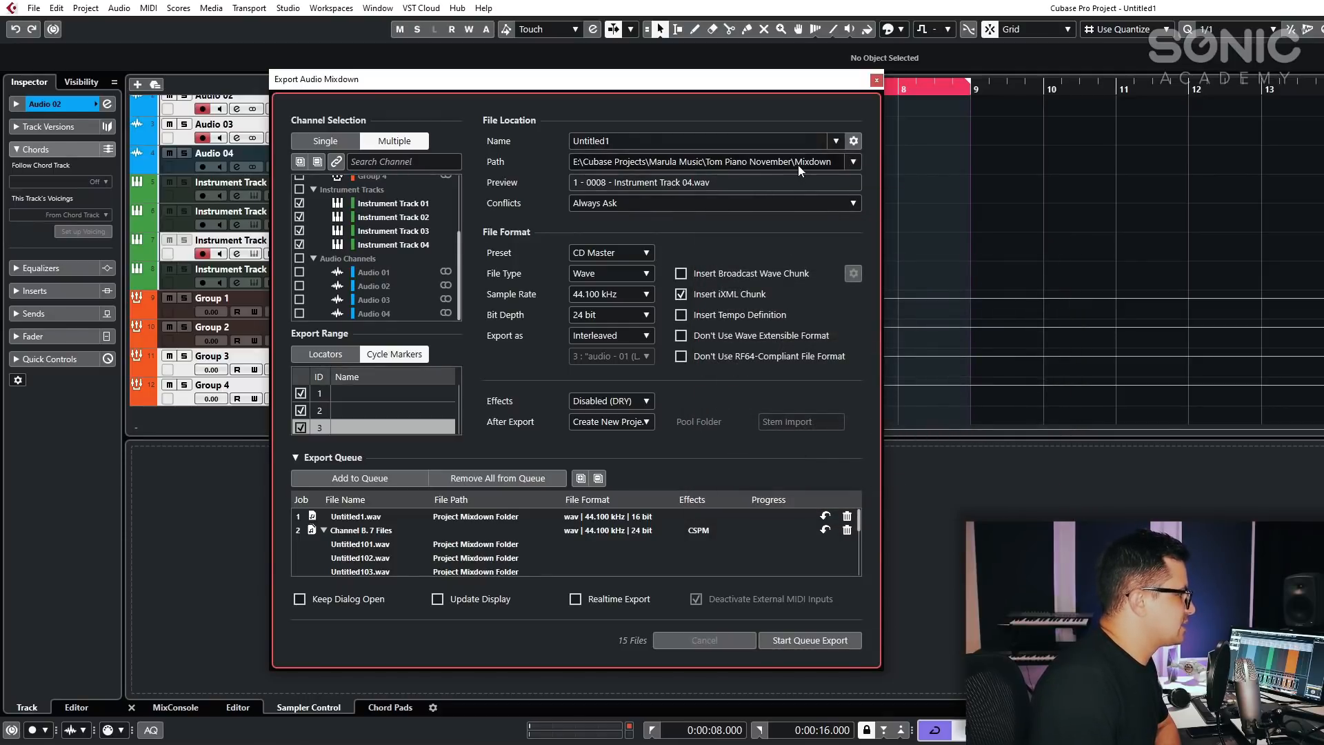
left_click(853, 161)
left_click(886, 214)
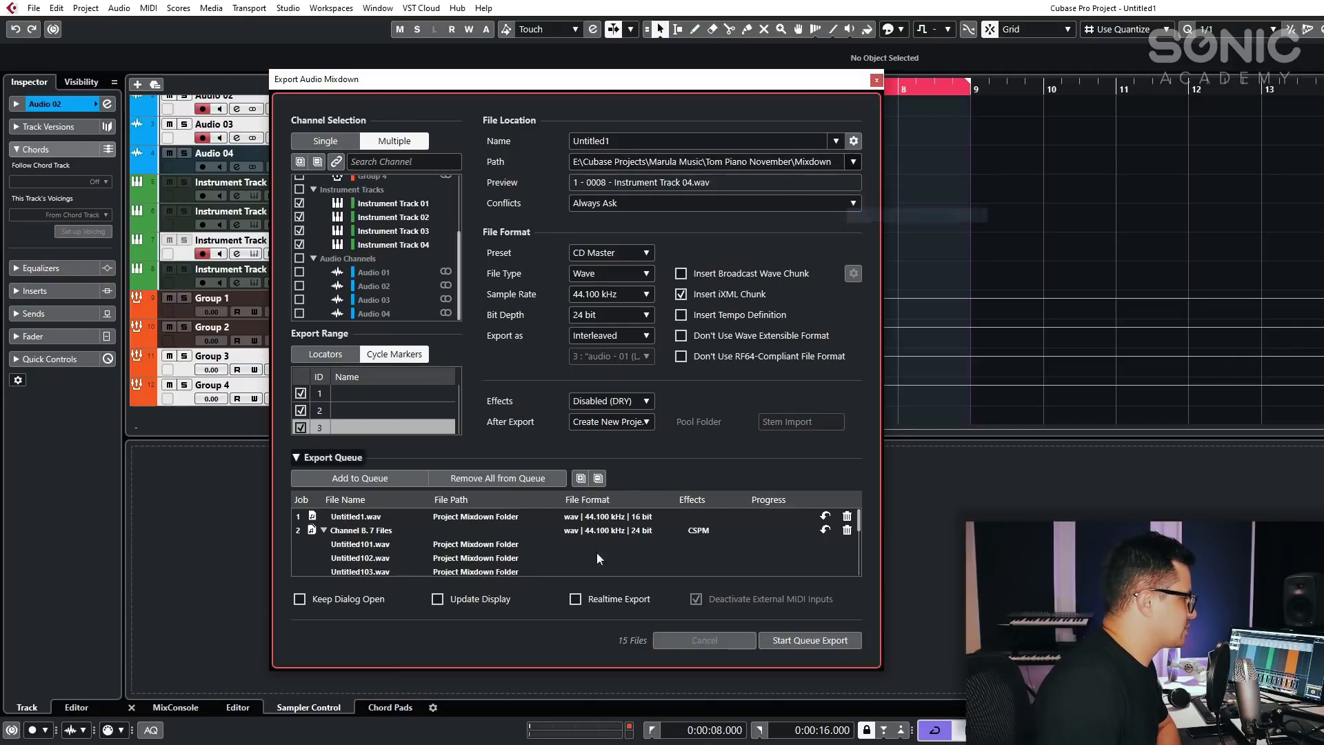
Set the after-export action to Insert to Pool and name the pool folder Multisamples.
left_click(611, 422)
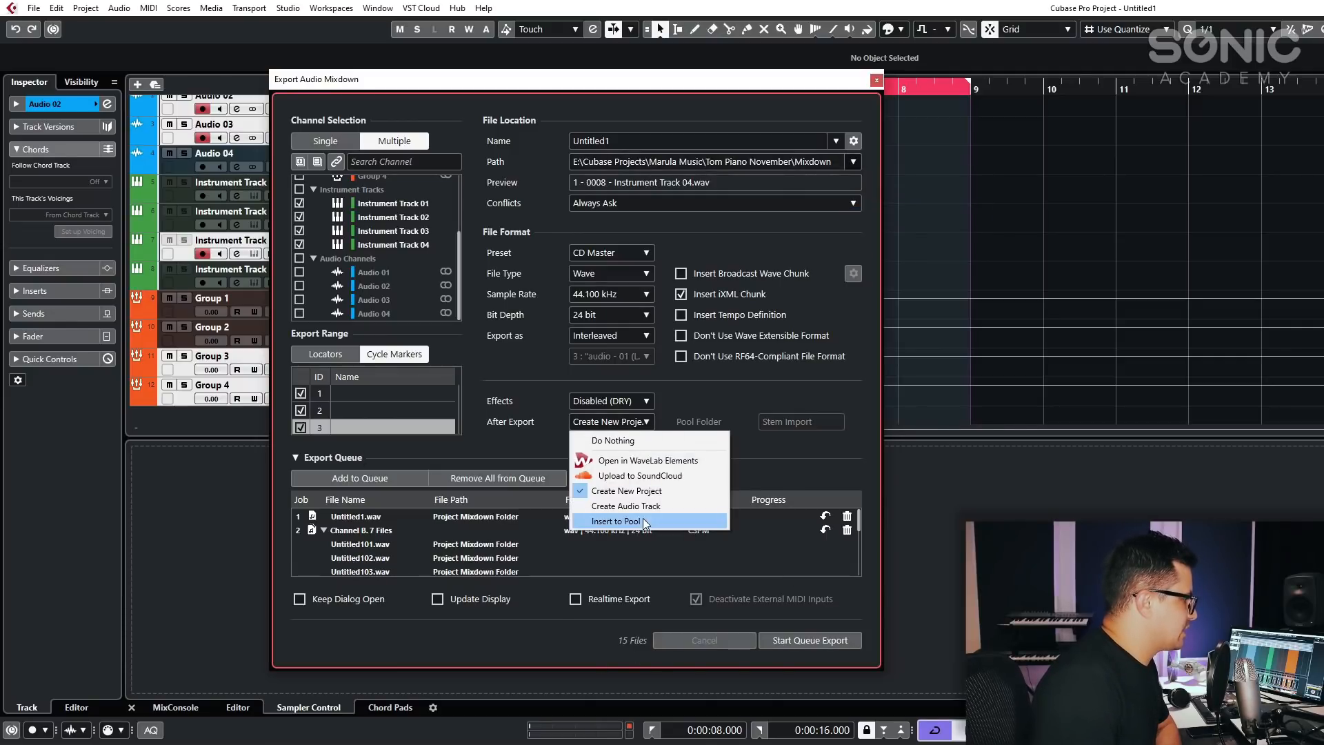
left_click(600, 522)
left_click(821, 422)
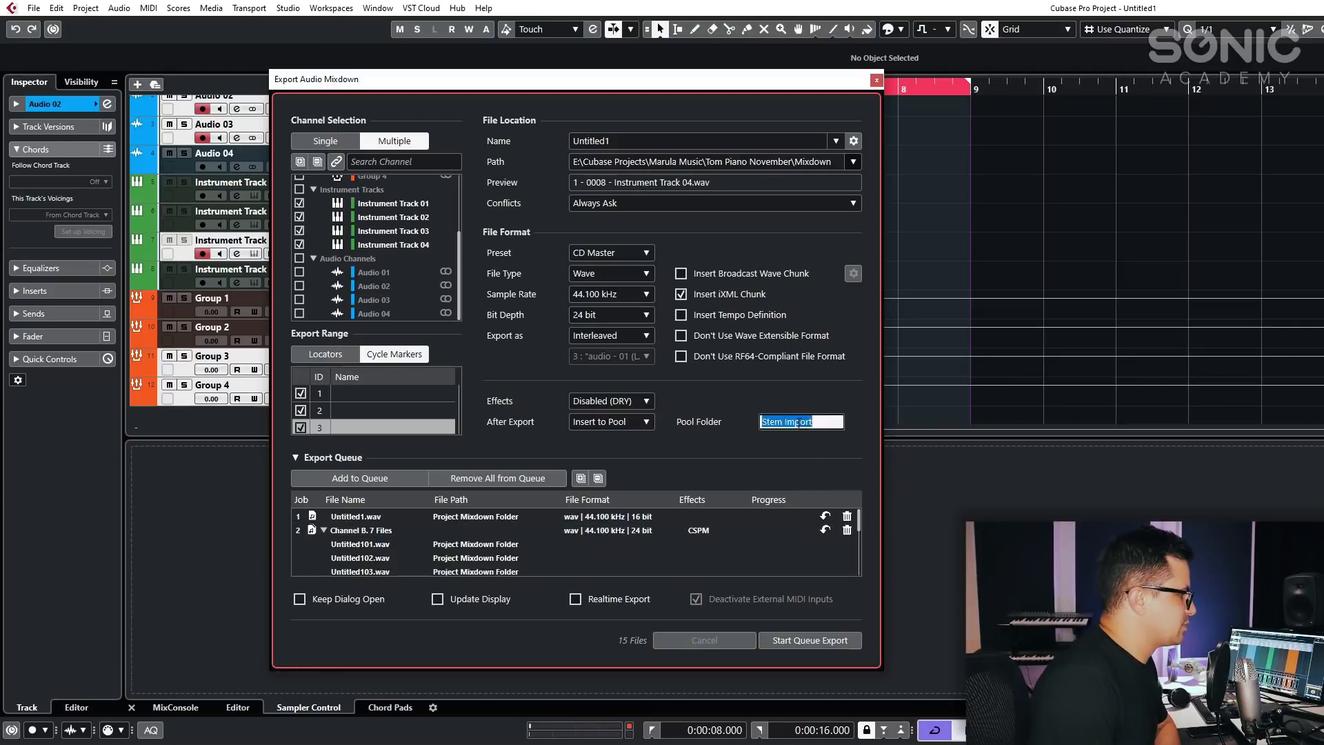
left_click(826, 424)
left_click_drag(827, 425, 665, 434)
type("Son")
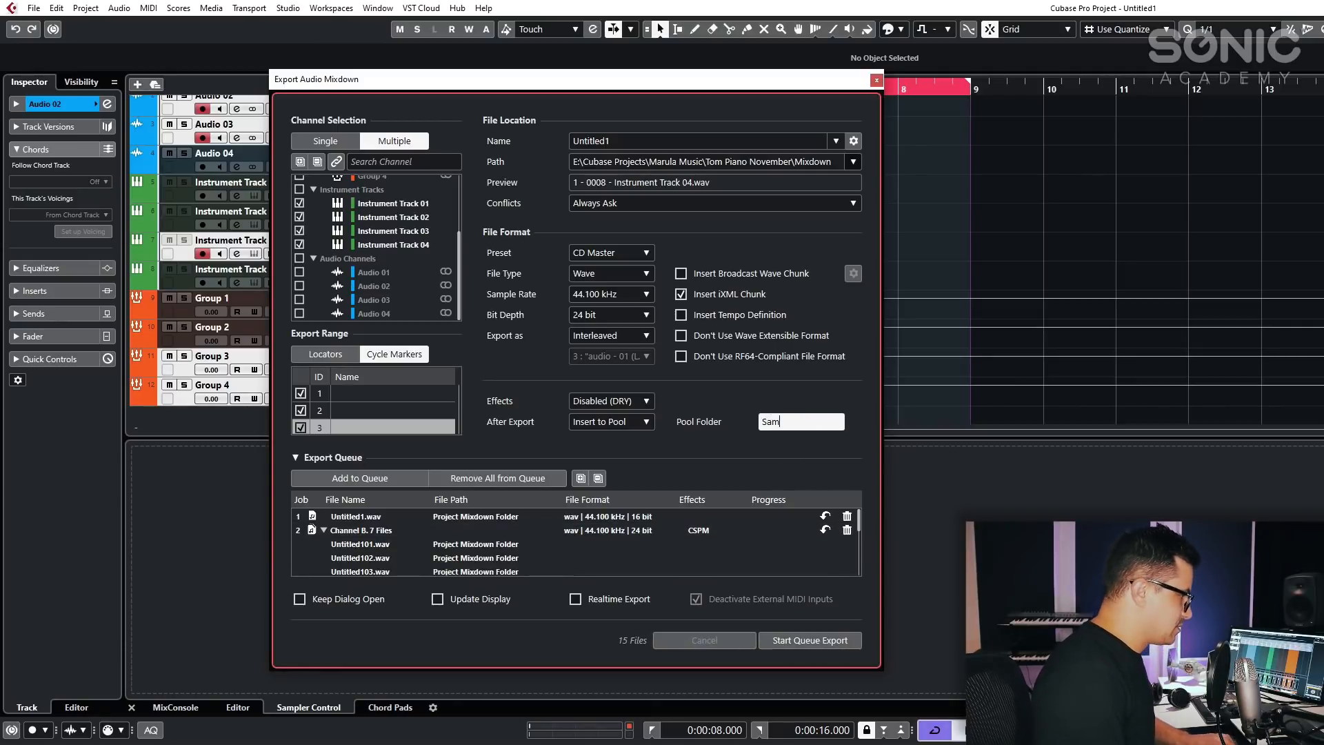
key("BackSpace")
key("BackSpace")
key("BackSpace")
type("Multisa")
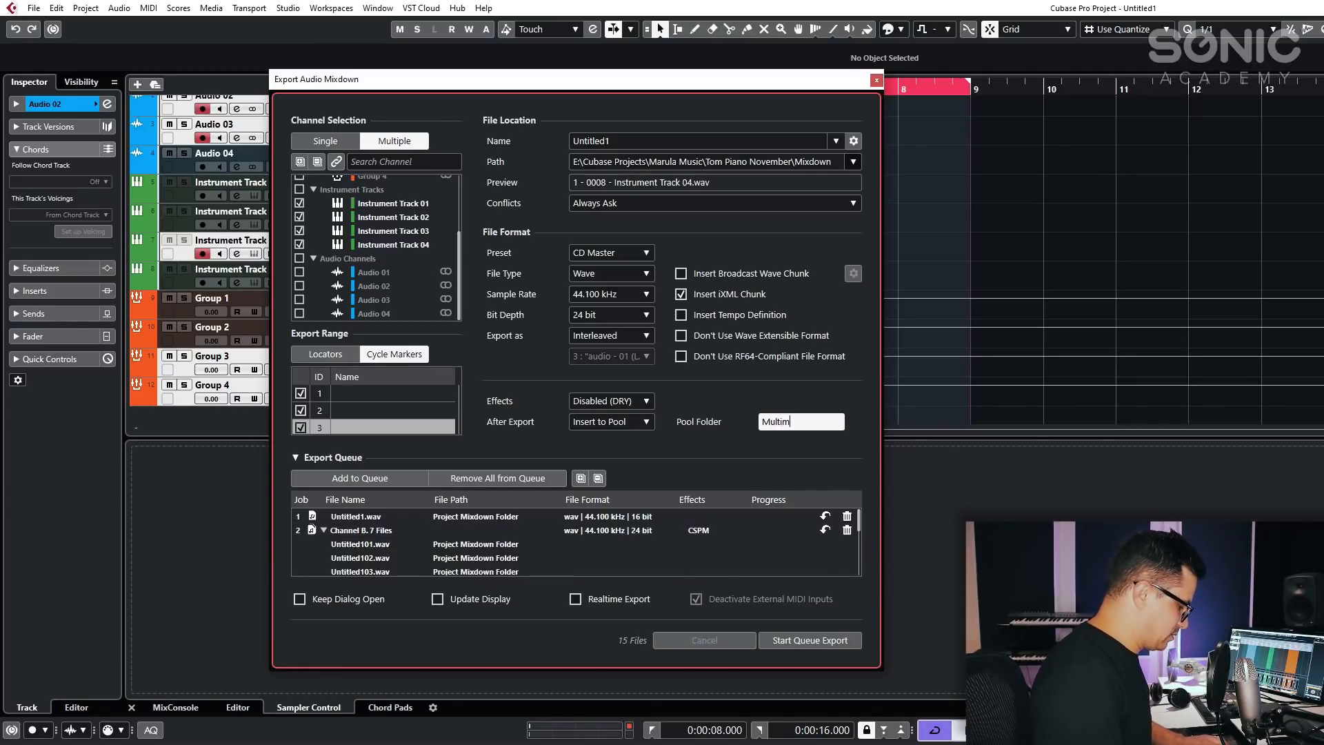
type("mples")
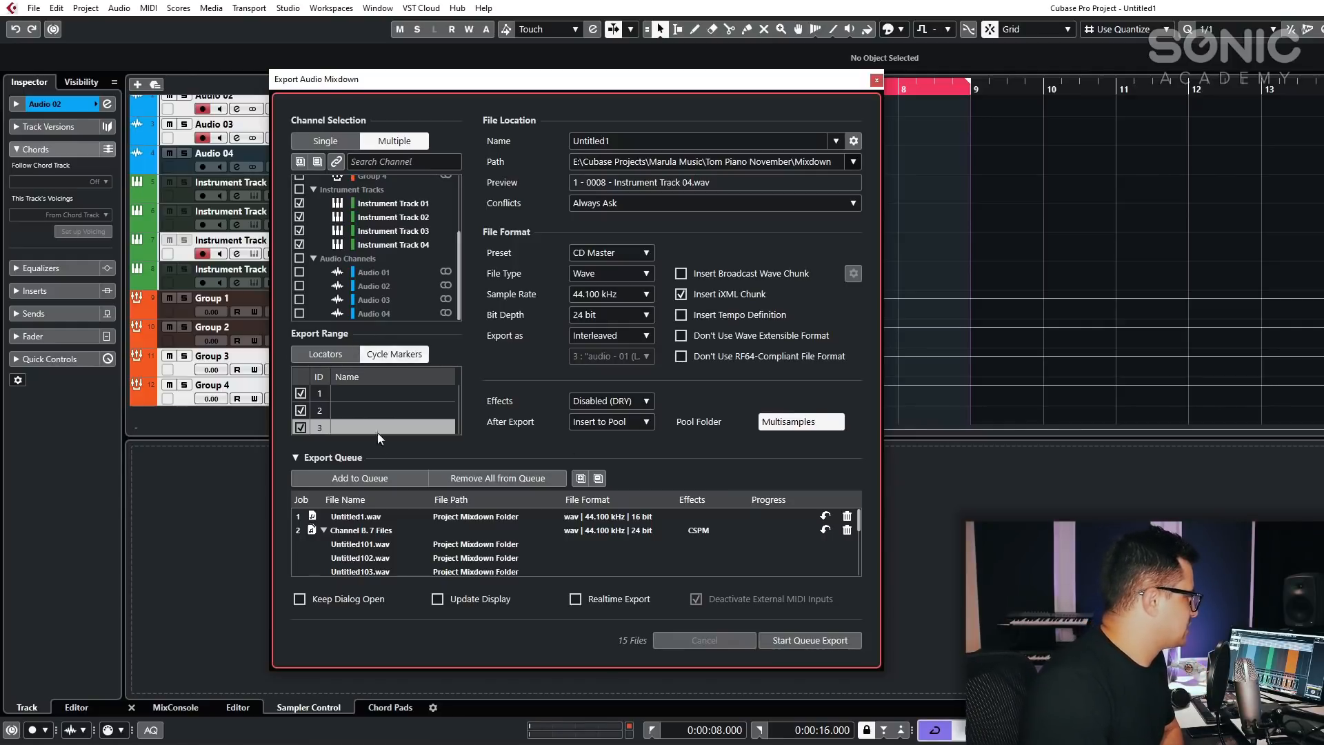
Add the cycle marker batch to the export queue and collapse the file lists of jobs 2, 3 and 4.
left_click(373, 478)
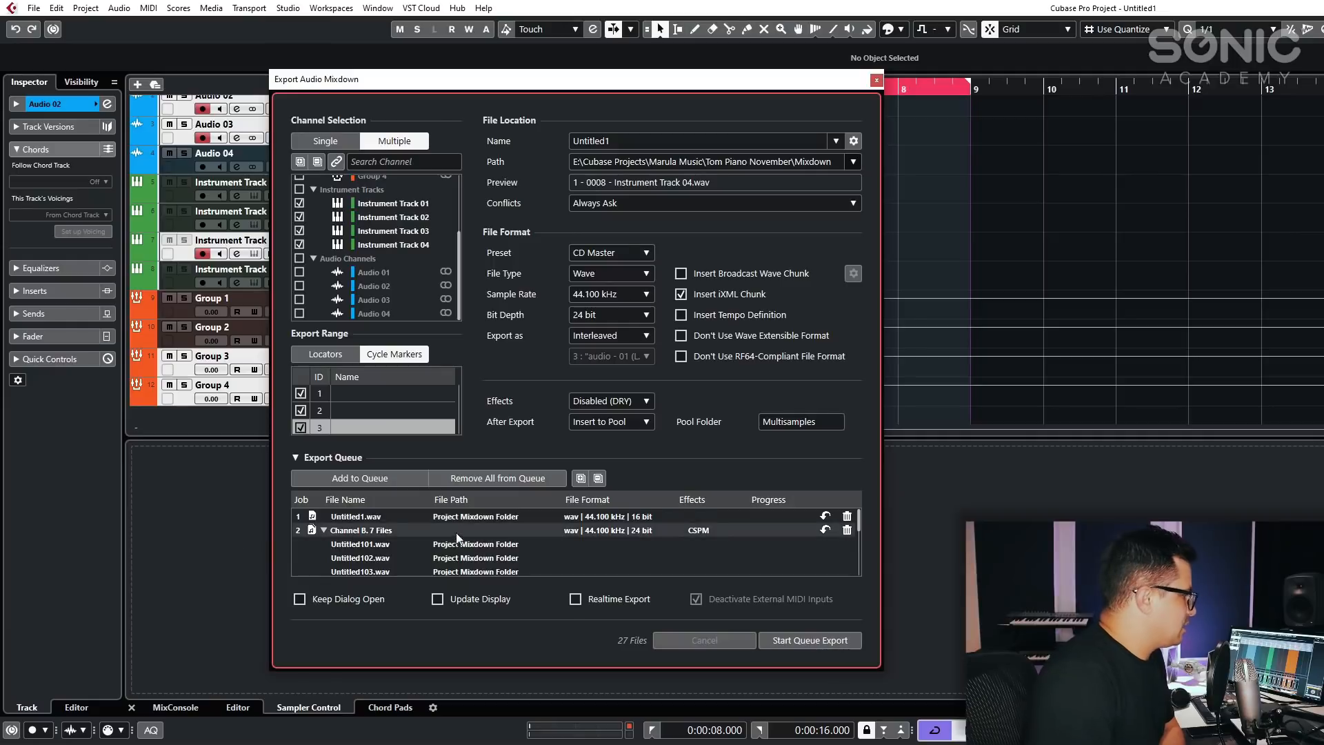
left_click(323, 530)
left_click(324, 543)
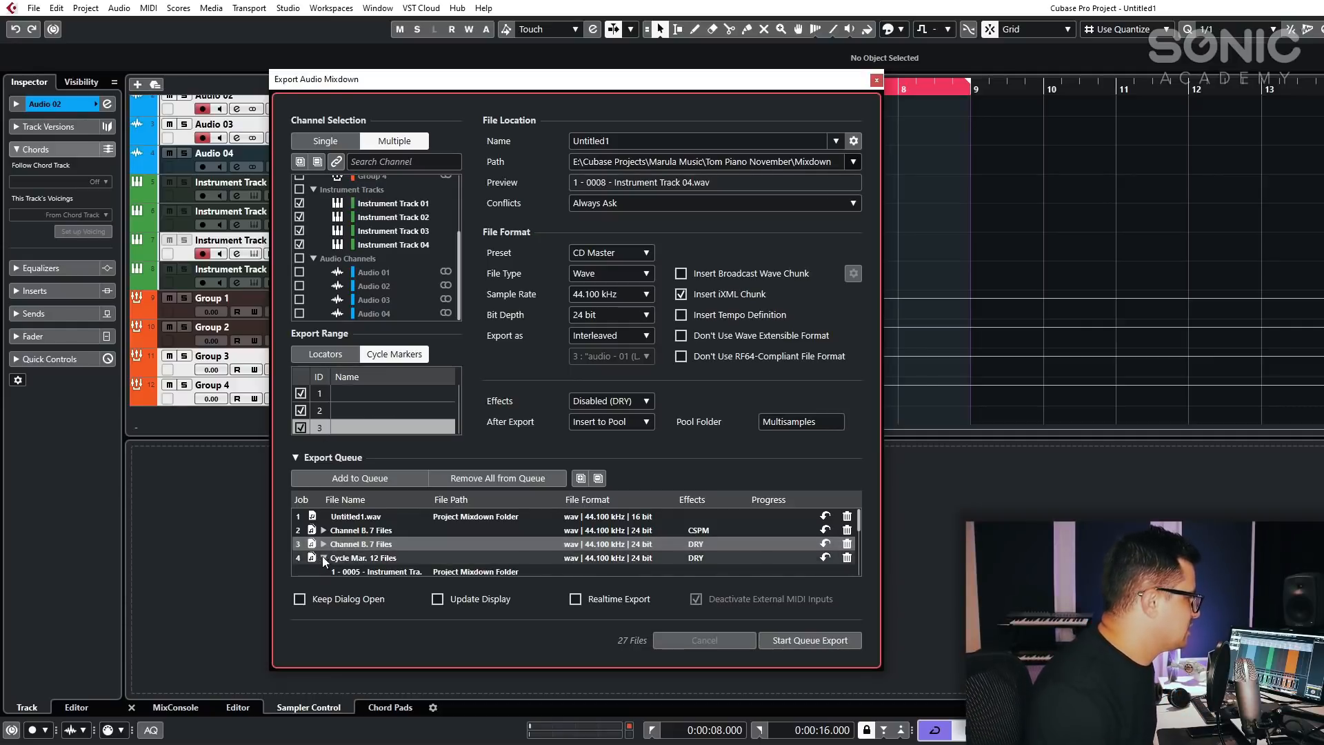
left_click(324, 557)
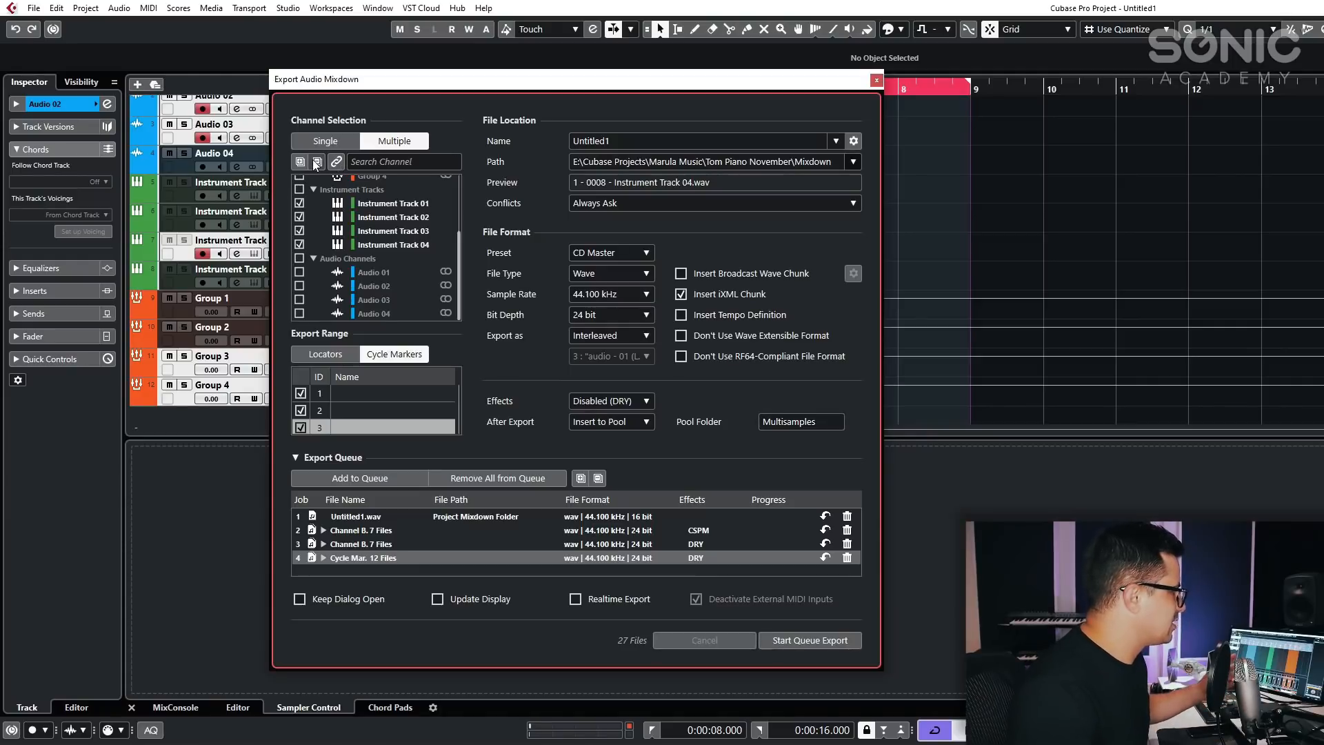
Switch the export channel selection to Single and close the Export Audio Mixdown dialog.
left_click(340, 142)
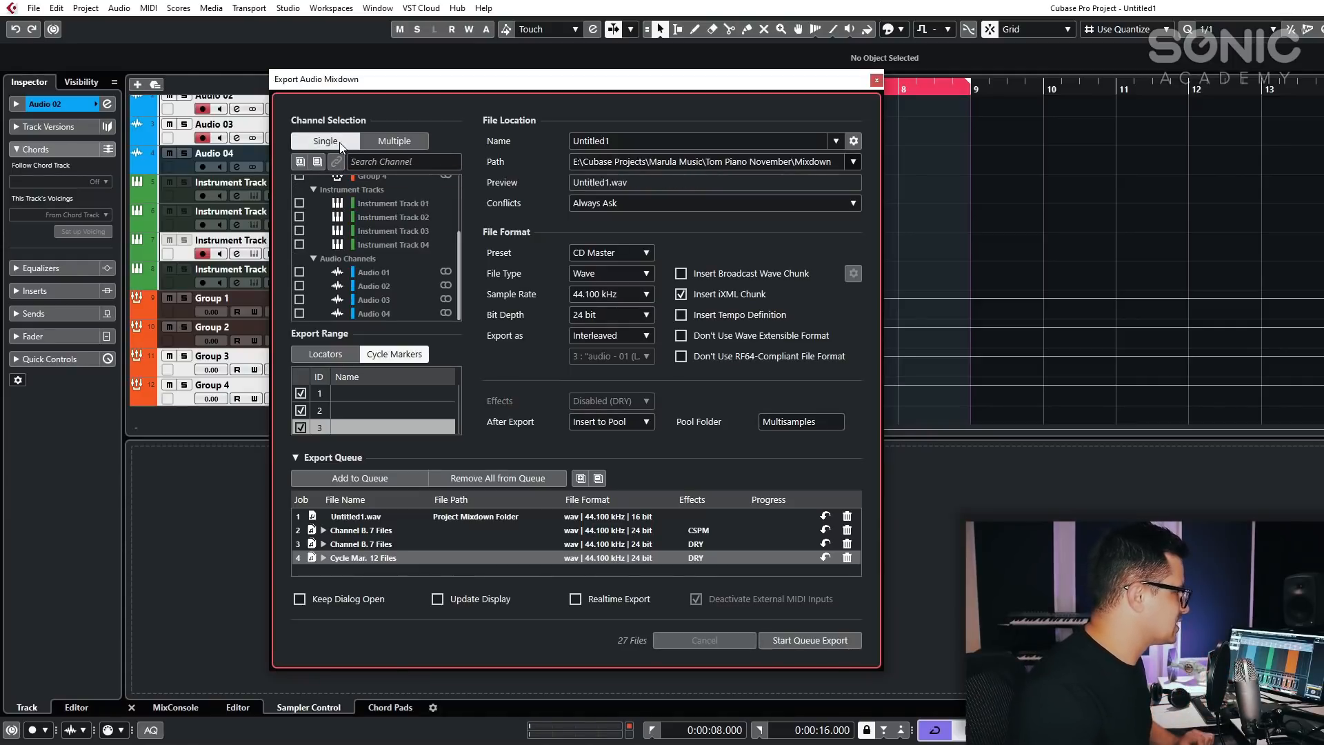
left_click(877, 80)
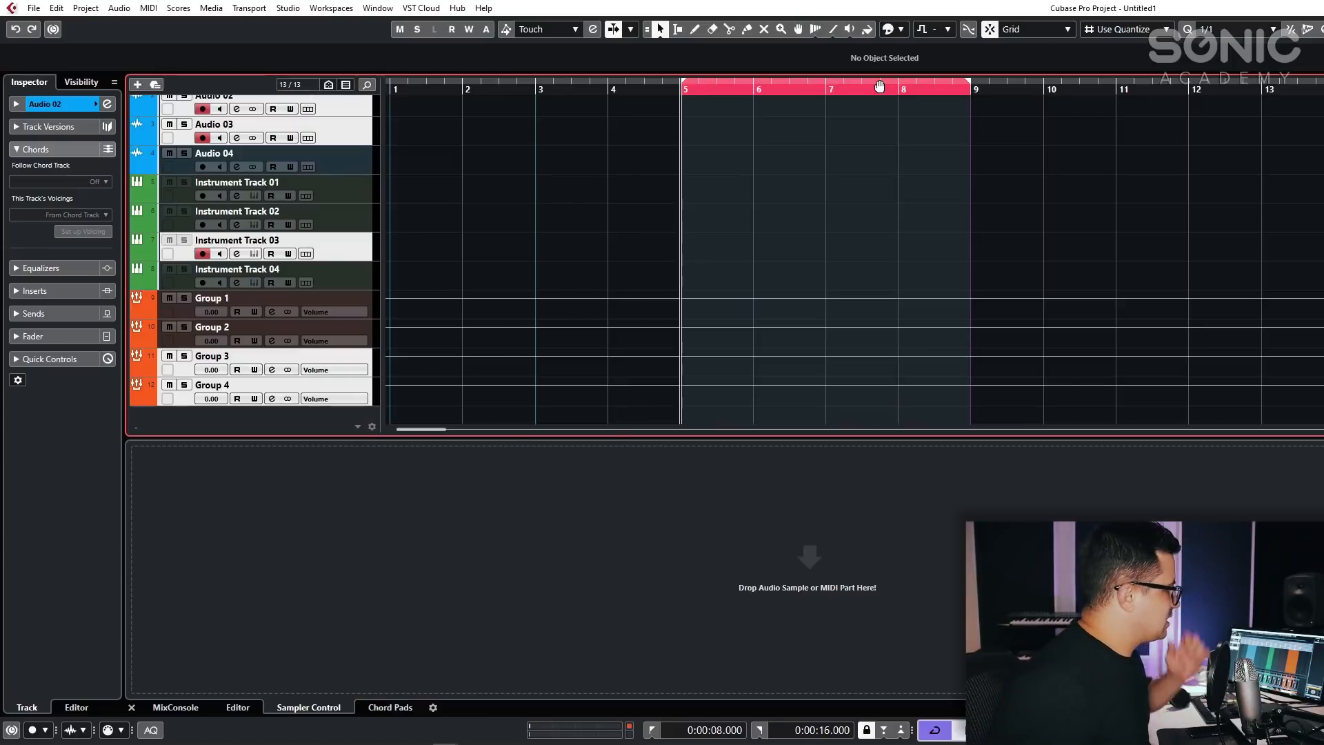
Replace the audio, instrument and group tracks with a HALion 6 instrument track using A New Beginning, and close its plug-in window.
scroll(449, 219, "up", 3)
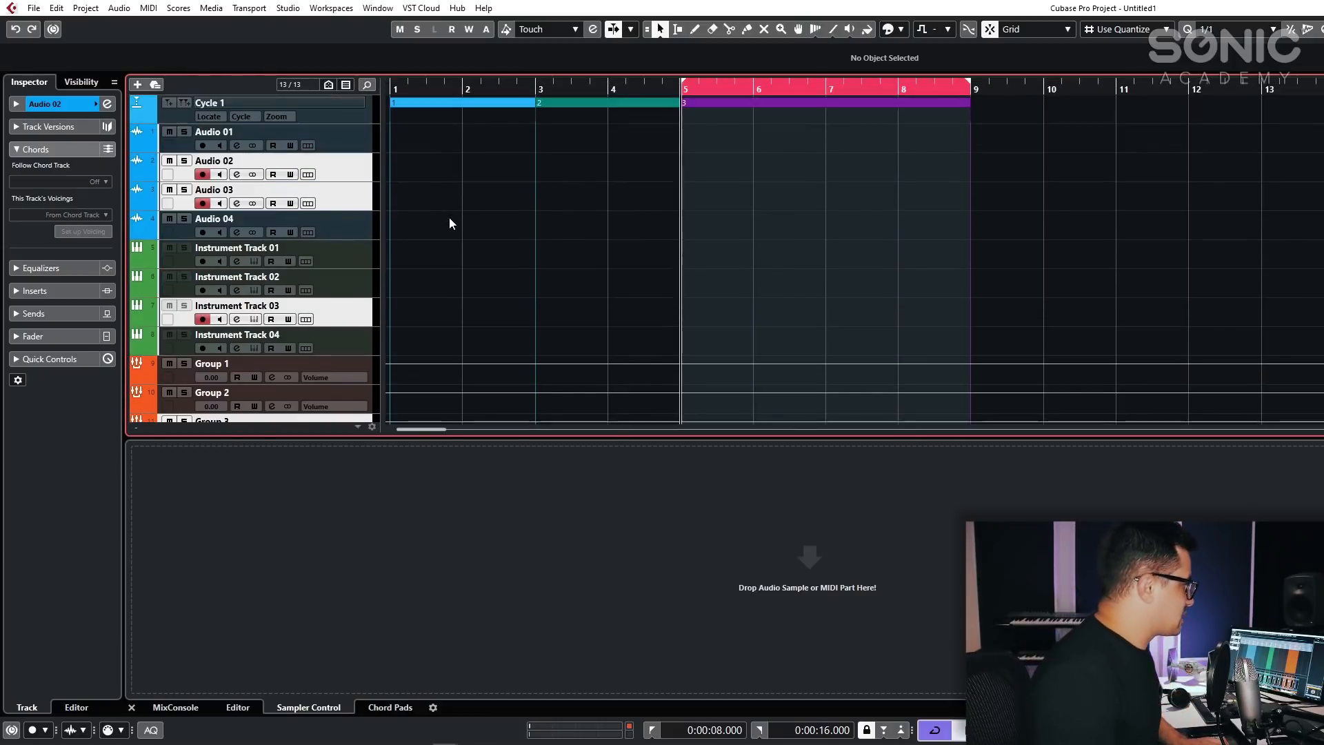
scroll(449, 220, "down", 3)
scroll(414, 281, "up", 3)
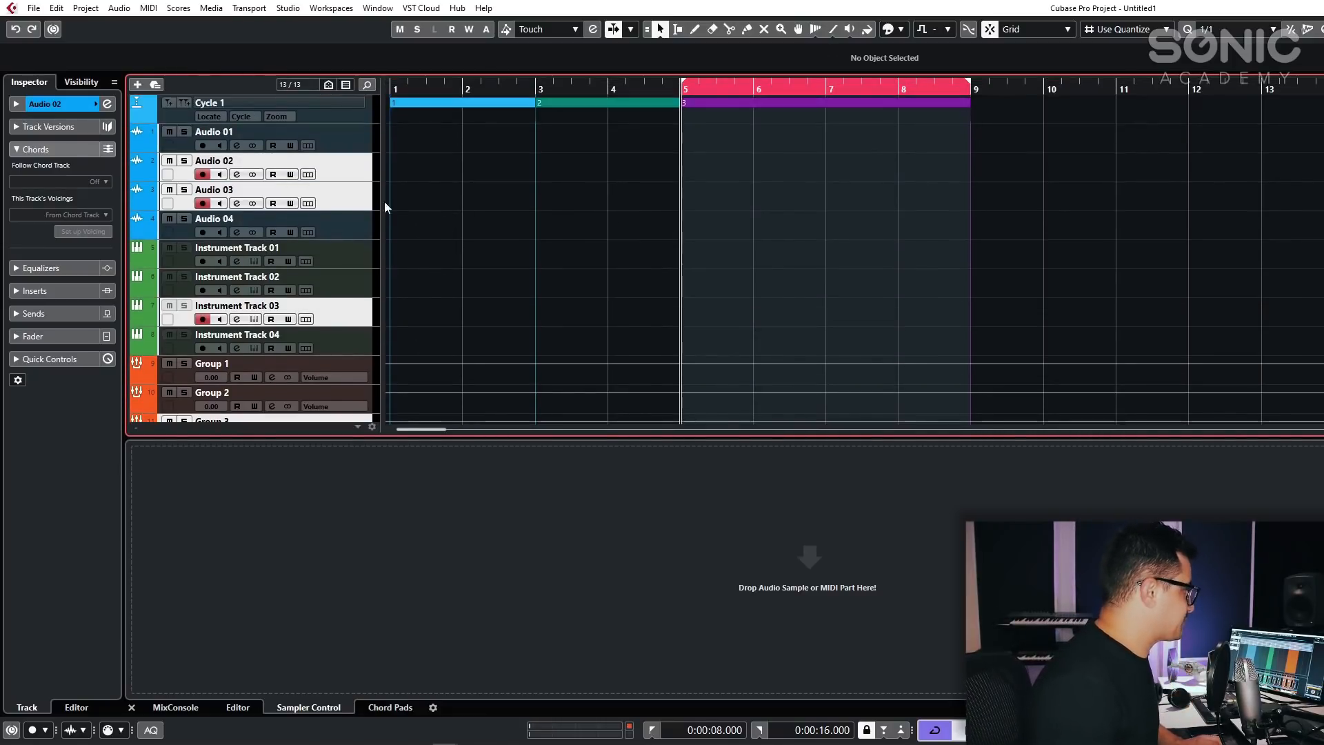
left_click(344, 147, "ctrl")
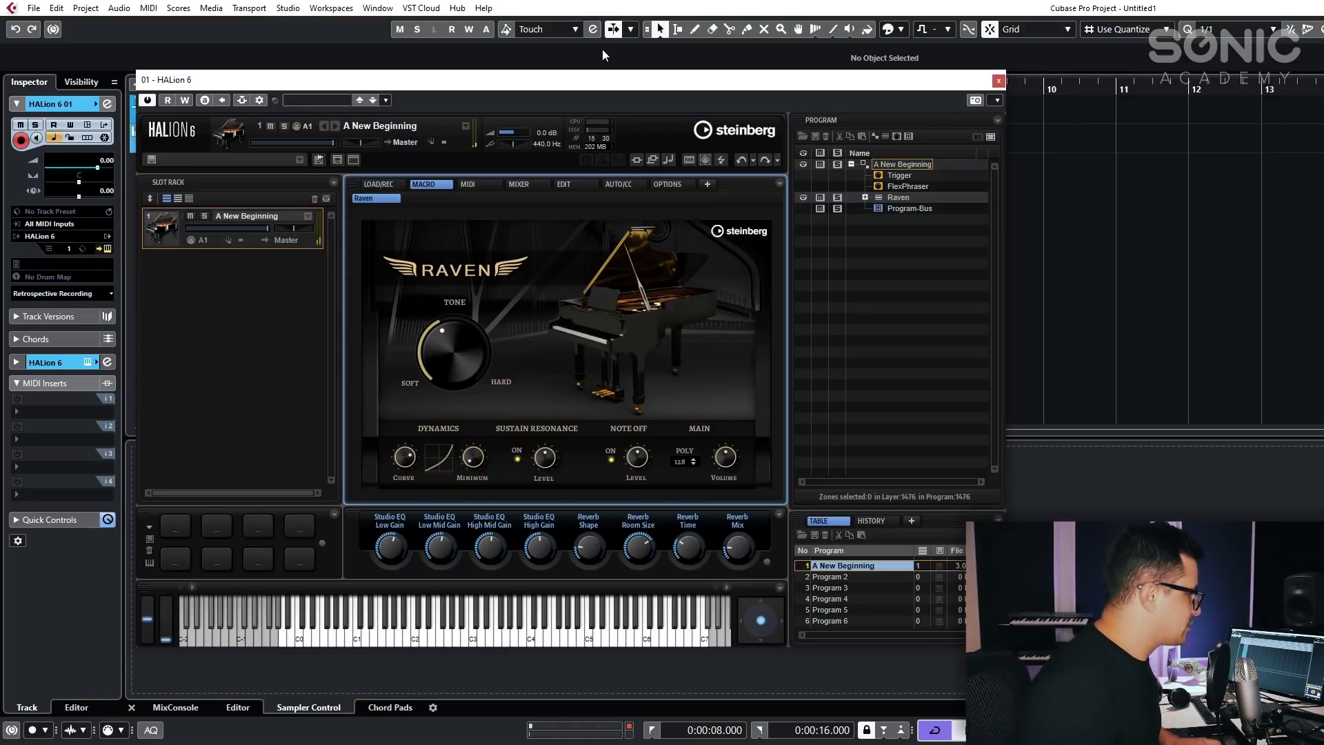
left_click(999, 81)
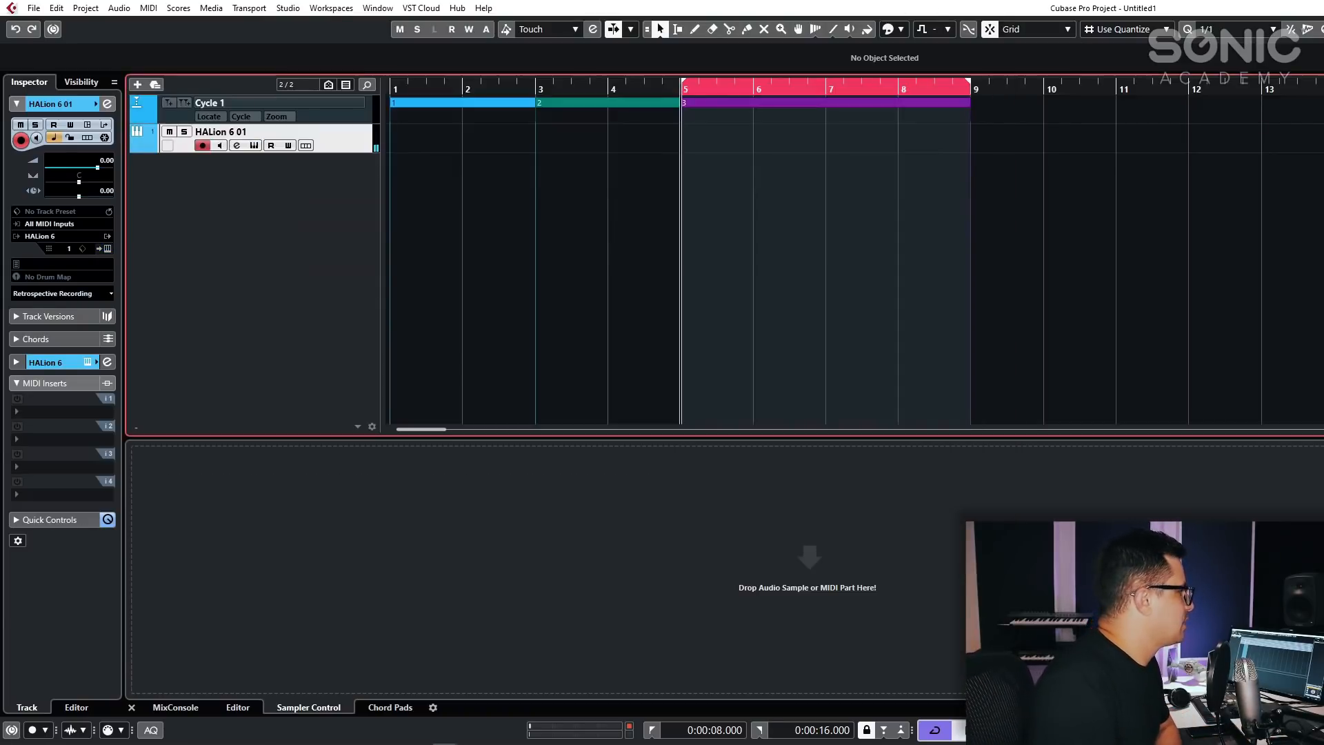
left_click_drag(1053, 215, 491, 207)
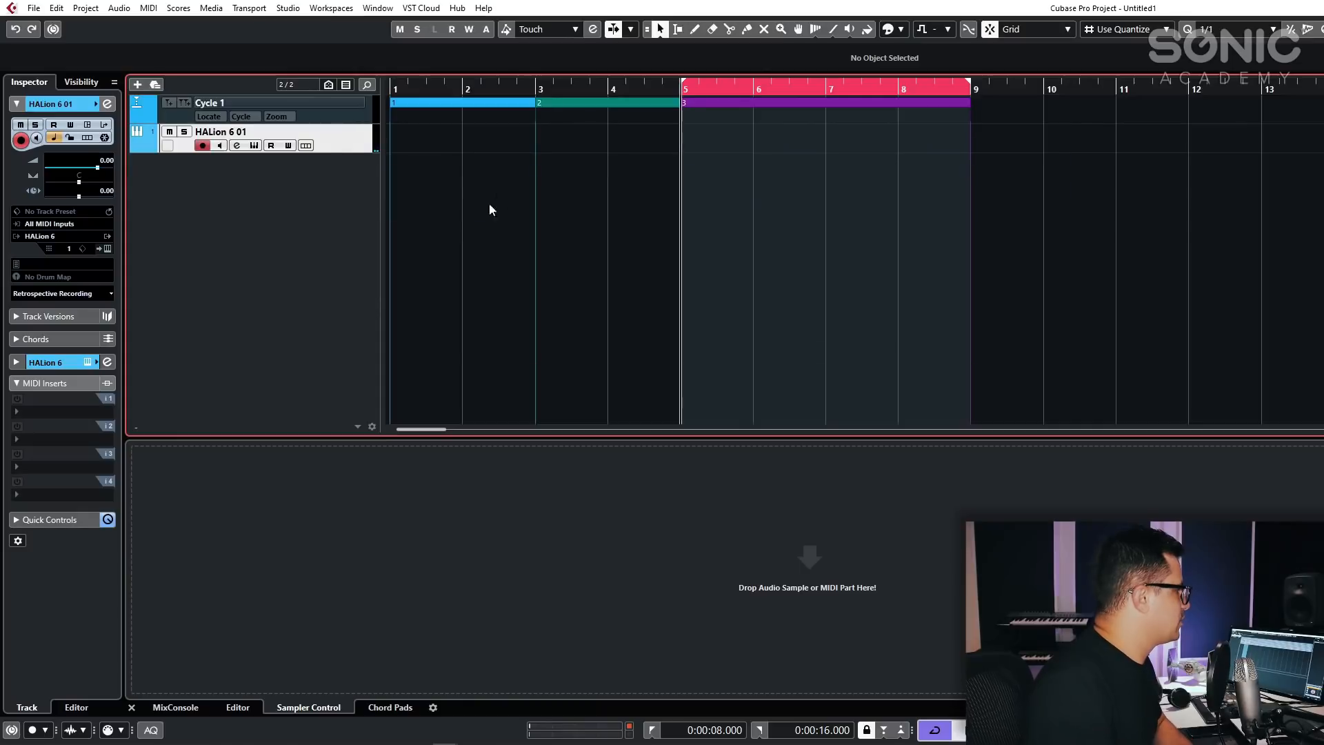
Create a MIDI part on the HALion 6 01 track from bar 1 to bar 9 and extend the cycle range back to bar 1.
left_click(357, 117)
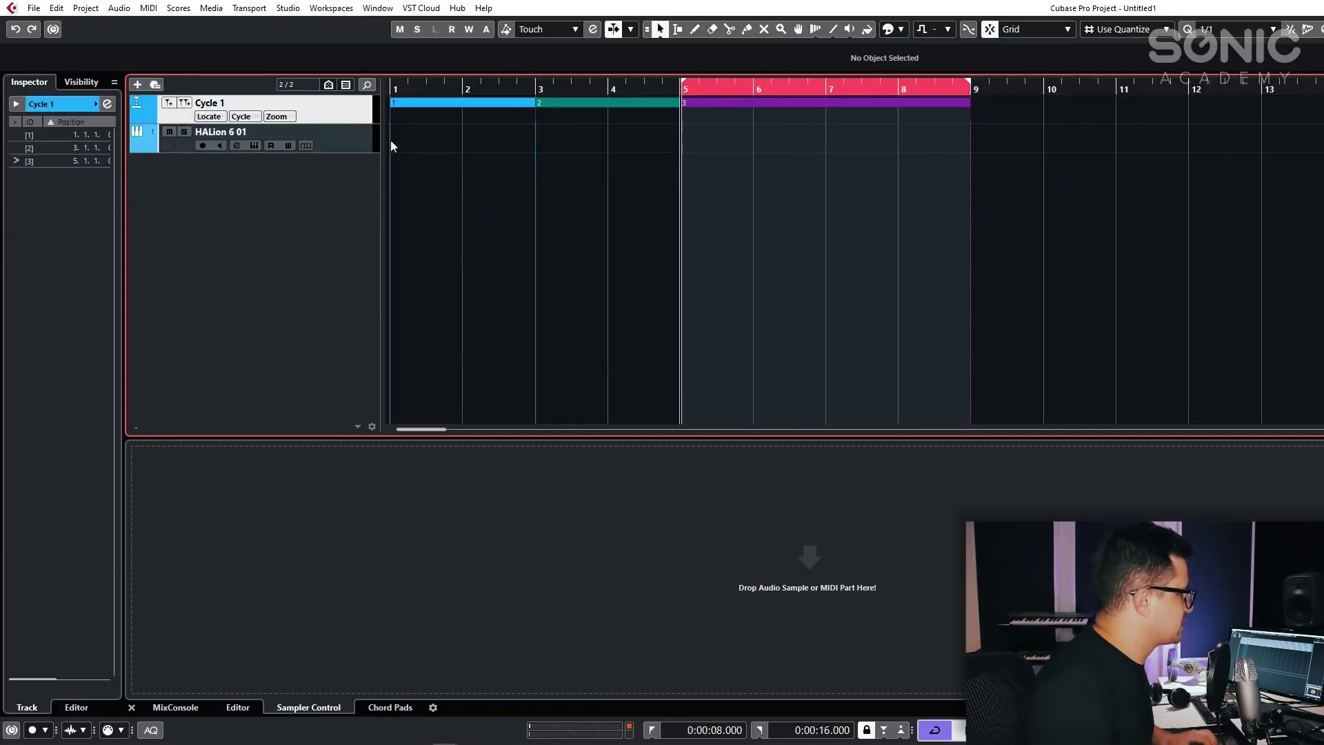
left_click_drag(402, 140, 952, 142)
left_click(667, 236)
left_click(548, 147)
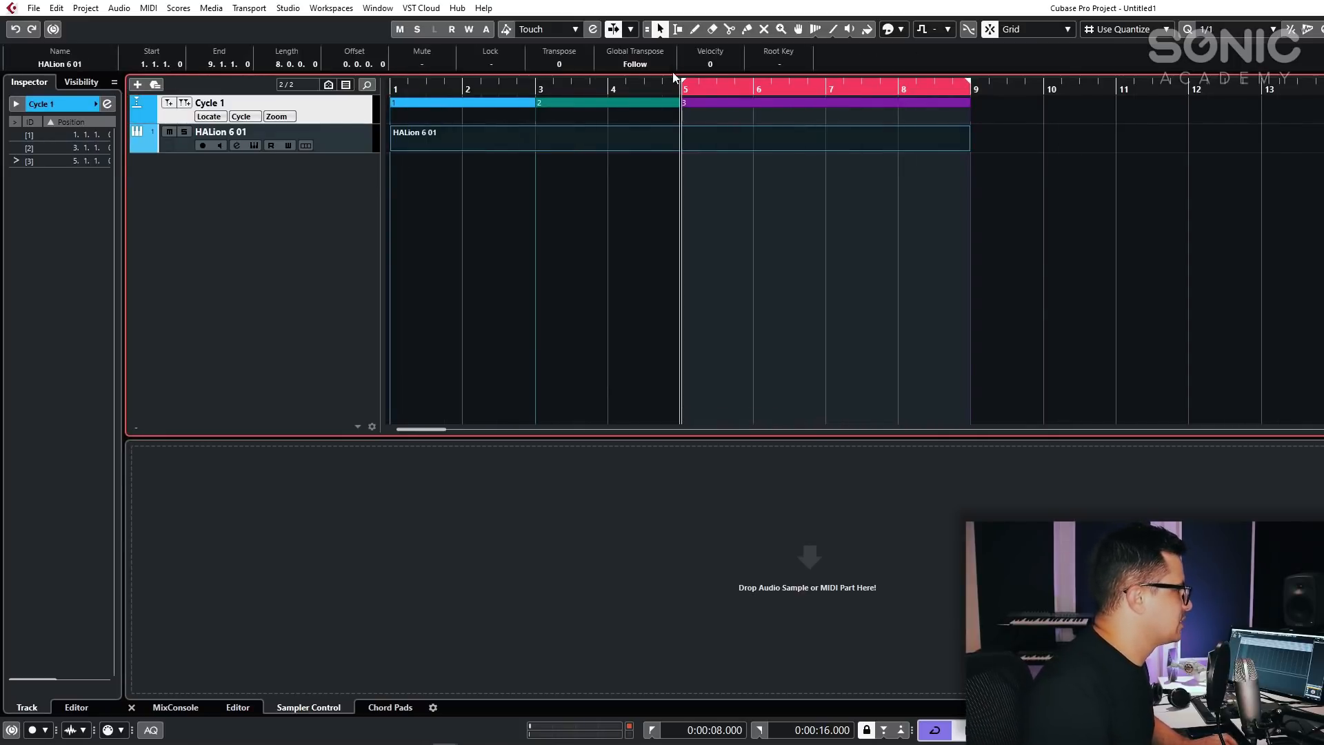
left_click_drag(683, 86, 395, 86)
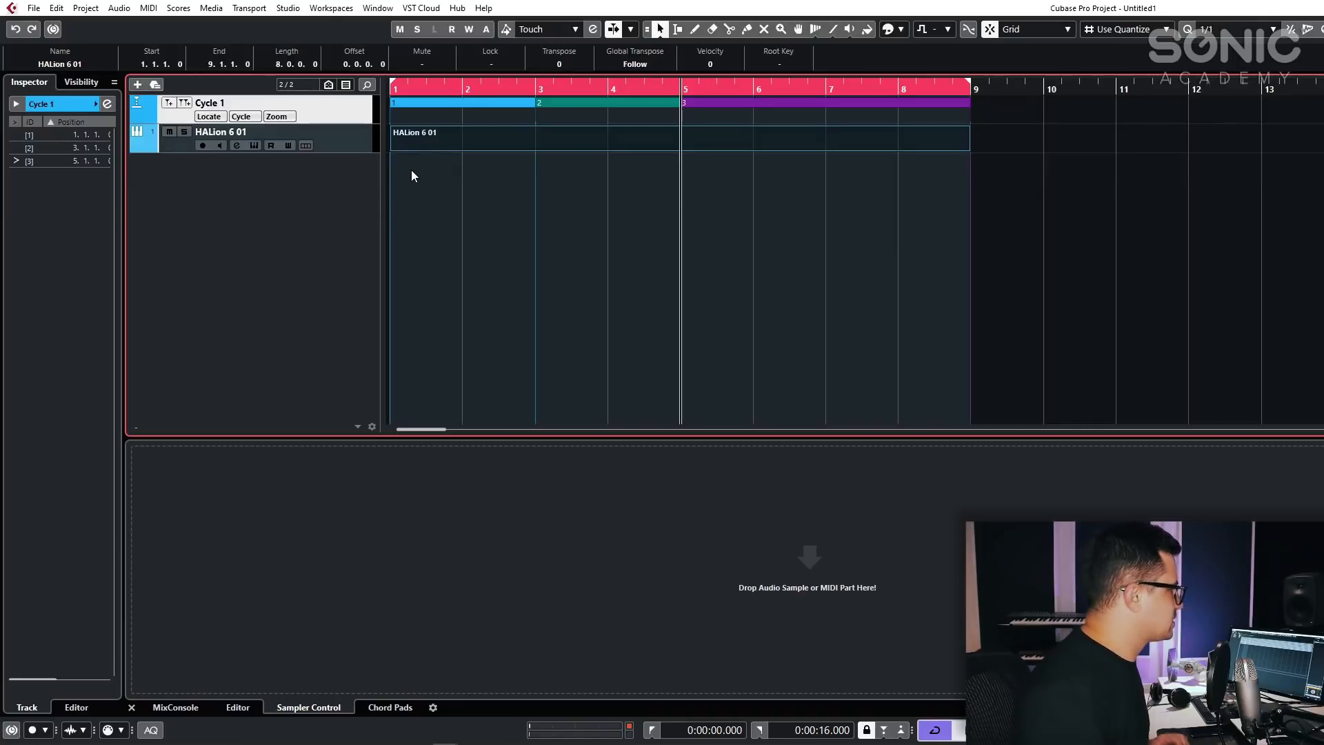
left_click(425, 134)
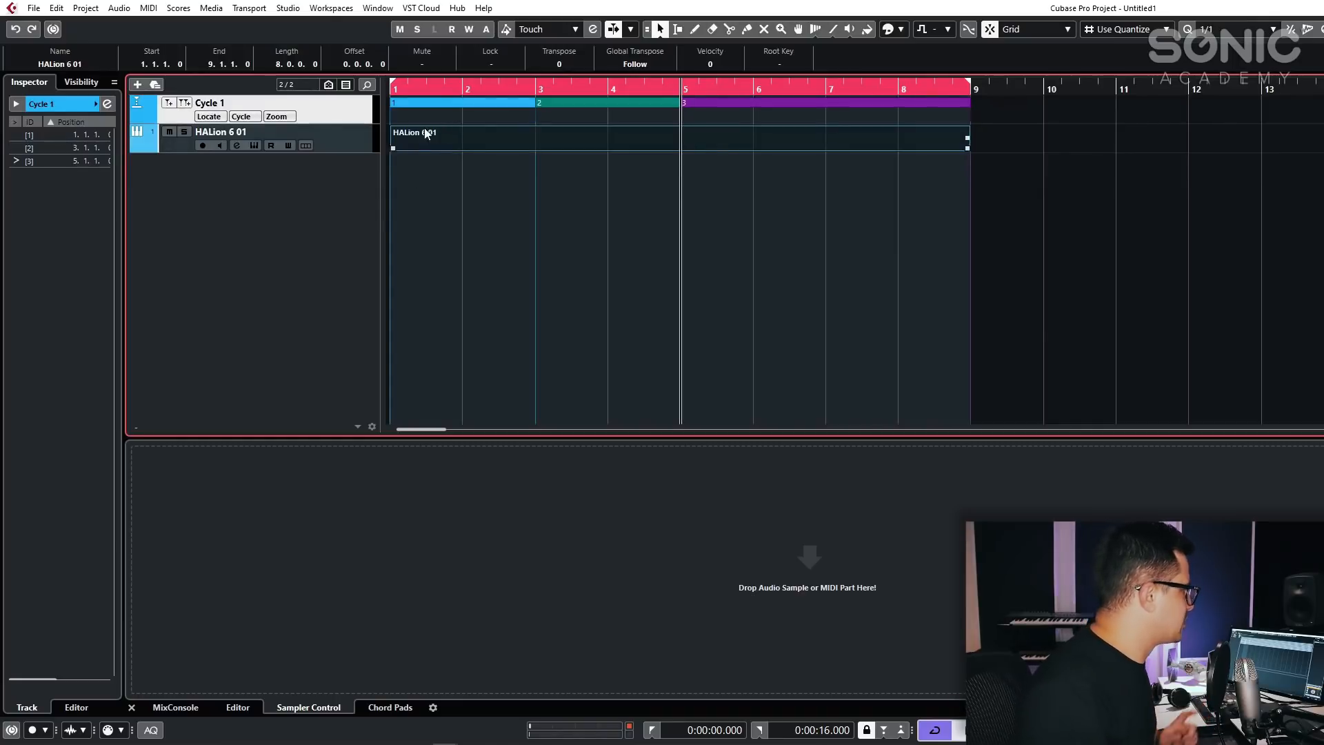
Add a position marker at the project cursor near bar 5 on the Cycle 1 marker track.
right_click(350, 112)
left_click(887, 228)
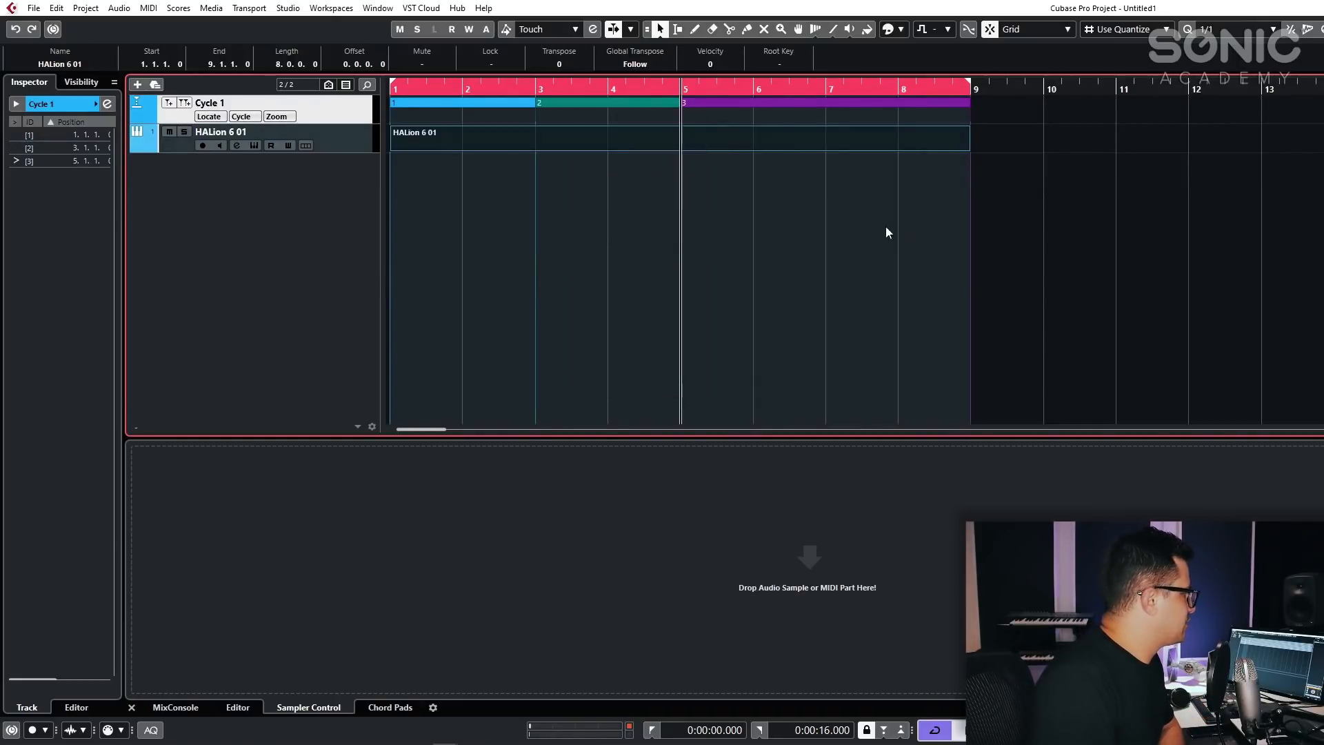
left_click(169, 103)
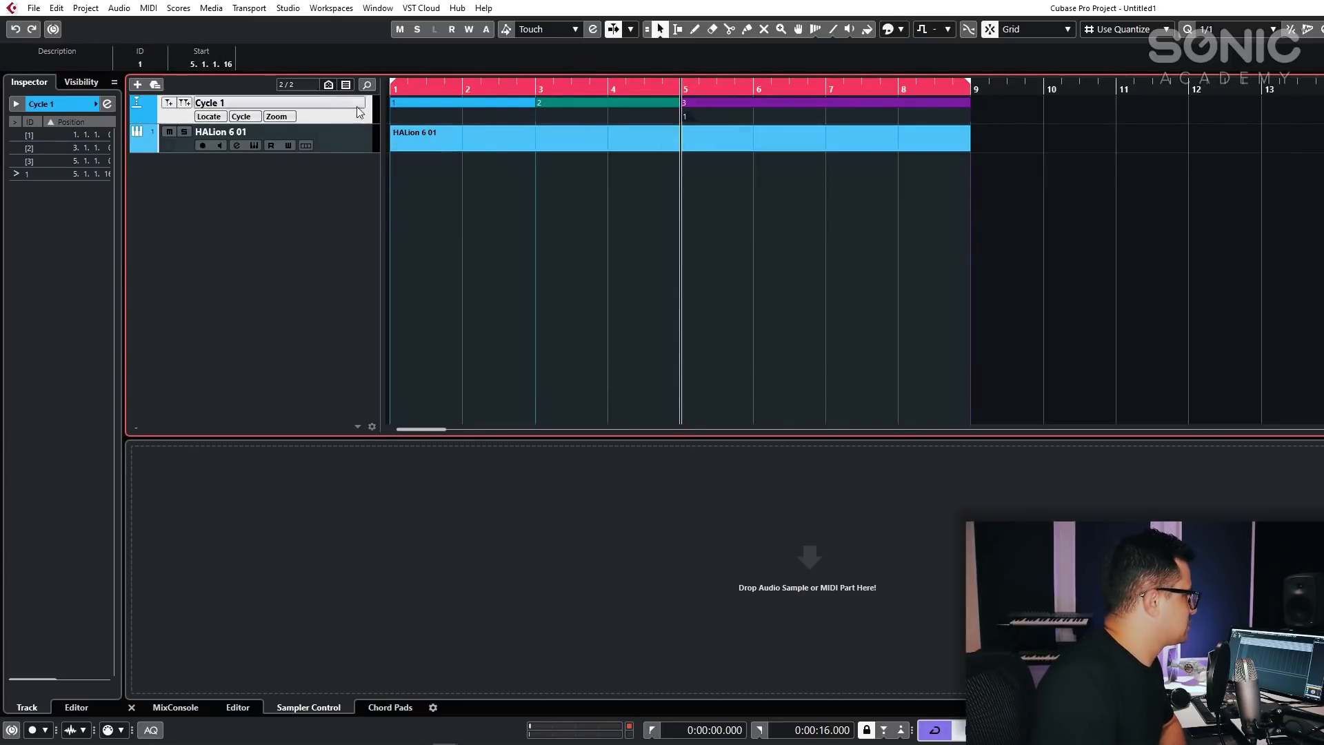
Add one ruler track and one arranger track to the project.
left_click(137, 84)
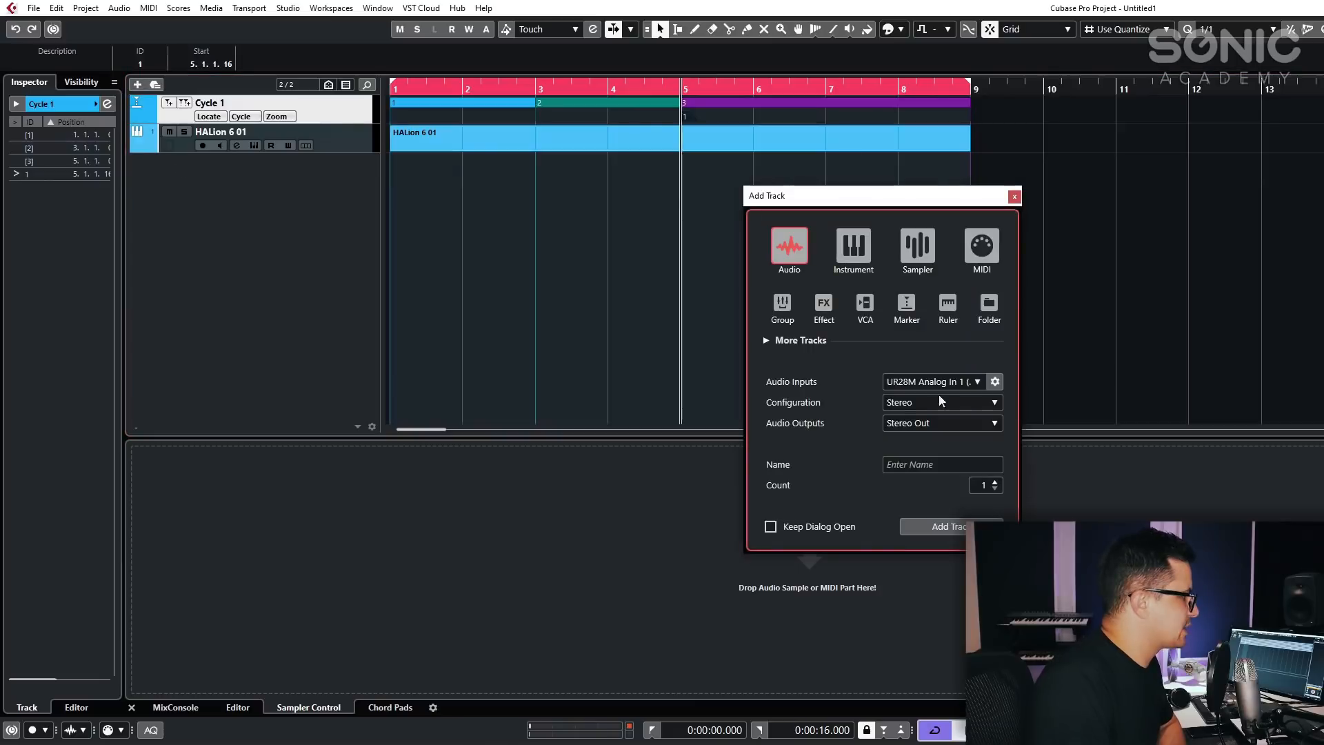
left_click(947, 305)
left_click(955, 528)
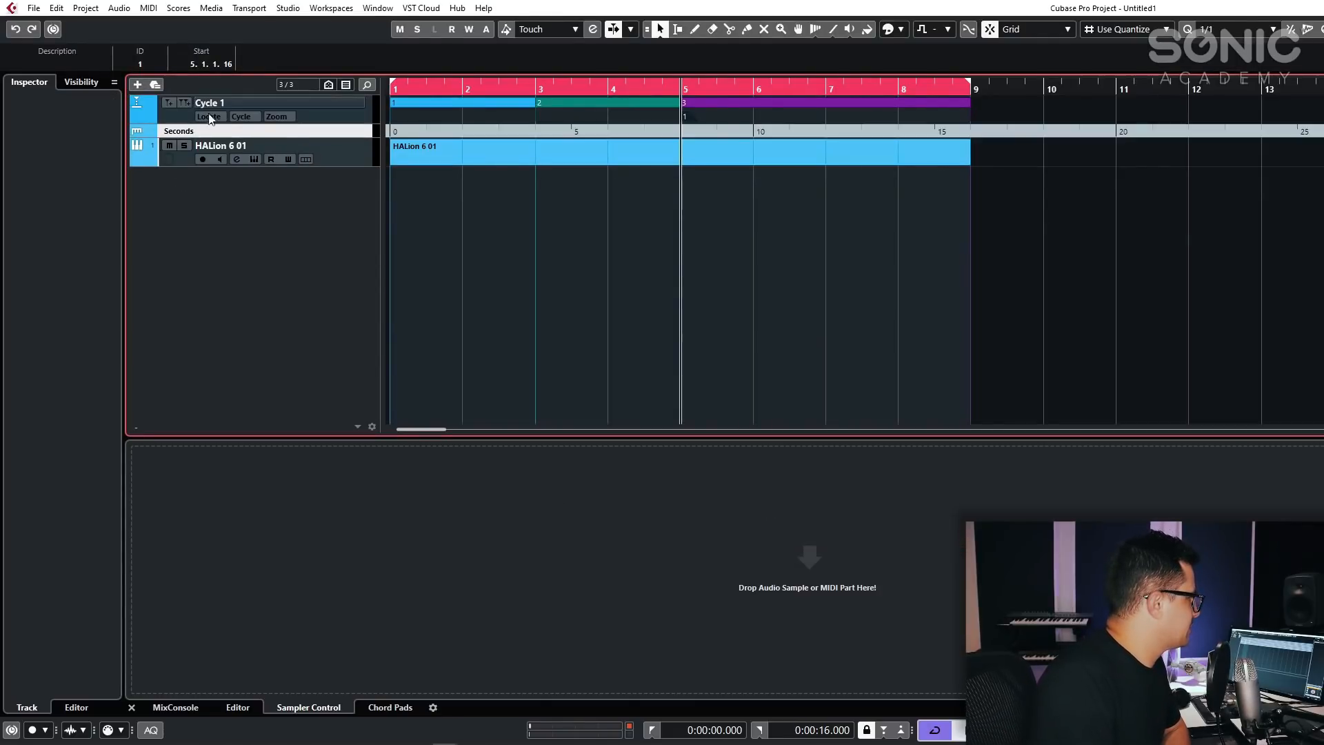
left_click(130, 85)
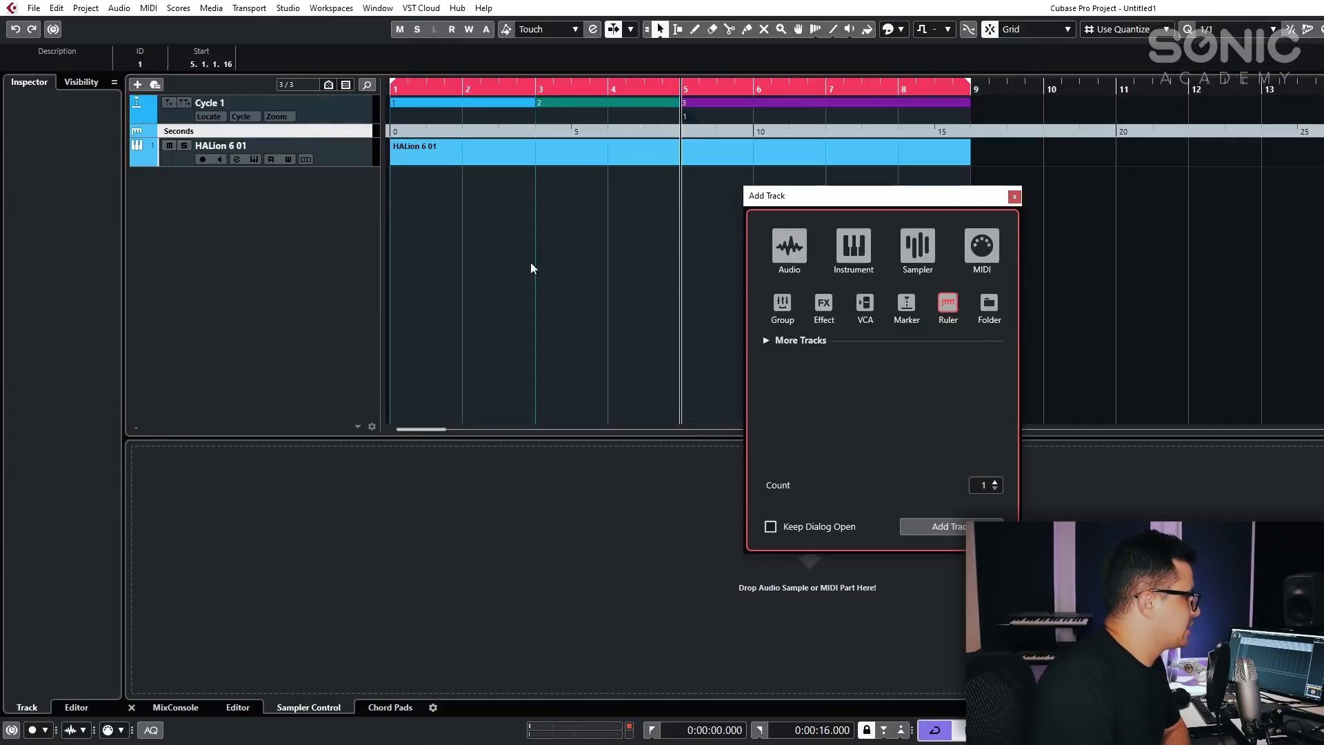
left_click(766, 341)
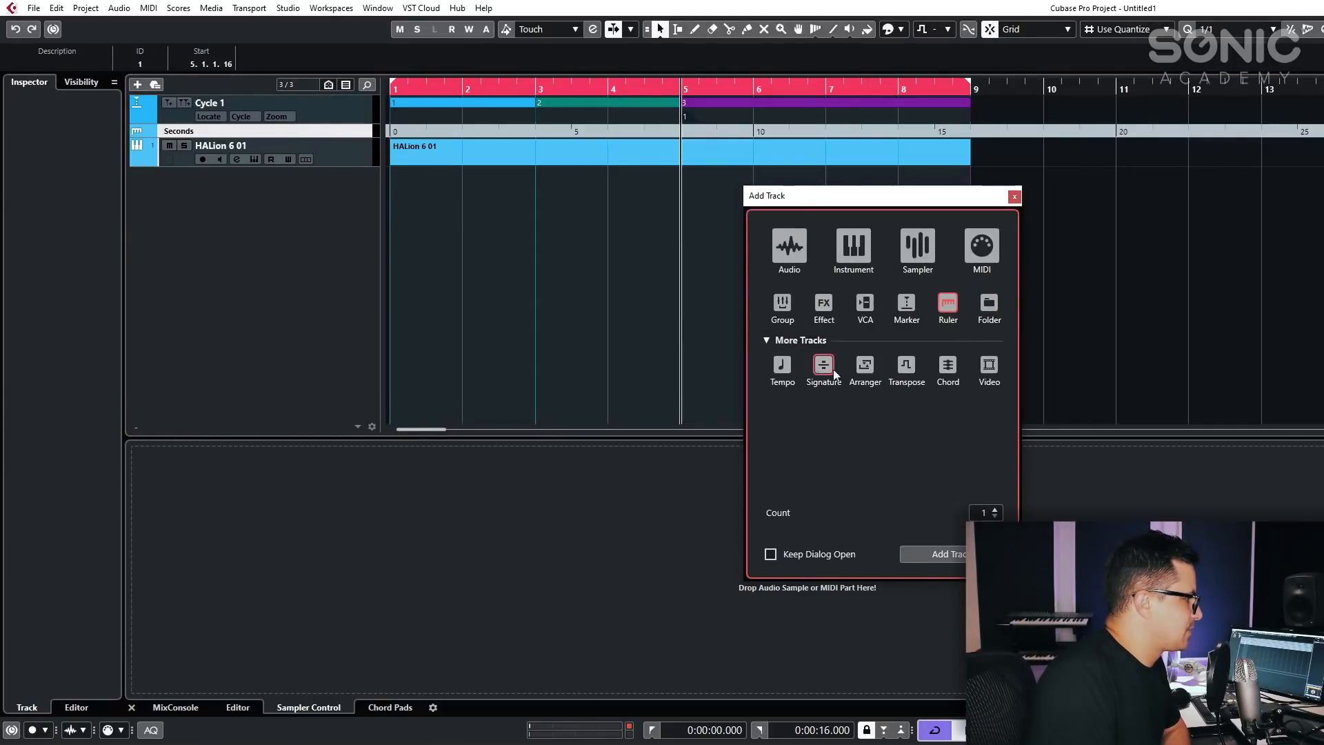
left_click(865, 366)
left_click(925, 557)
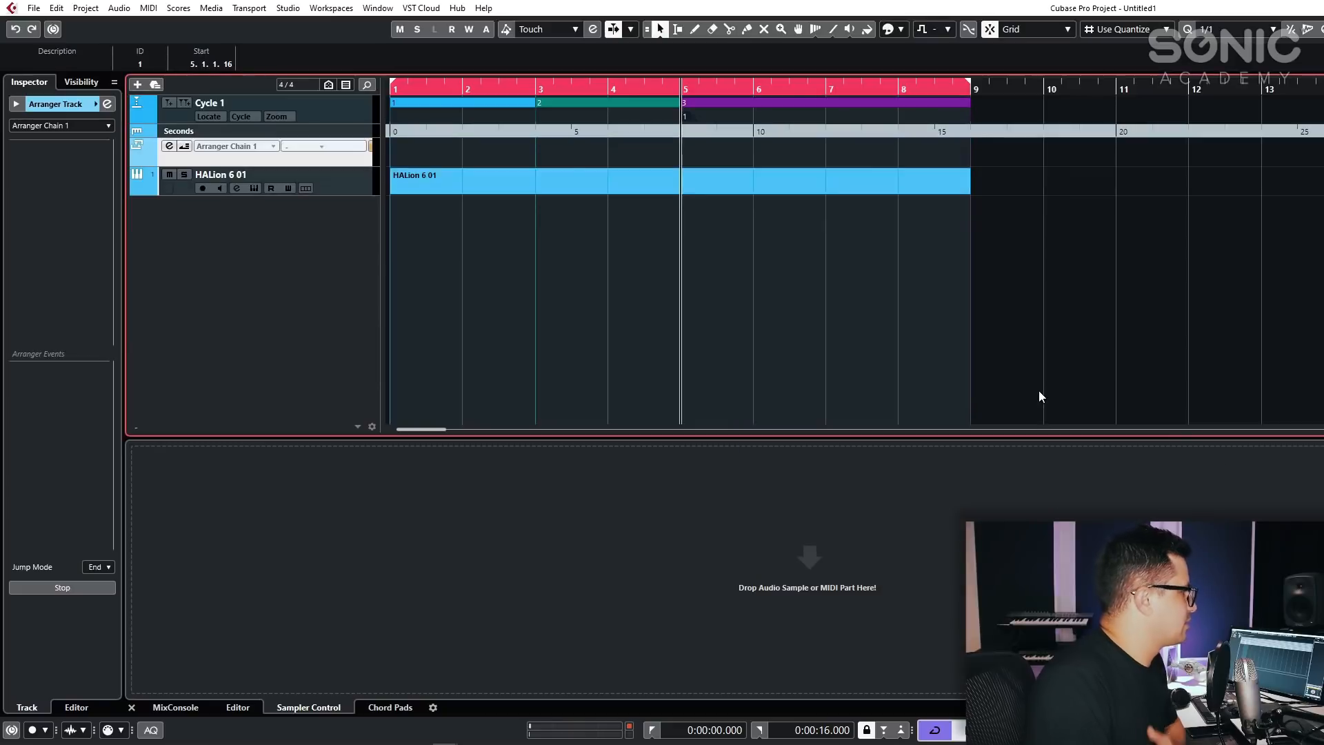
Open the HALion 6 01 MIDI part for editing in a separate, full-size Key Editor window.
left_click(405, 175)
double_click(404, 175)
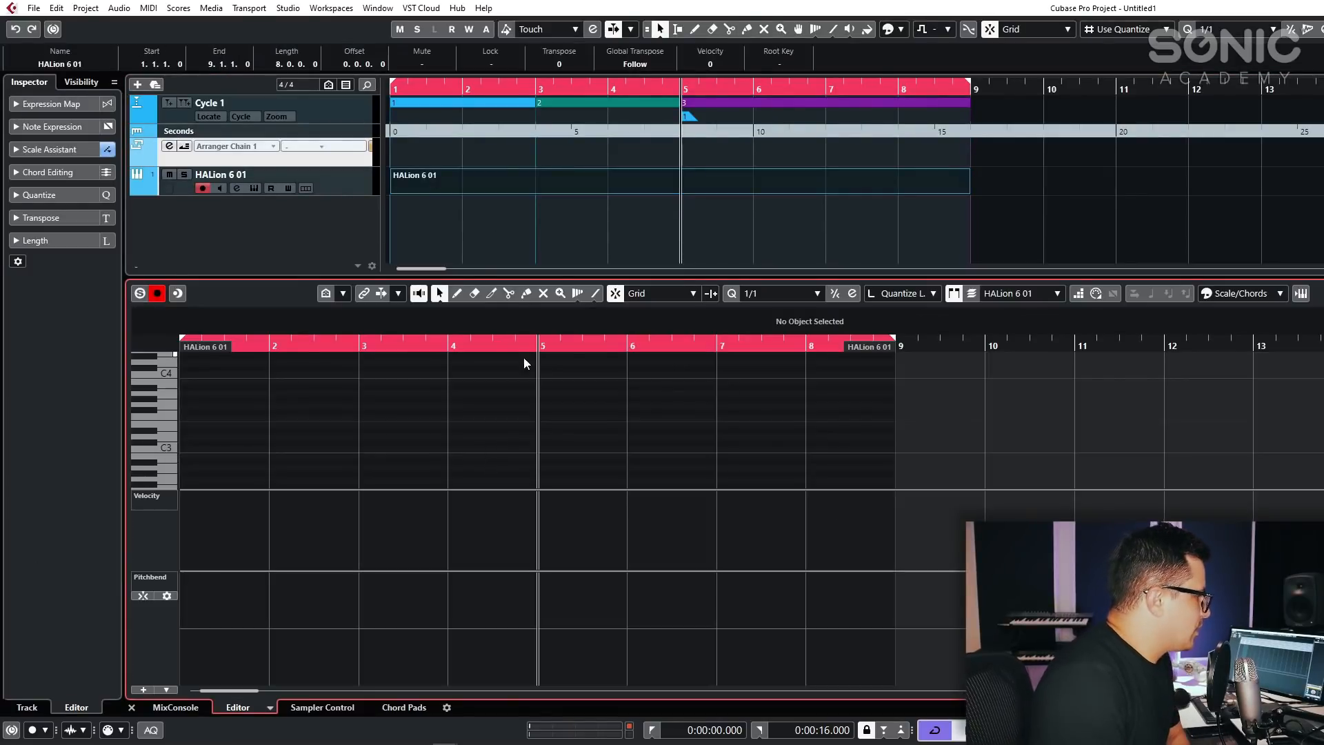
left_click(424, 202)
left_click(469, 188)
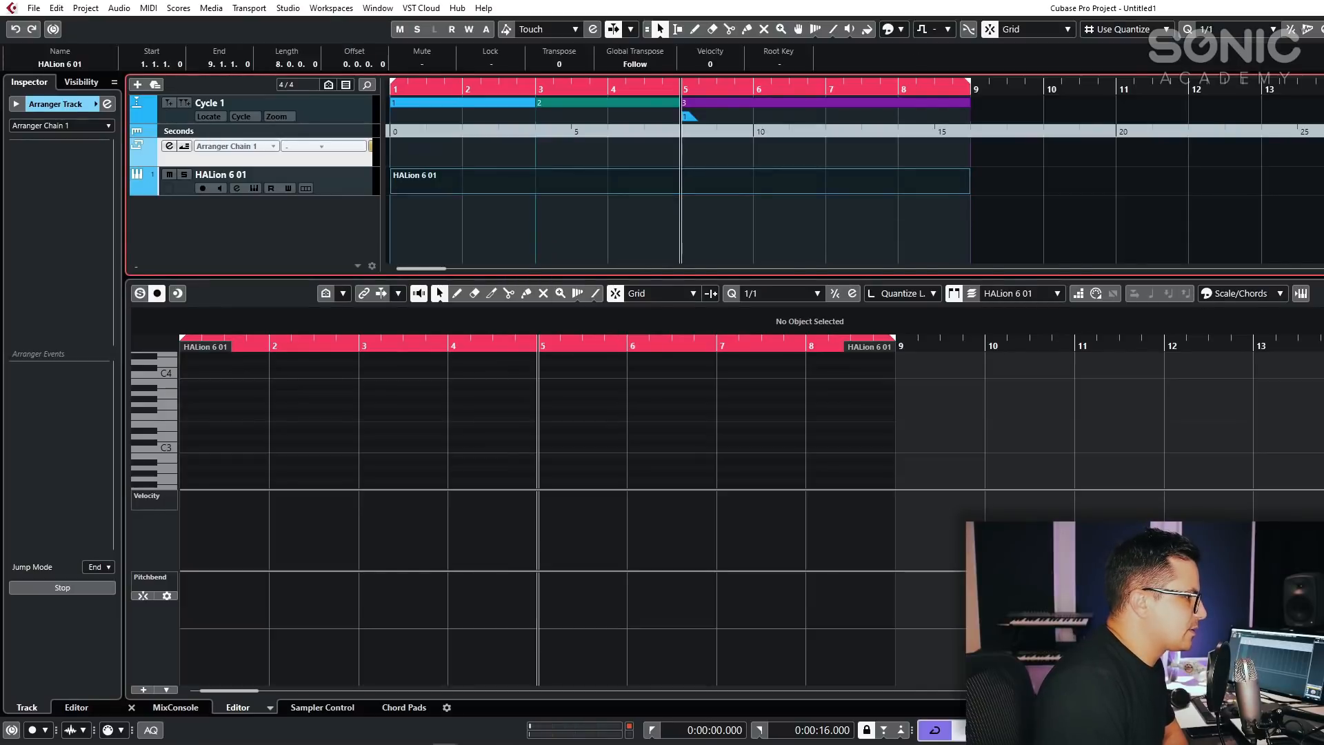
key("Return")
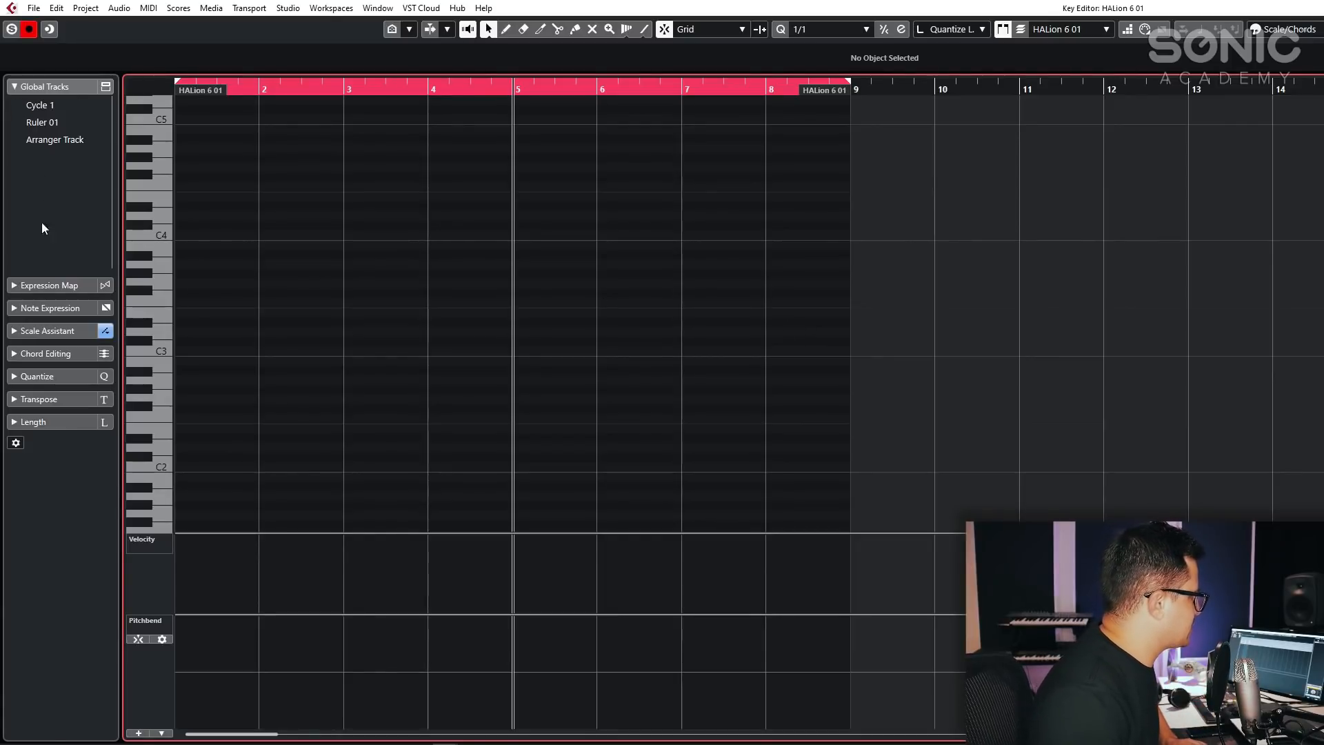
Show the Arranger Track, Ruler 01 and Cycle 1 global tracks in the Key Editor.
left_click(56, 141)
left_click(40, 121)
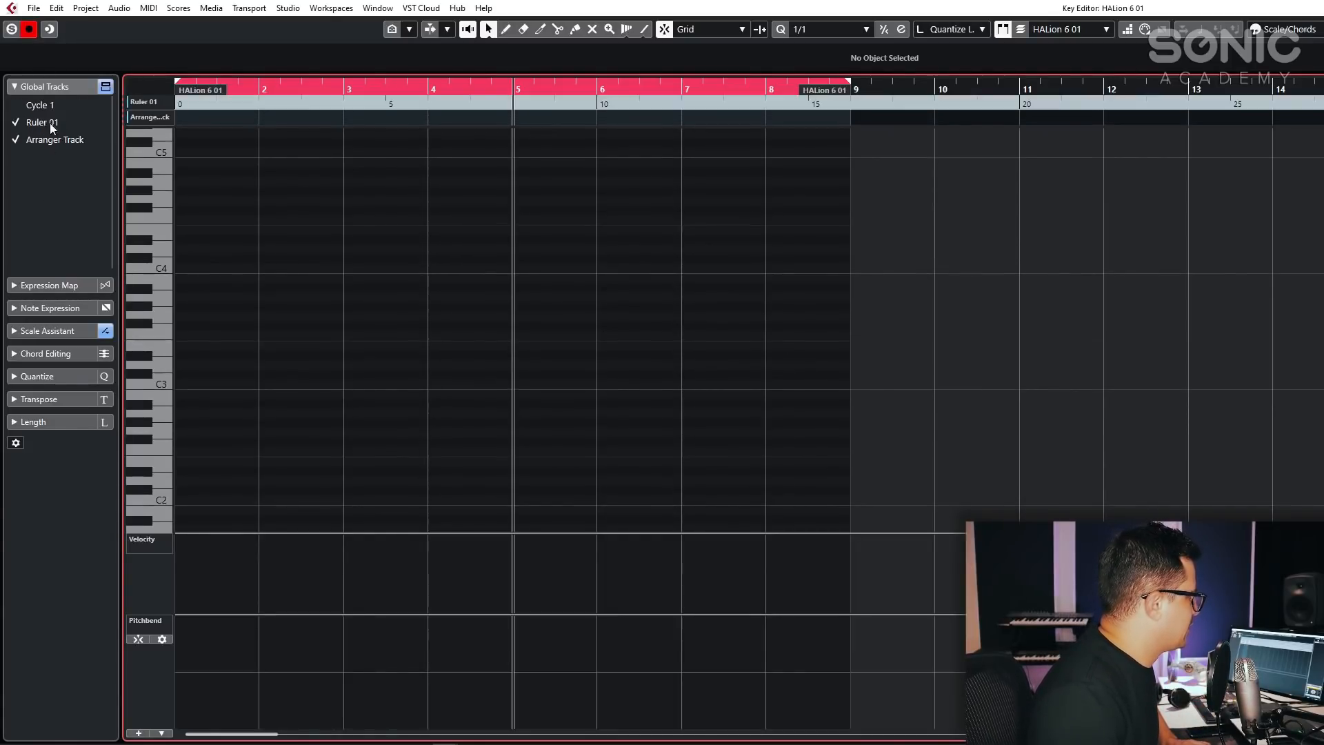
left_click(56, 113)
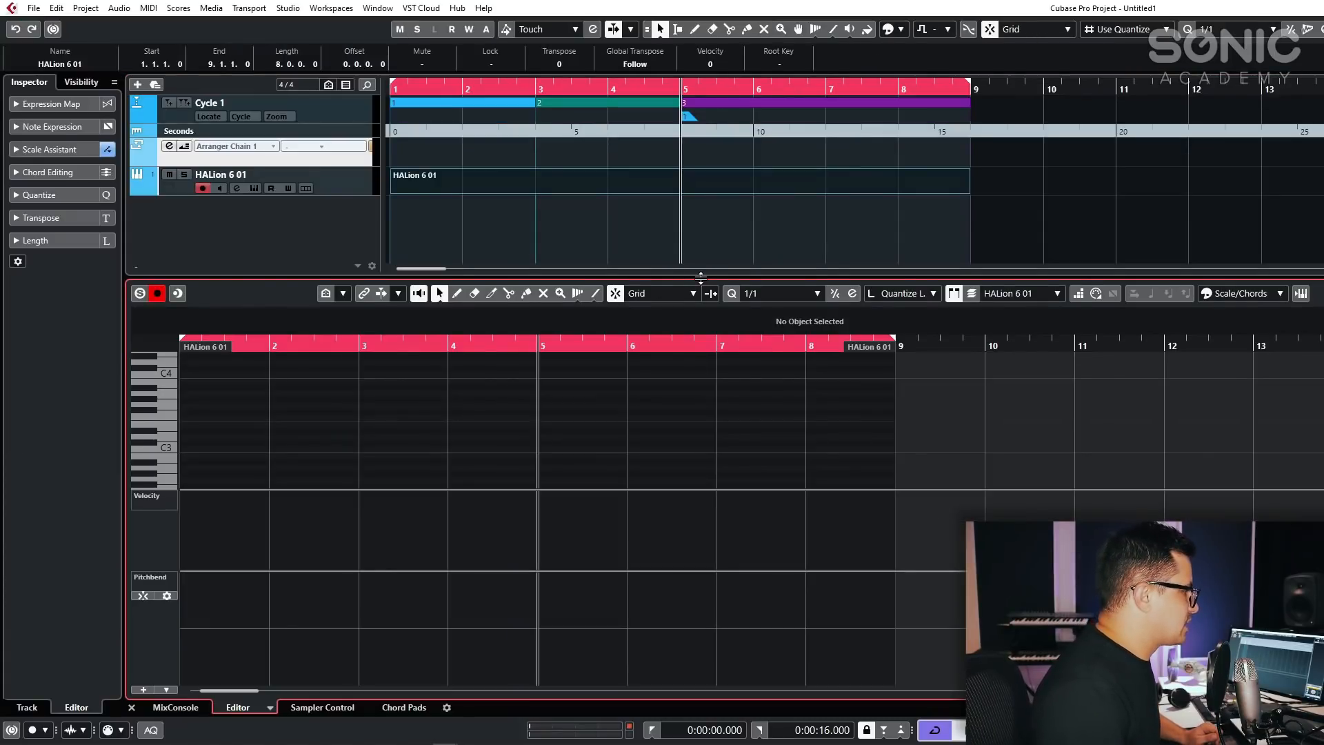
Enlarge the Key Editor in the lower zone and enable Show Semitones Grid for the Pitchbend lane.
left_click_drag(700, 277, 701, 244)
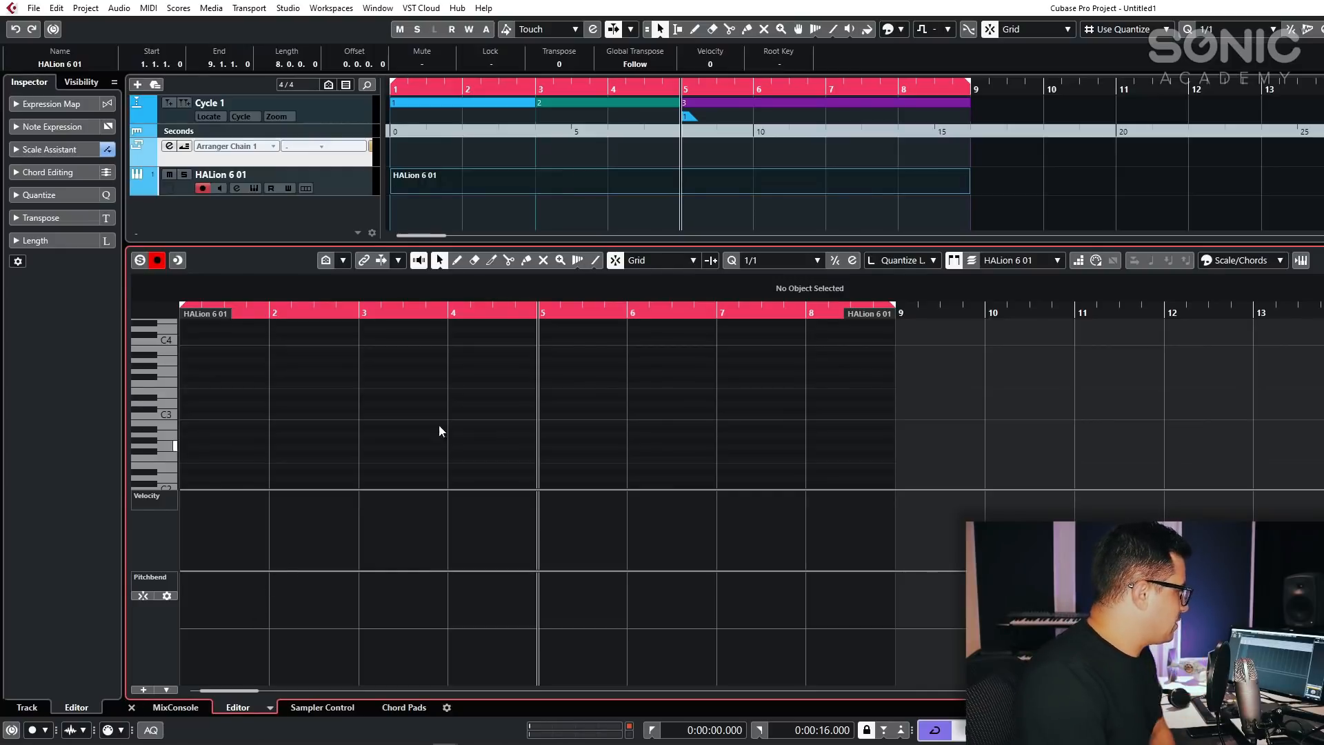
left_click(457, 260)
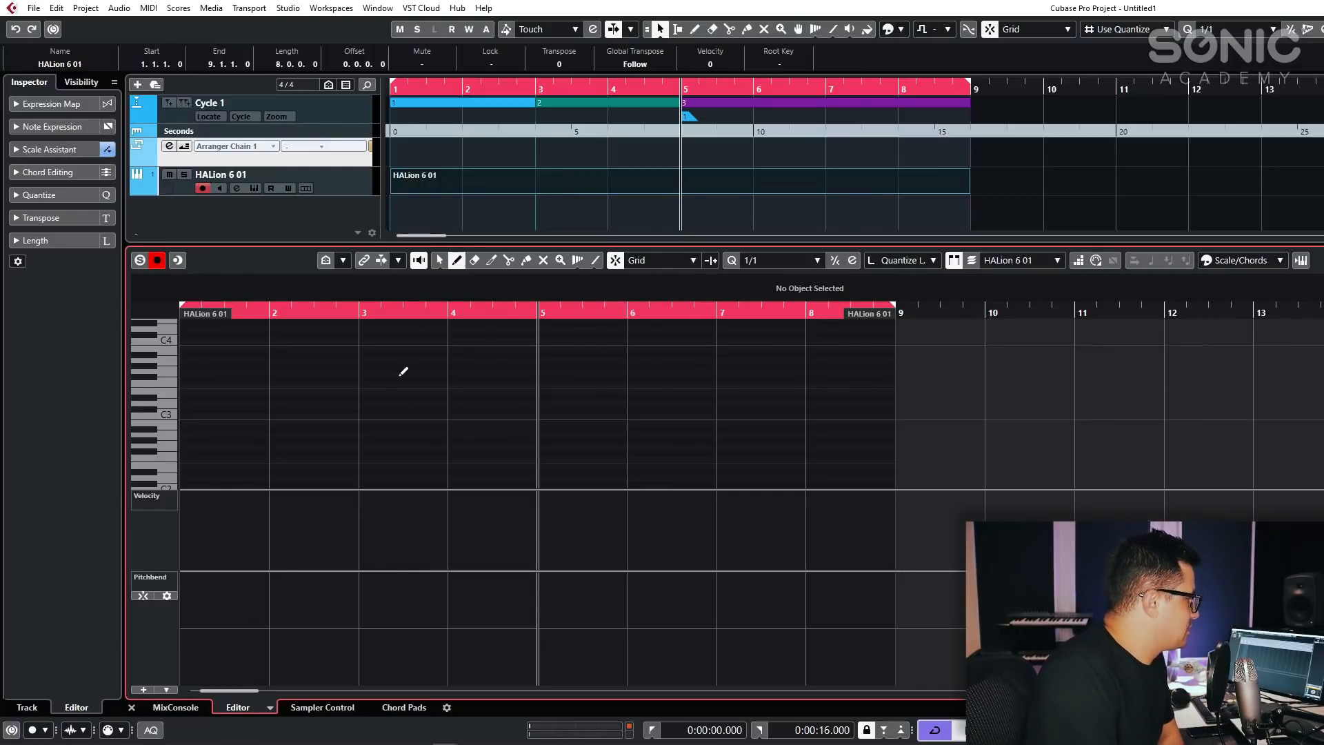
left_click(167, 596)
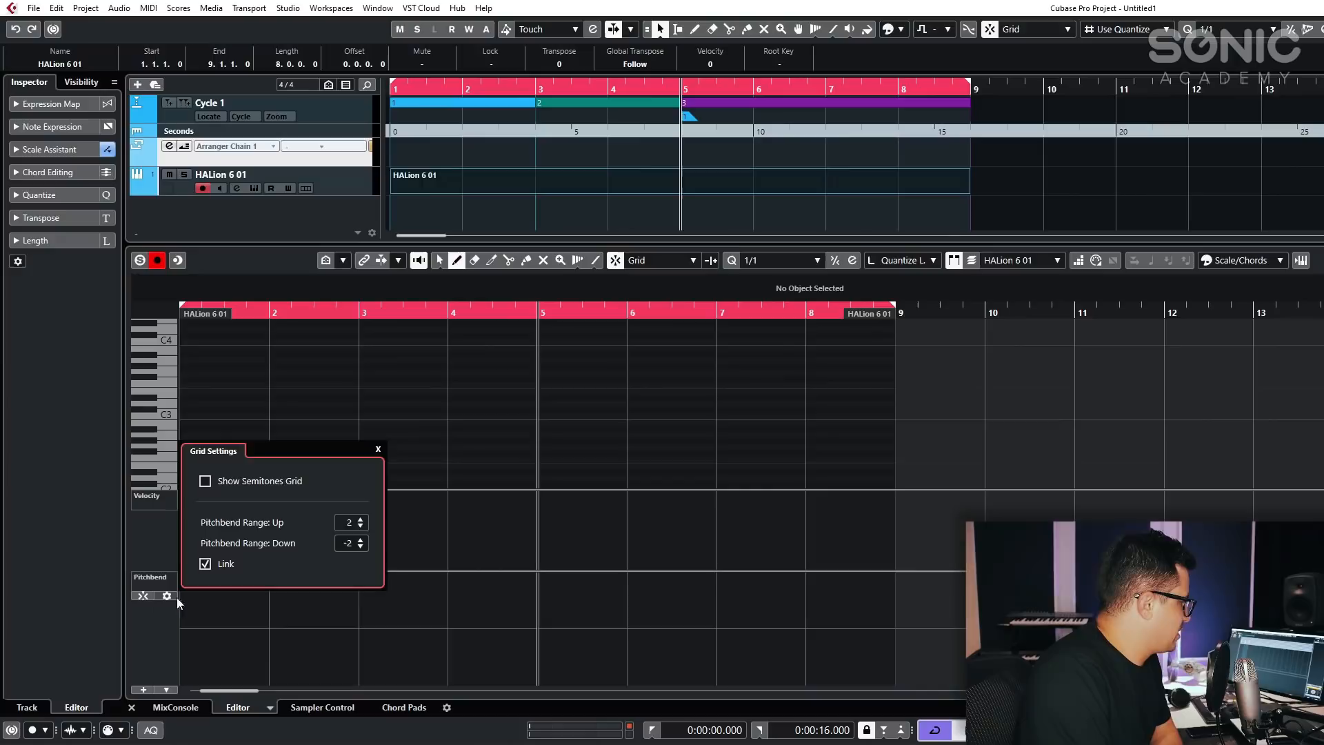
left_click(360, 521)
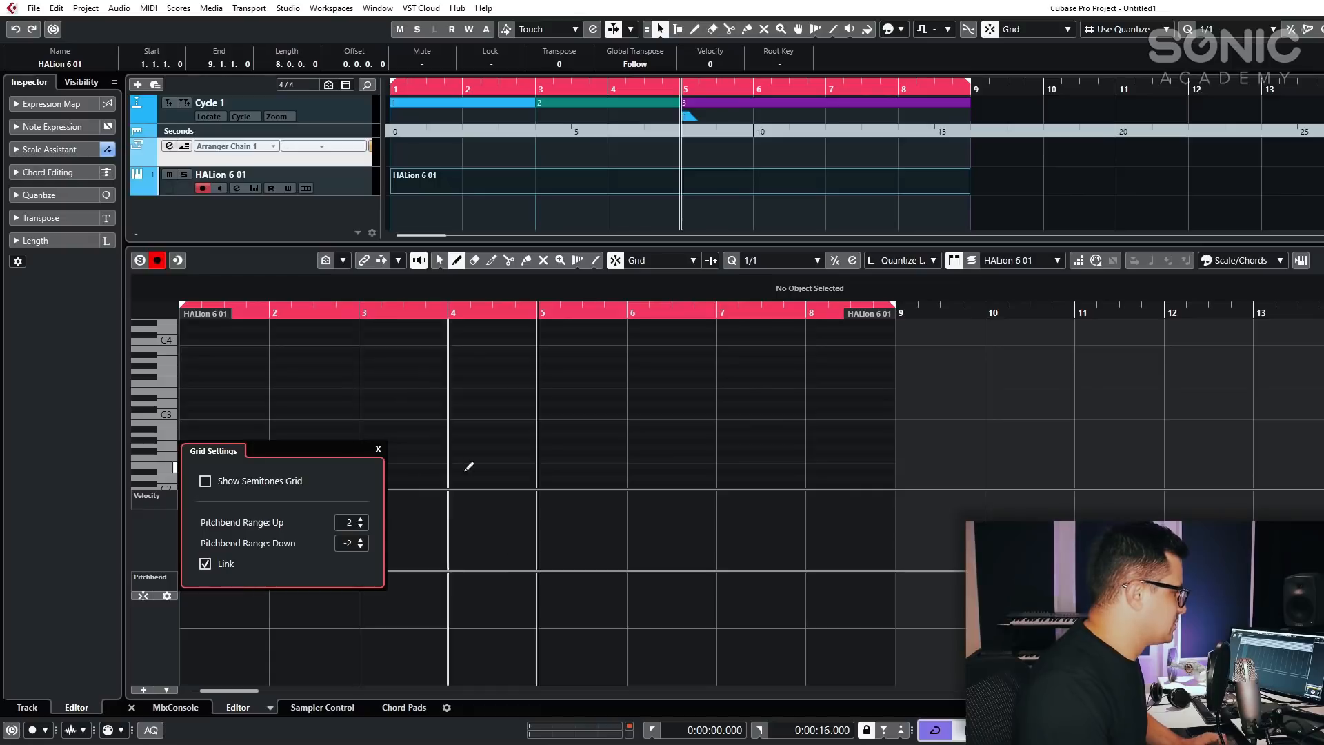
left_click(210, 482)
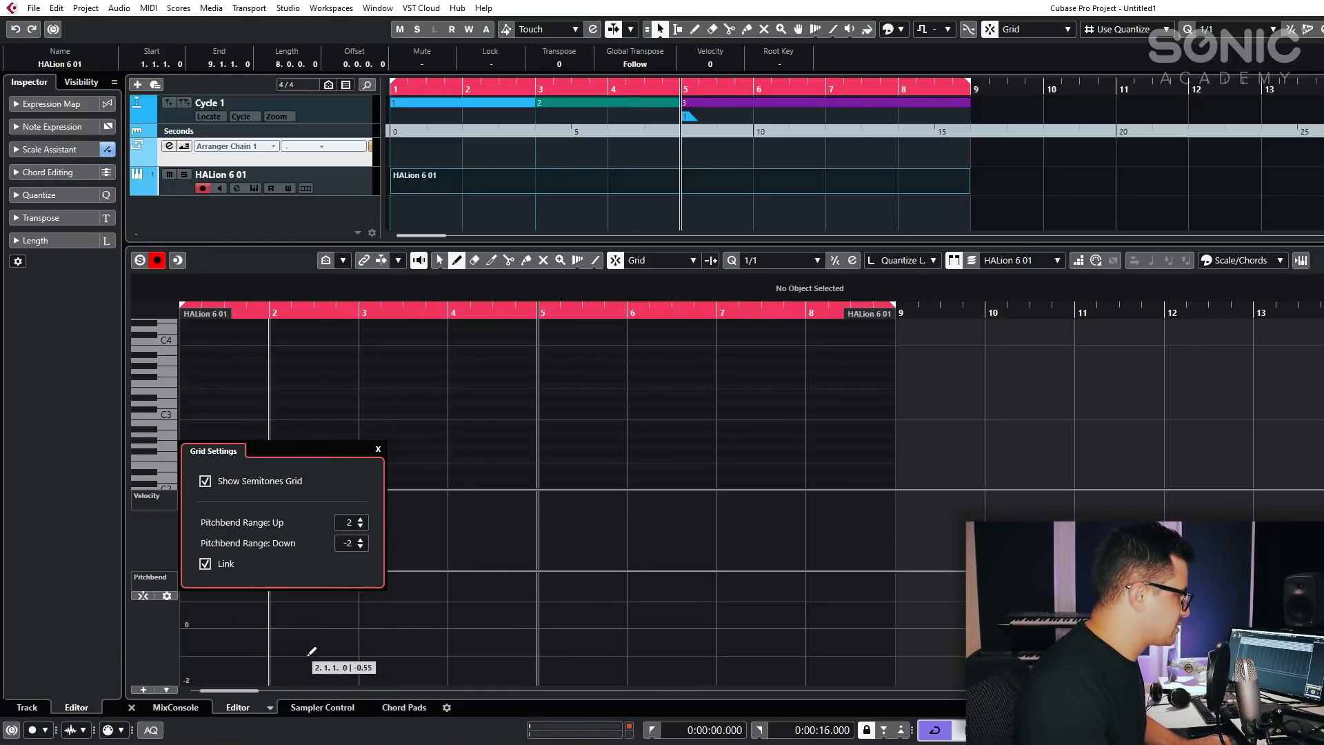
left_click(378, 450)
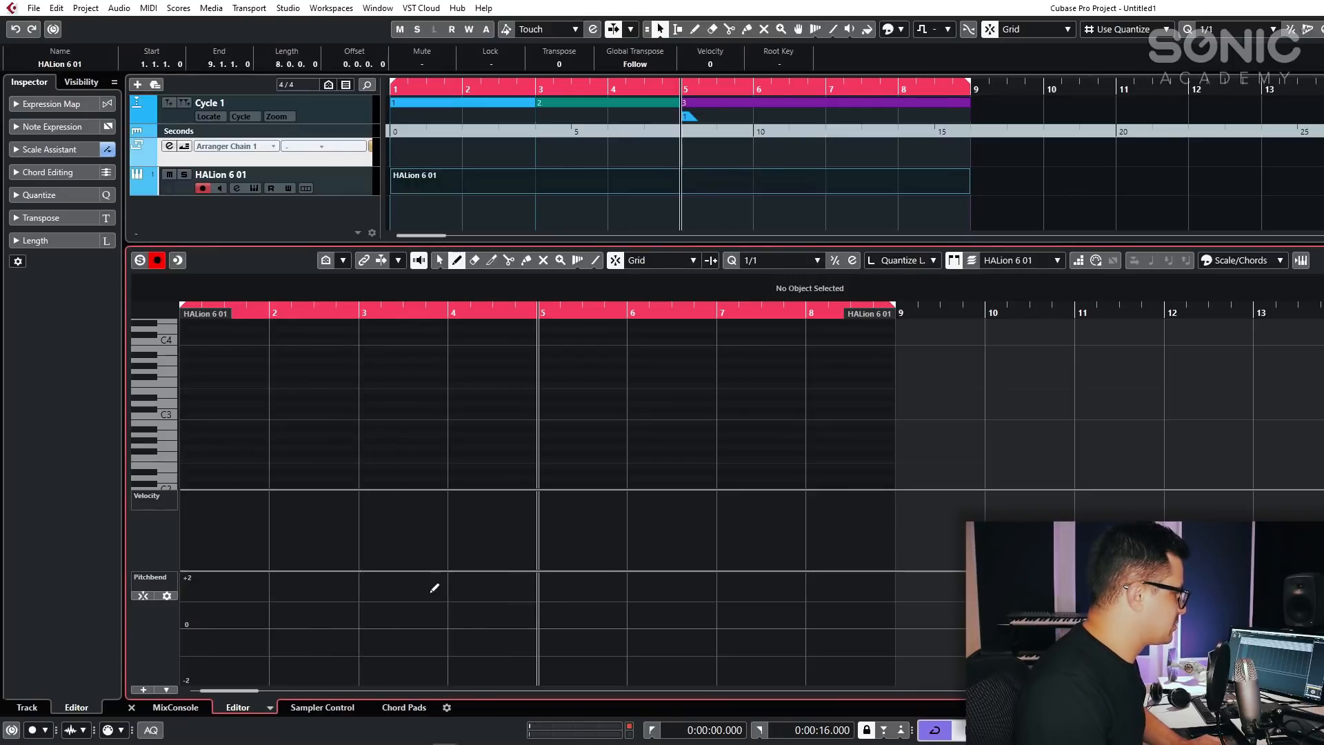
Draw four rising two-bar notes from C3 upward across bars 1 to 8 and colour the notes by Velocity.
left_click(416, 183)
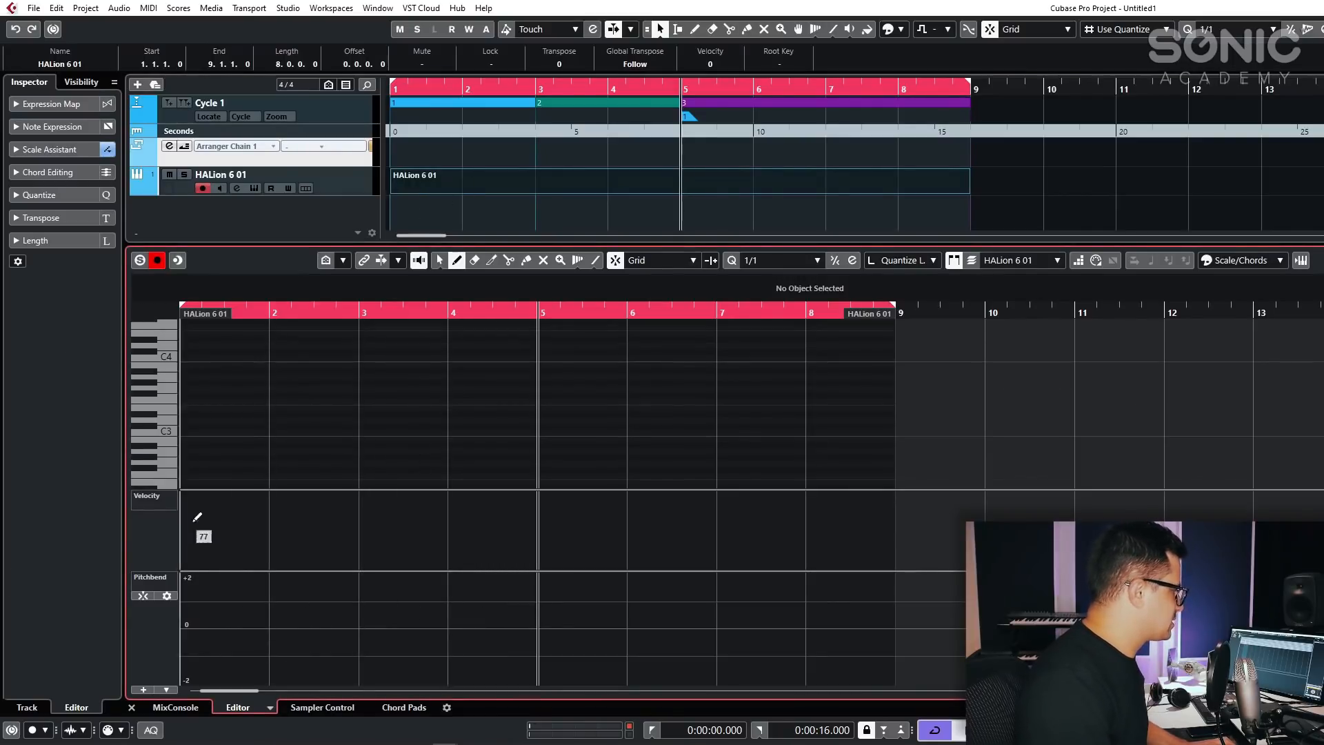
mouse_move(185, 431)
left_mouse_down()
mouse_move(378, 432)
mouse_move(365, 415)
mouse_move(536, 417)
mouse_move(893, 387)
left_mouse_up()
left_click(1277, 261)
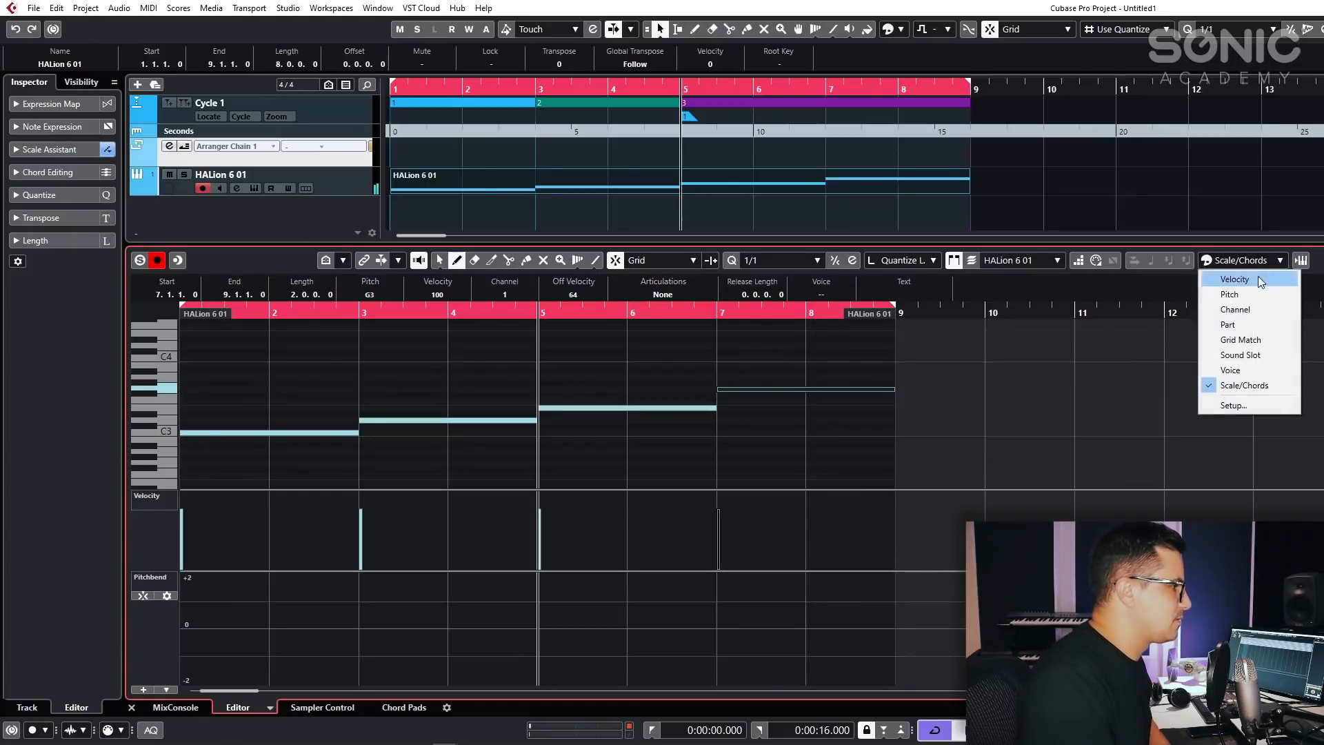
left_click(1257, 279)
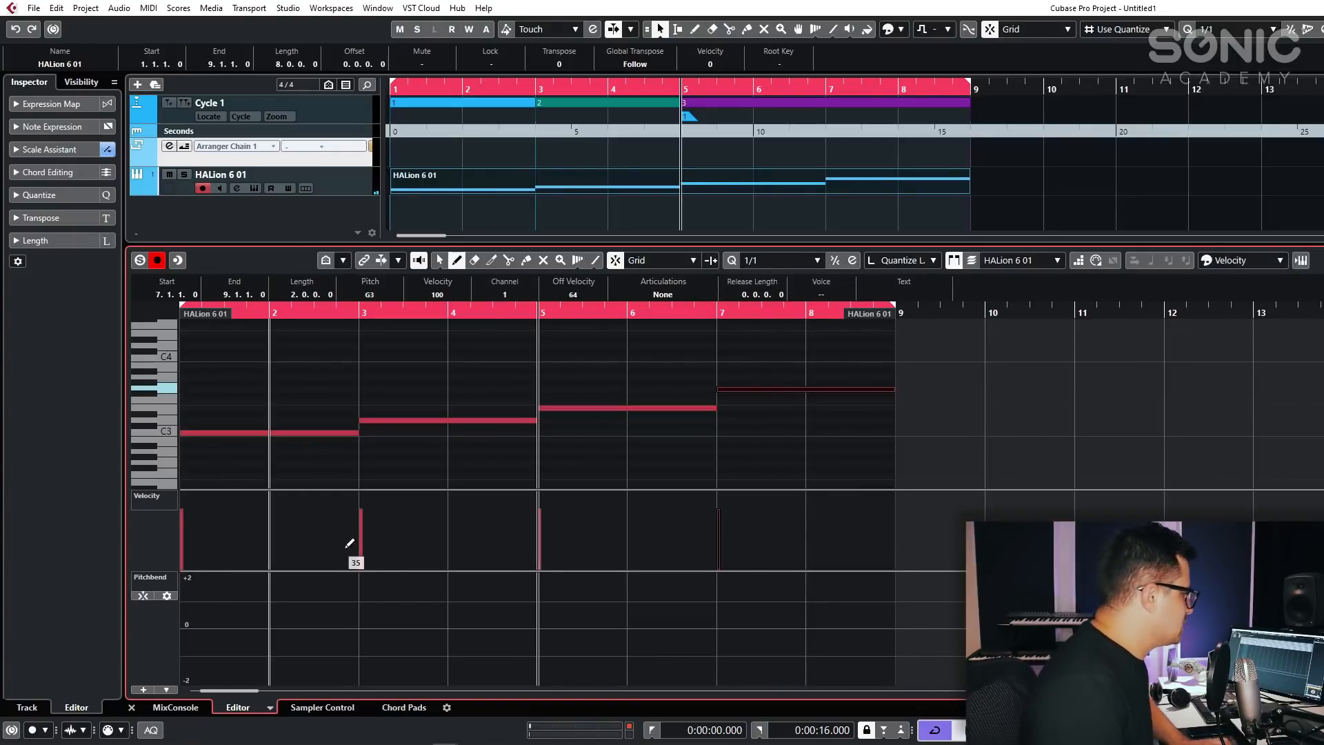
Draw a pitch bend ramp from about -1.95 semitones at bar 1 to 0 at bar 2 and bow it upward into a curve.
left_click(191, 682)
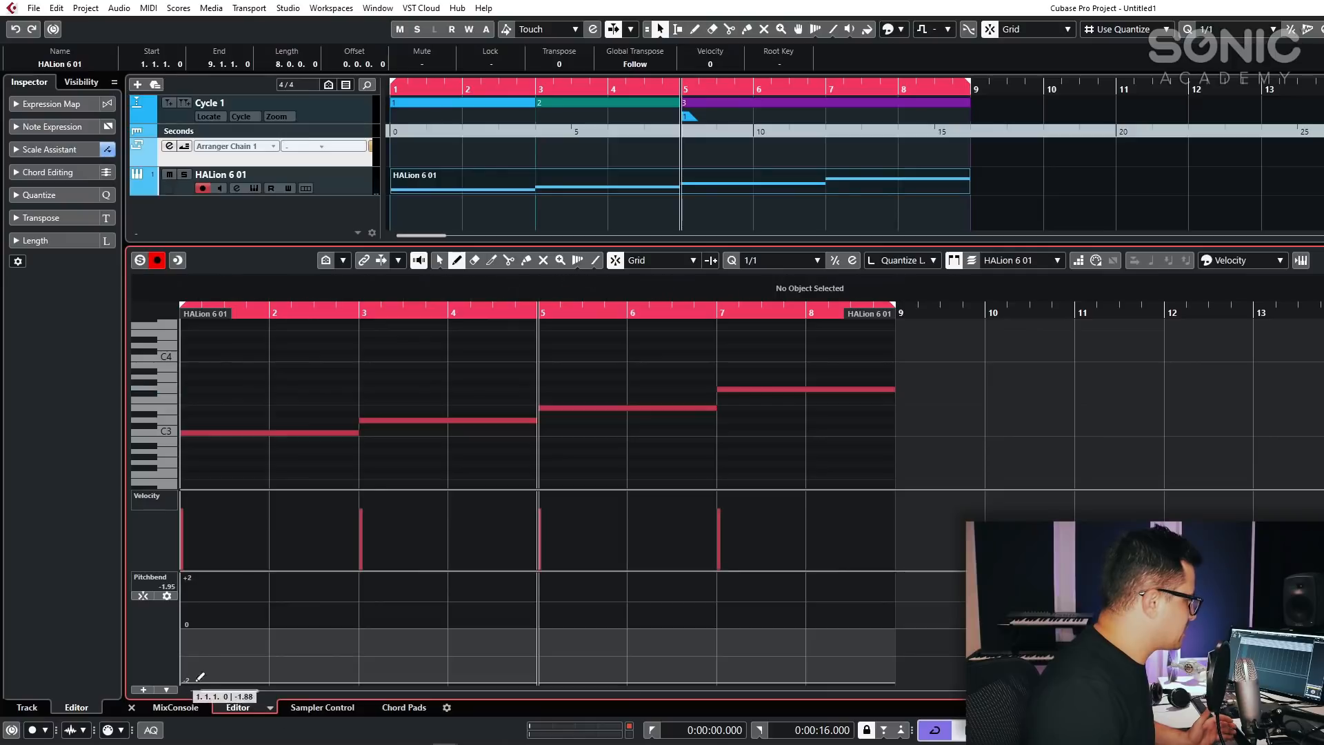
left_click(438, 260)
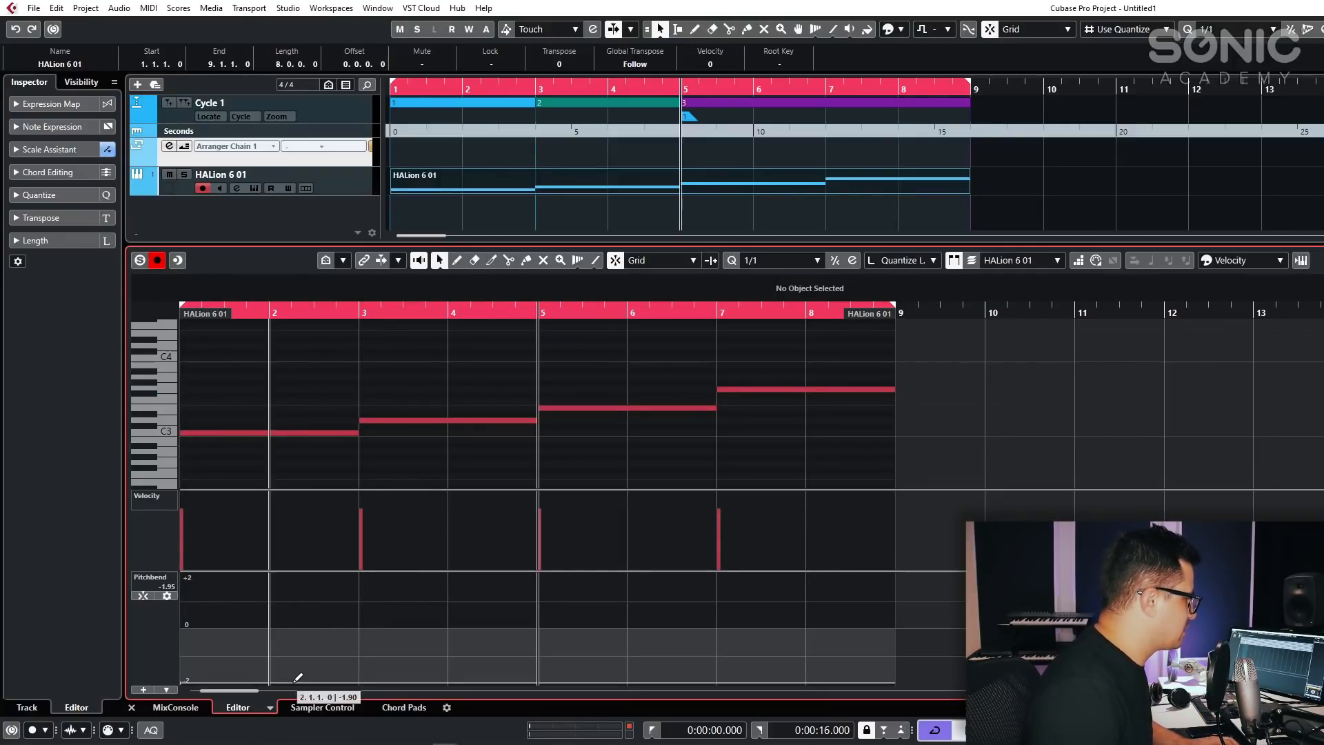
left_click_drag(292, 682, 220, 648)
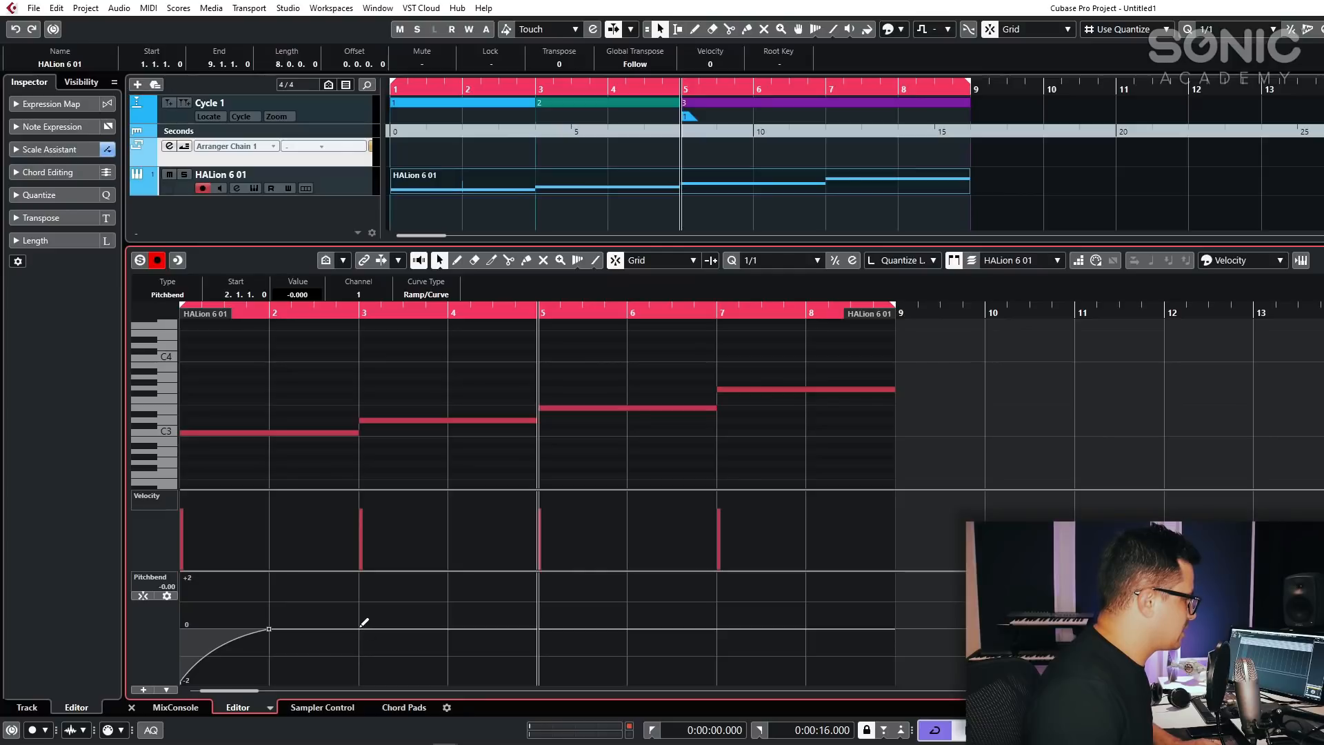
Draw a pitch bend jump to +2 semitones at bar 3 that falls to 0 at bar 5, and bow the fall downward.
left_click_drag(360, 627, 400, 594)
left_click(270, 631)
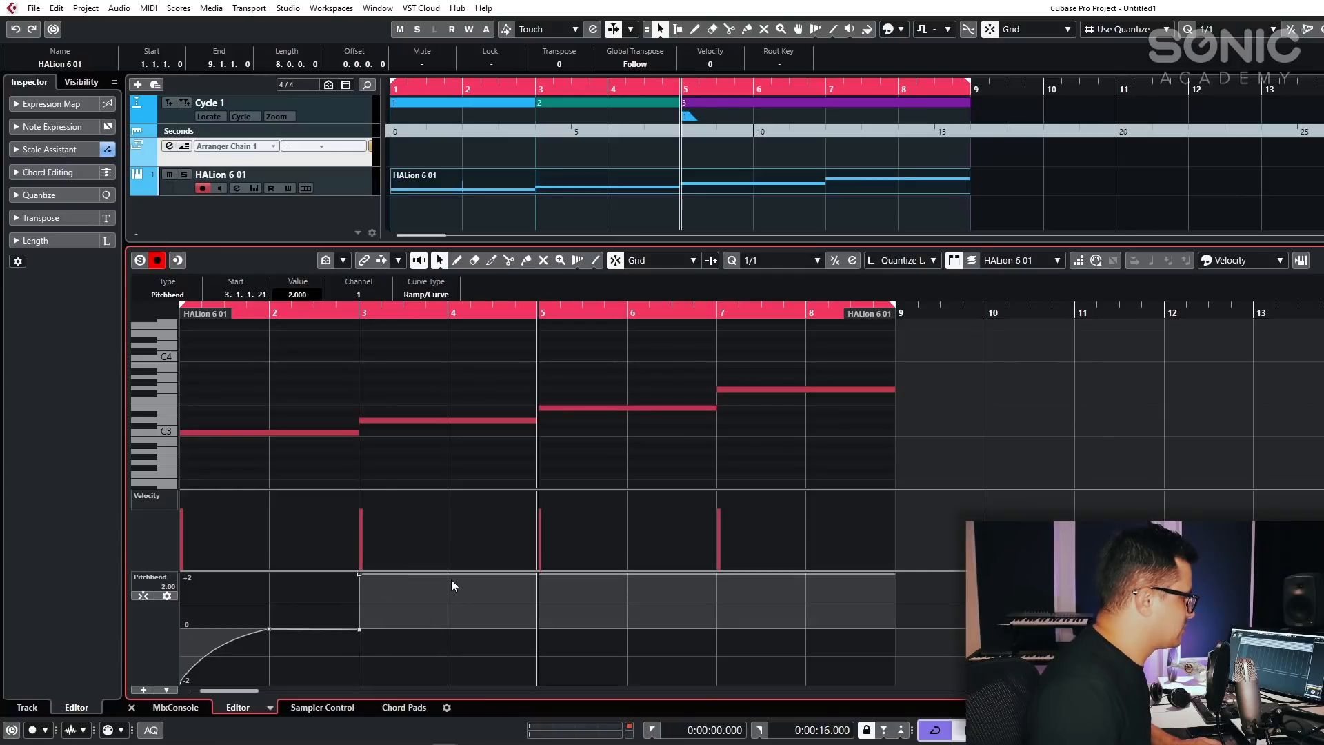
left_click_drag(538, 626, 538, 628)
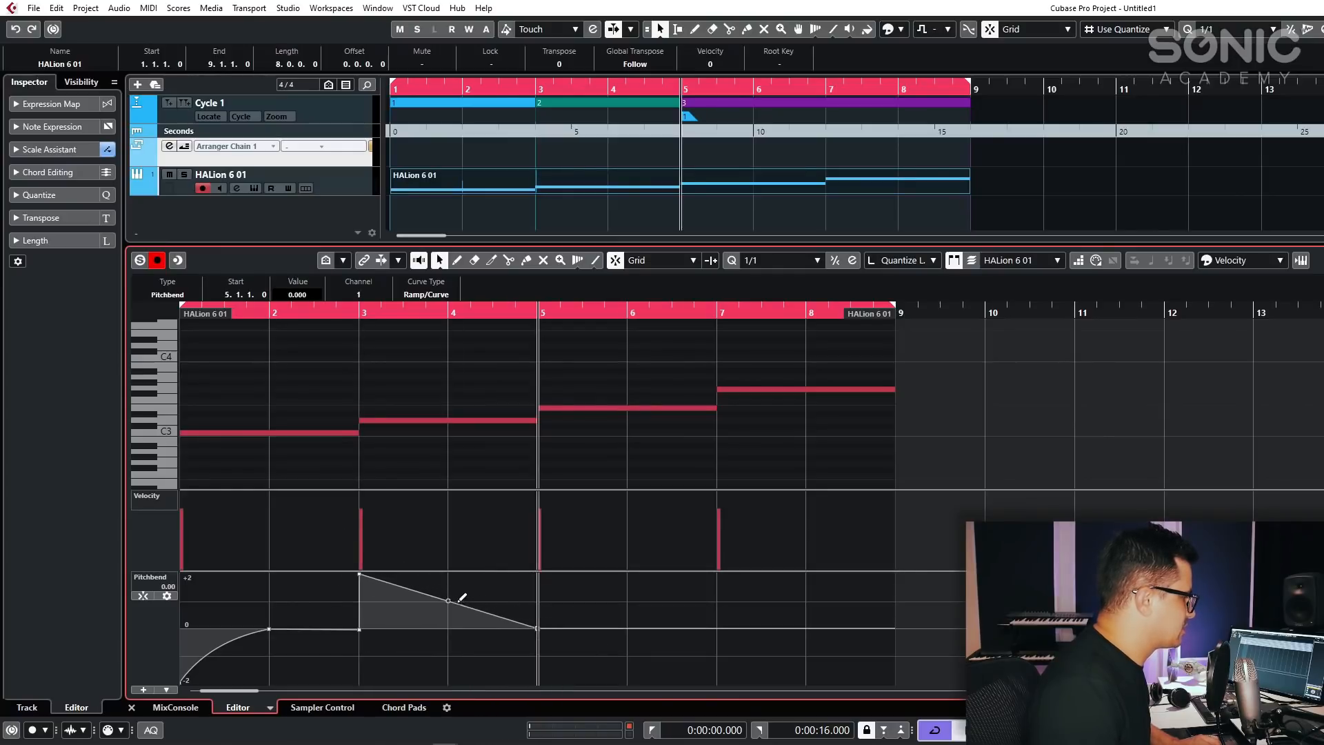
left_click_drag(448, 602, 442, 623)
Play the part from bar 1 to hear the first two pitch bend curves.
left_click_drag(295, 313, 182, 314)
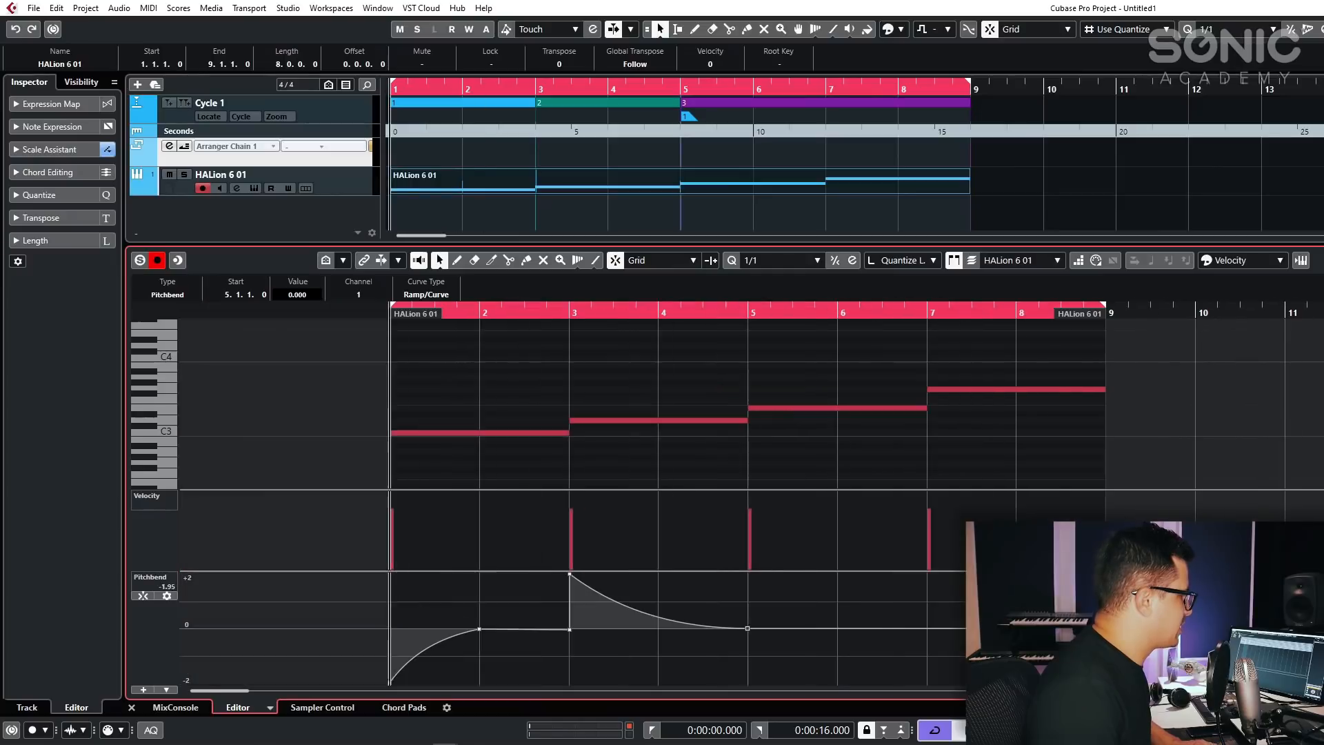
key("space")
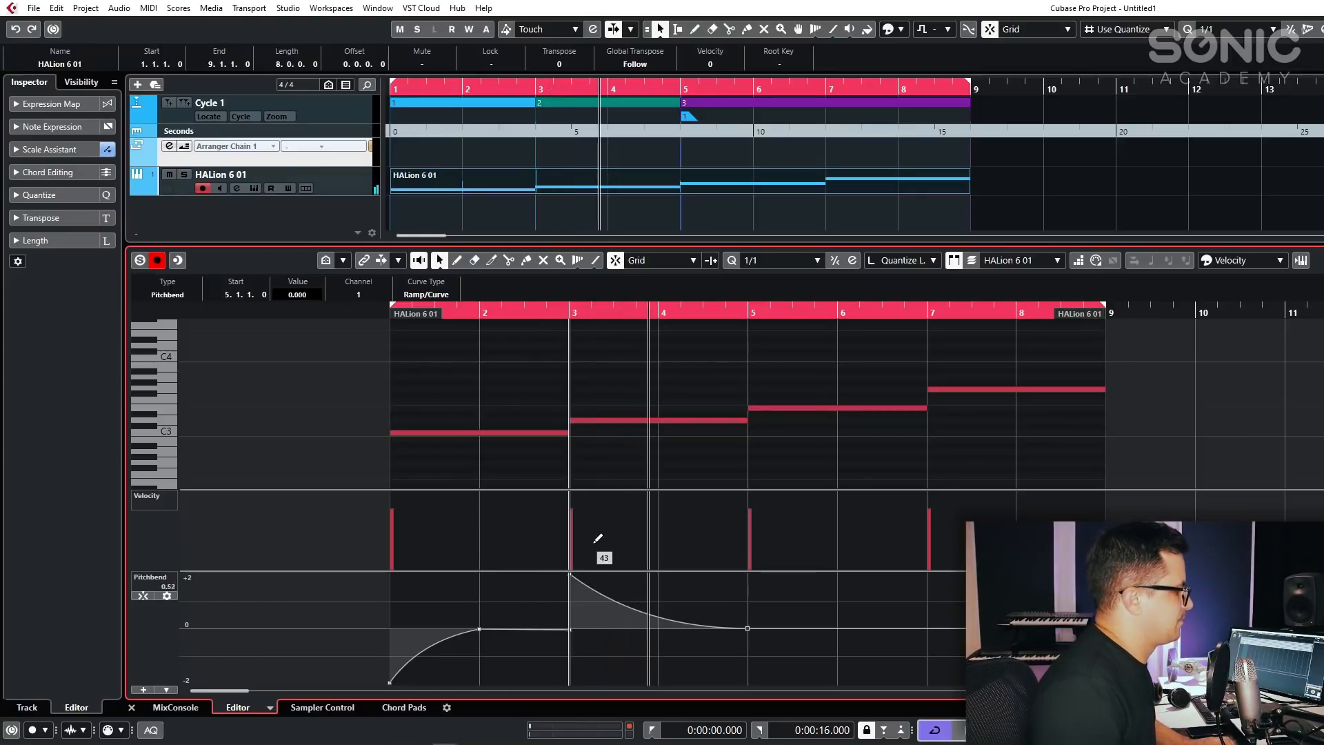
key("space")
Draw a steeply curved pitch bend fall from +2 semitones at bar 5 to 0 at 5.3 using 1/16 quantize, and play it back.
left_click_drag(749, 627, 750, 578)
mouse_move(745, 591)
left_mouse_down()
mouse_move(747, 628)
mouse_move(836, 628)
mouse_move(776, 629)
mouse_move(793, 629)
left_mouse_up()
left_click(794, 607)
key("alt+5")
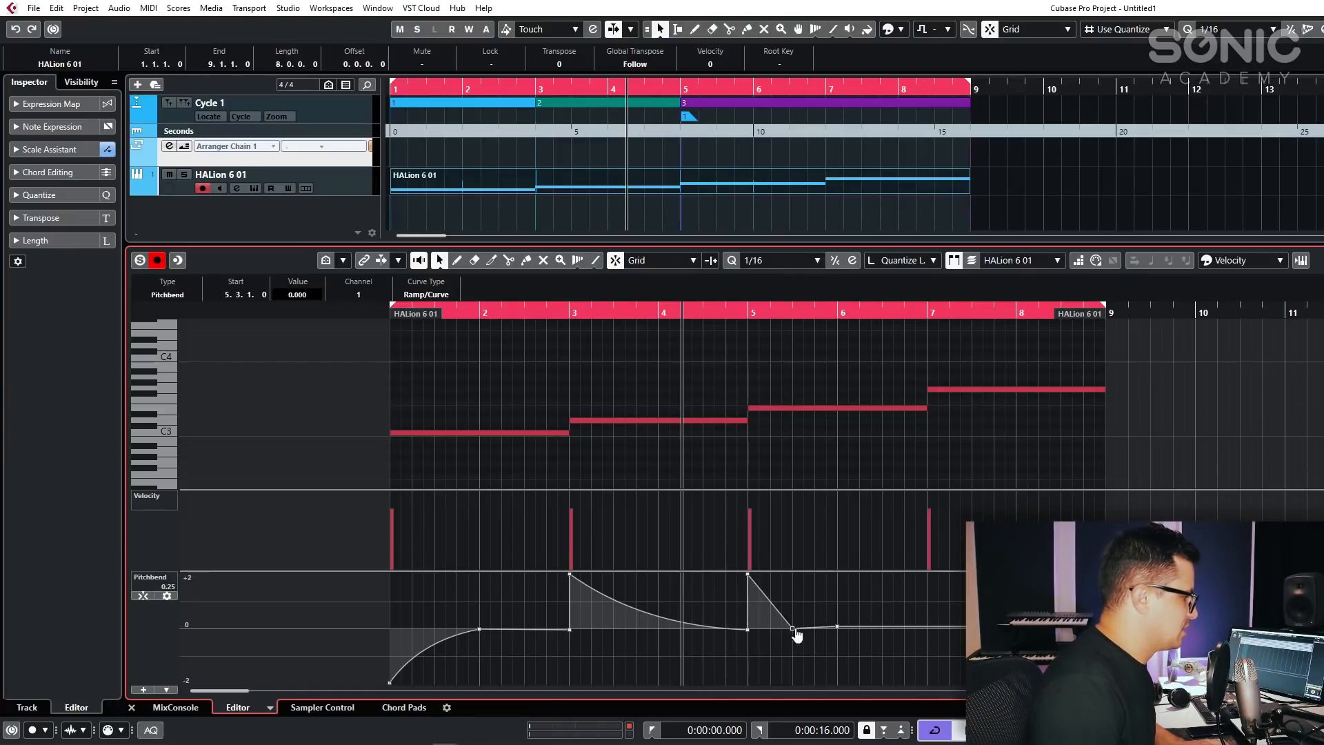
left_click(837, 628)
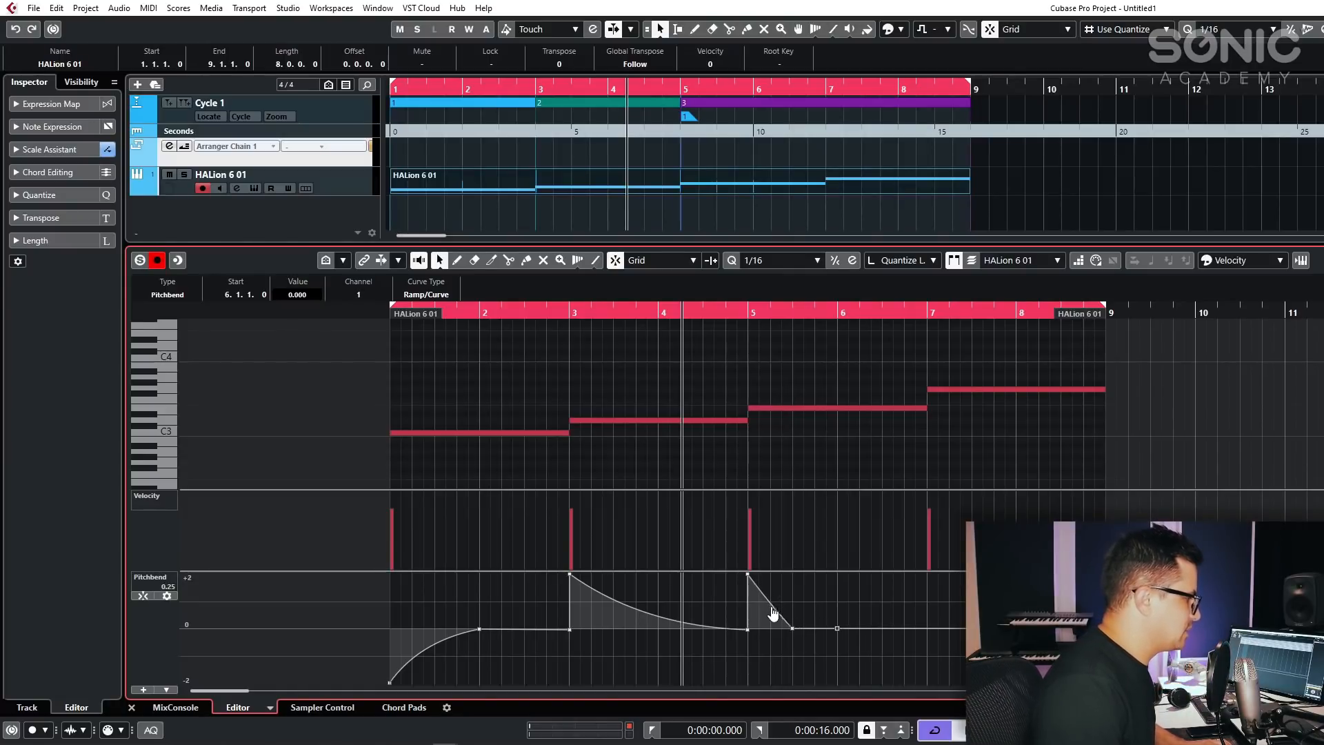
left_click_drag(772, 613, 765, 626)
key("space")
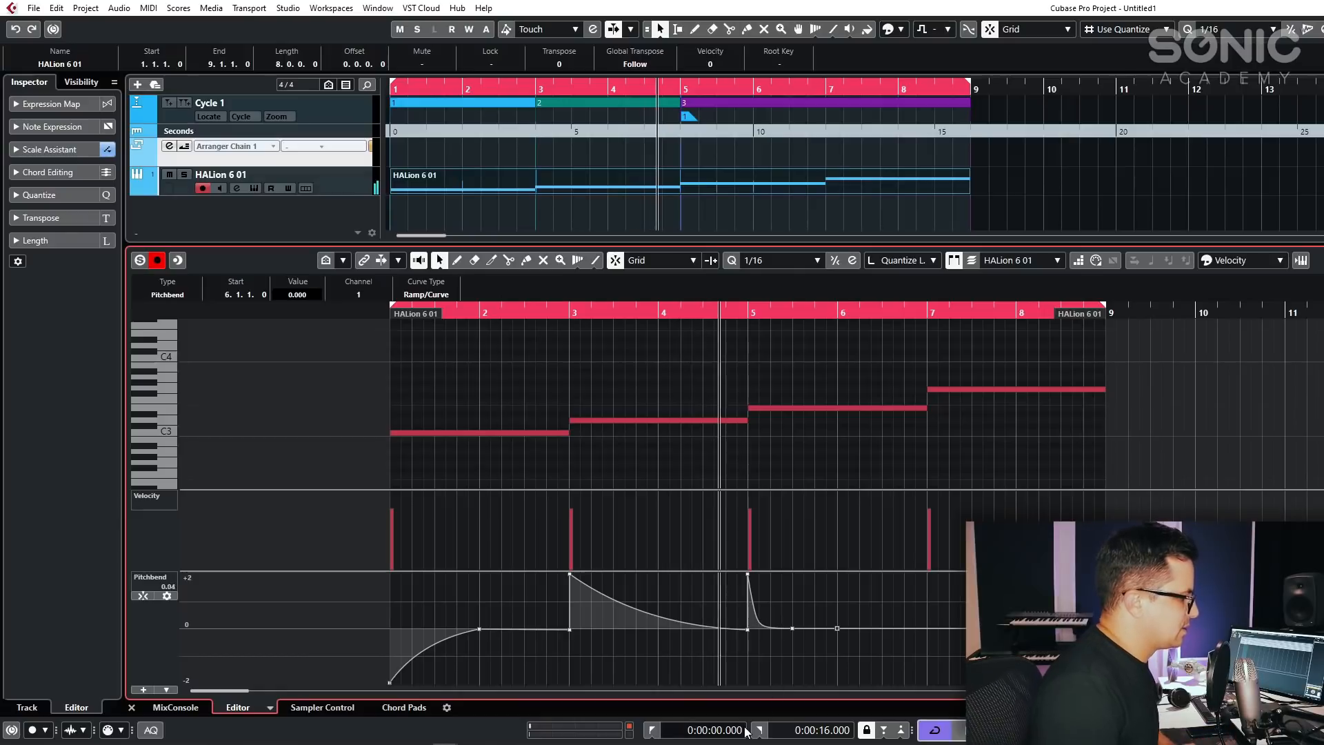
key("space")
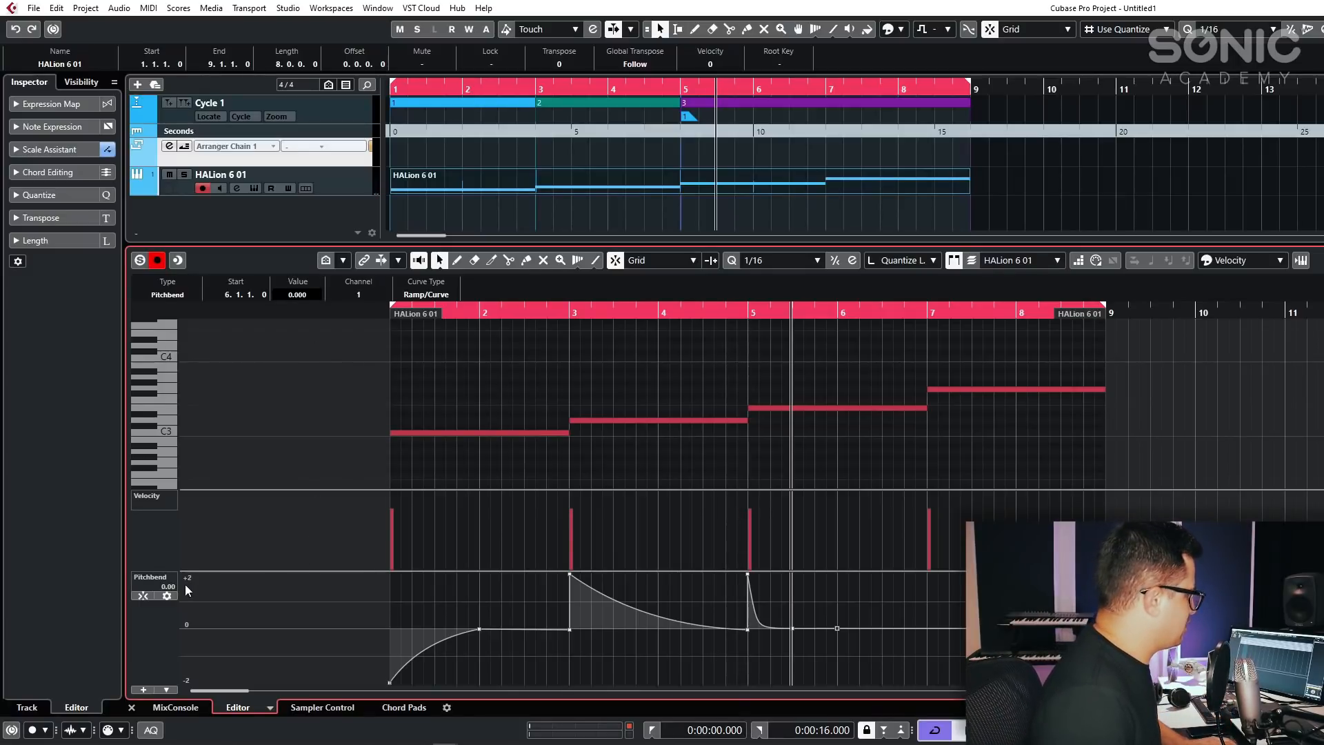
key("1")
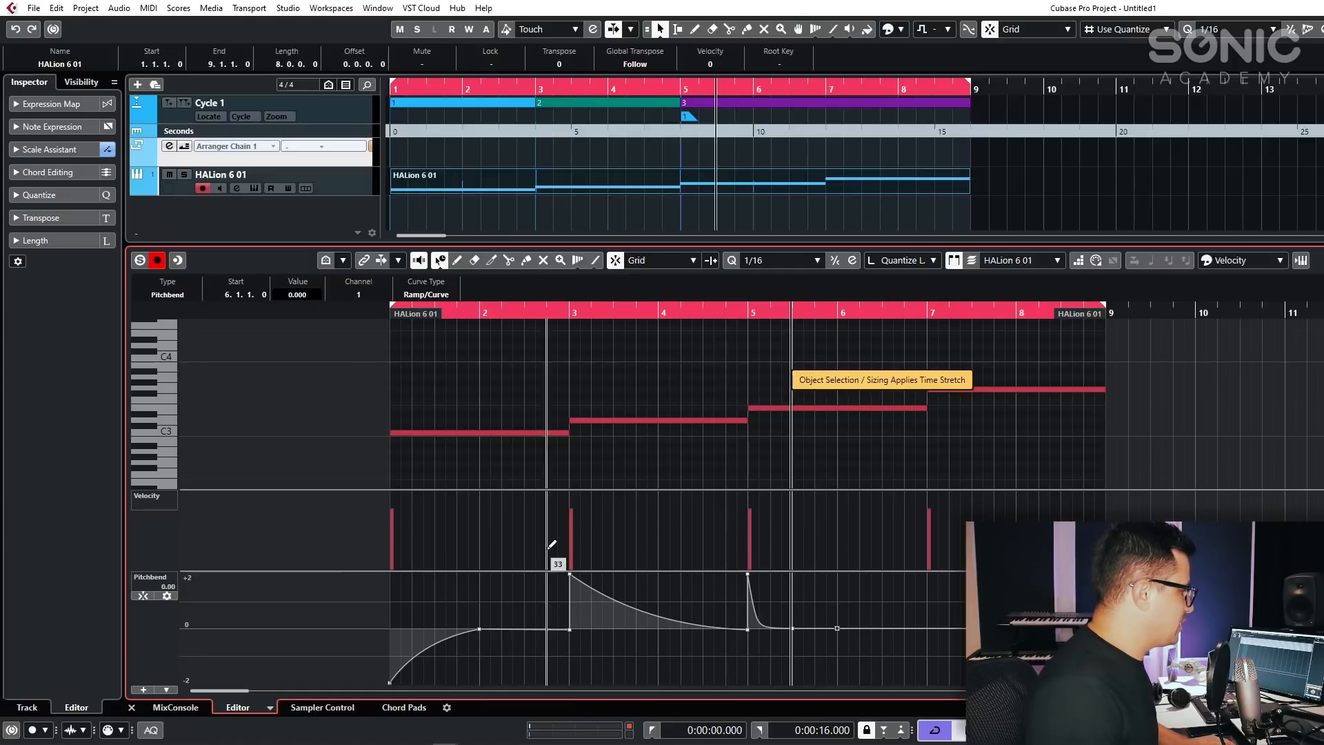
left_click(439, 261)
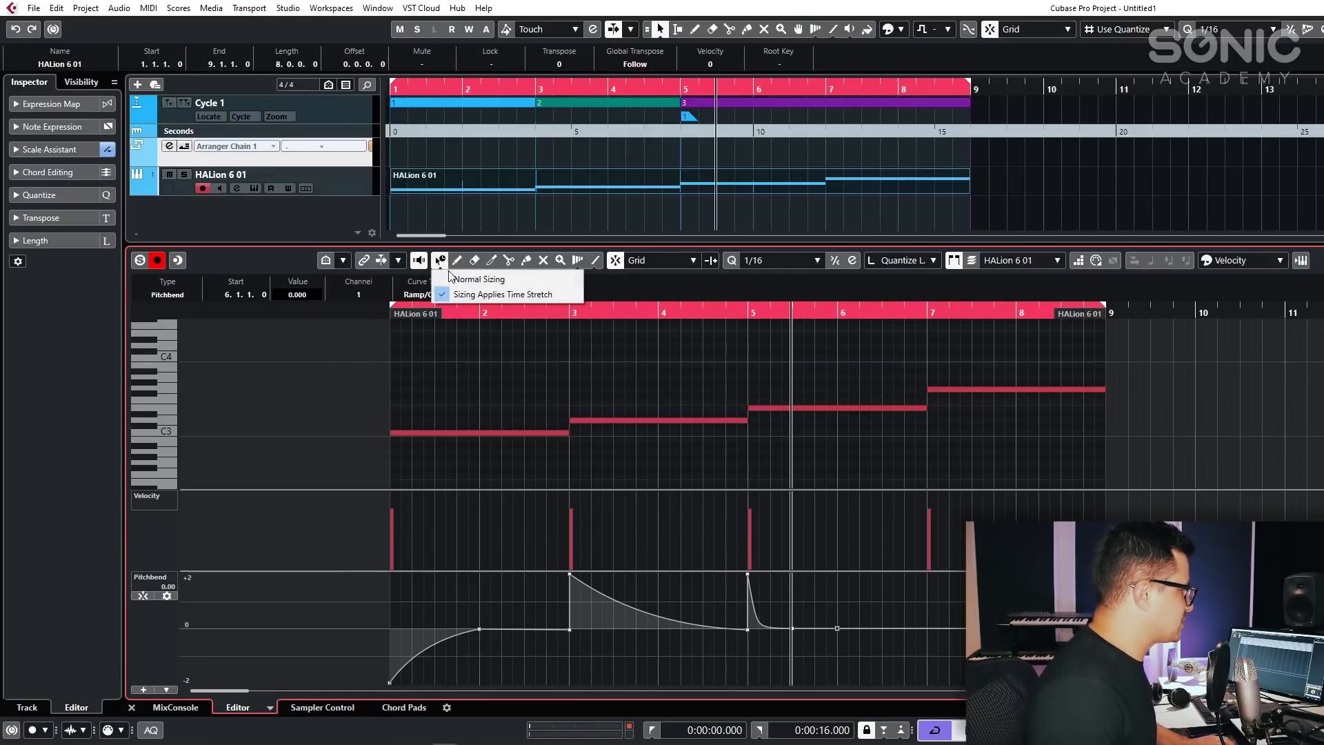
left_click(469, 274)
Open the Scale Assistant settings and delete all notes and pitch bend events from the HALion 6 01 part.
left_click_drag(1159, 369, 97, 436)
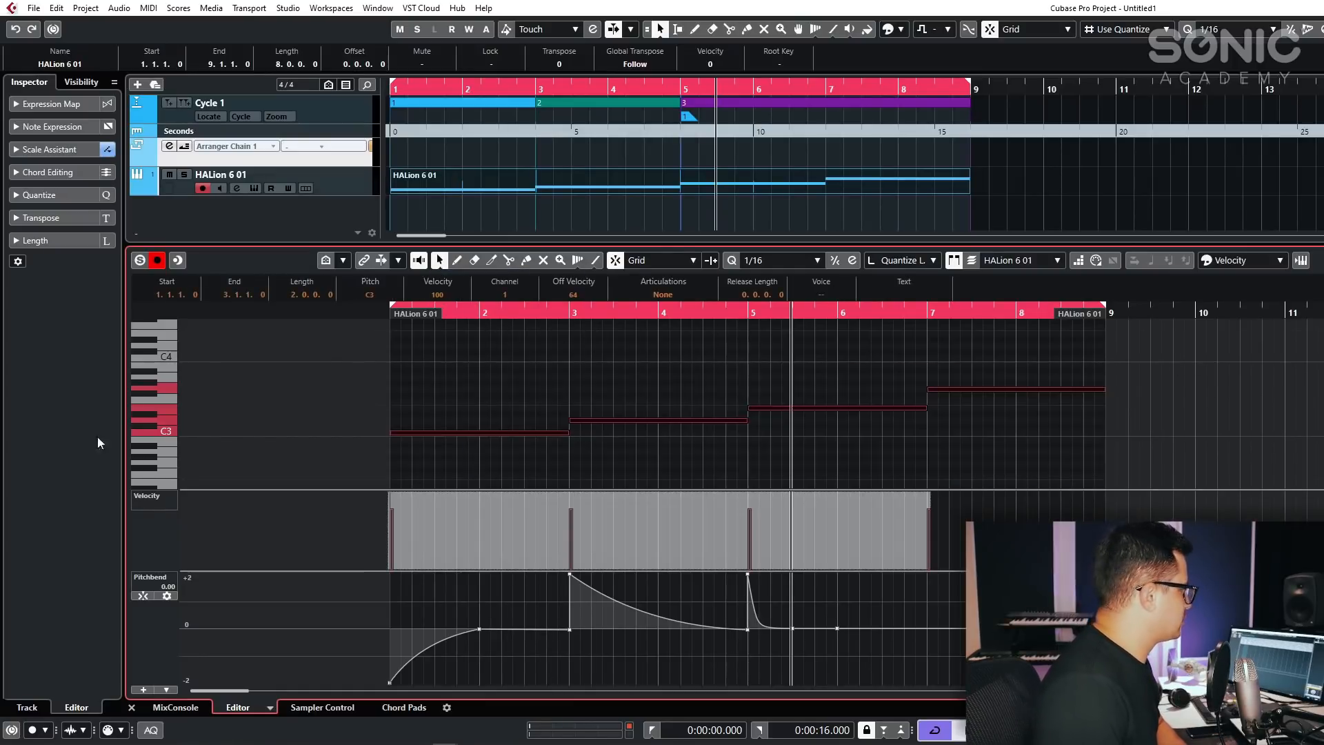
left_click(69, 150)
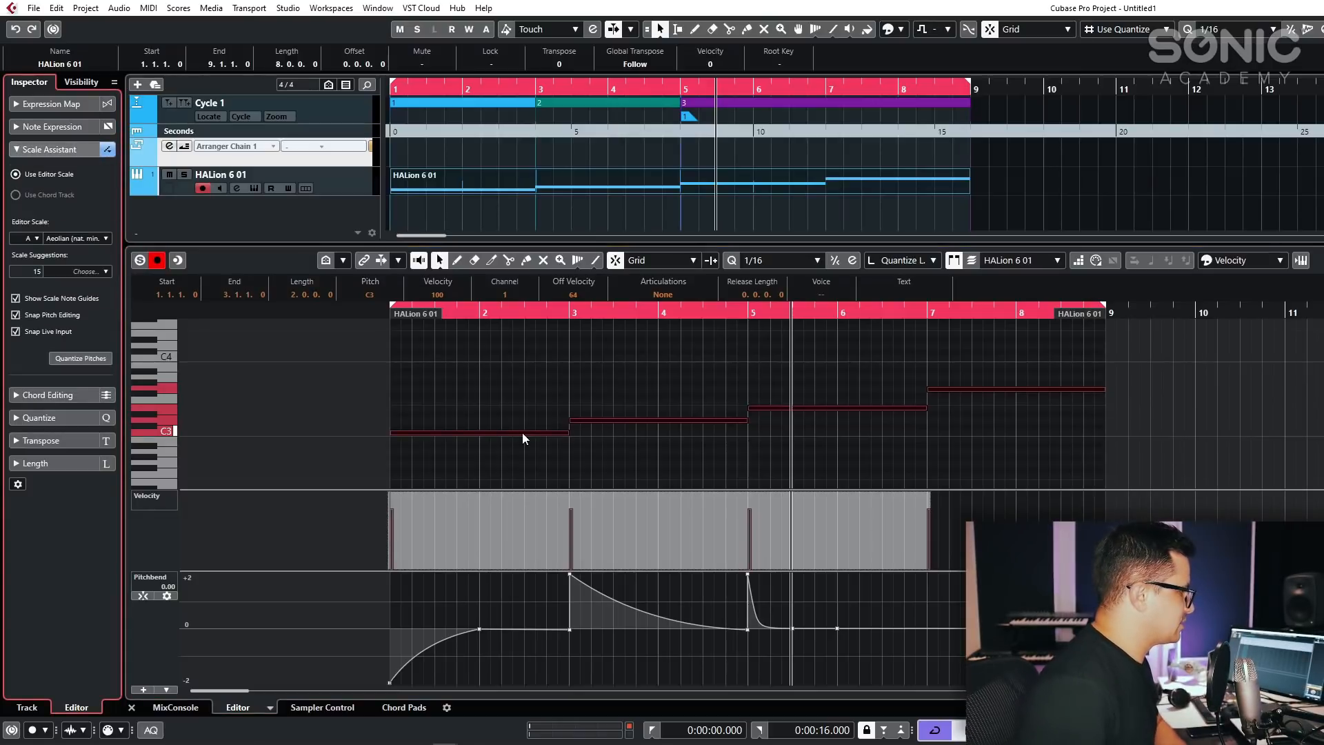
key("Delete")
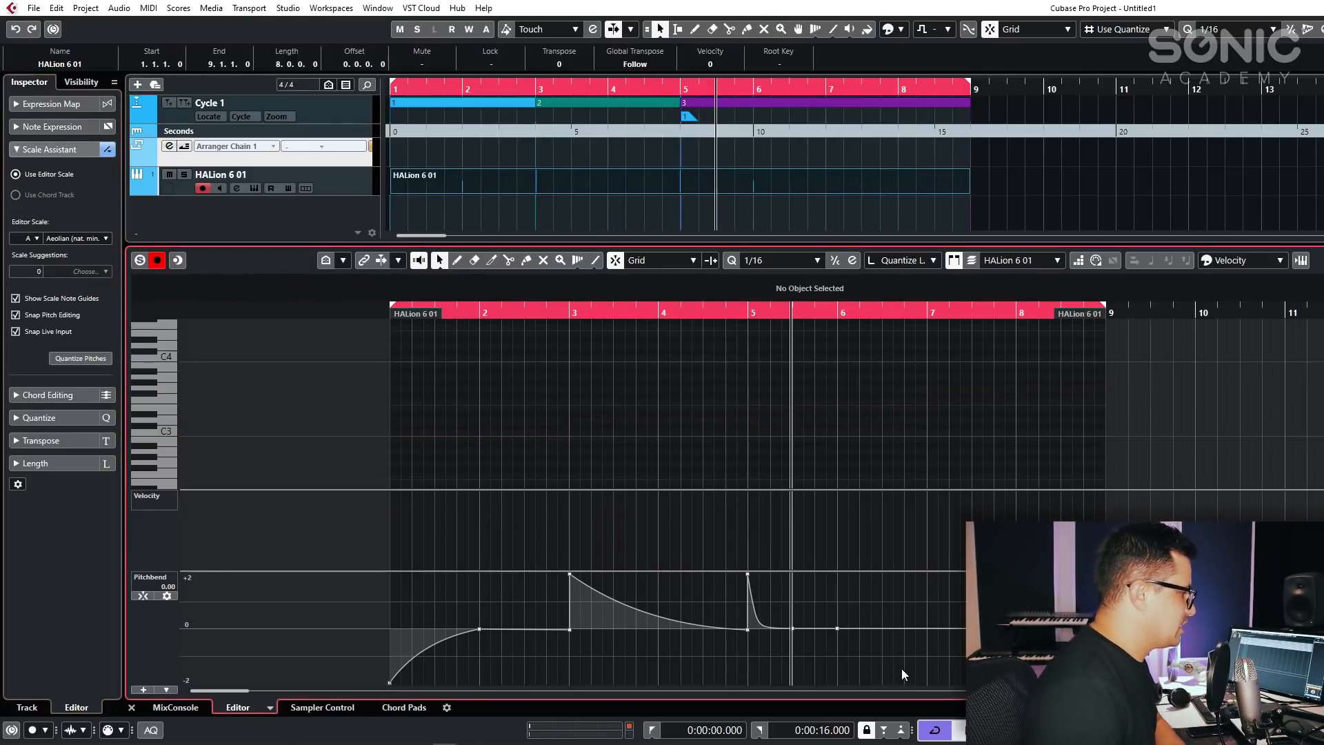
left_click_drag(901, 668, 407, 503)
key("Delete")
left_click_drag(517, 600, 363, 693)
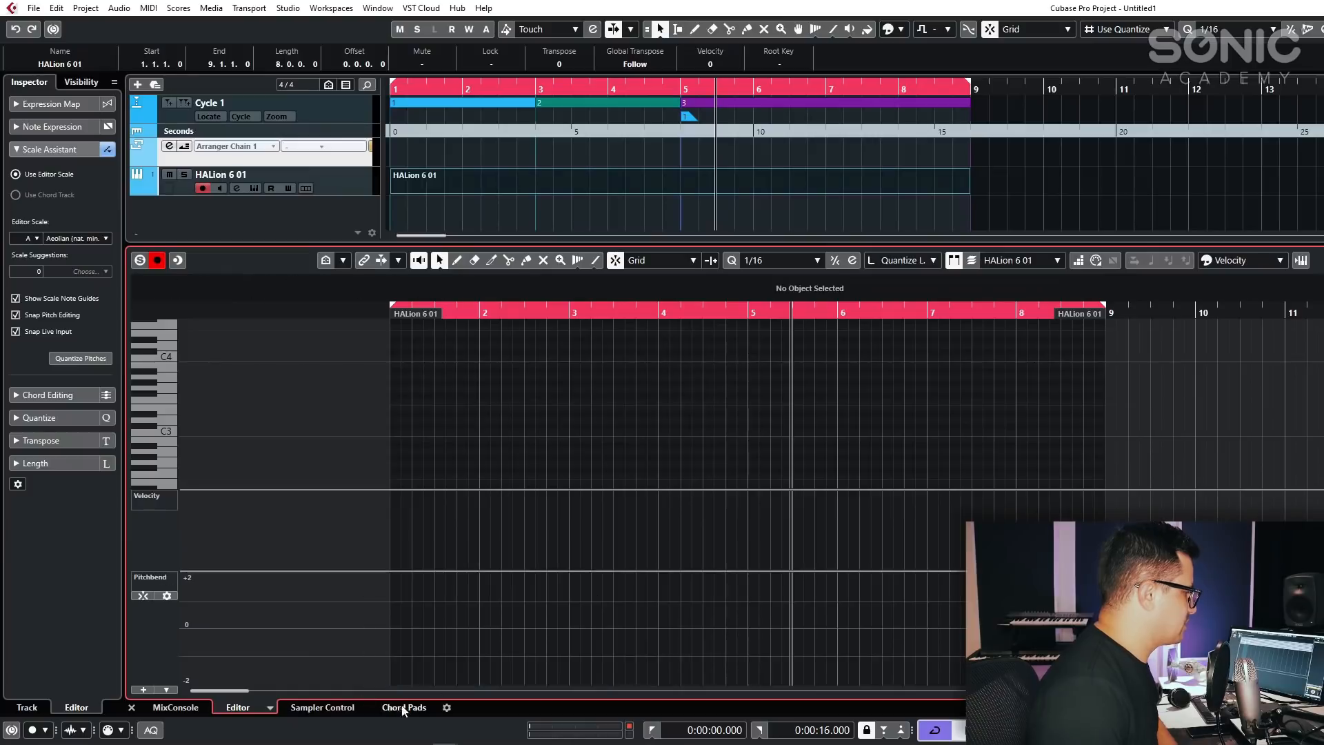
Hide the controller lanes and record a rising run of notes followed by chords from bar 1 into bar 4.
key("alt+l")
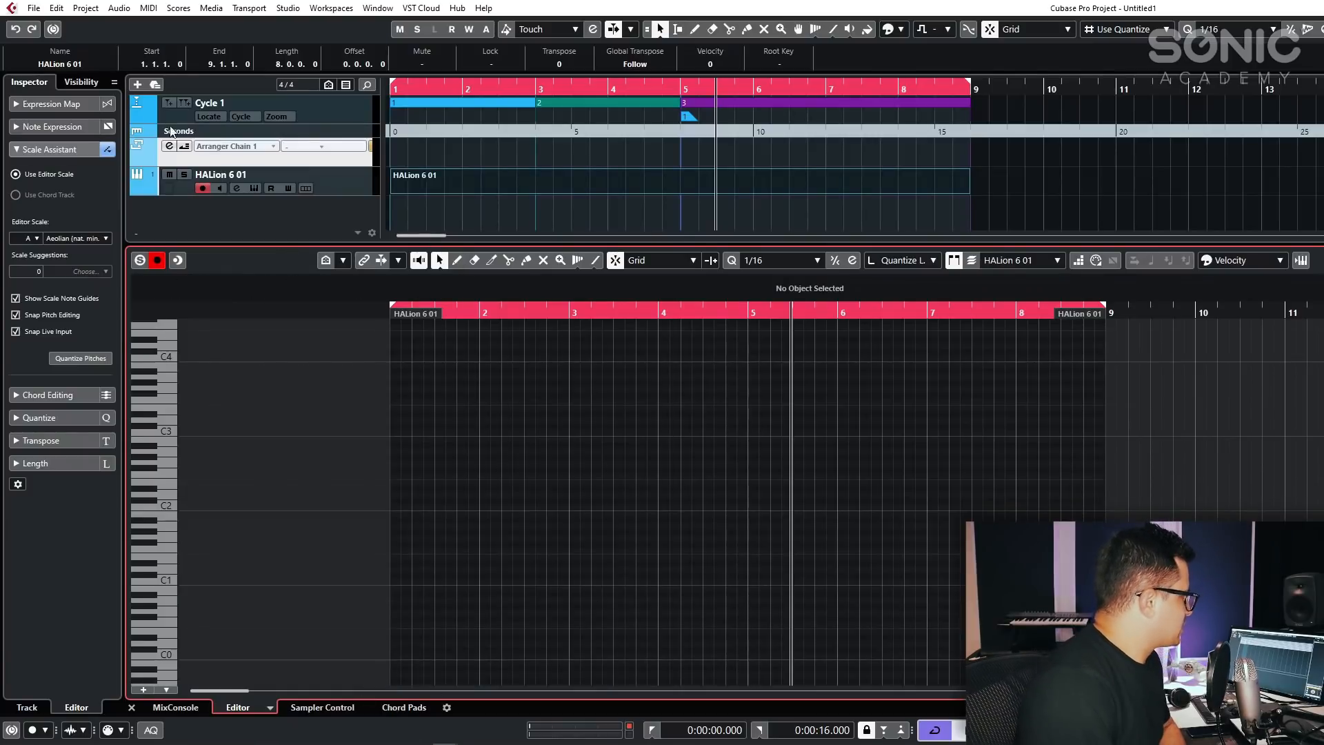
left_click(599, 192)
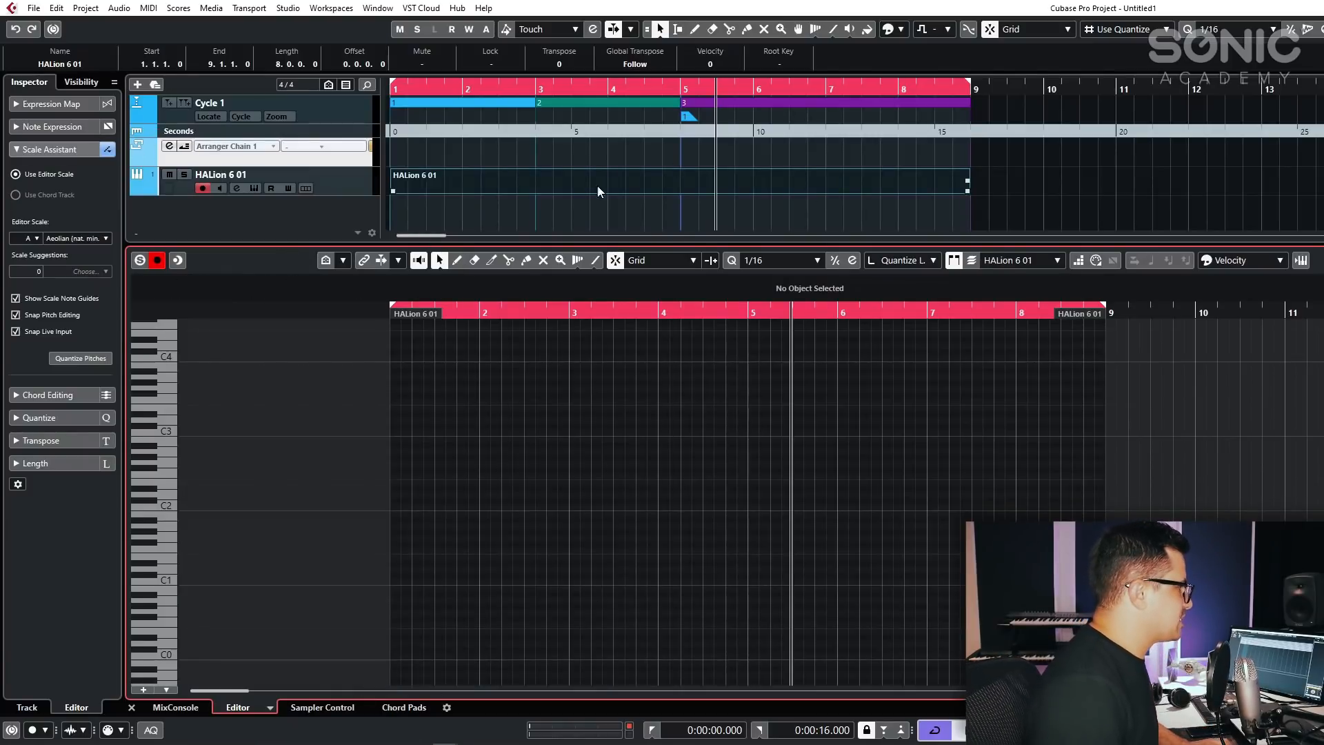
left_click_drag(521, 312, 348, 295)
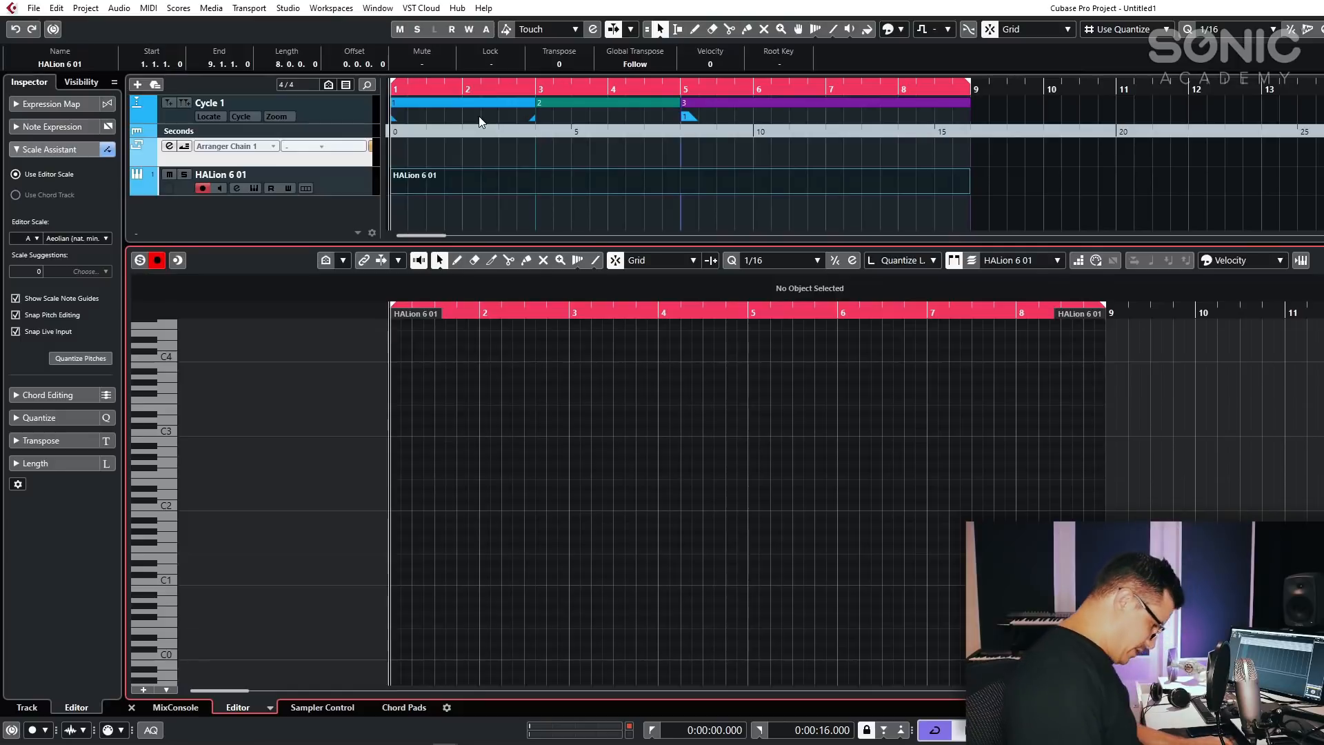
key("KP_Multiply")
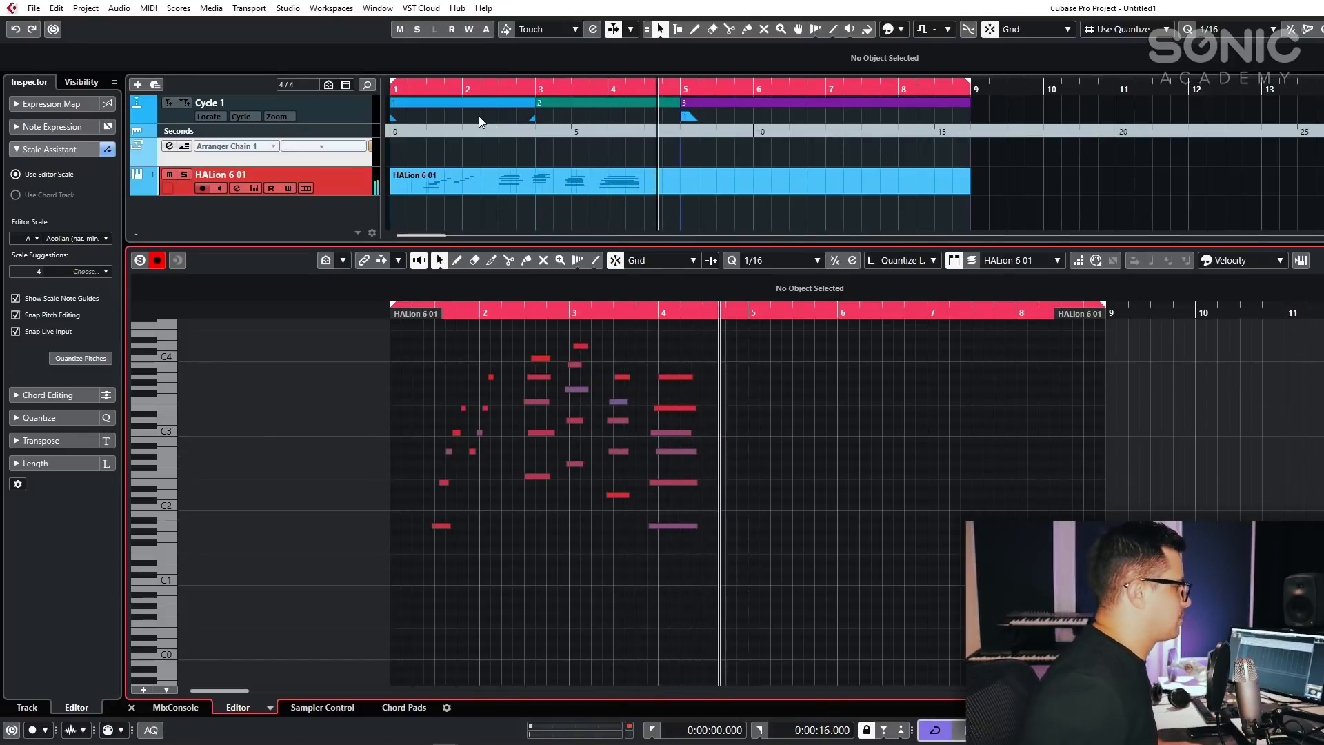
key("space")
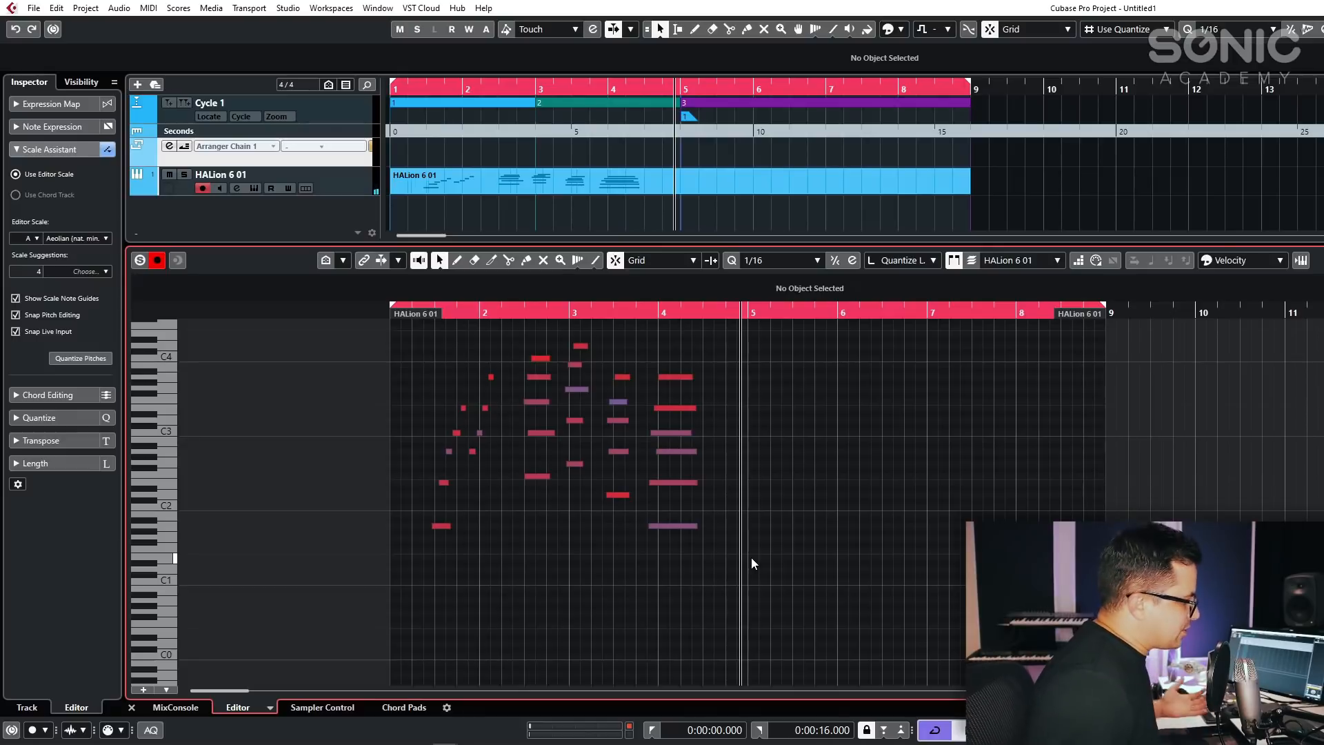
Select all recorded notes and pick A Aeolian (nat. minor) from the scale suggestions as the editor scale.
left_click_drag(876, 626, 354, 292)
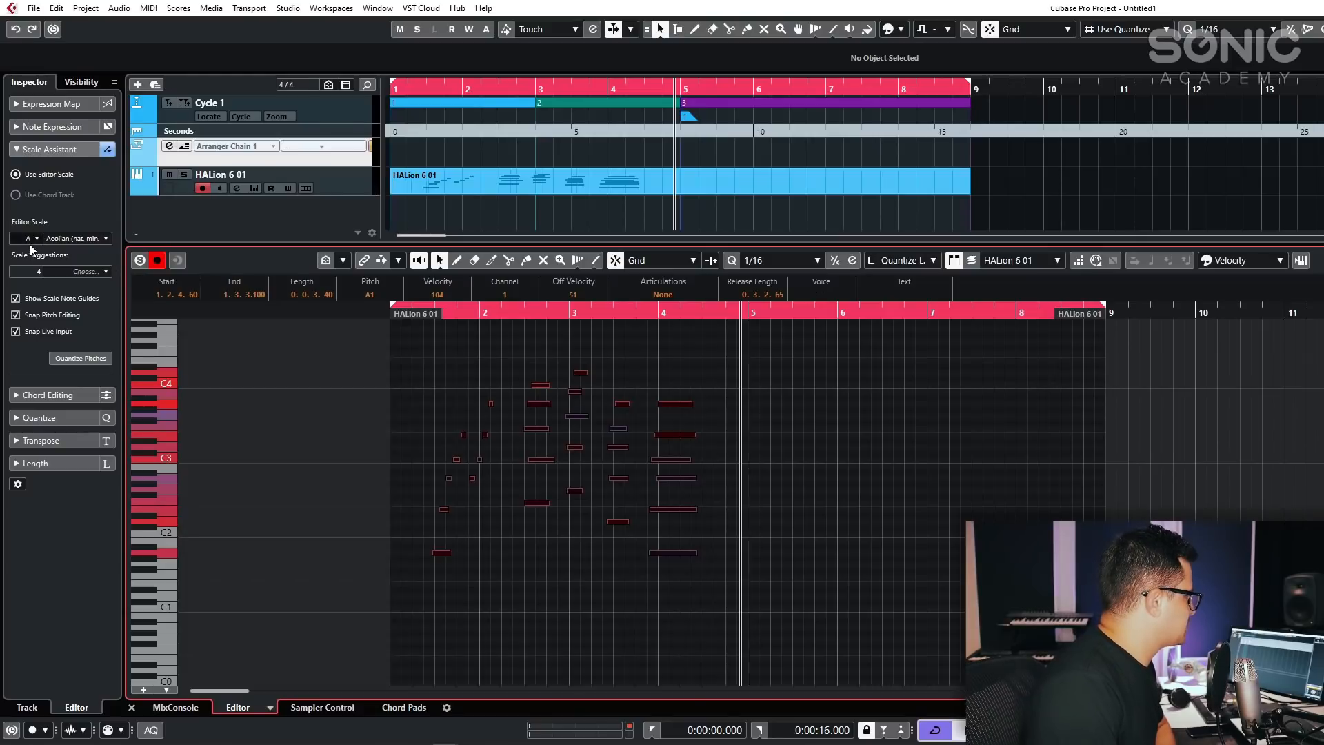
left_click(104, 272)
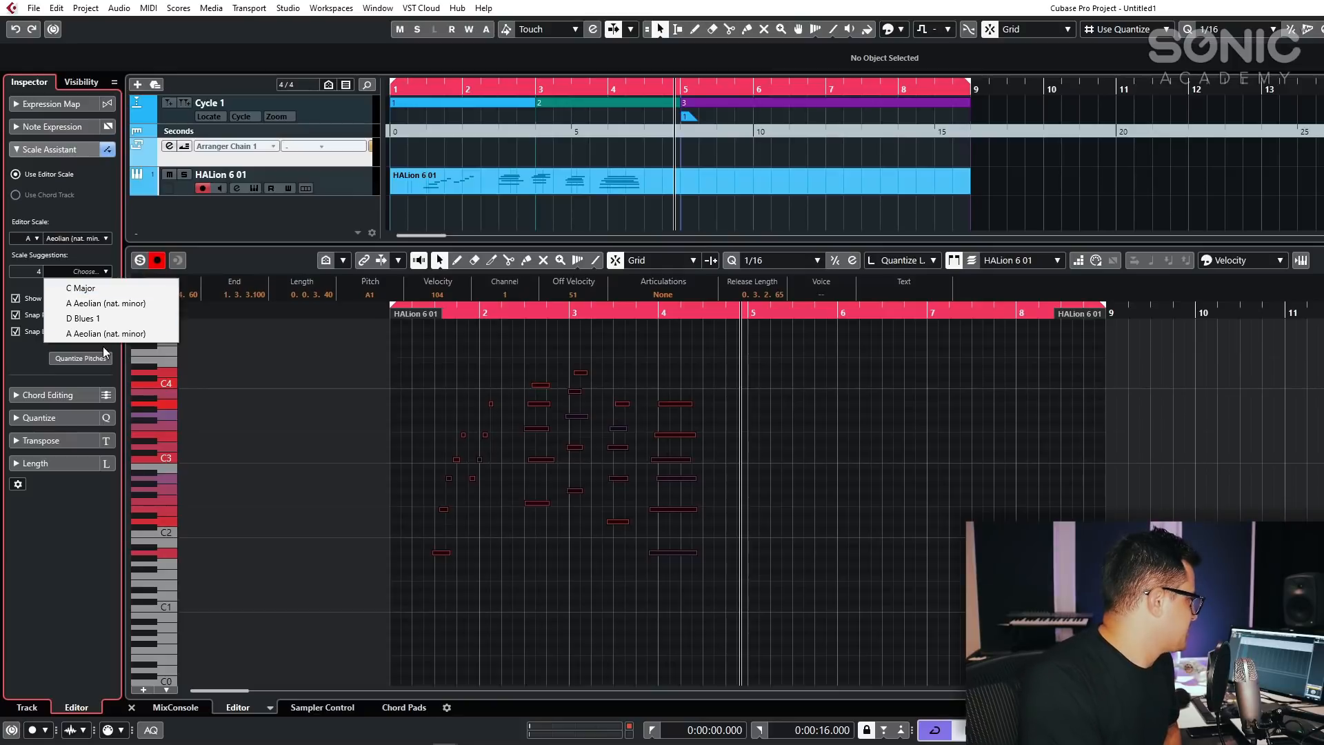
left_click(100, 305)
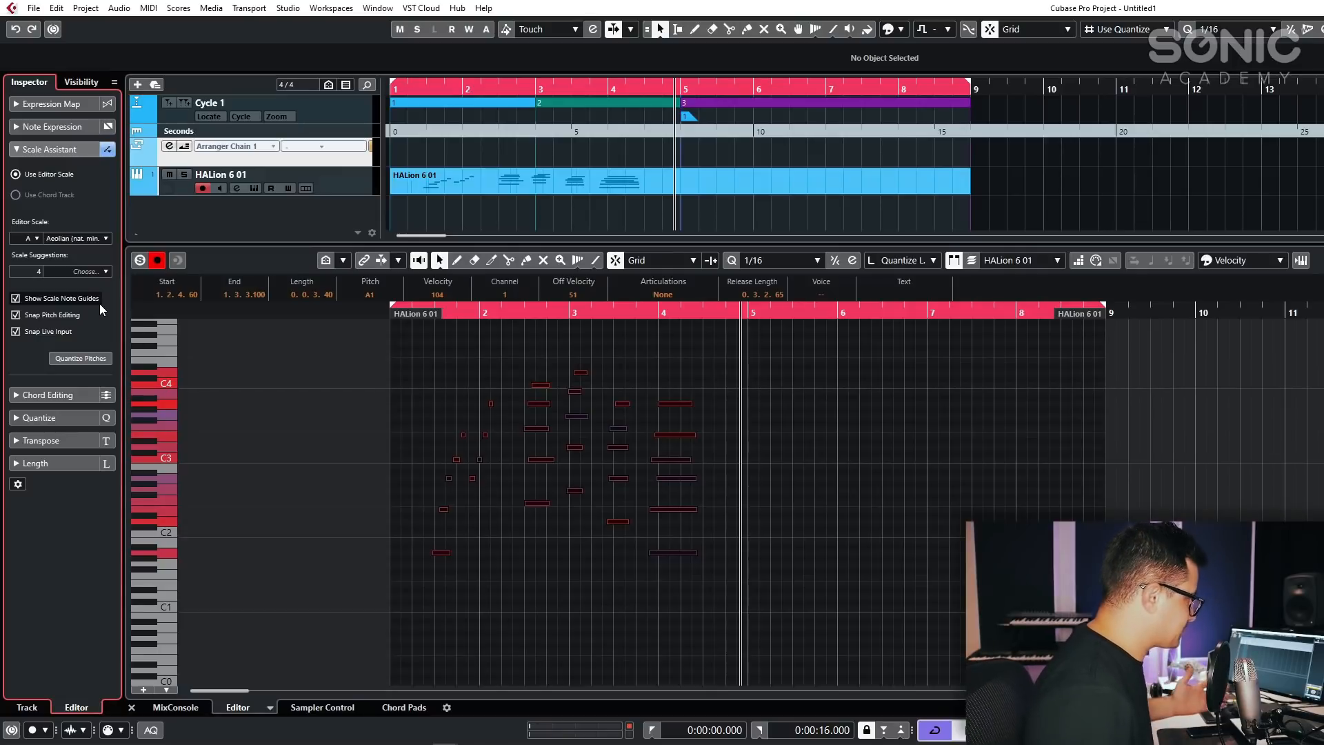
left_click(89, 271)
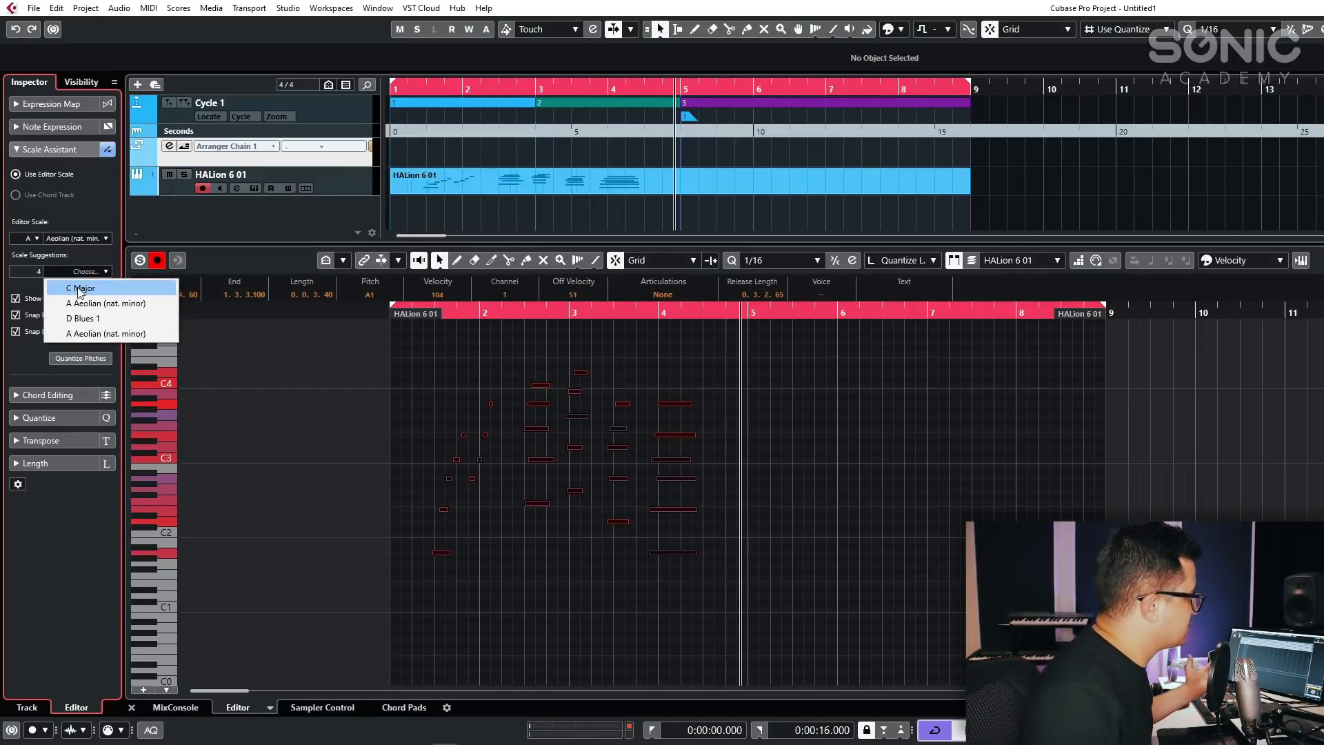
left_click(80, 302)
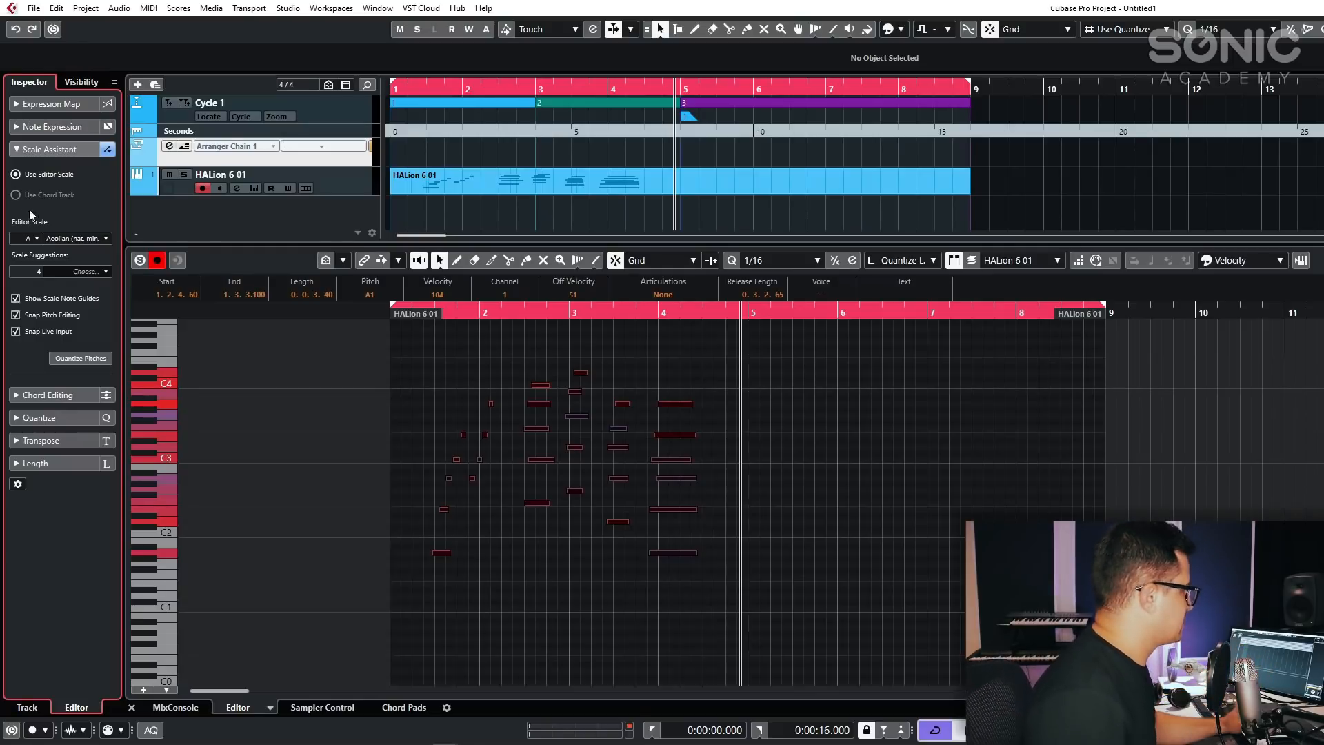
Switch Show Scale Note Guides, Snap Pitch Editing and Snap Live Input off and back on in the Scale Assistant.
left_click(15, 331)
left_click(15, 314)
left_click(15, 298)
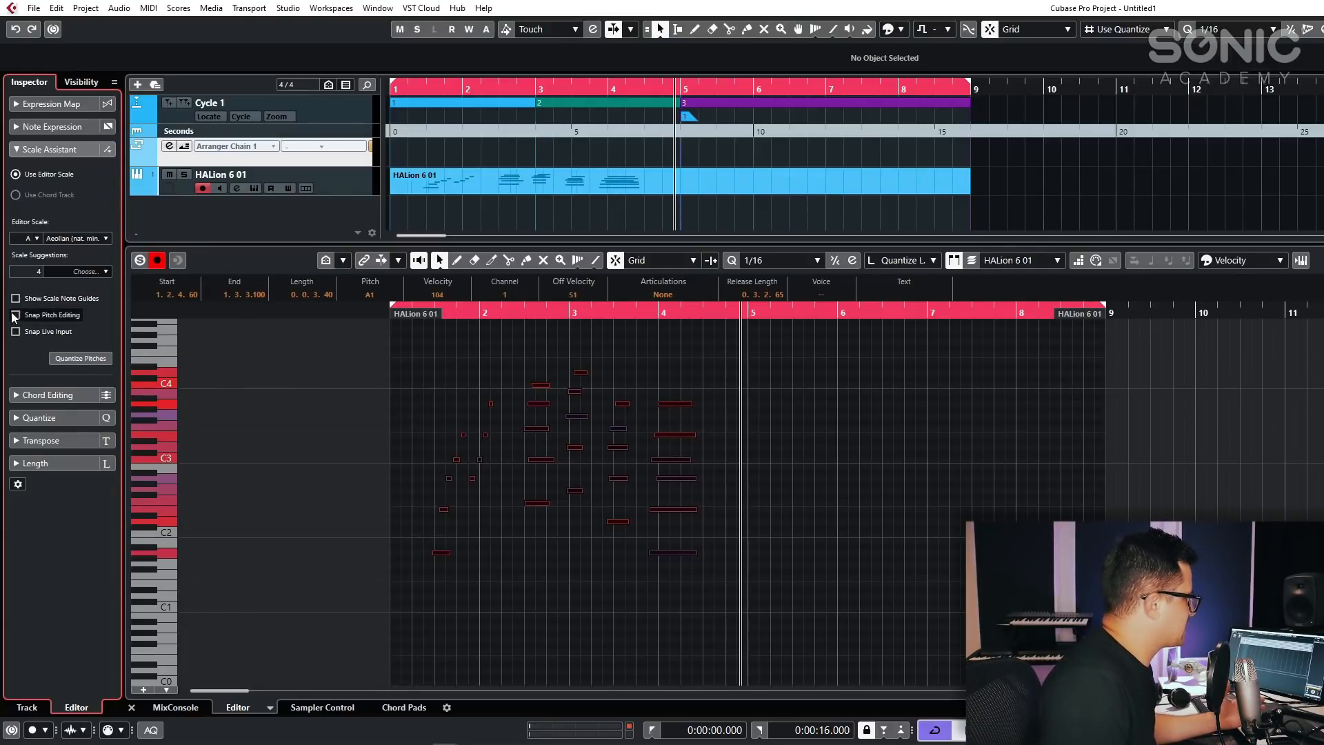
left_click(16, 331)
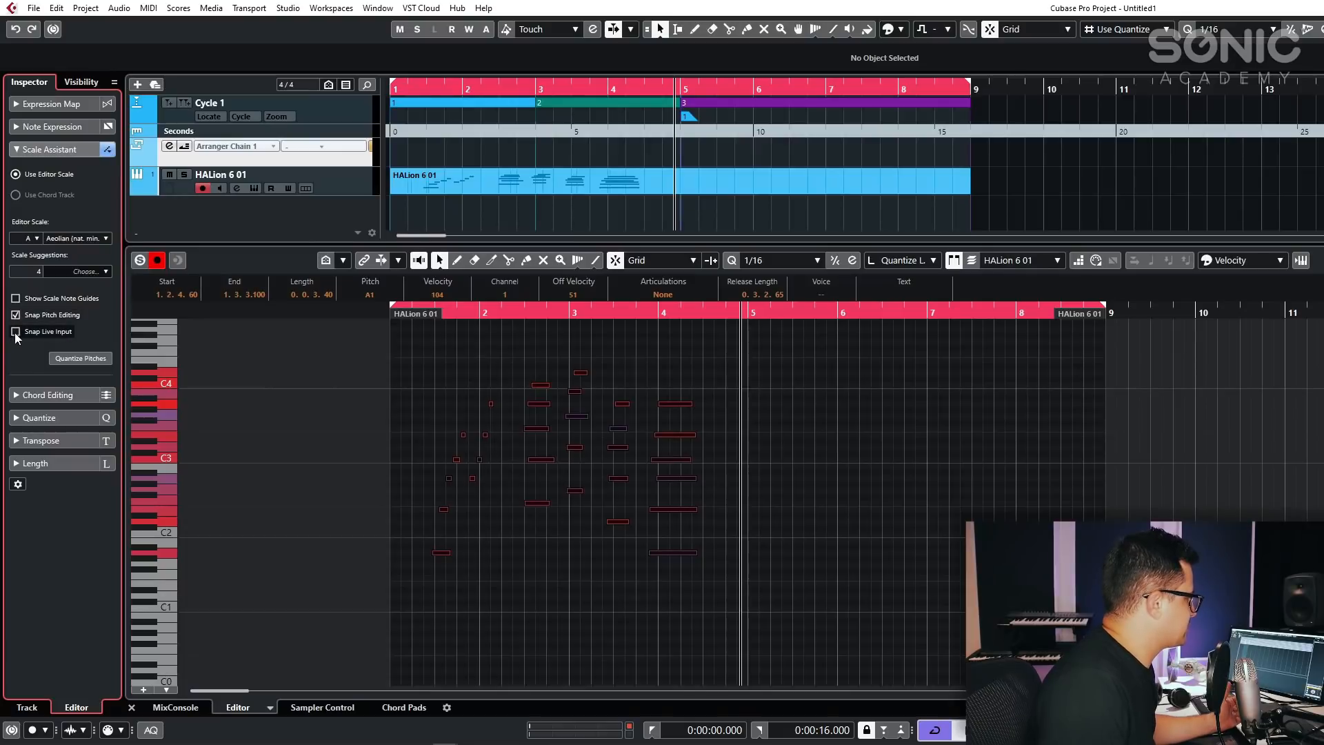
left_click(15, 314)
left_click(15, 298)
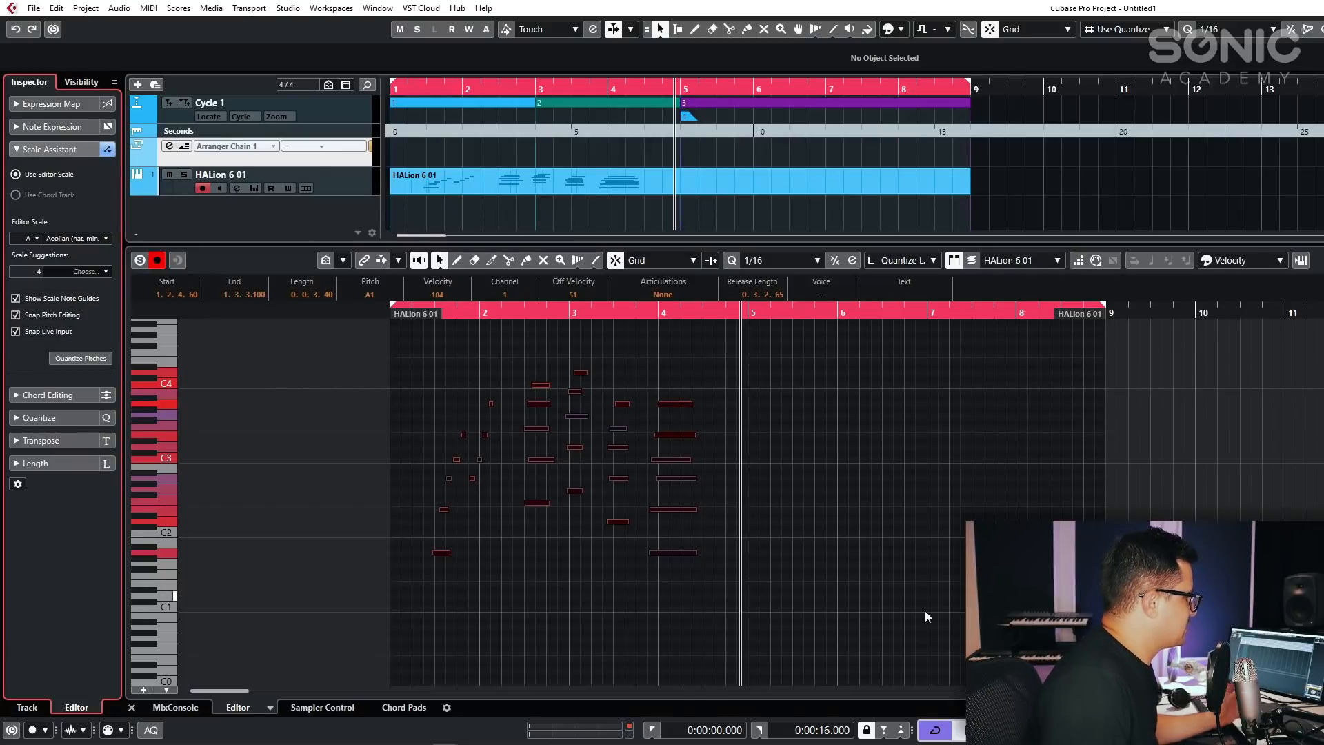
Move all notes up within the scale until the first note is D2, and play the result from bar 1.
left_click_drag(926, 616, 256, 364)
key("Up")
key("Up")
key("Up")
key("Up")
key("Up")
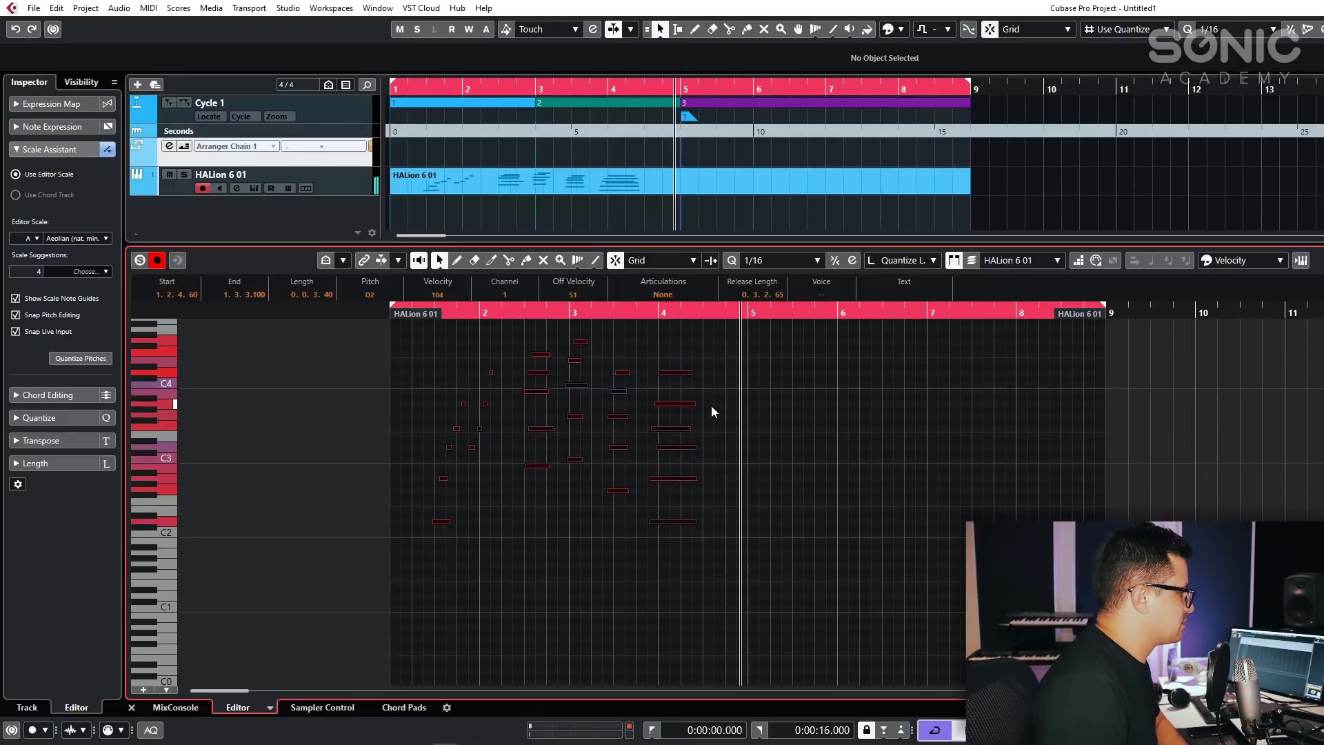
left_click(389, 317)
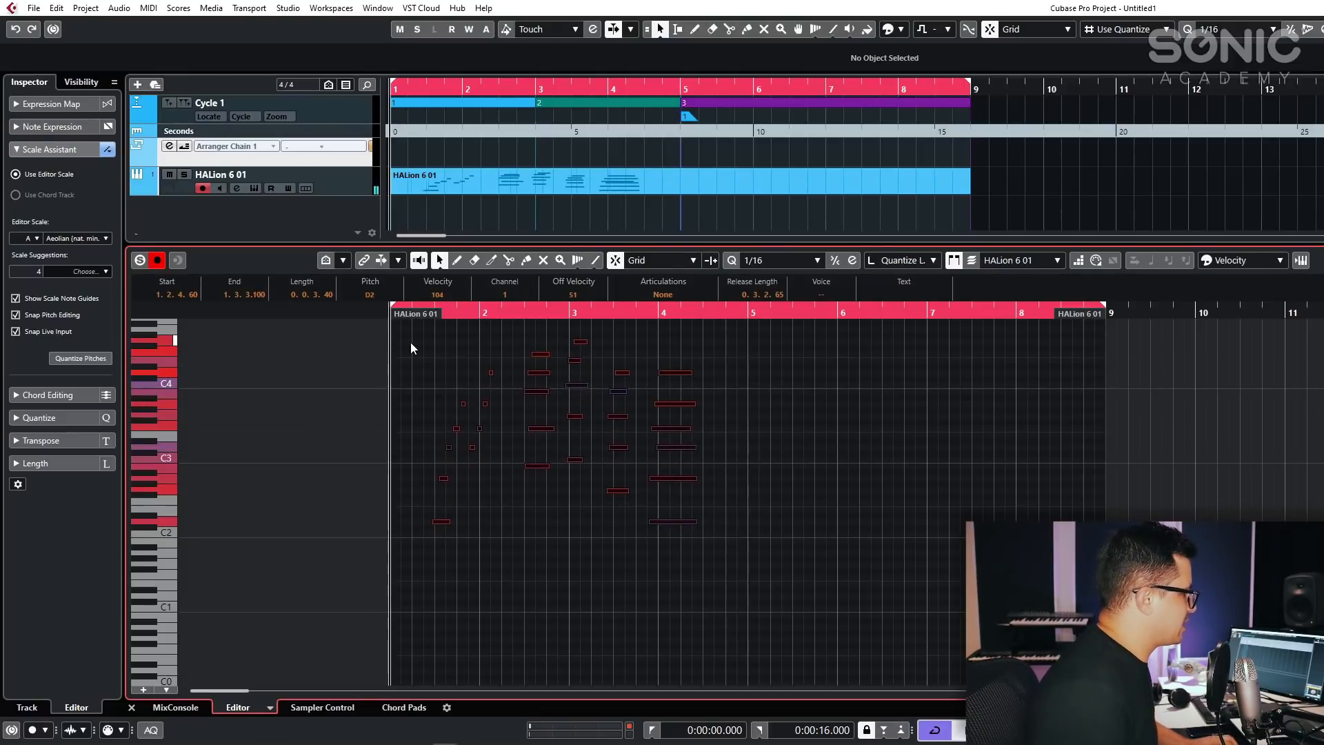
key("space")
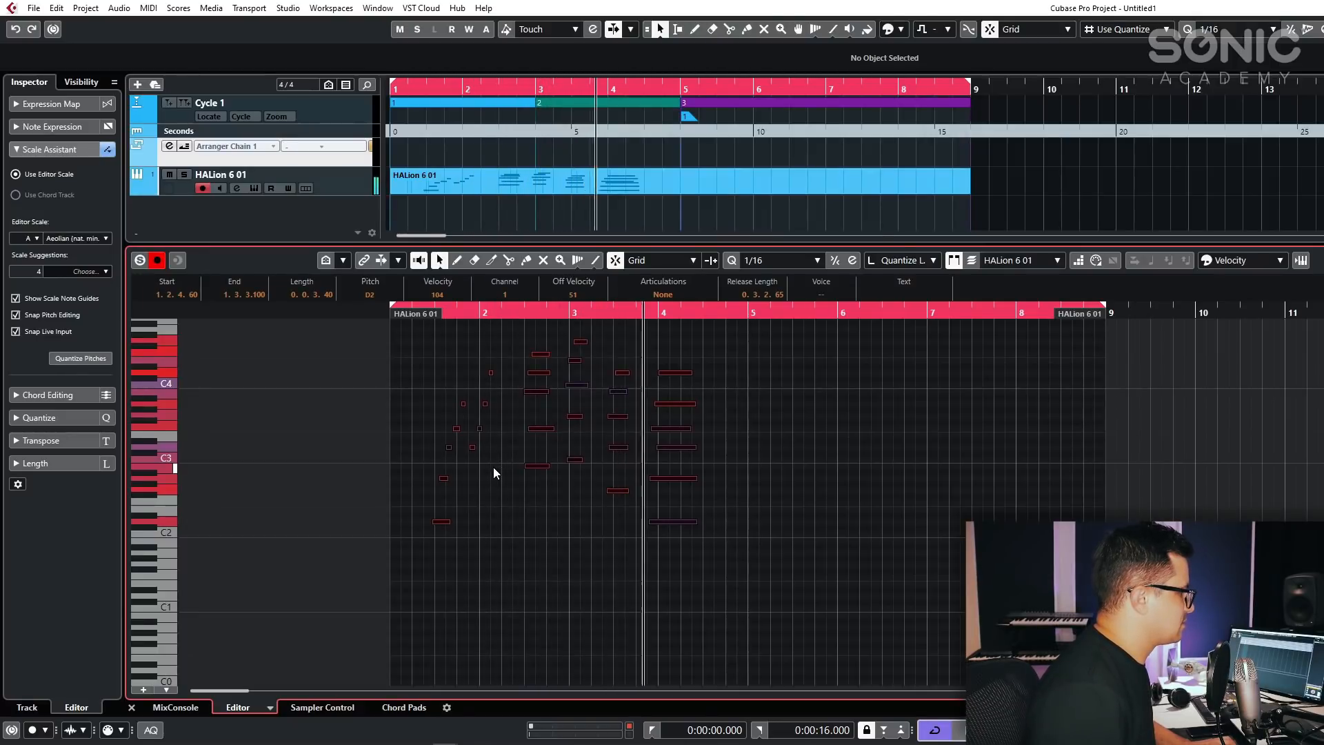
Move all notes back down within the scale until the first note is A1.
key("Down")
key("Down")
key("Down")
key("Down")
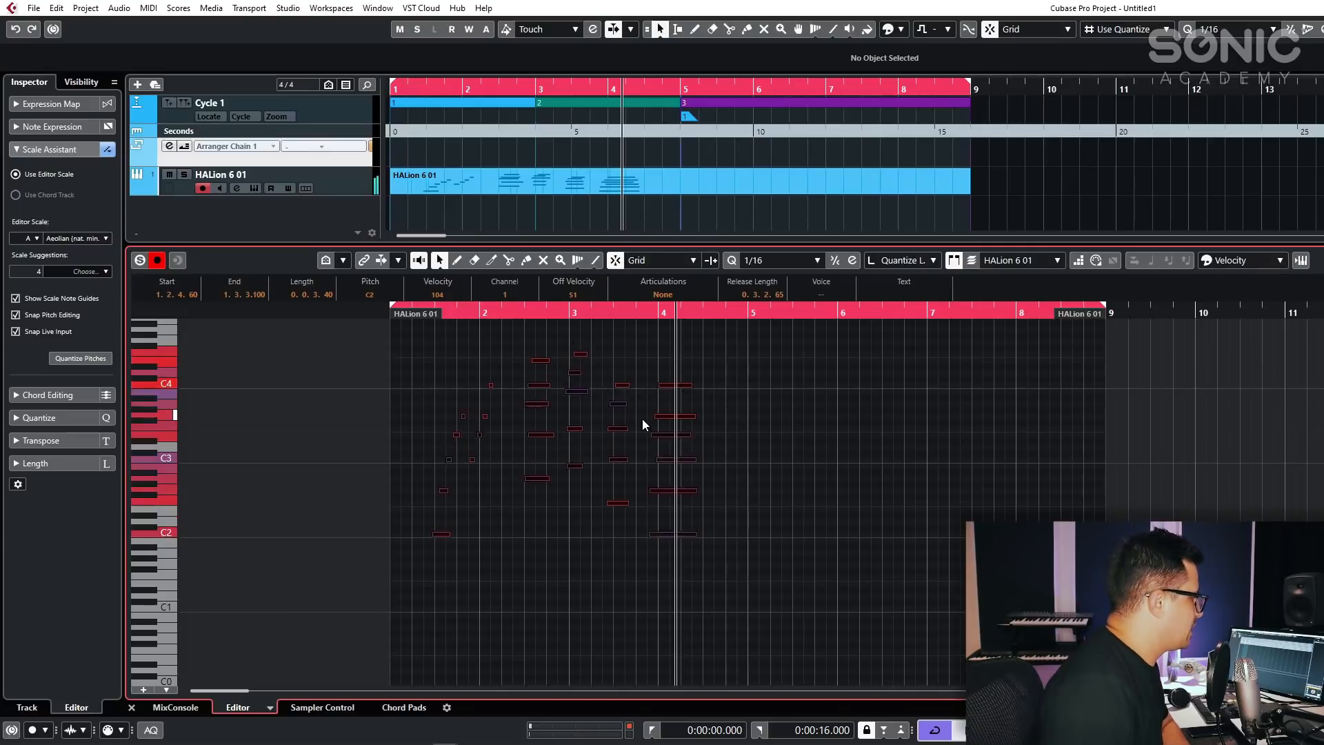
key("Up")
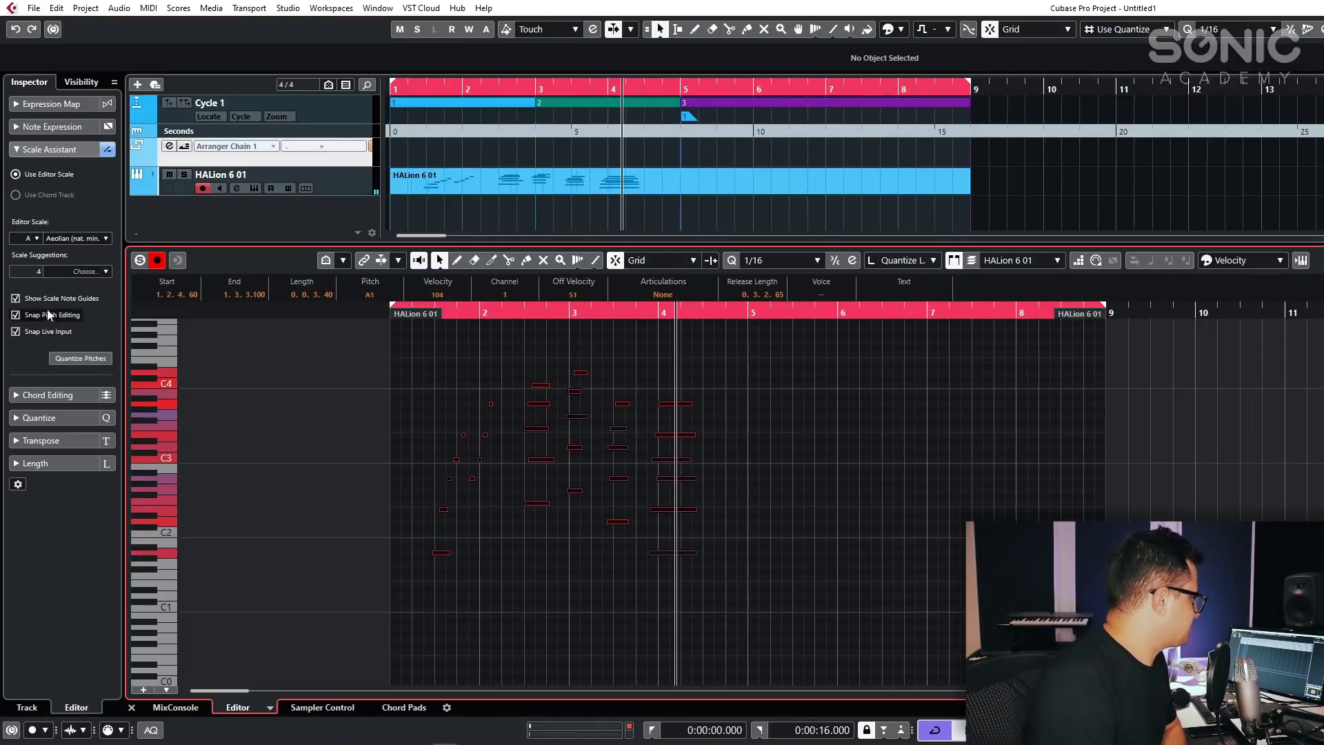
Colour the notes by Scale/Chords and move all of them up within the scale until the first note is F2.
left_click(1240, 266)
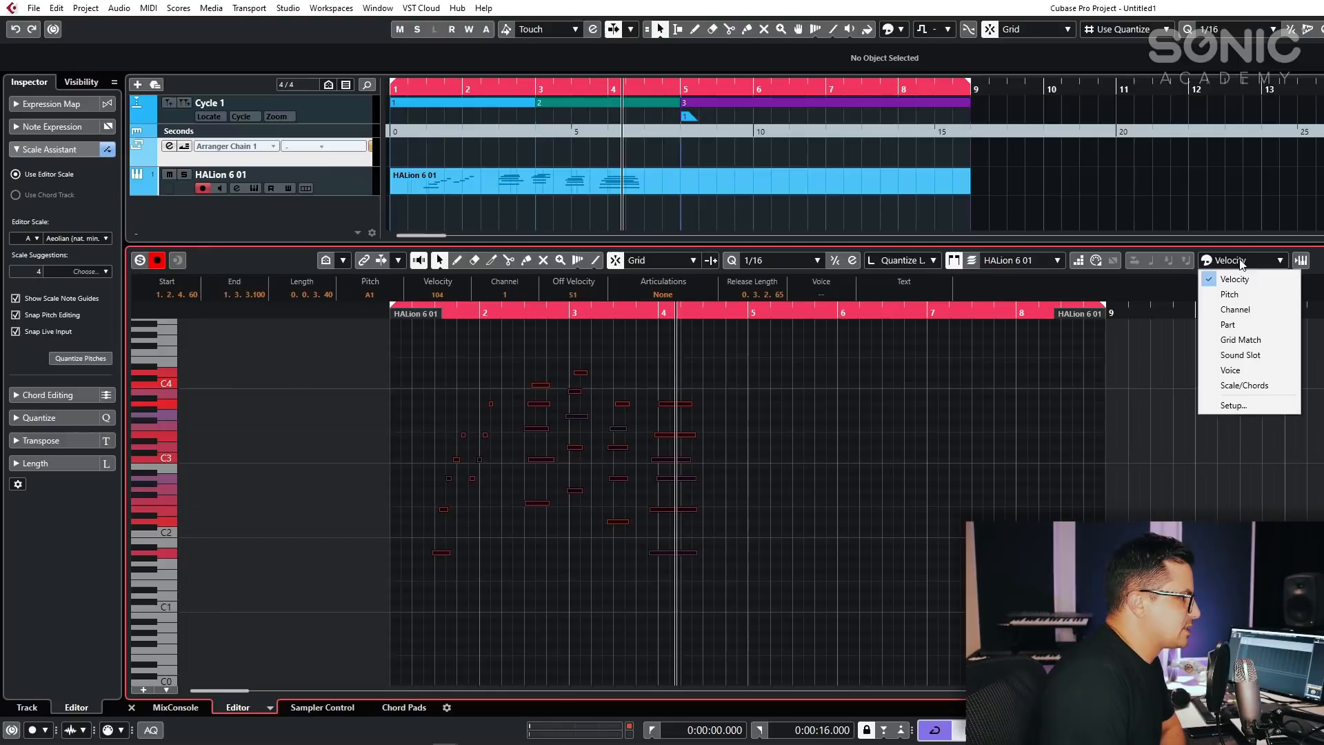
left_click(1241, 382)
key("Up")
key("Up")
key("Up")
key("Up")
key("Up")
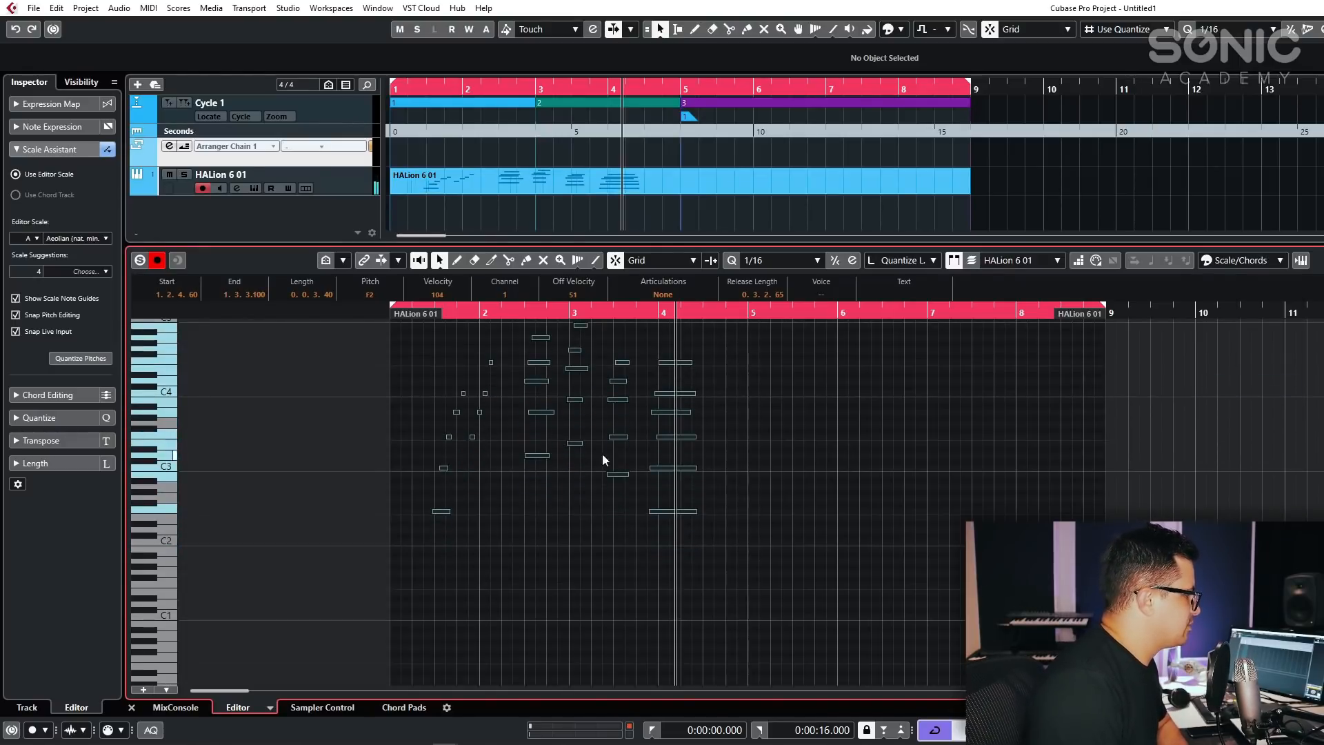
Move all notes down within the scale until the first note is B1.
key("Down")
key("Down")
key("Down")
key("Down")
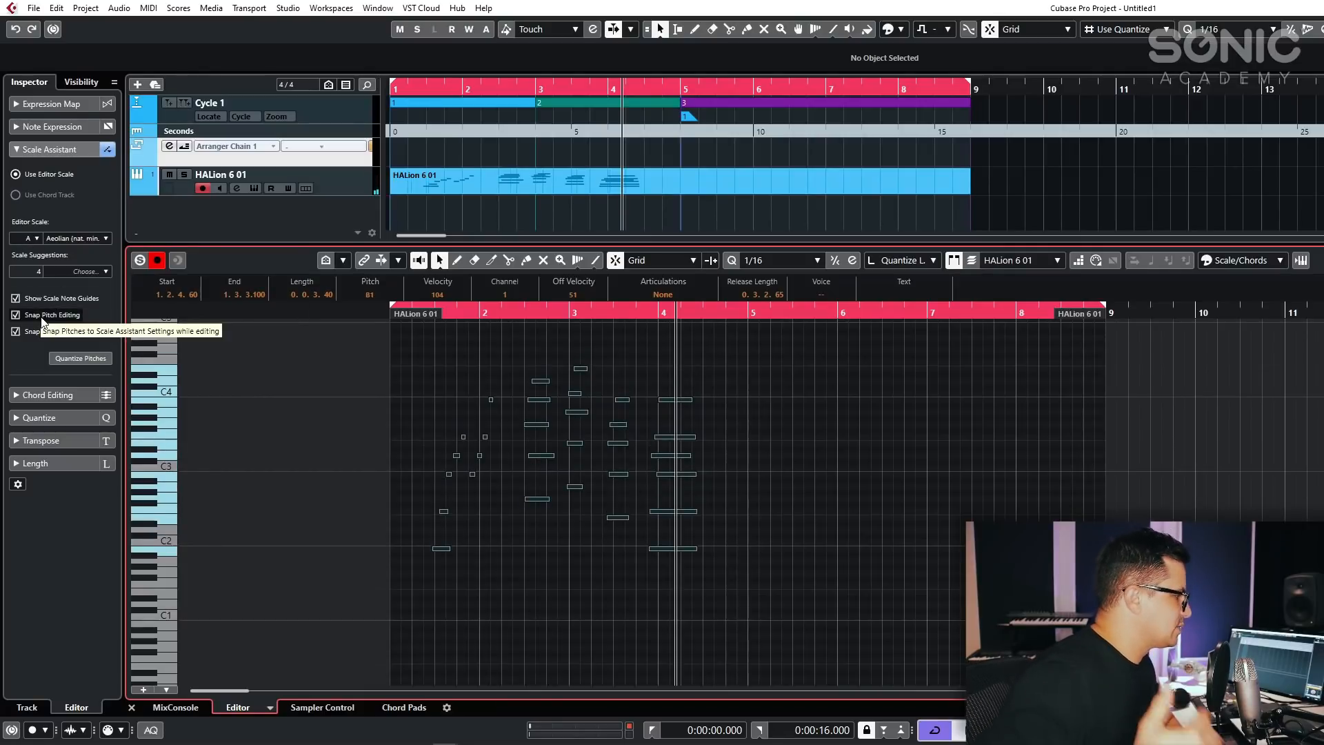
Move all notes down within the scale until the first note is A1, and clear every note from the HALion part.
key("Down")
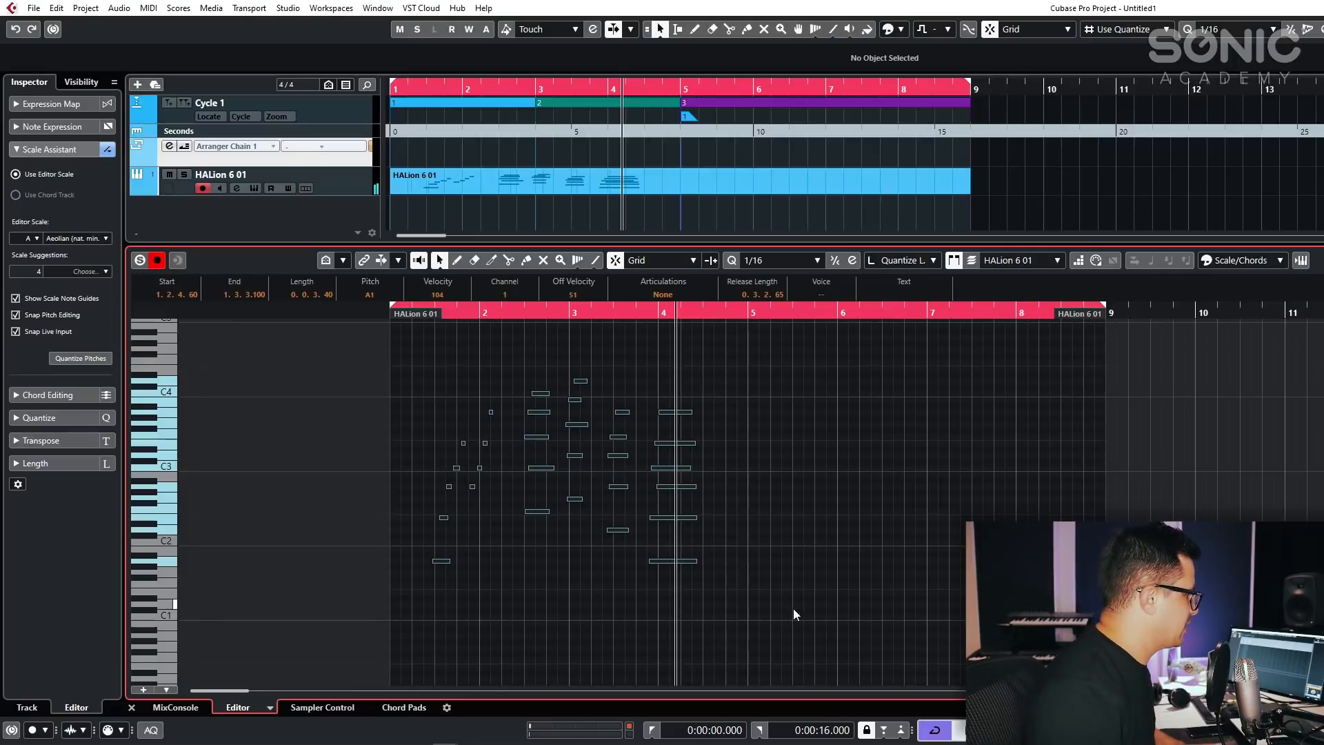
left_click_drag(796, 614, 399, 387)
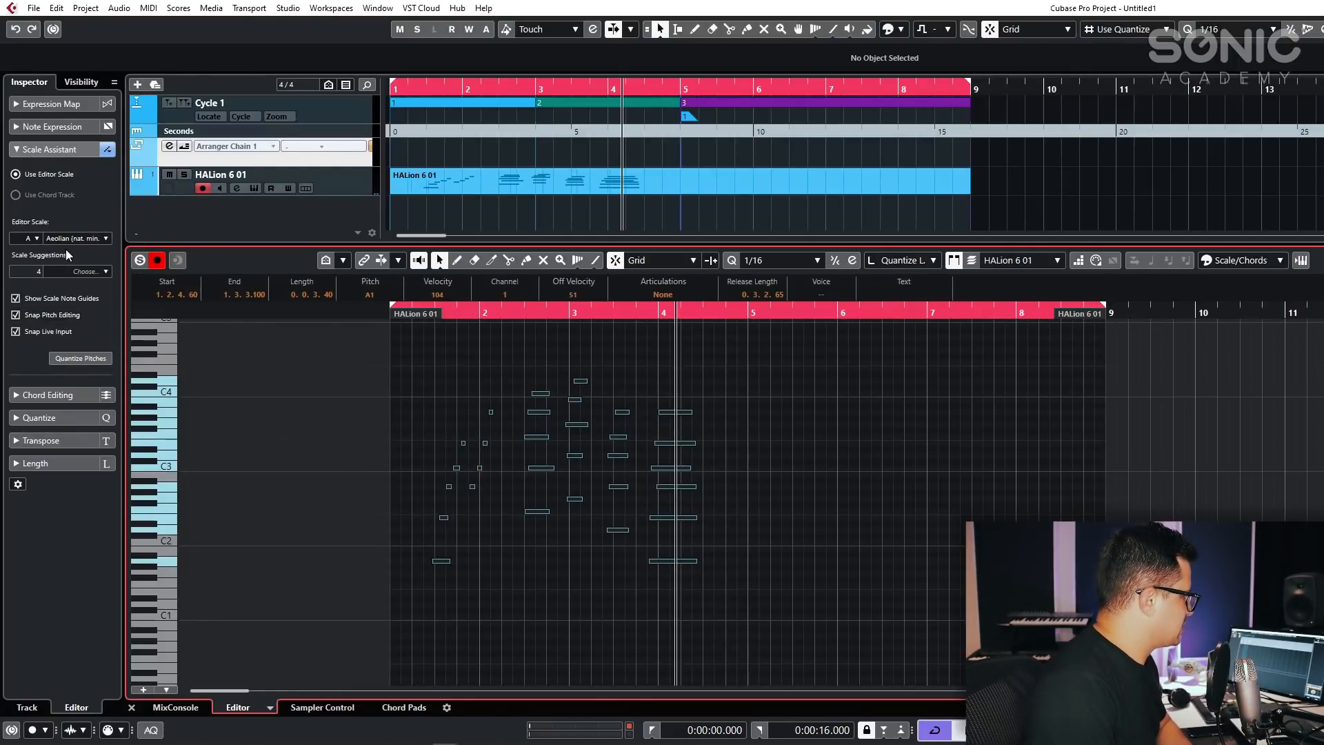
key("Delete")
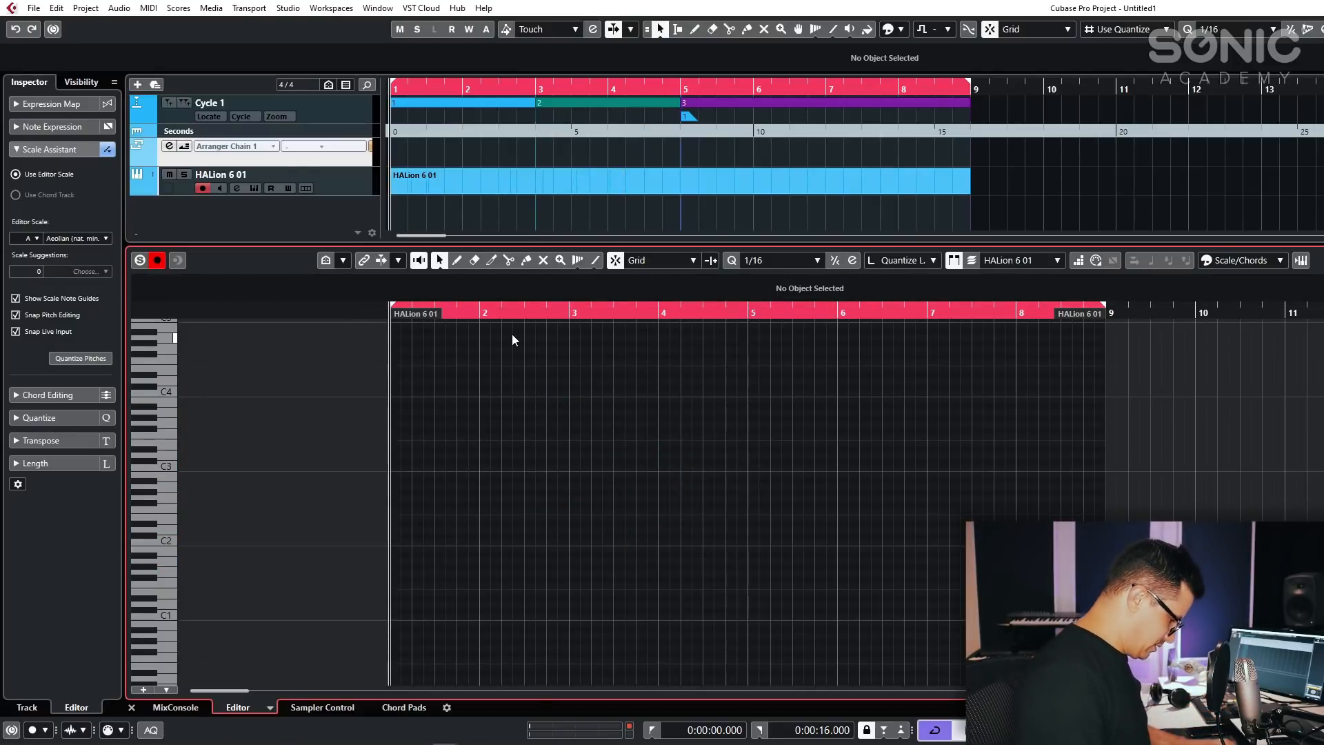
Record a live performance with input snapped to the scale into the empty HALion part, and delete all recorded notes.
key("KP_Multiply")
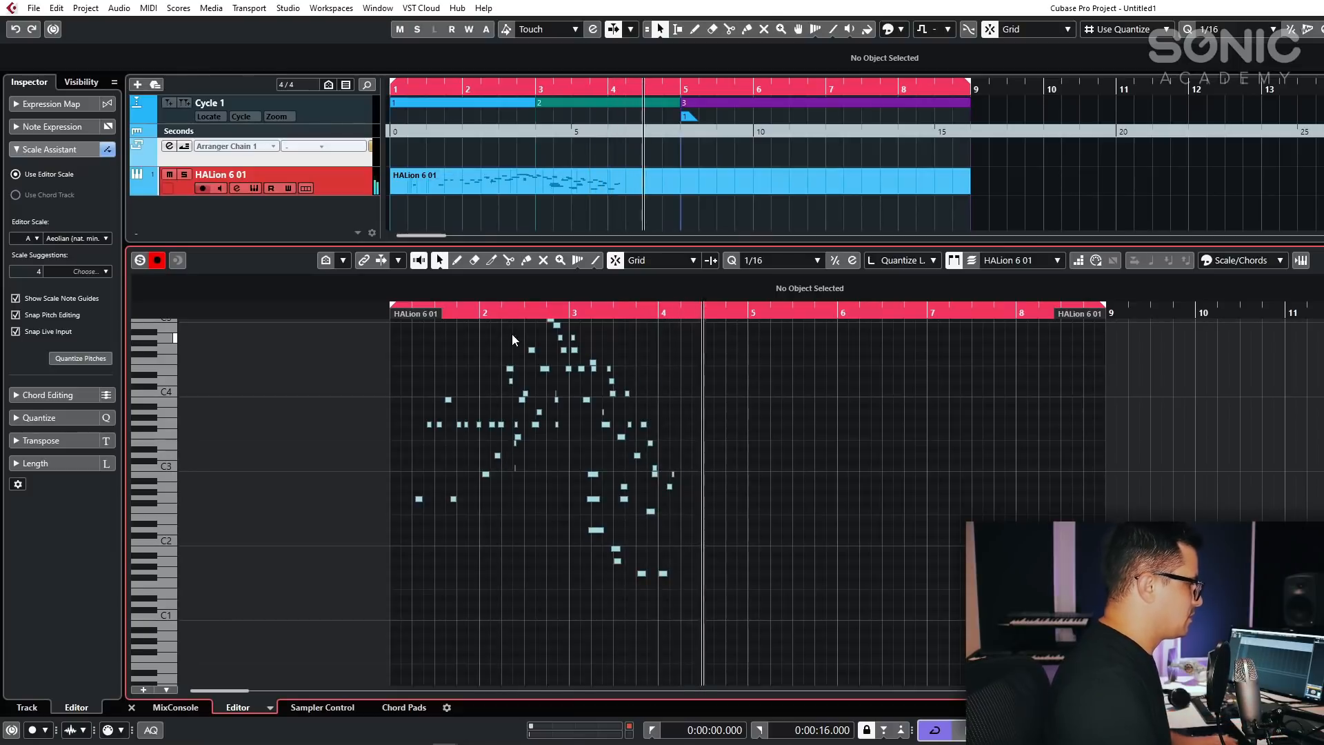
key("space")
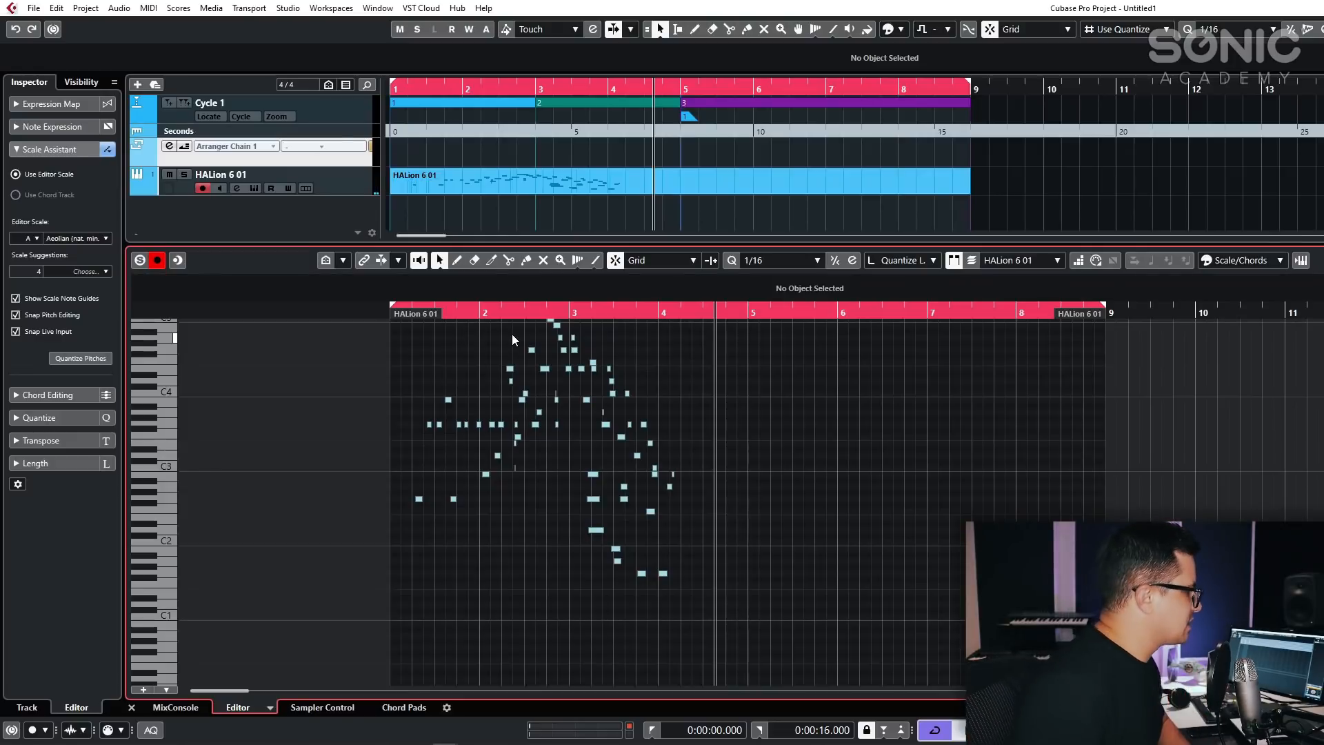
left_click_drag(765, 635, 287, 307)
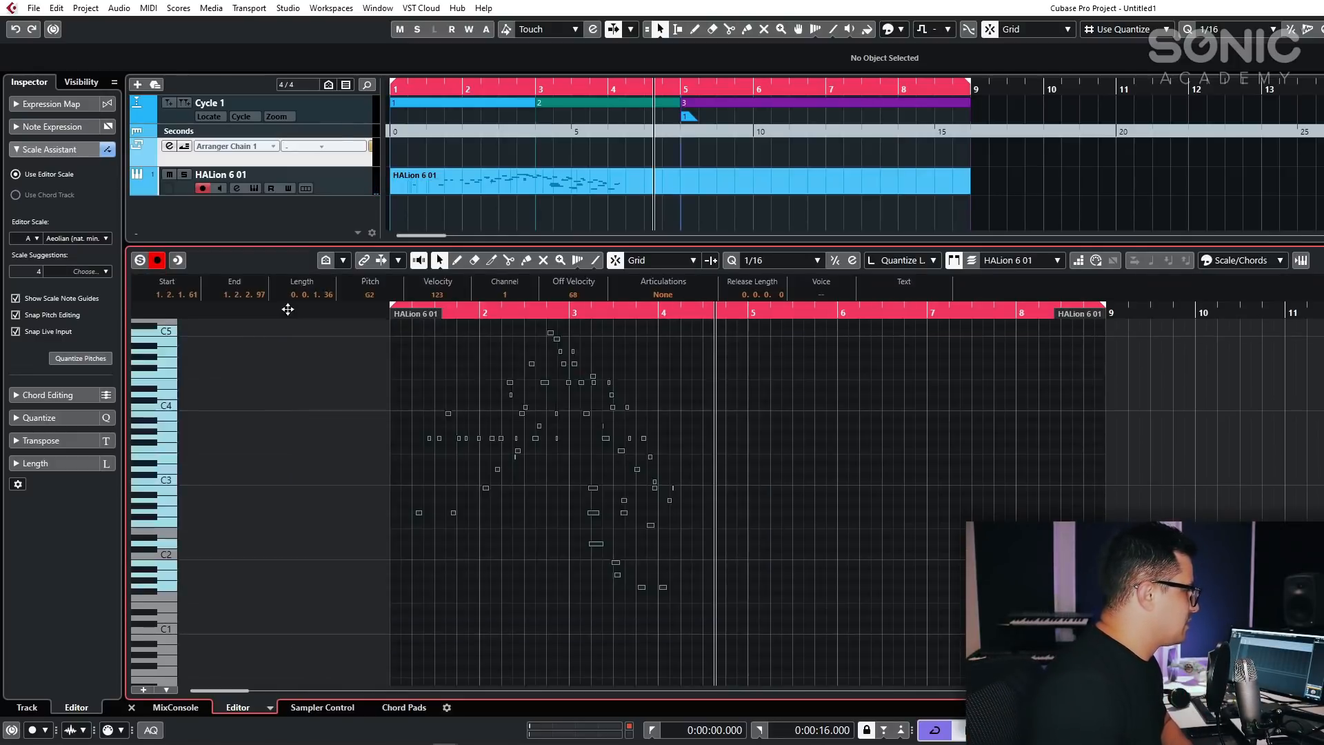
key("Delete")
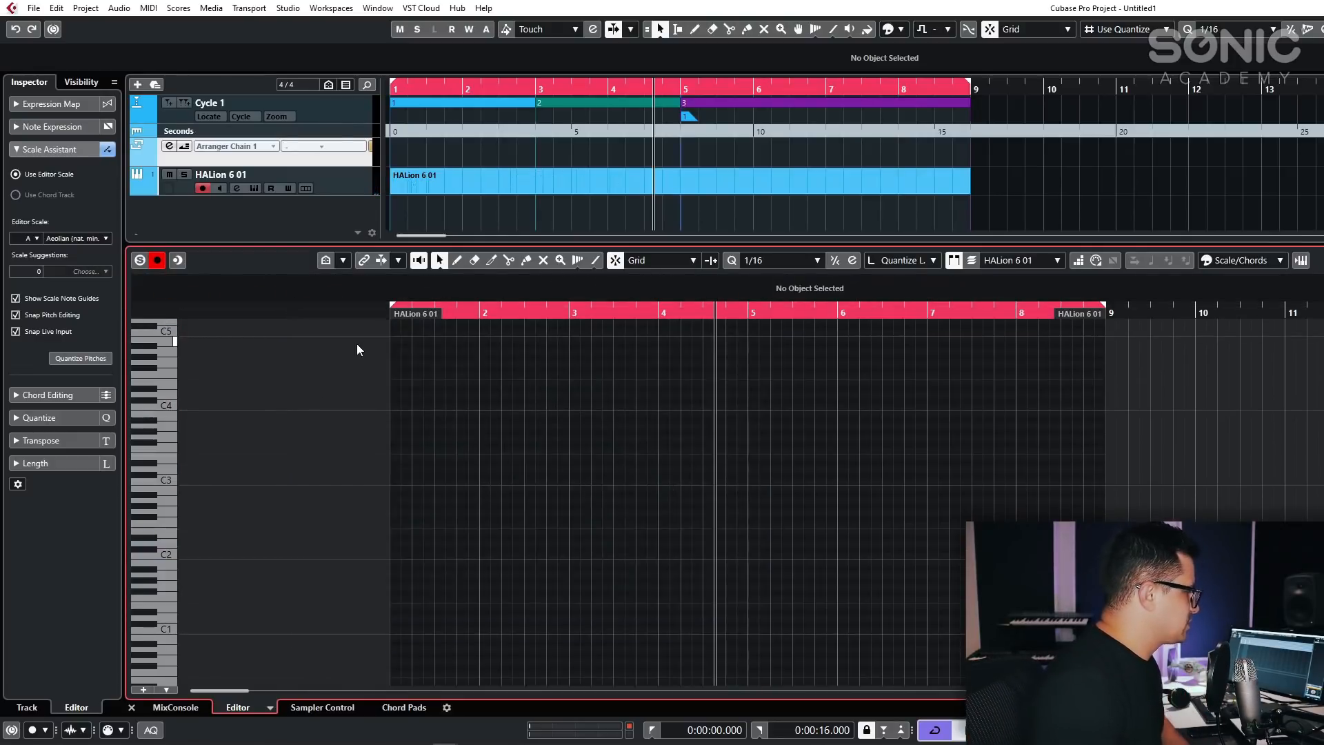
Draw one-bar triads in the HALion part: A major from A2 in bar 1 and Dsus2 from D3 in bar 2.
left_click(35, 393)
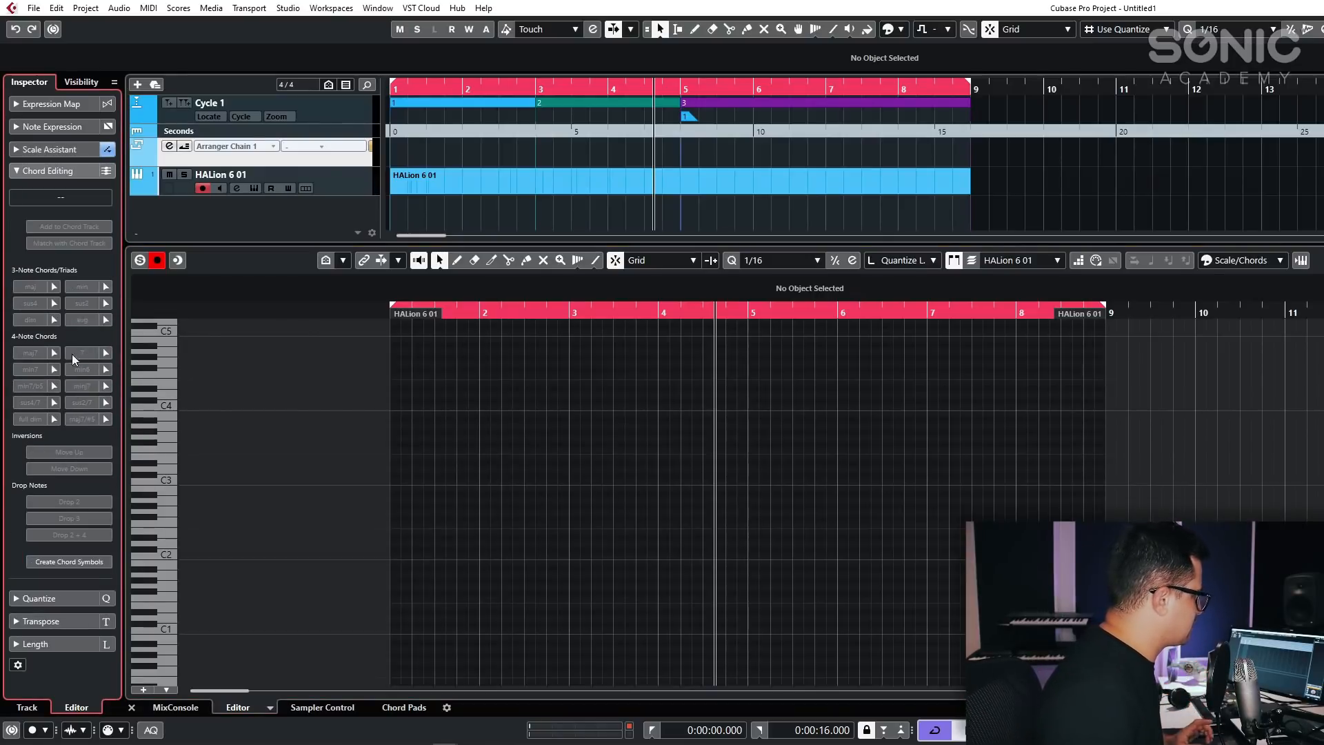
left_click(54, 288)
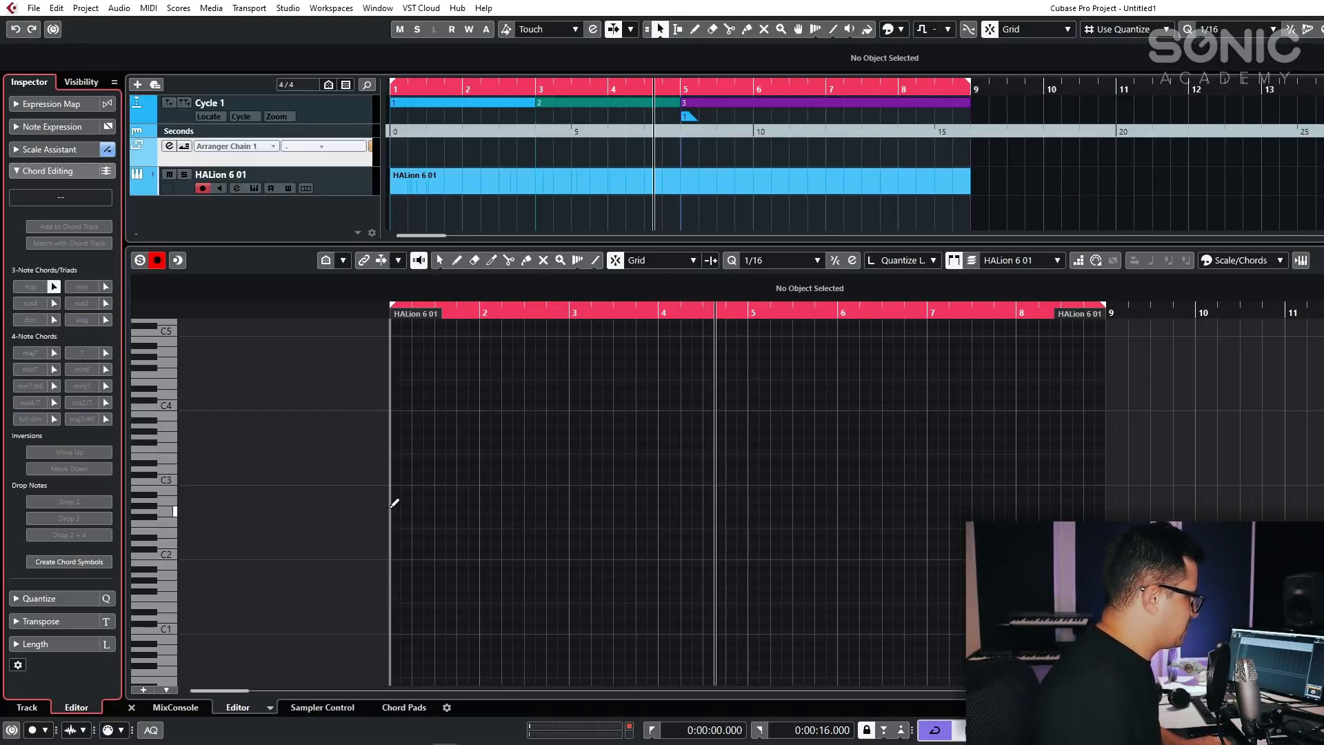
mouse_move(398, 497)
left_mouse_down()
mouse_move(487, 508)
mouse_move(482, 520)
left_mouse_up()
left_click(107, 287)
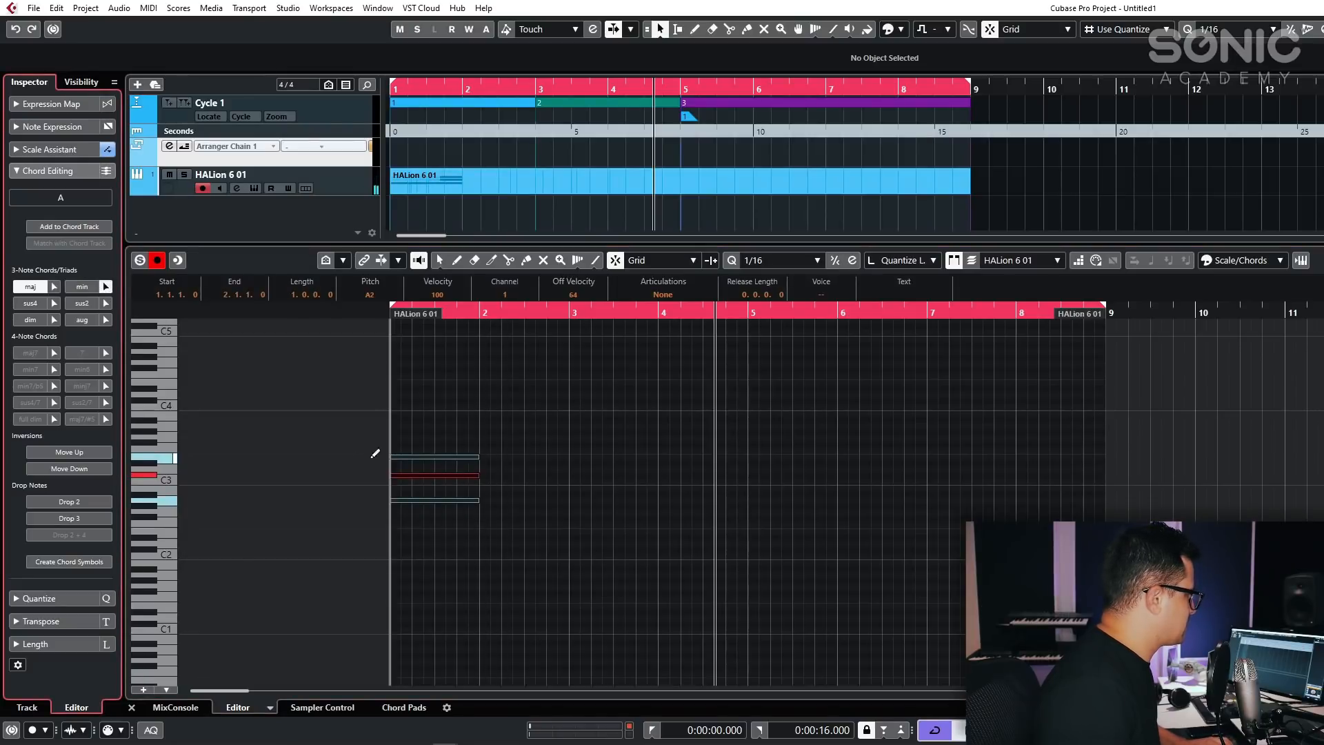
mouse_move(486, 467)
left_mouse_down()
mouse_move(551, 464)
mouse_move(572, 479)
mouse_move(540, 443)
left_mouse_up()
left_click(82, 303)
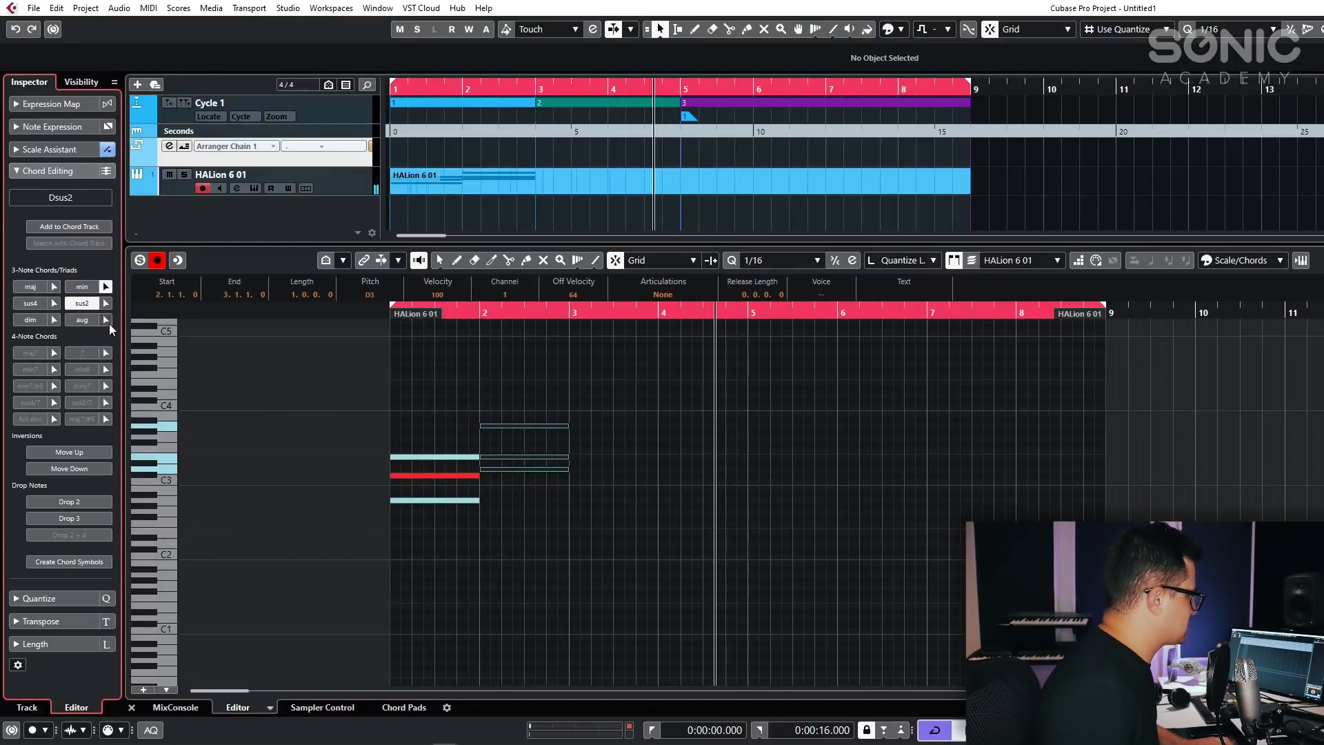
Add a one-bar B♭ augmented triad in bar 3 and an F# diminished triad from F#2 in bar 4.
left_click(82, 319)
left_click_drag(572, 493, 665, 491)
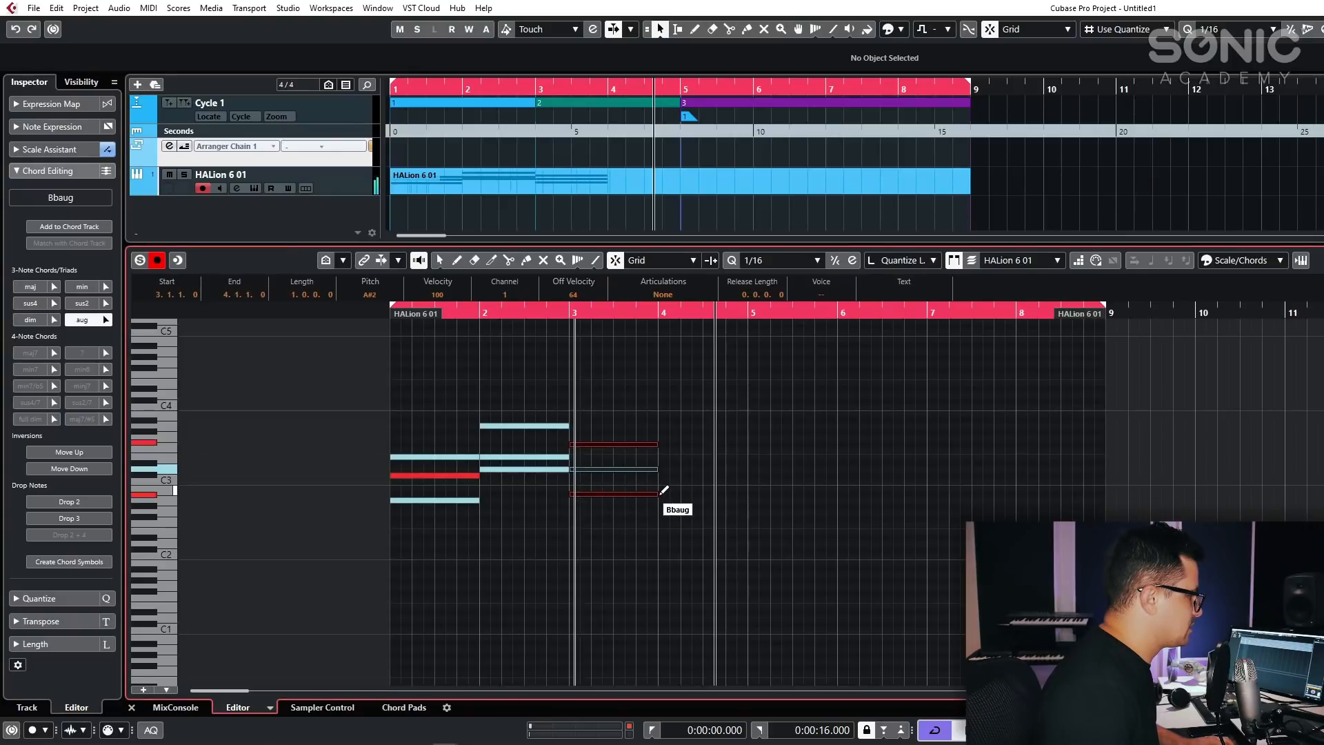
left_click(49, 320)
left_click_drag(660, 518, 753, 524)
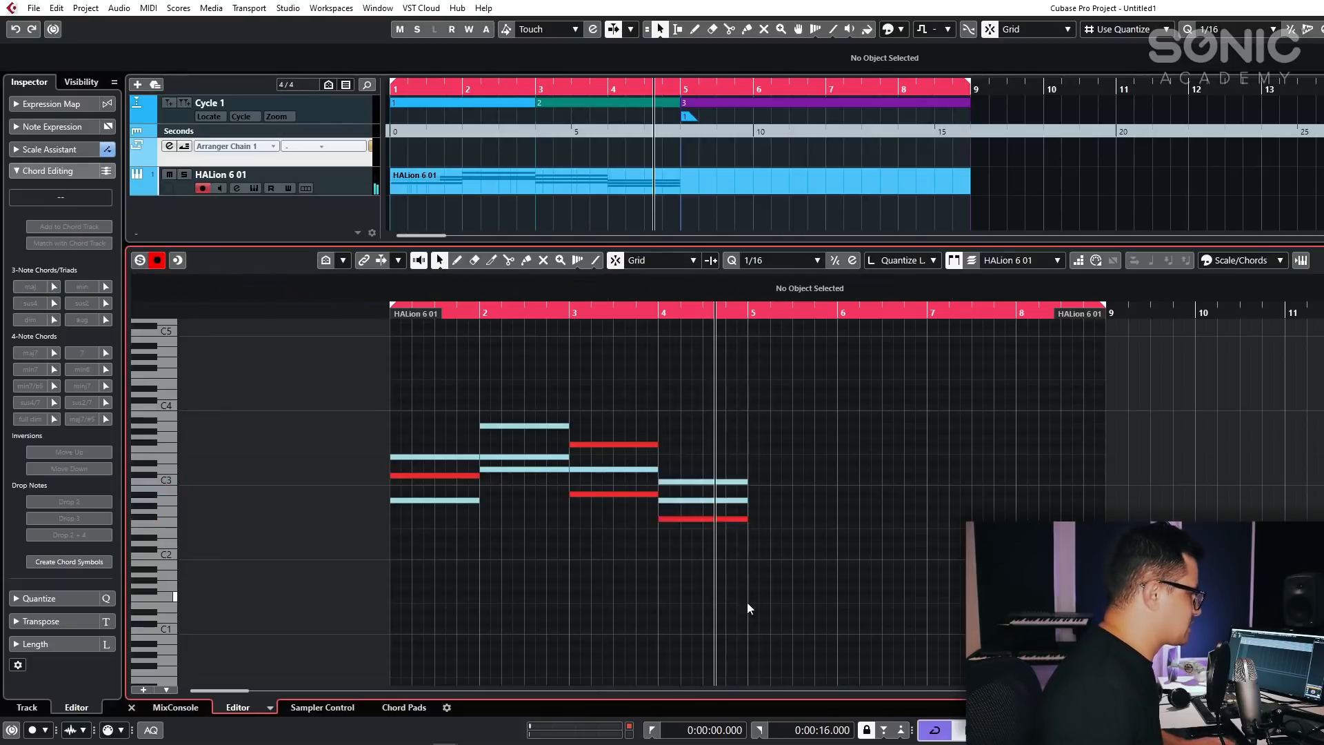
Set the cycle locators around the four chords and limit the editor to the pitches that contain notes.
left_click_drag(749, 607, 362, 384)
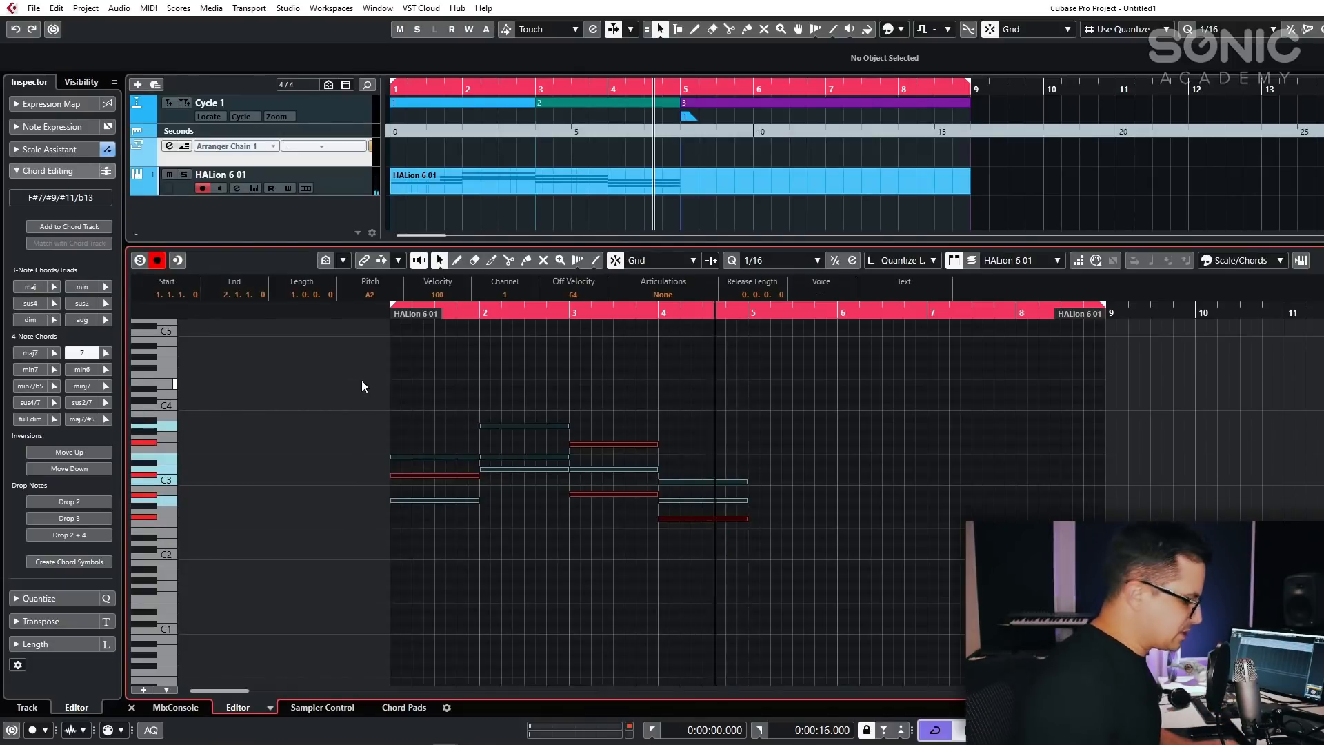
key("p")
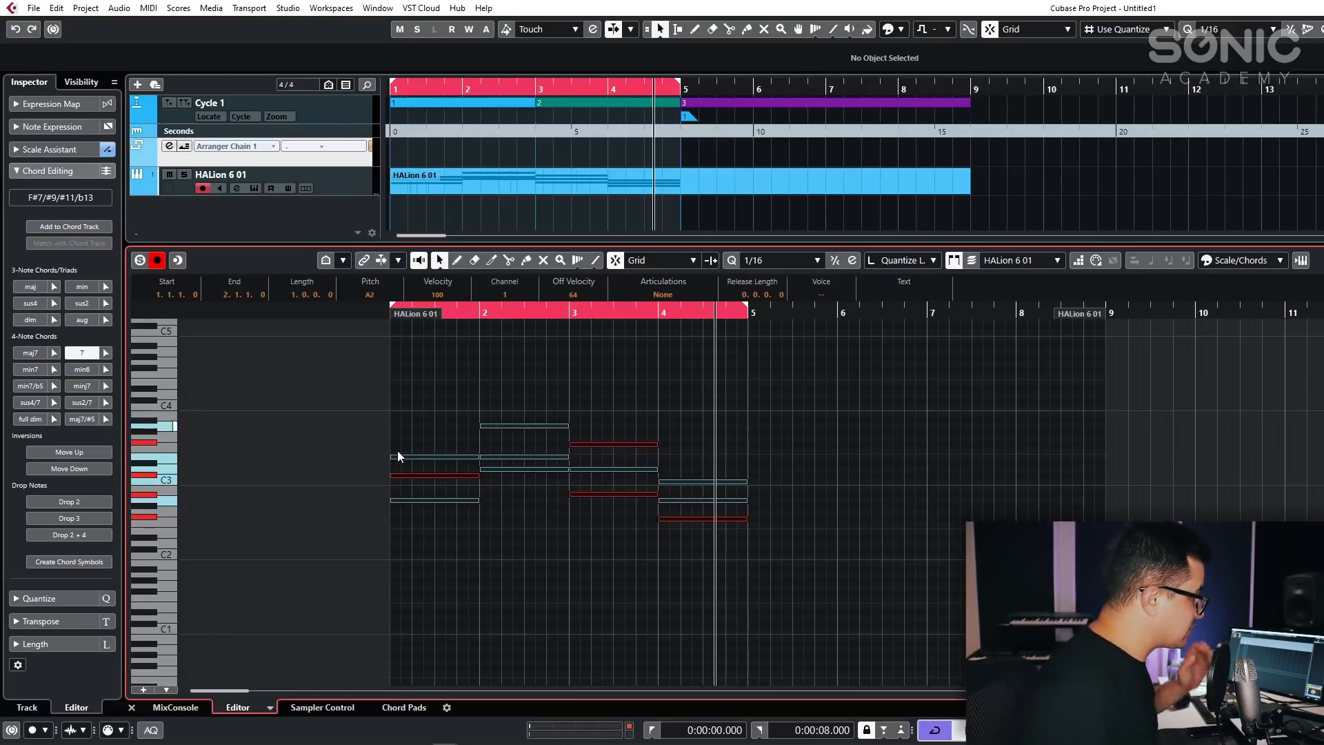
left_click(857, 580)
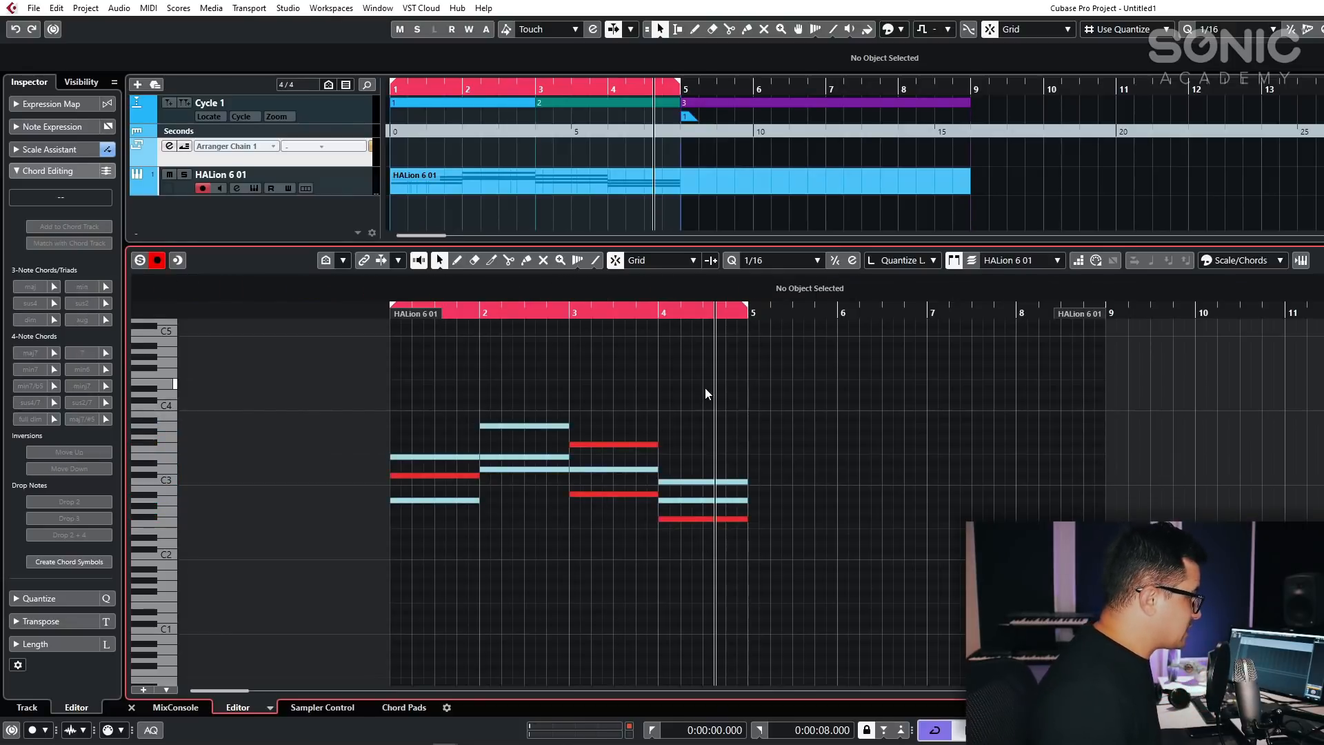
left_click_drag(794, 592, 366, 349)
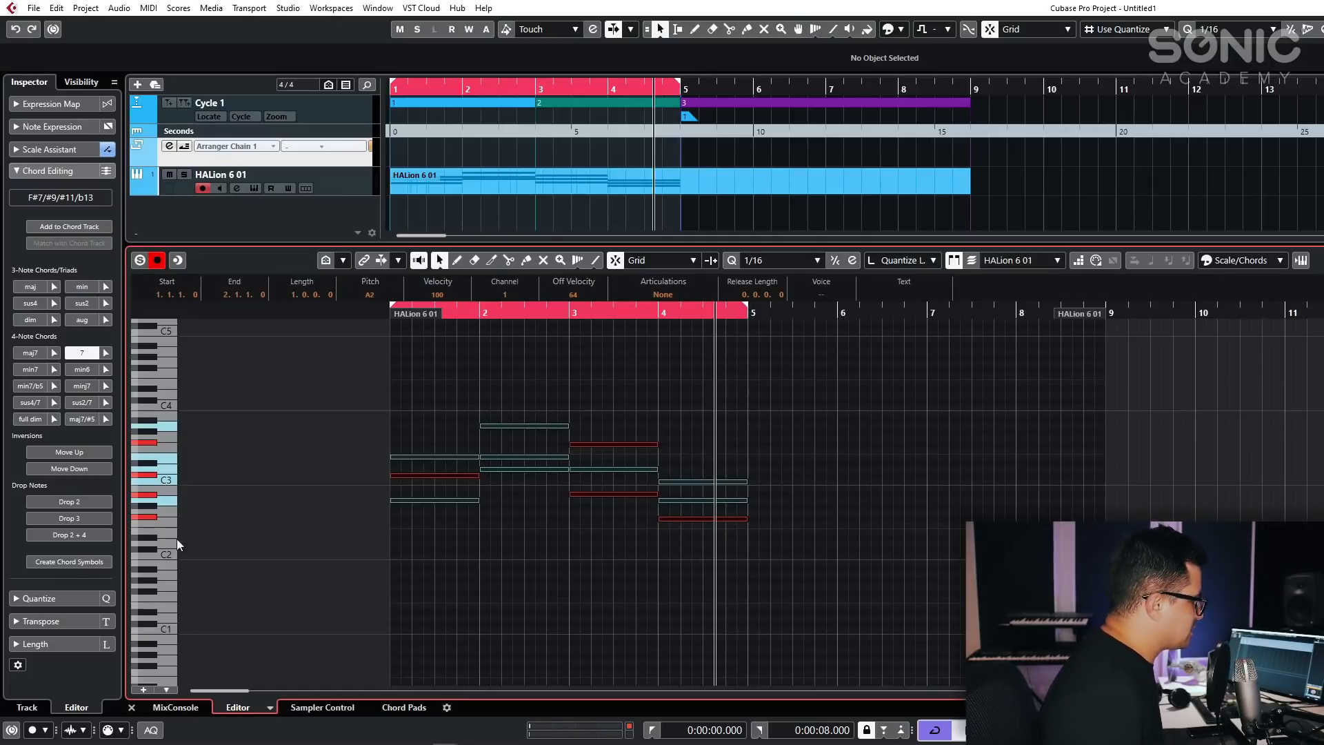
left_click(324, 260)
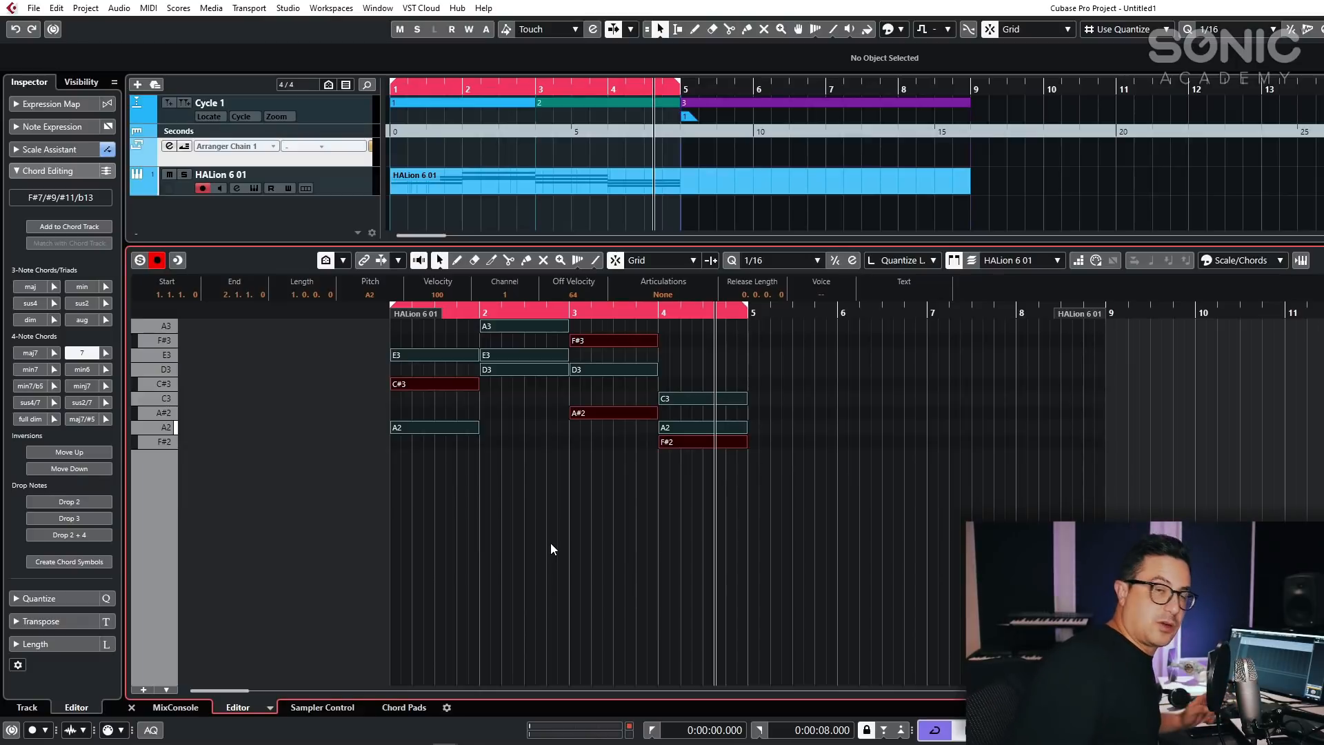
Quantize the pitches of all four chords to the A Aeolian editor scale and play the result from bar 1.
left_click_drag(805, 567, 327, 285)
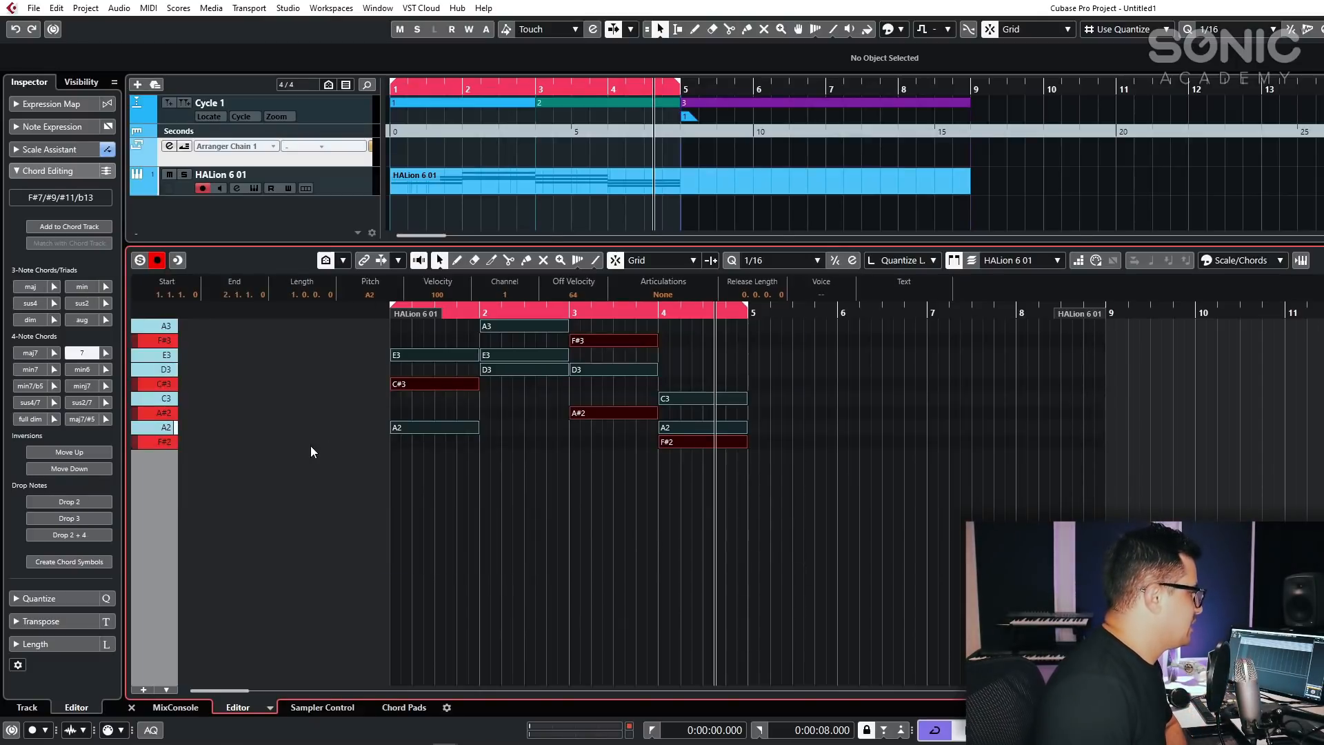
left_click(38, 149)
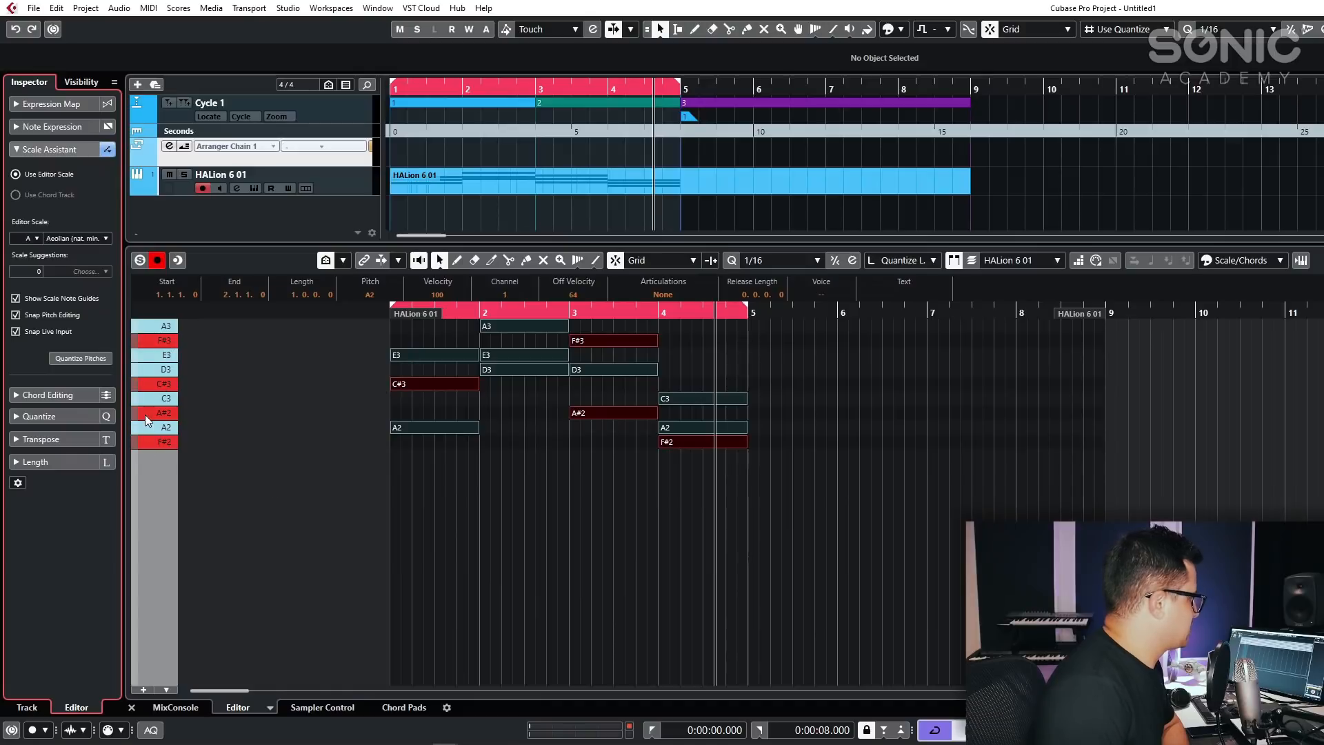
left_click(57, 361)
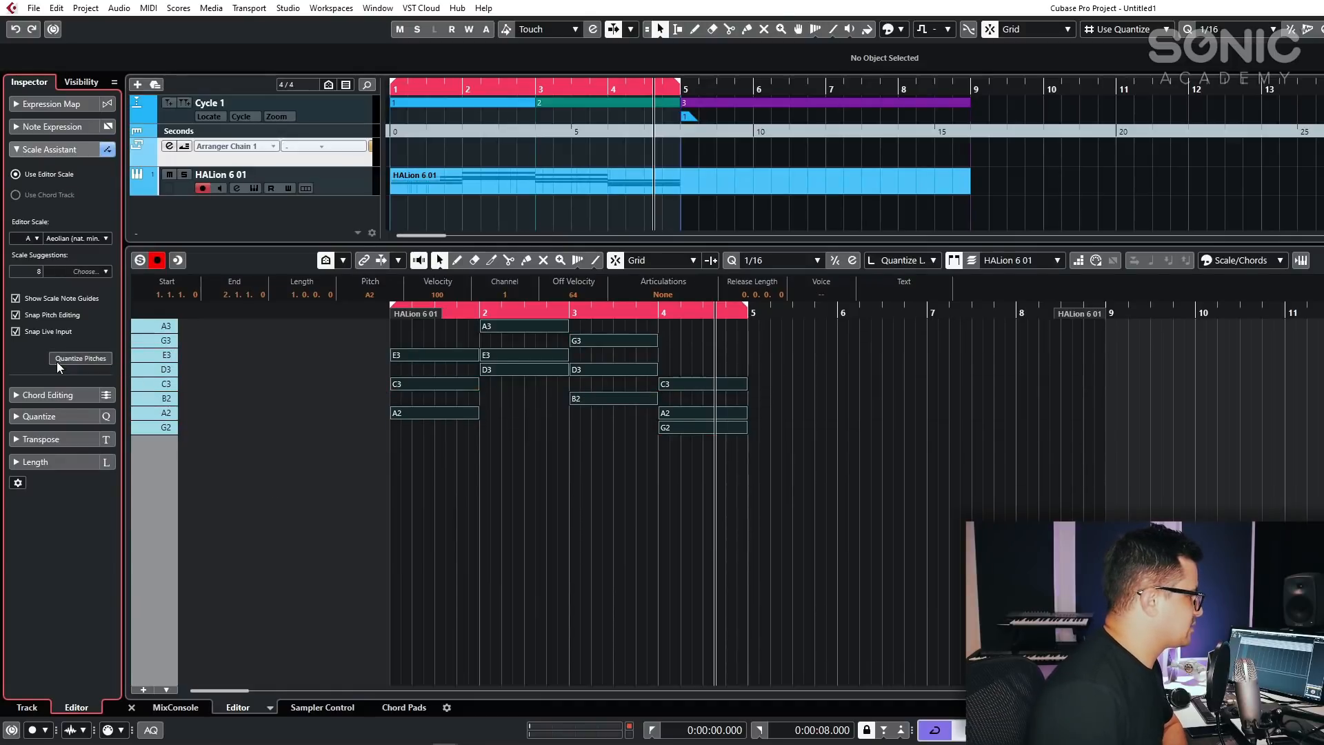
key("period")
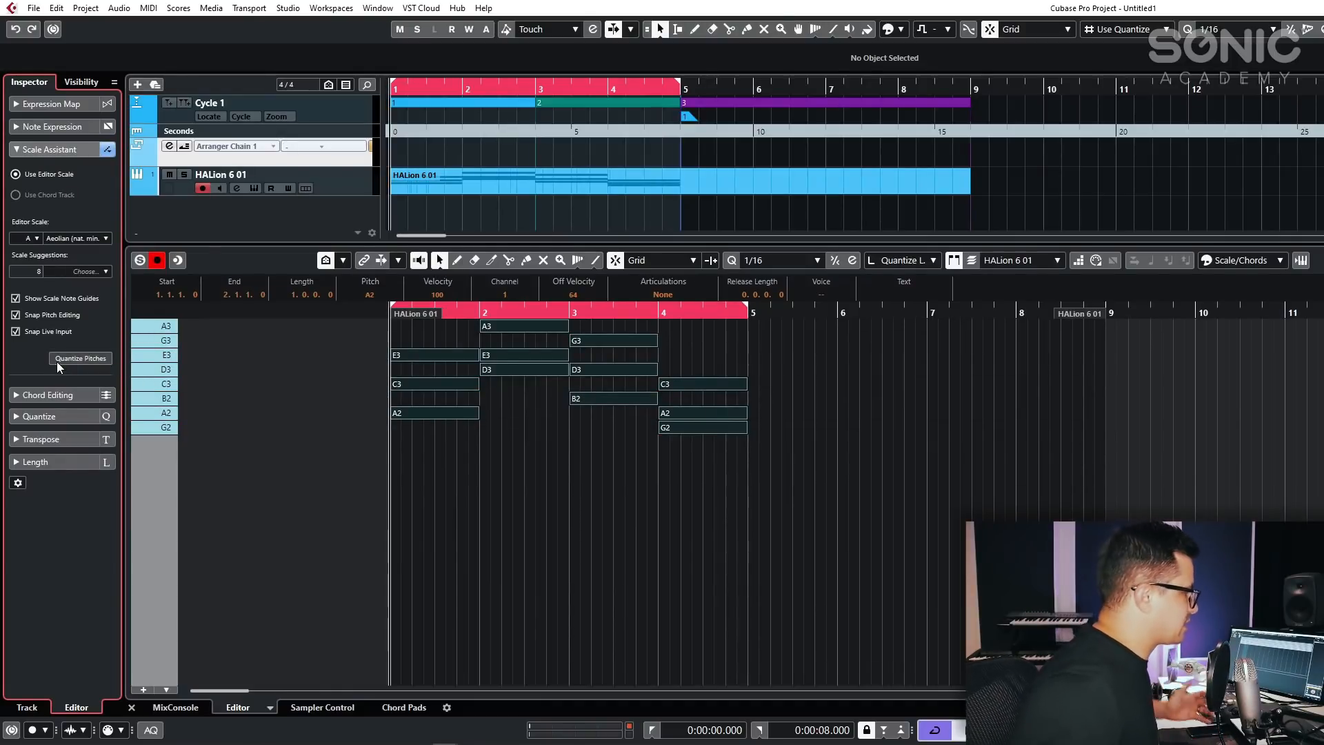
key("space")
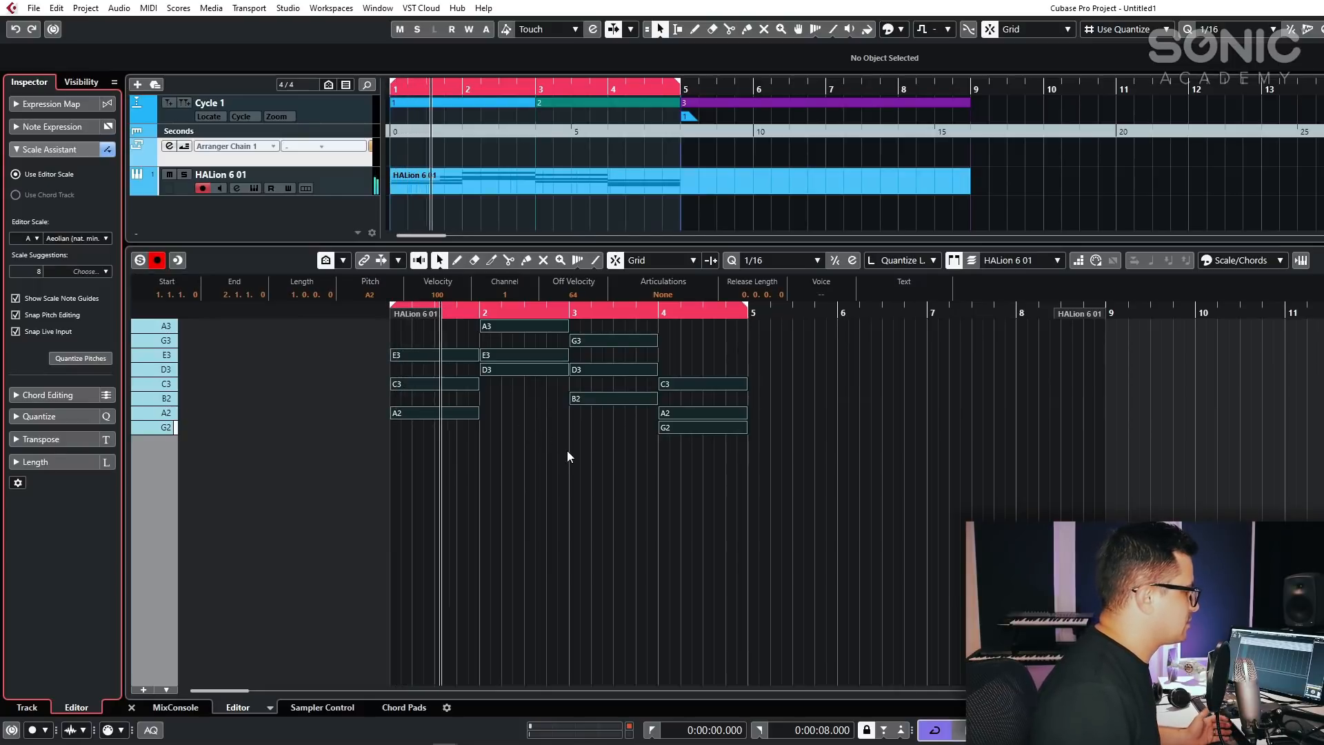
left_click(648, 478)
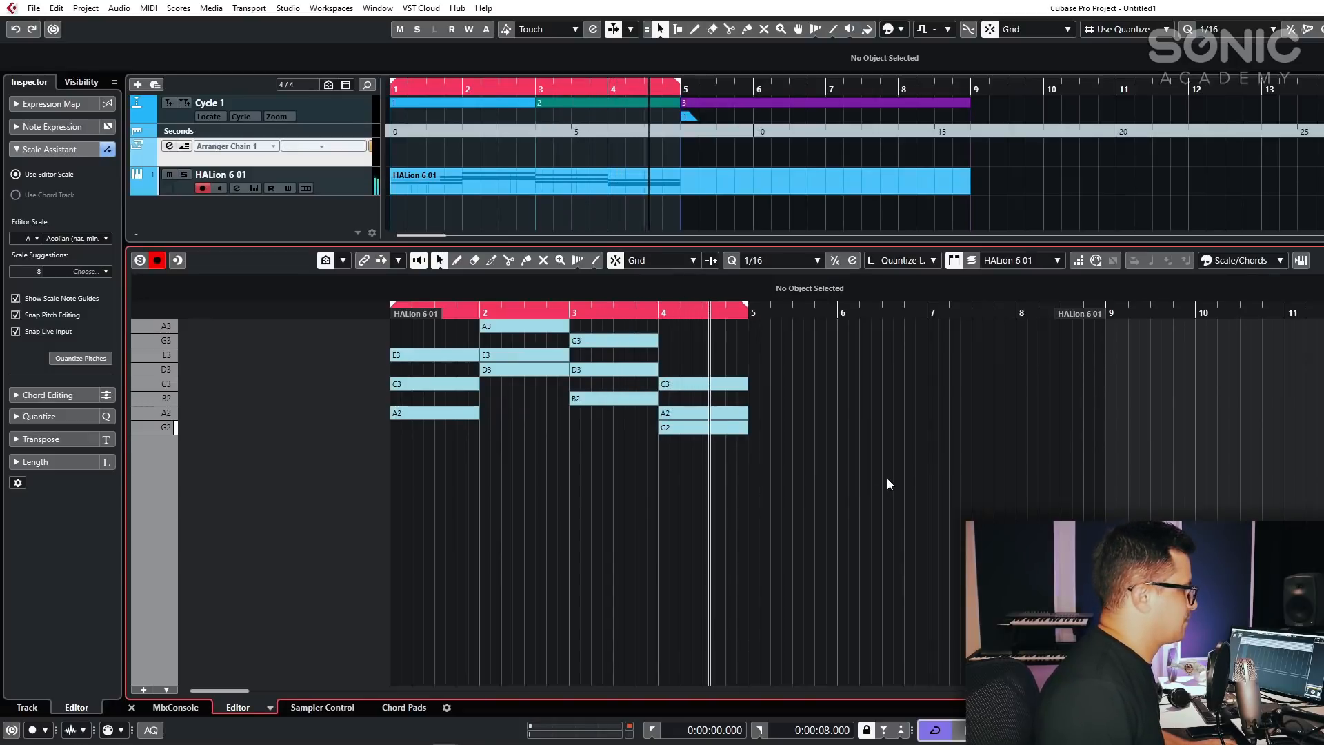
Create chord symbols from all the chord notes, including bass notes and tensions and detecting arpeggios.
left_click_drag(853, 497, 399, 326)
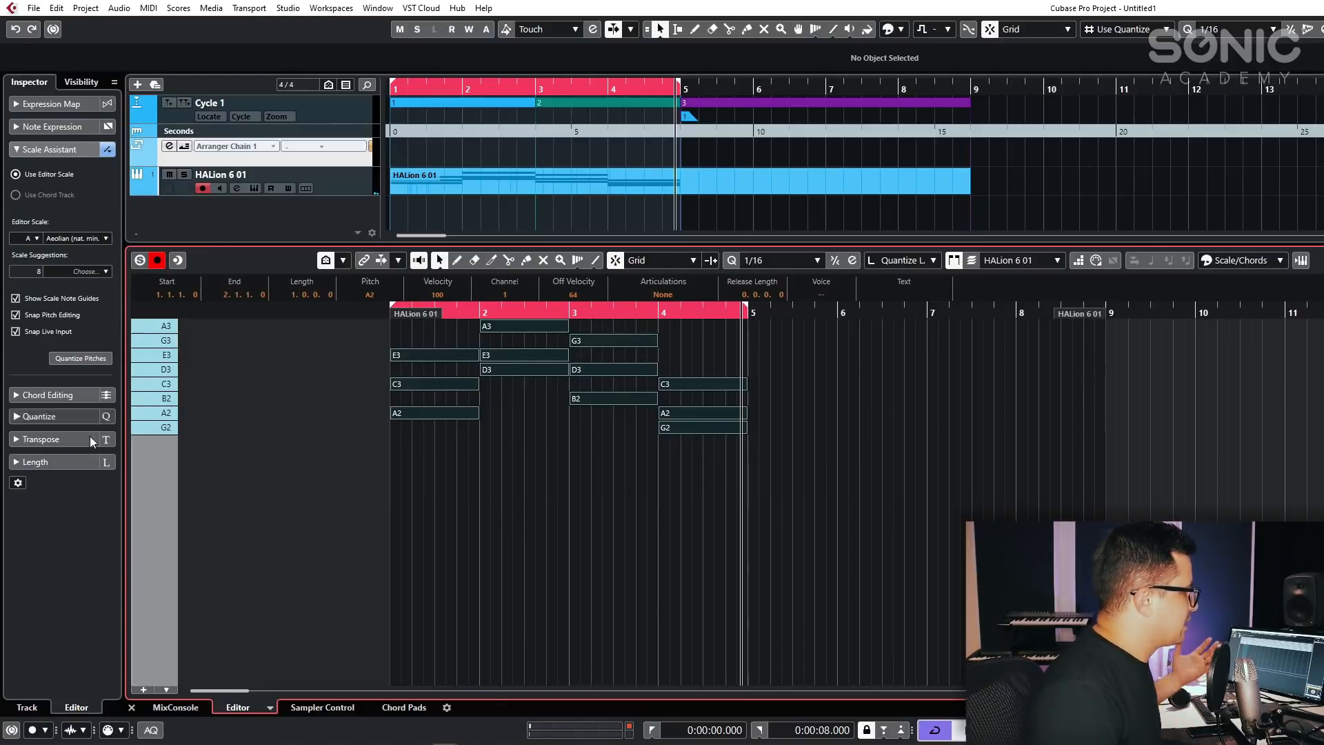
left_click(66, 394)
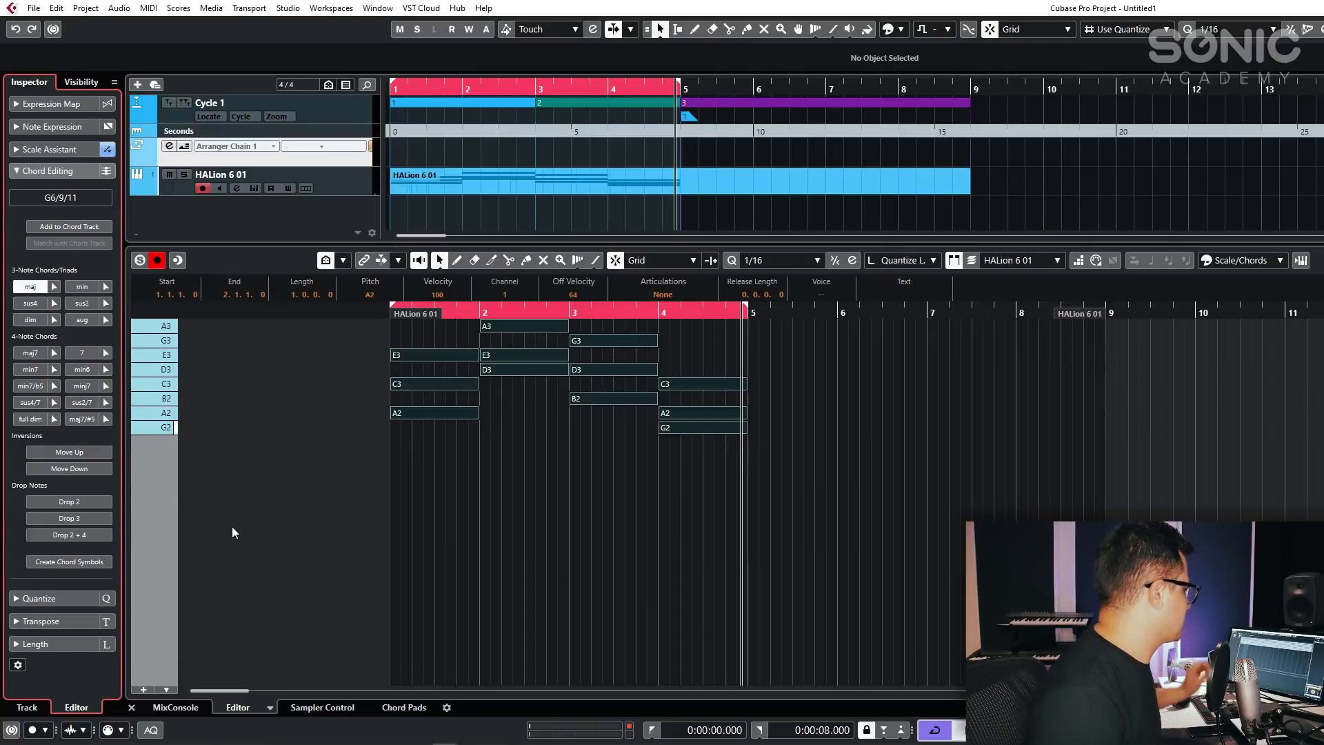
left_click(76, 563)
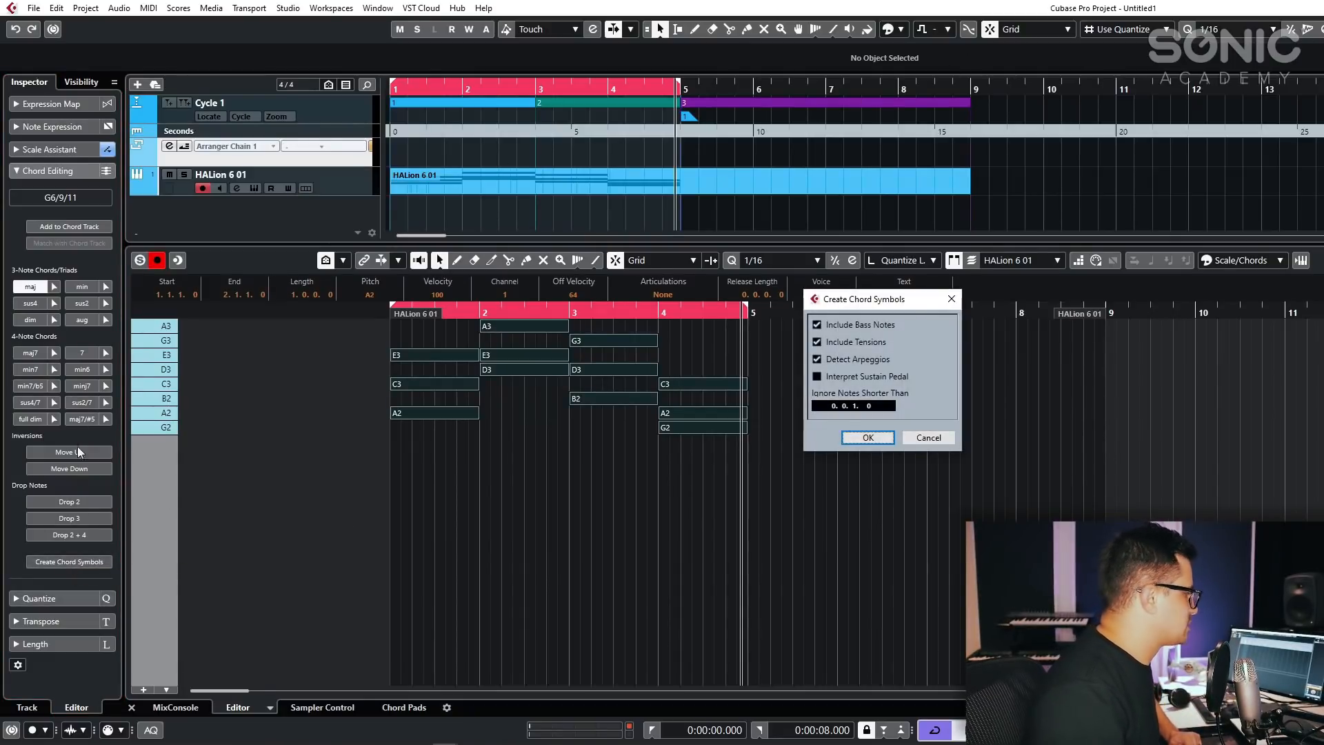
left_click(868, 437)
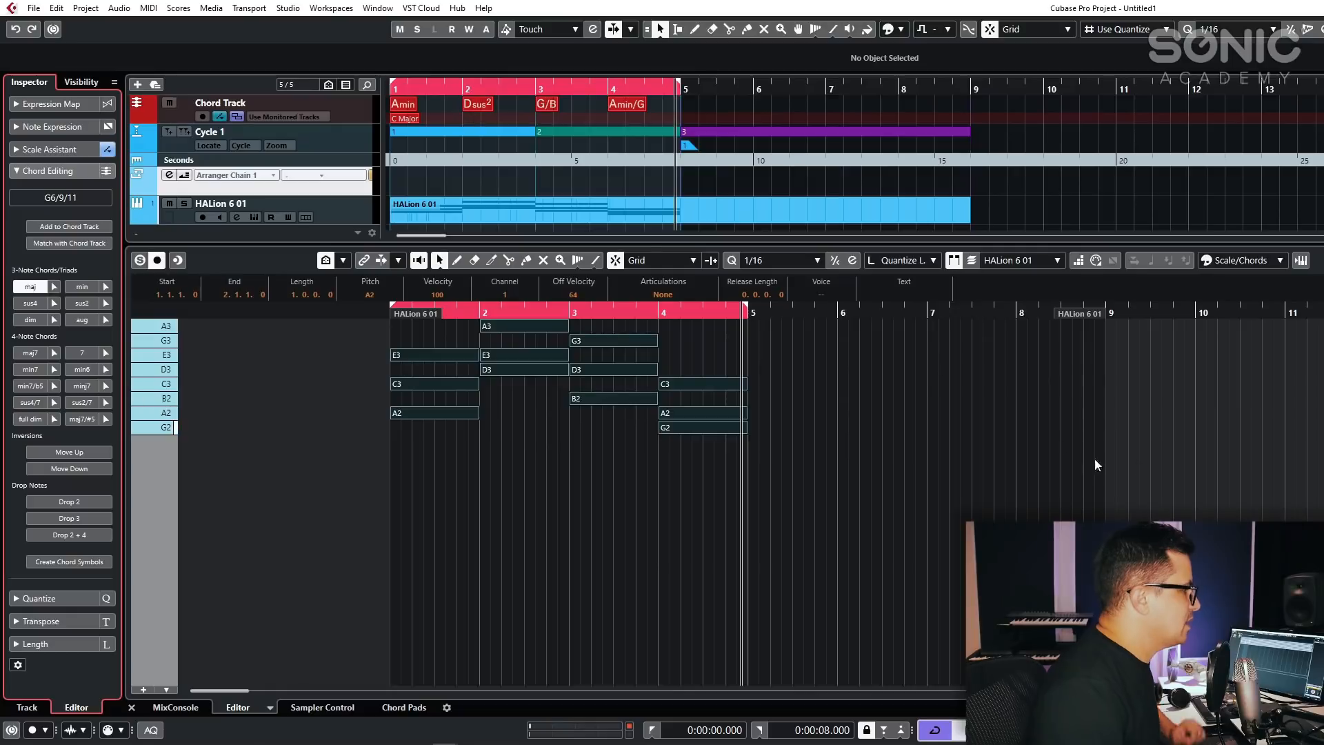
Show the chord track among the global tracks in the separate Key Editor window and select the G/B chord event.
left_click(1322, 260)
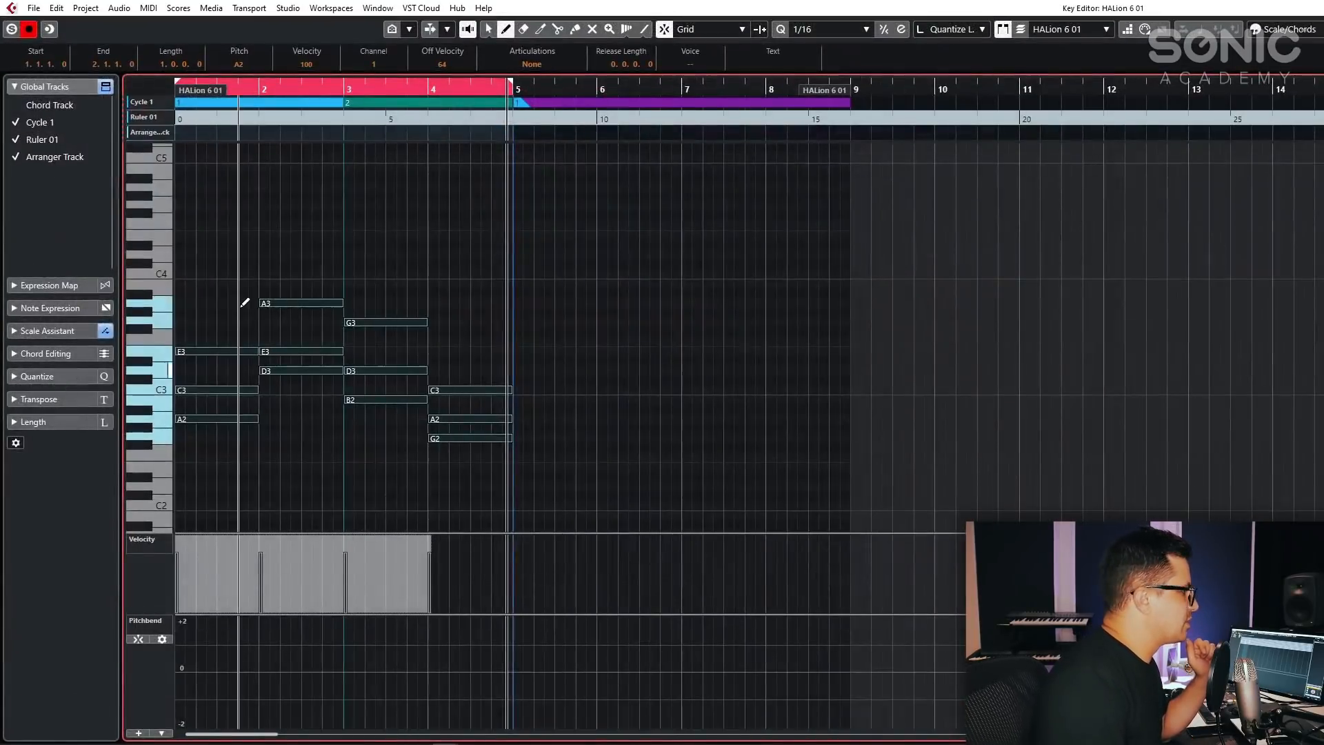
left_click(15, 104)
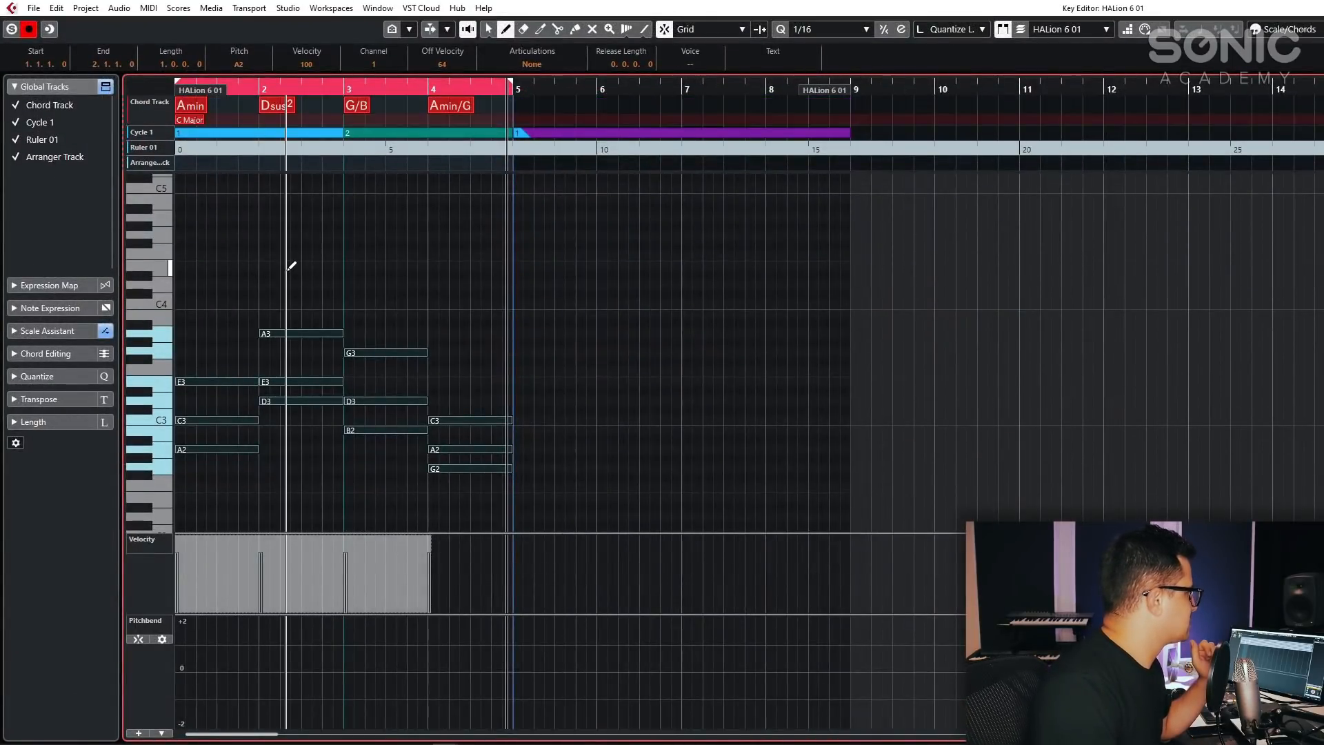
key("1")
left_click(356, 106)
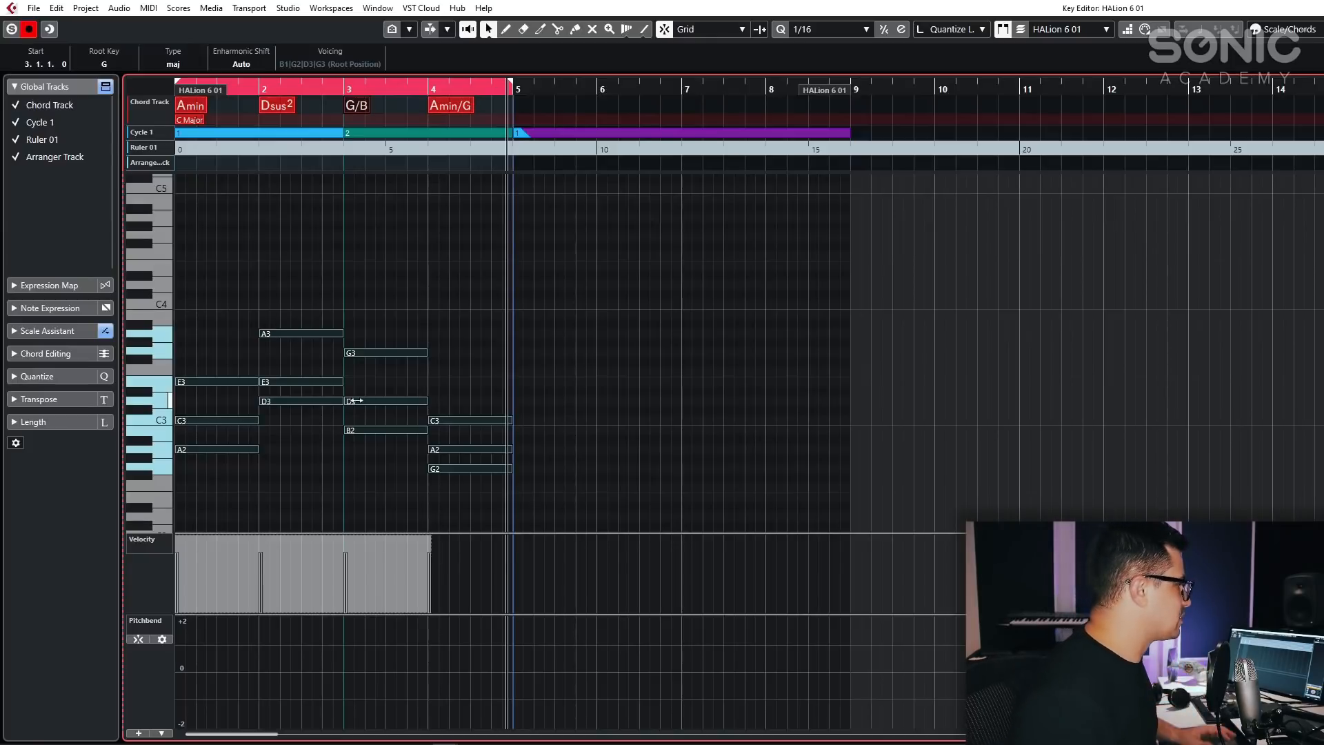
Delete all the chord notes from the part while leaving the chord track events in place.
left_click(552, 350)
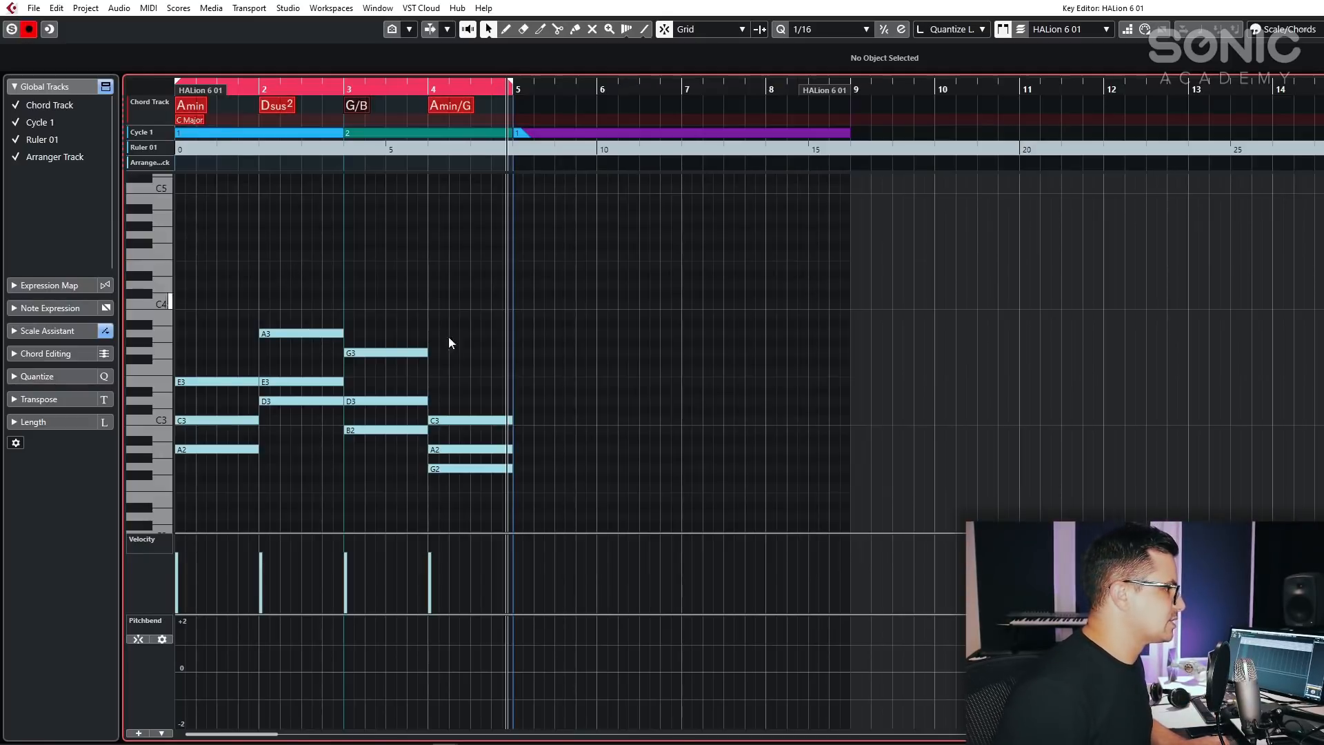
left_click_drag(559, 272, 201, 506)
key("Delete")
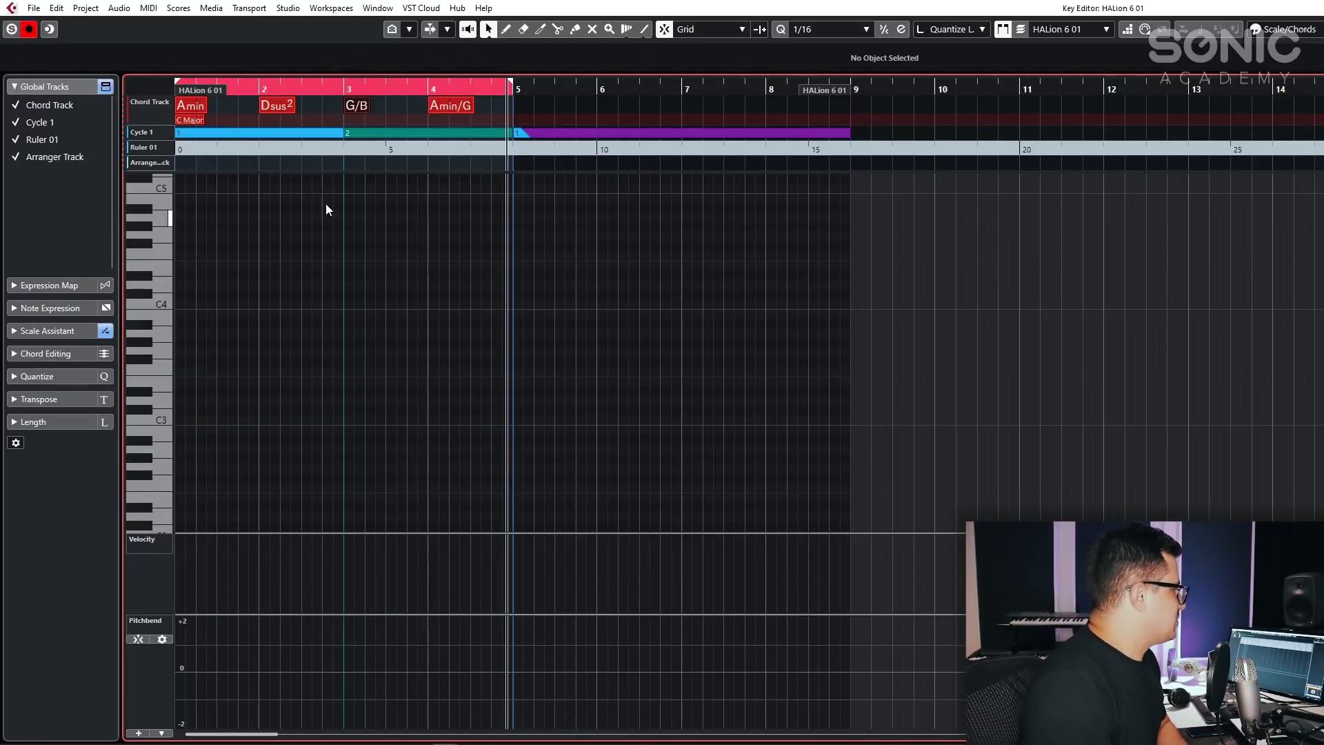
Collapse the Global Tracks section, undo the deletion of the chord notes, and select all notes.
left_click(53, 87)
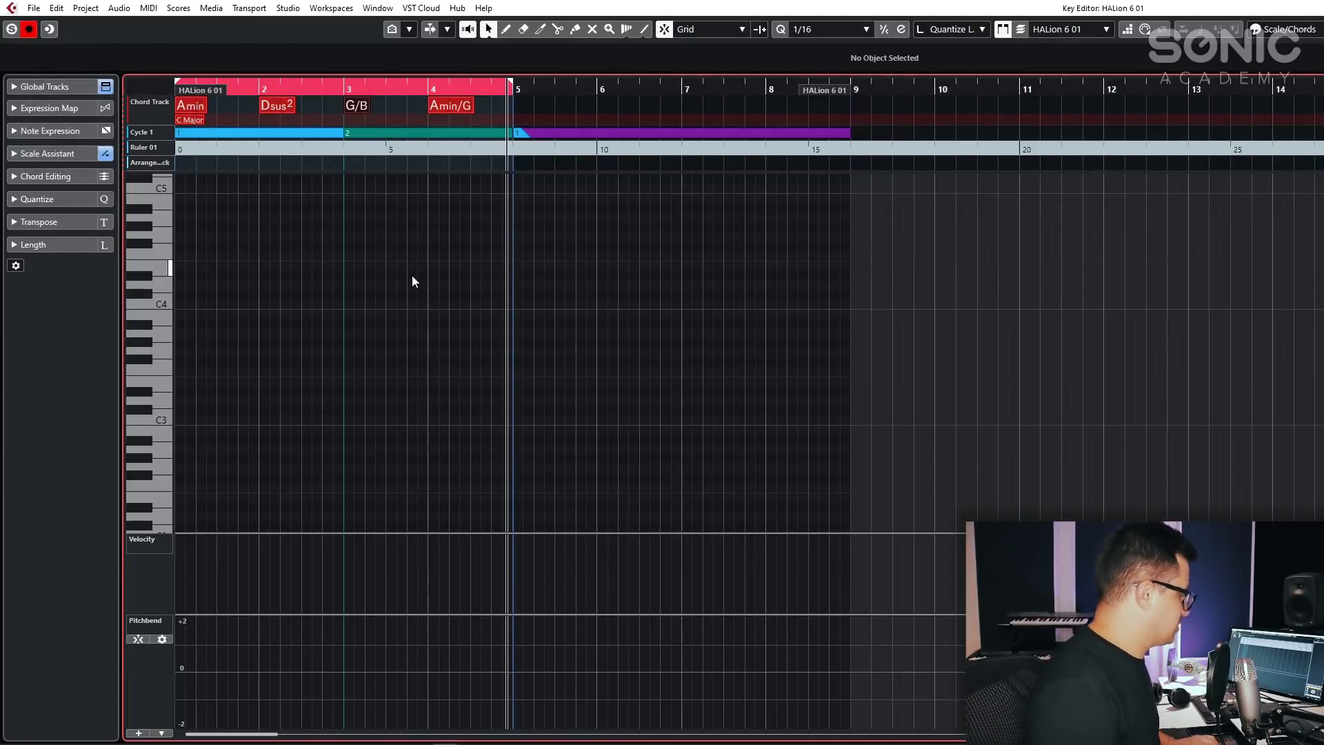
key("ctrl+z")
key("ctrl+a")
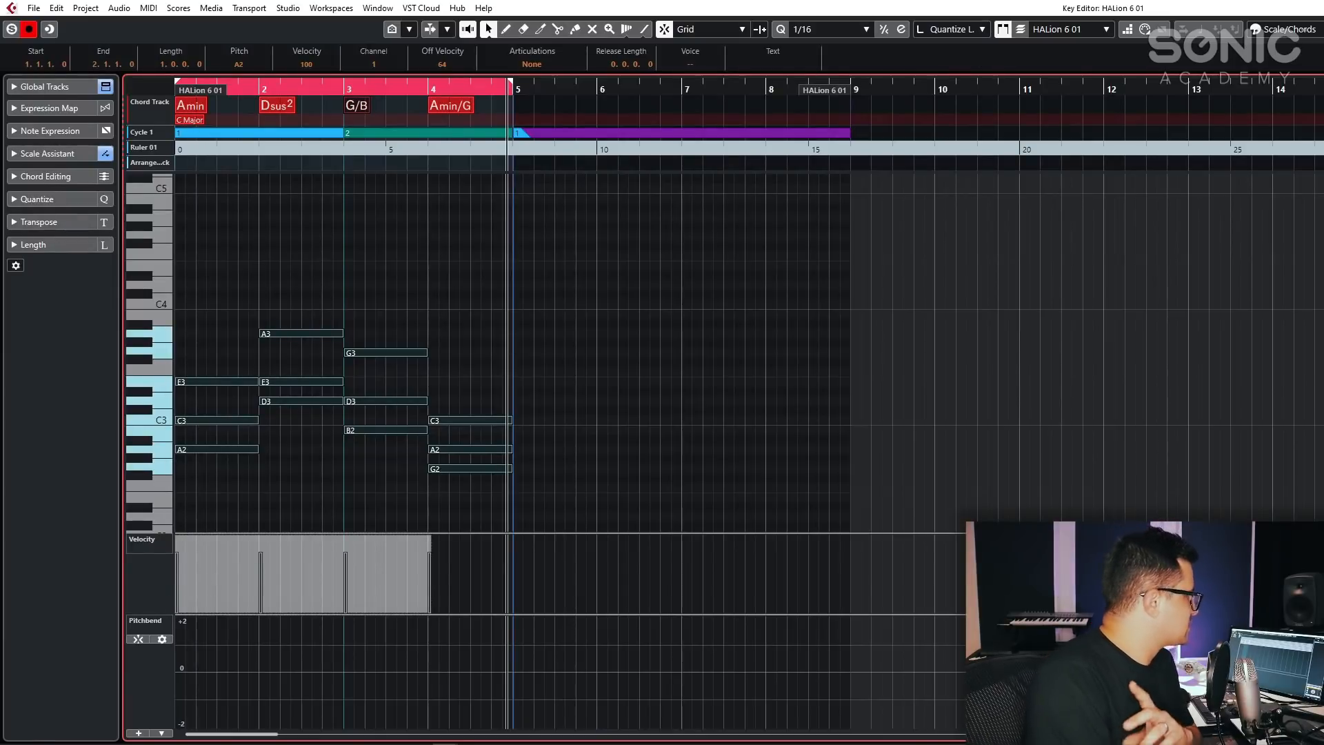
Close the separate Key Editor window, show the chord part in the Score Editor, and close the editor zone again.
key("ctrl+w")
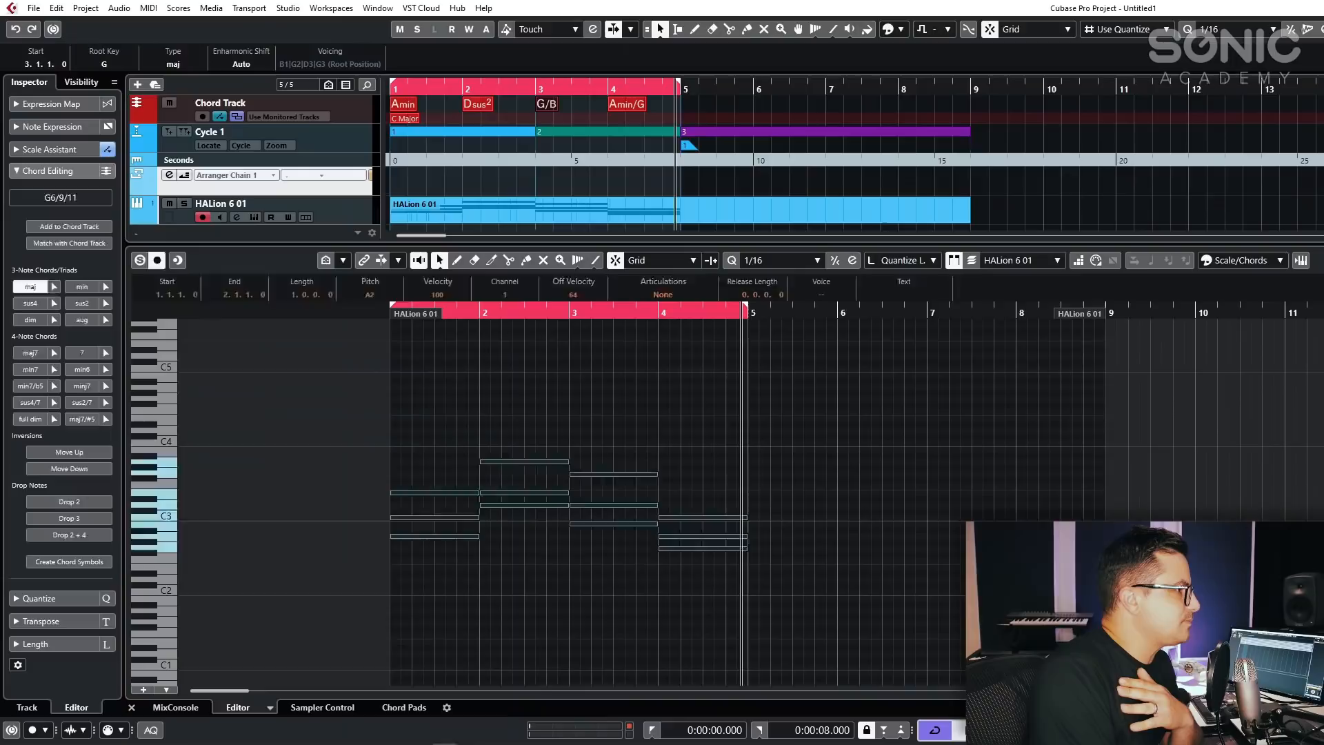
left_click(1206, 296)
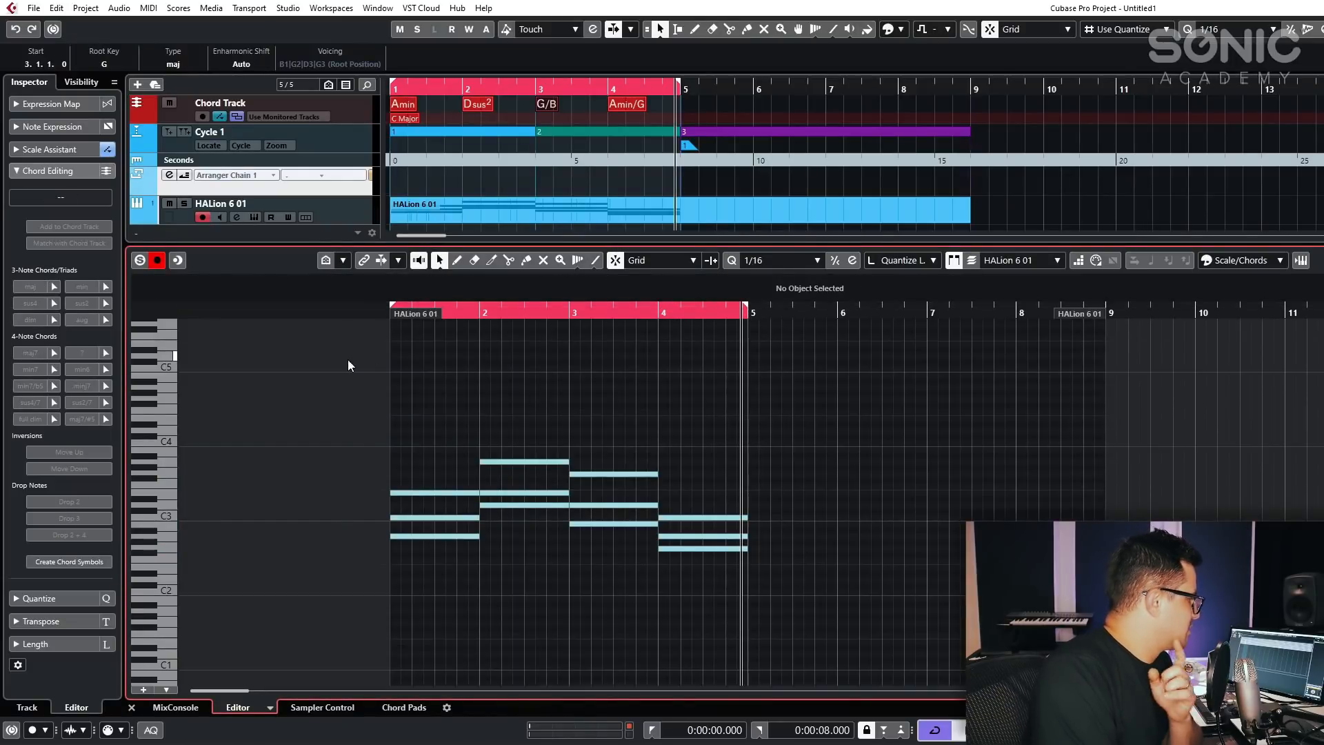
left_click(270, 708)
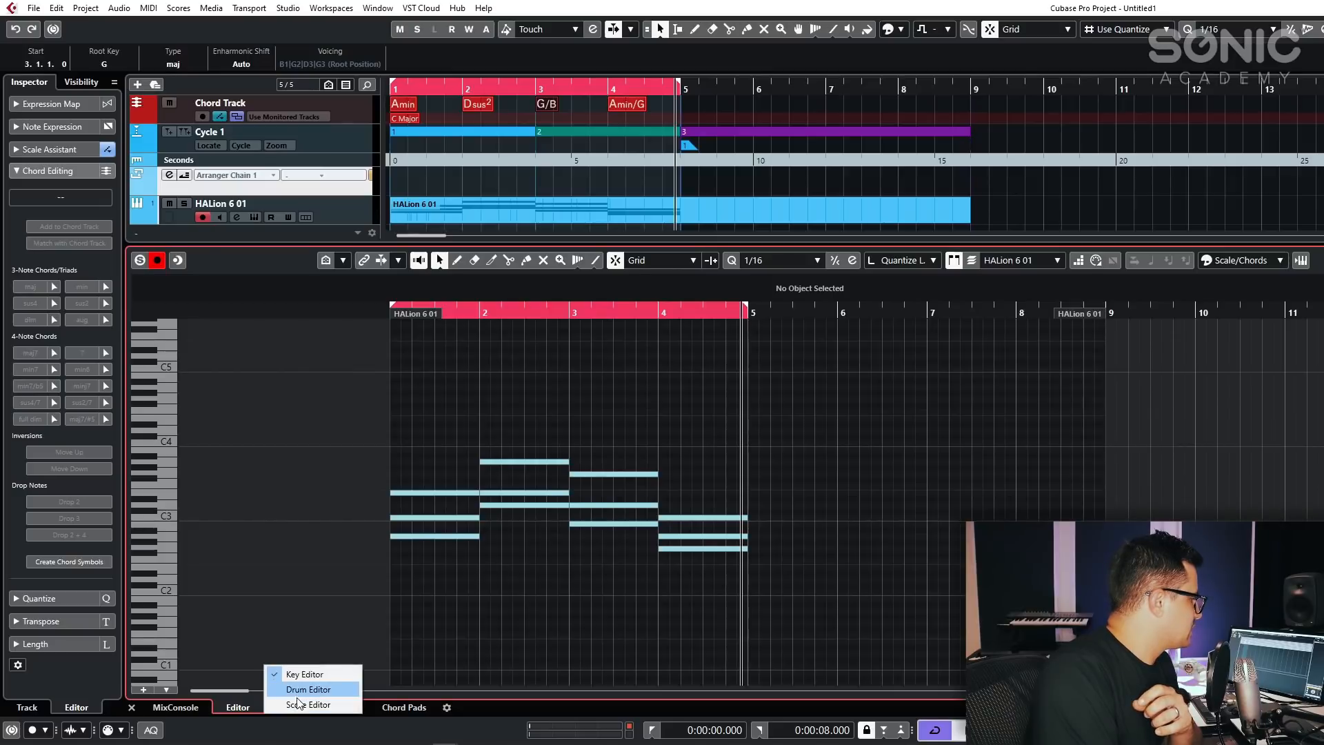
left_click(299, 704)
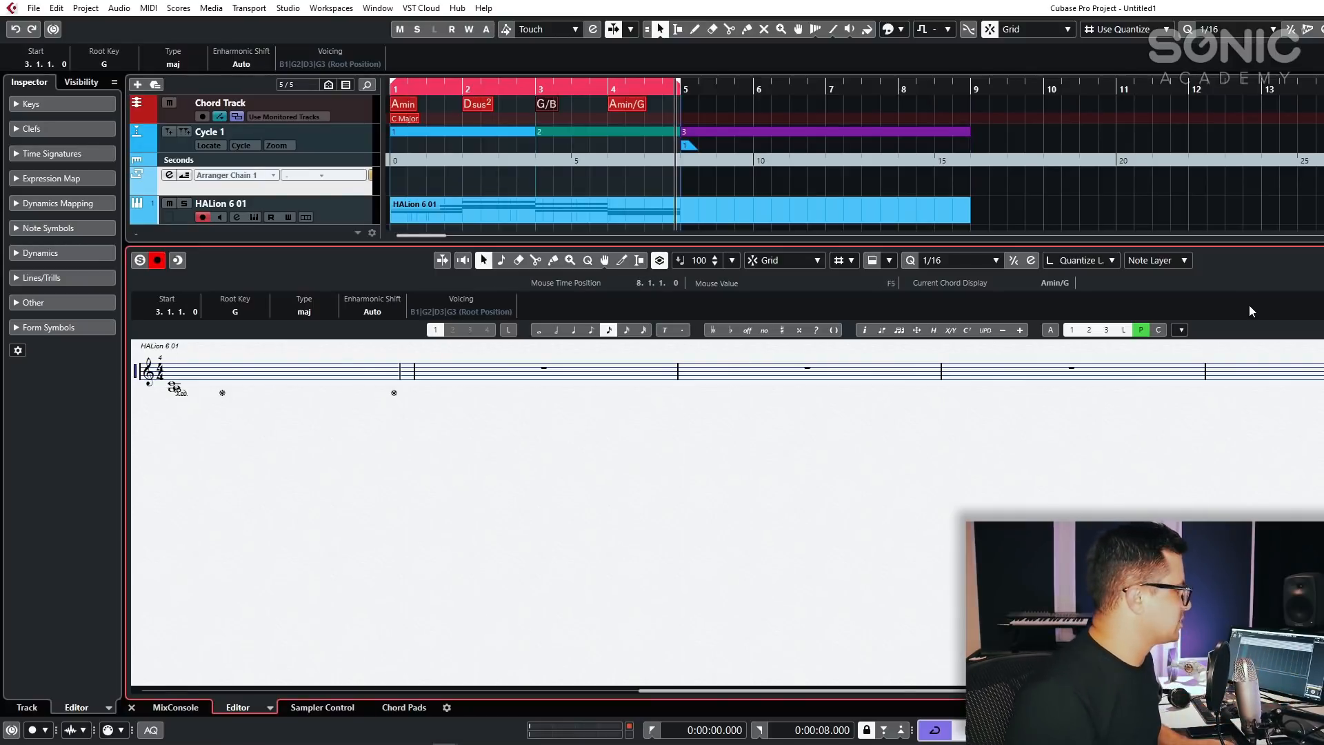
key("Return")
left_click(825, 336)
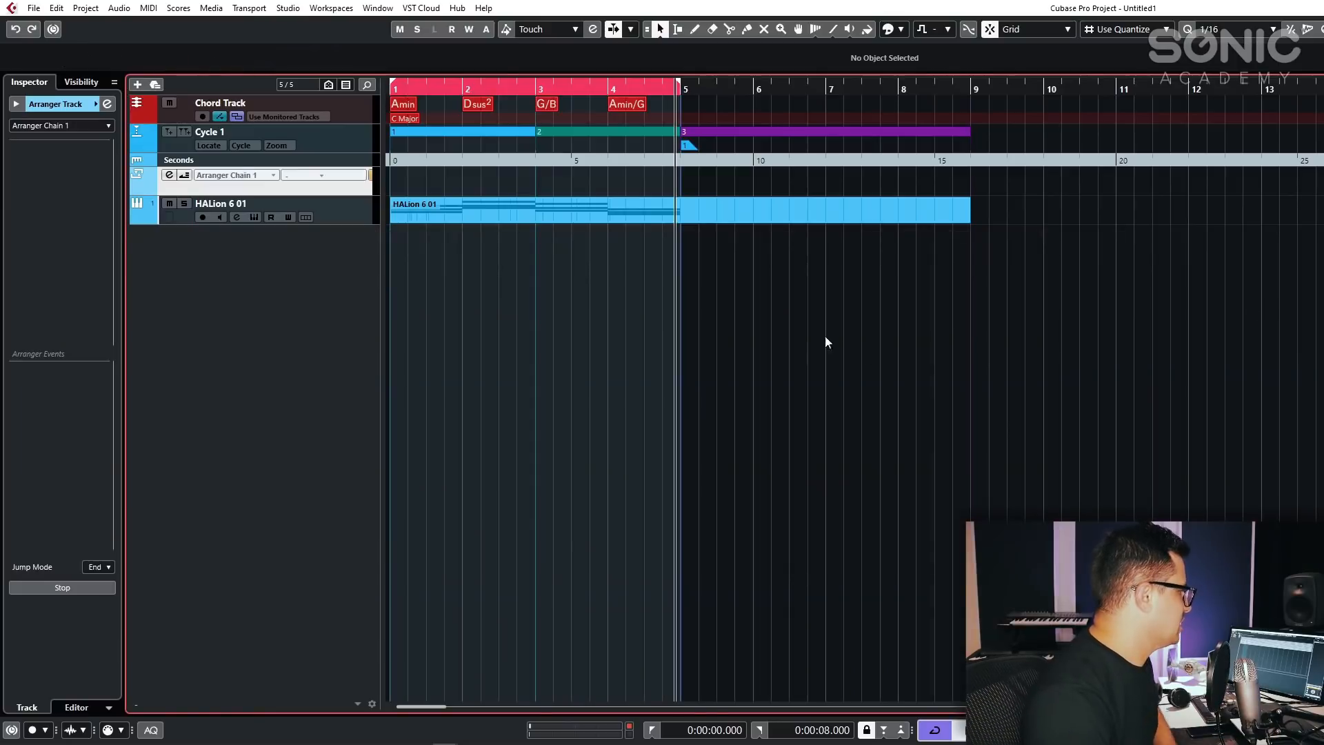
Delete the HALion 6 01 part and remove all tracks from the project.
left_click(809, 222)
key("Delete")
left_click_drag(1114, 352, 589, 191)
left_click(347, 158)
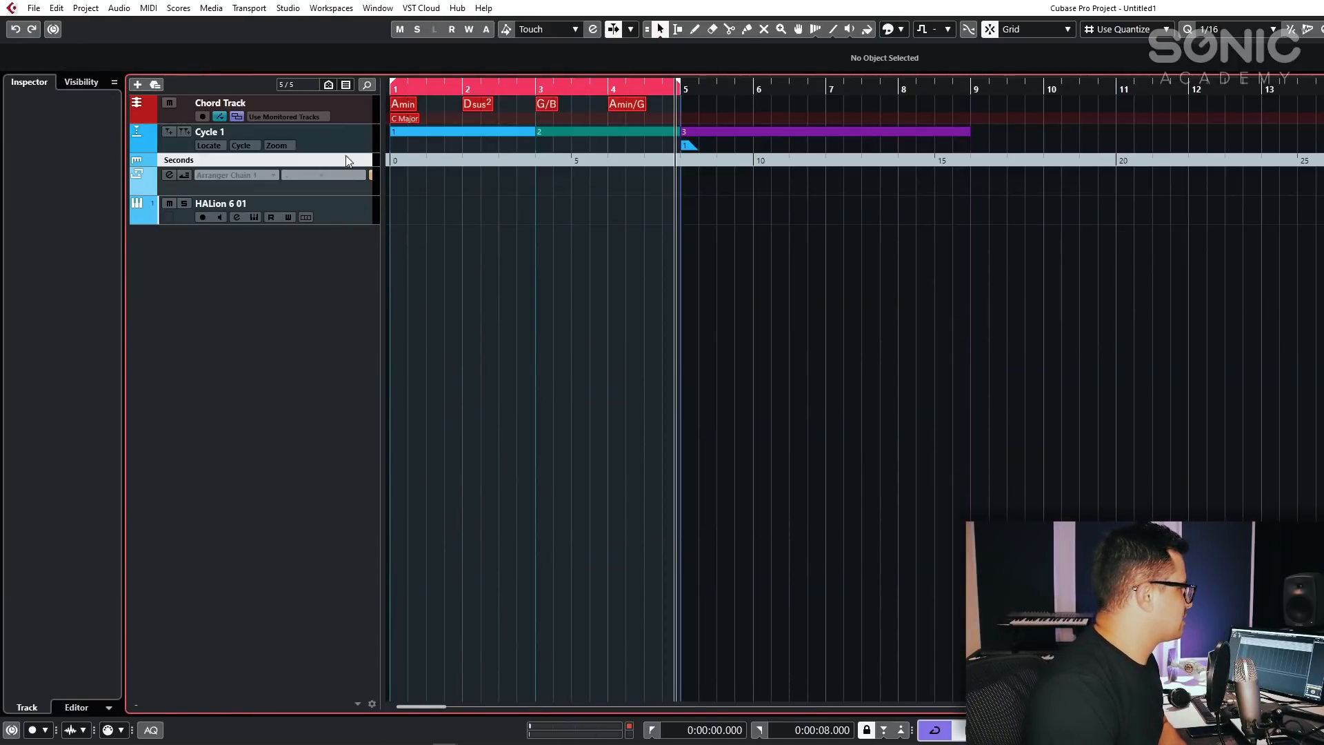
left_click(341, 188)
left_click(358, 117)
right_click(358, 117)
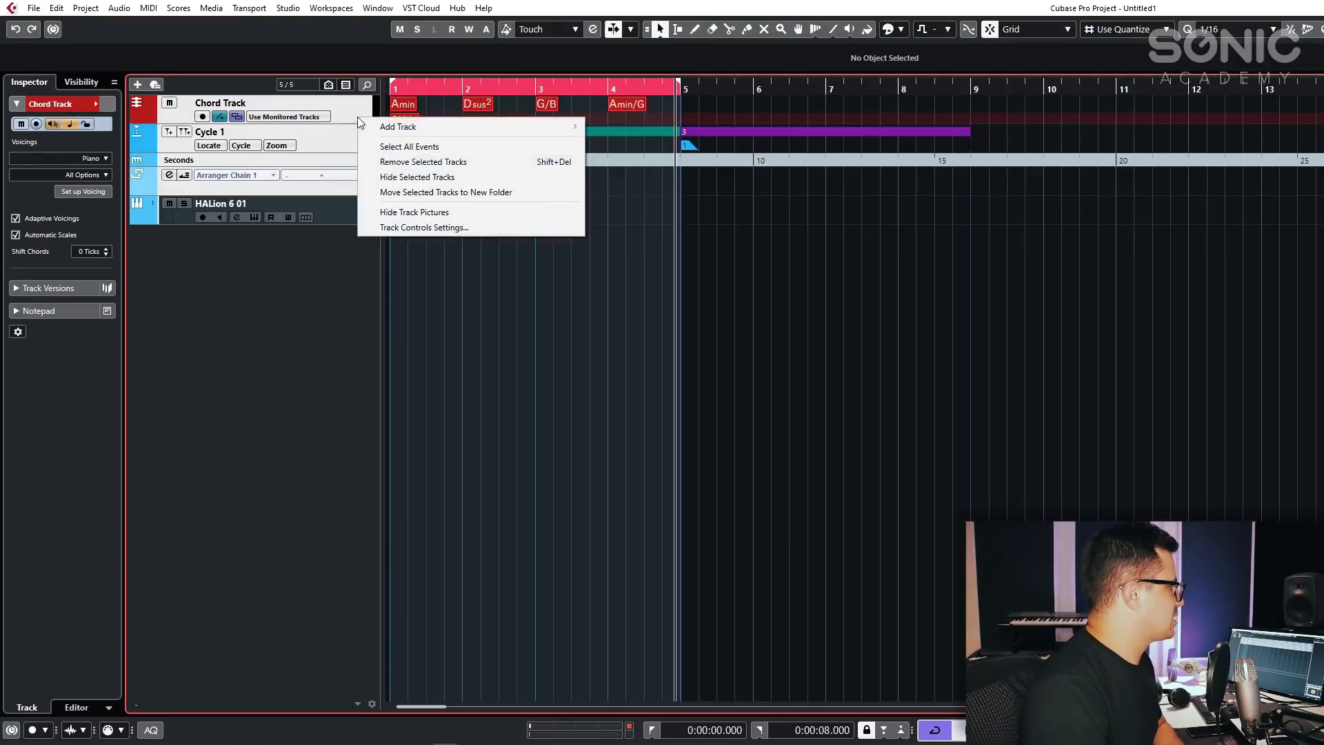
left_click(470, 169)
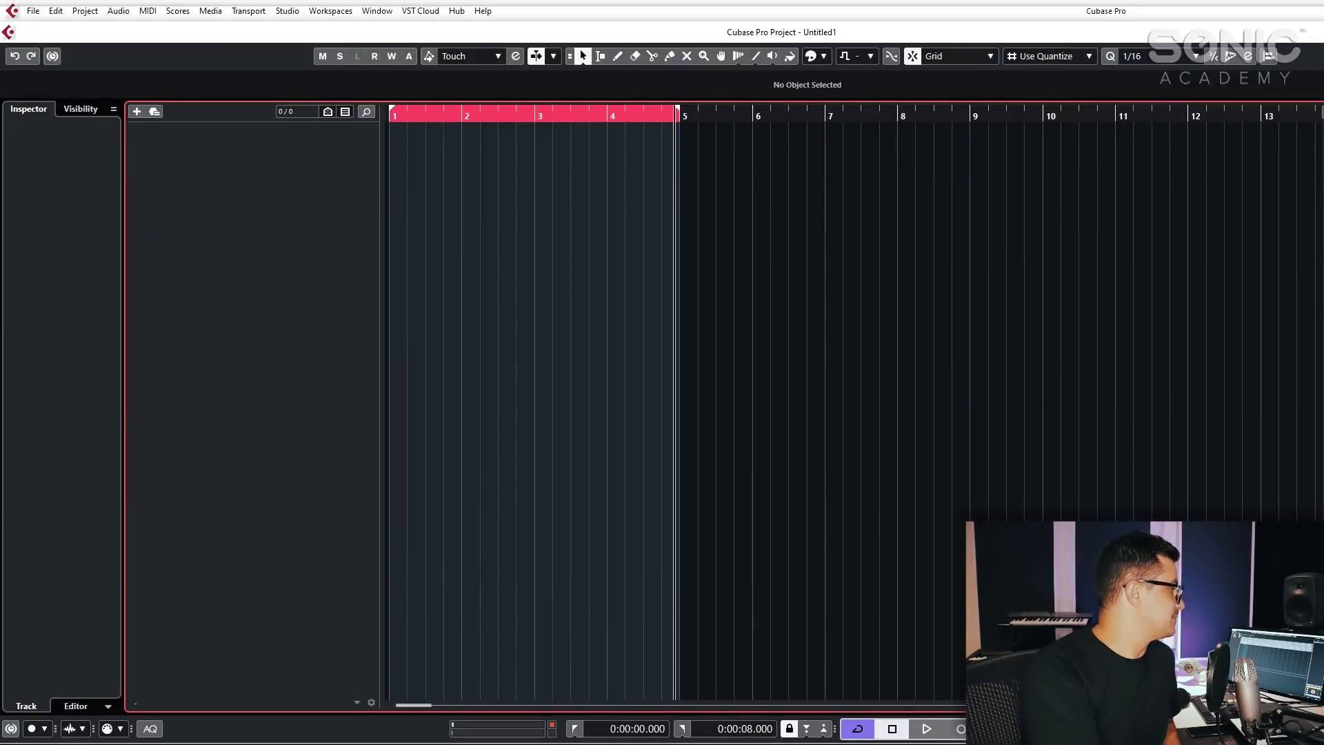
Resize the project window so the media browser is visible and open its Loops & Samples section.
mouse_move(1323, 414)
left_mouse_down()
mouse_move(1097, 414)
mouse_move(1322, 414)
left_mouse_up()
left_click_drag(1322, 744, 1323, 741)
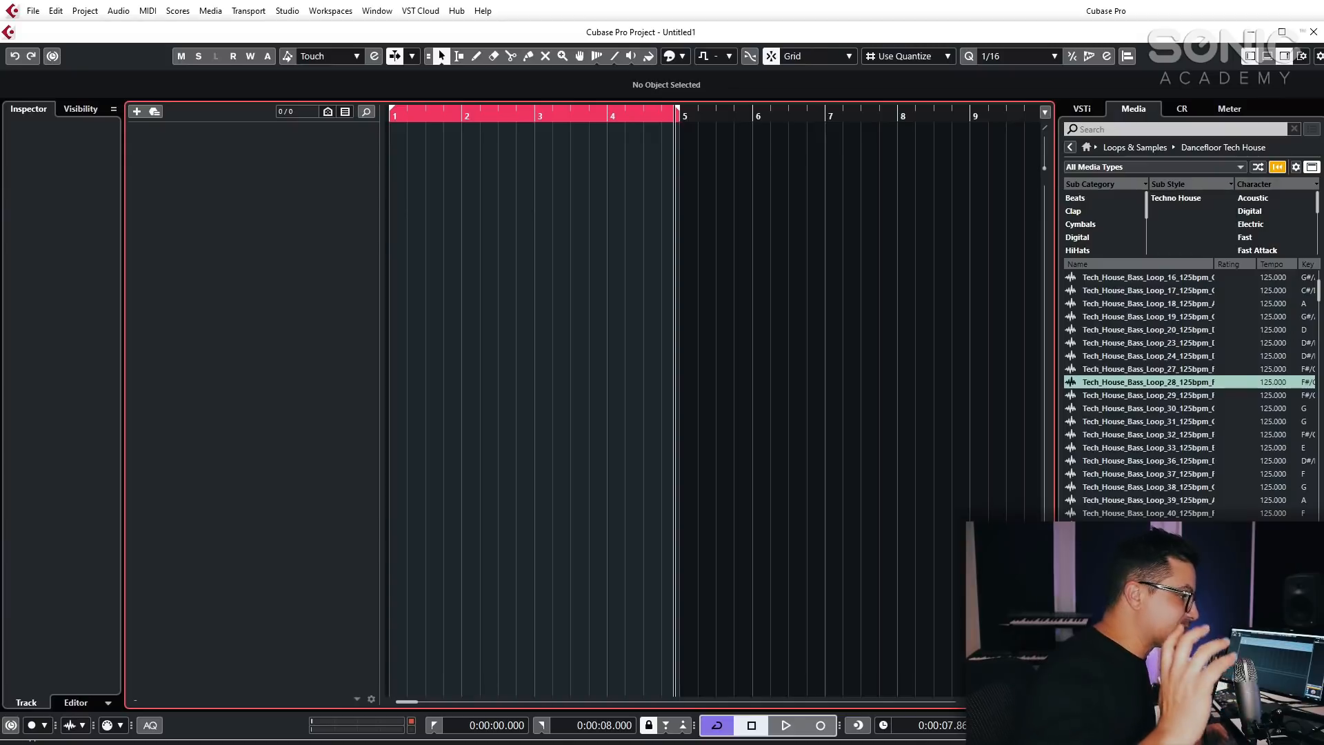
left_click(1088, 149)
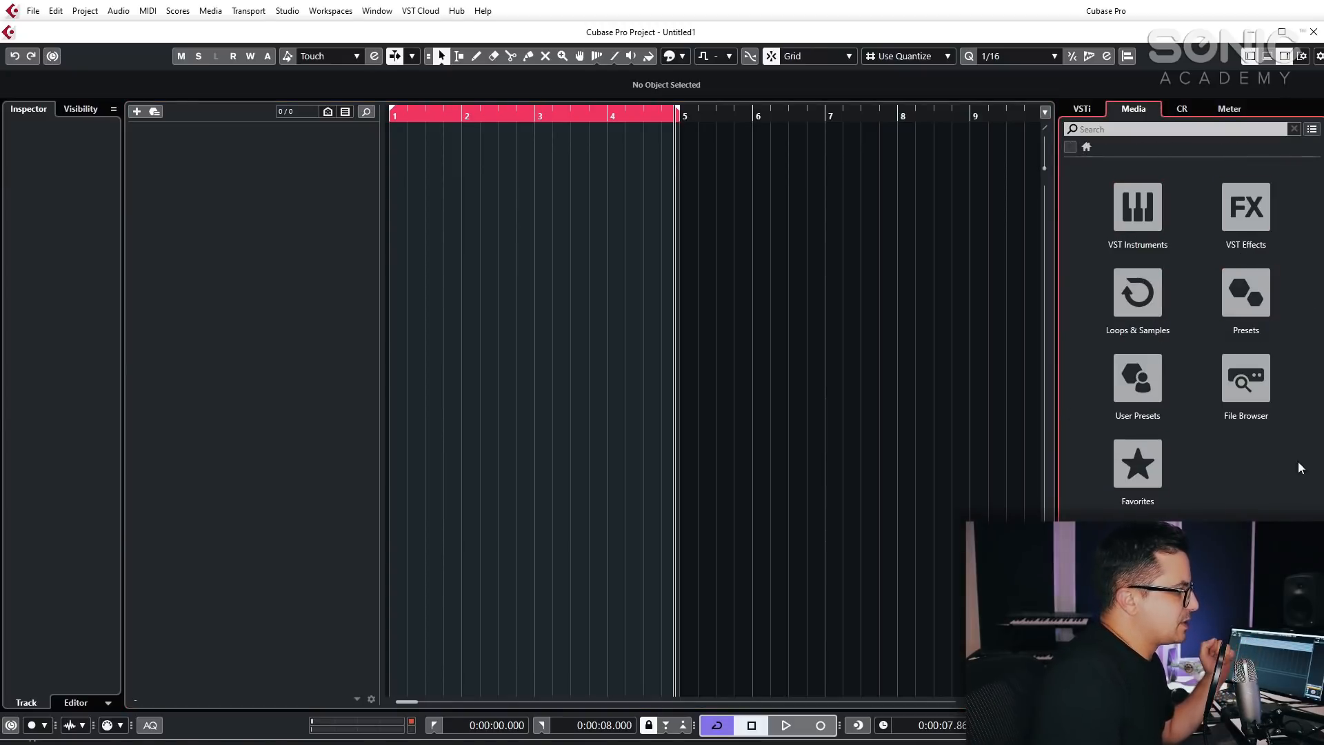
left_click(1138, 295)
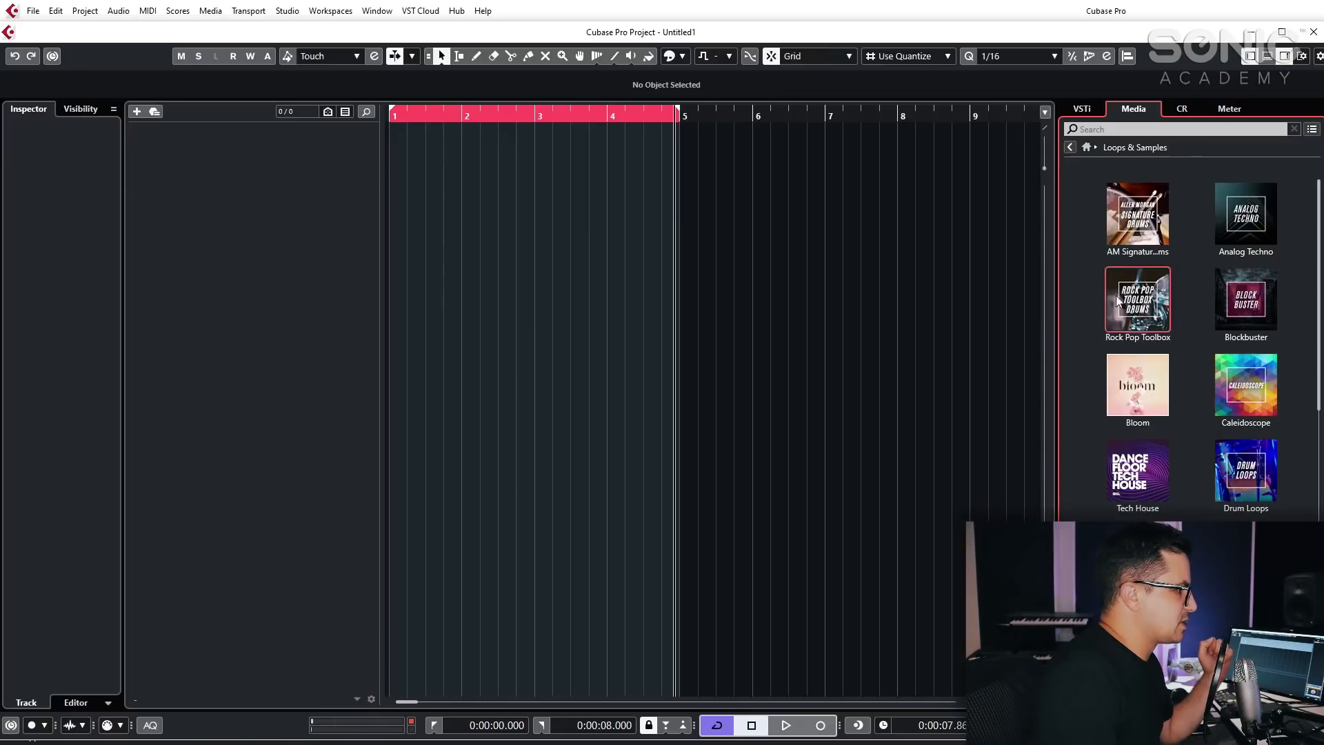
Browse the Loops & Samples content sets and open Dancefloor Tech House.
scroll(1124, 303, "down", 5)
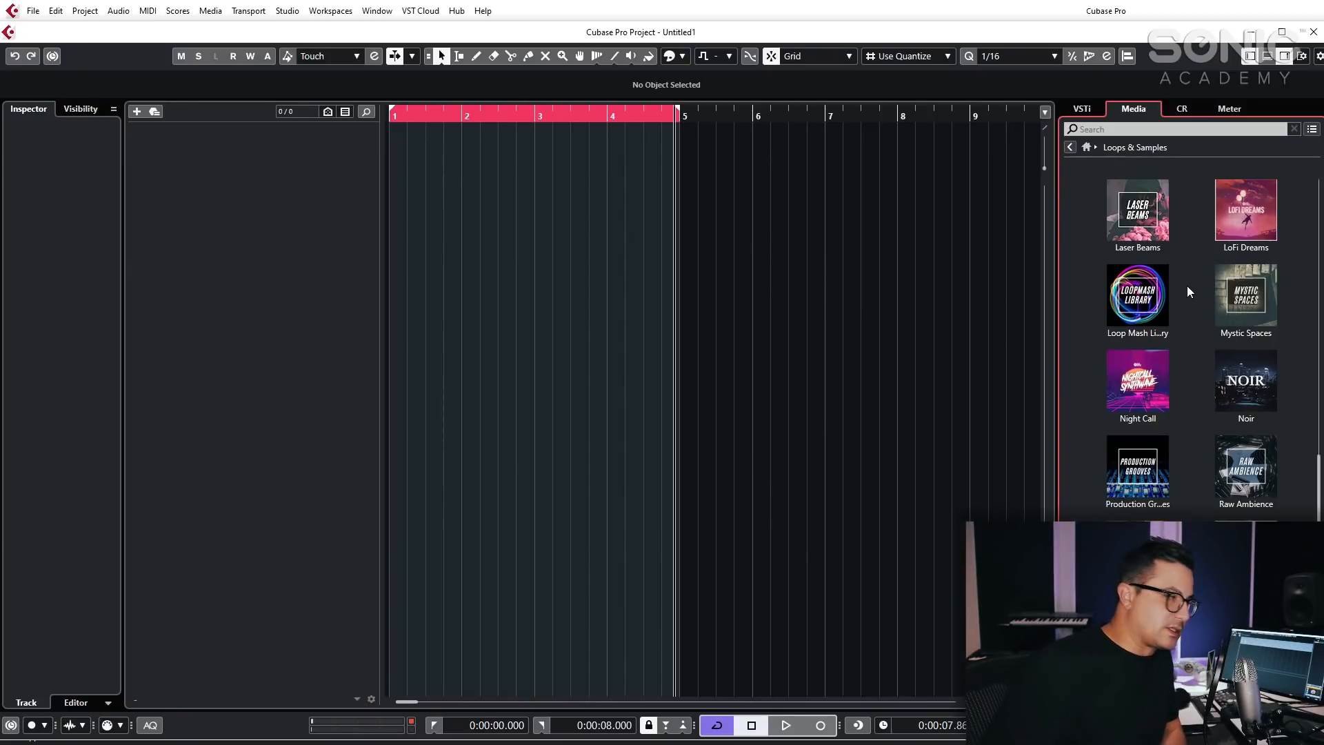
left_click(839, 356)
key("space")
key("space")
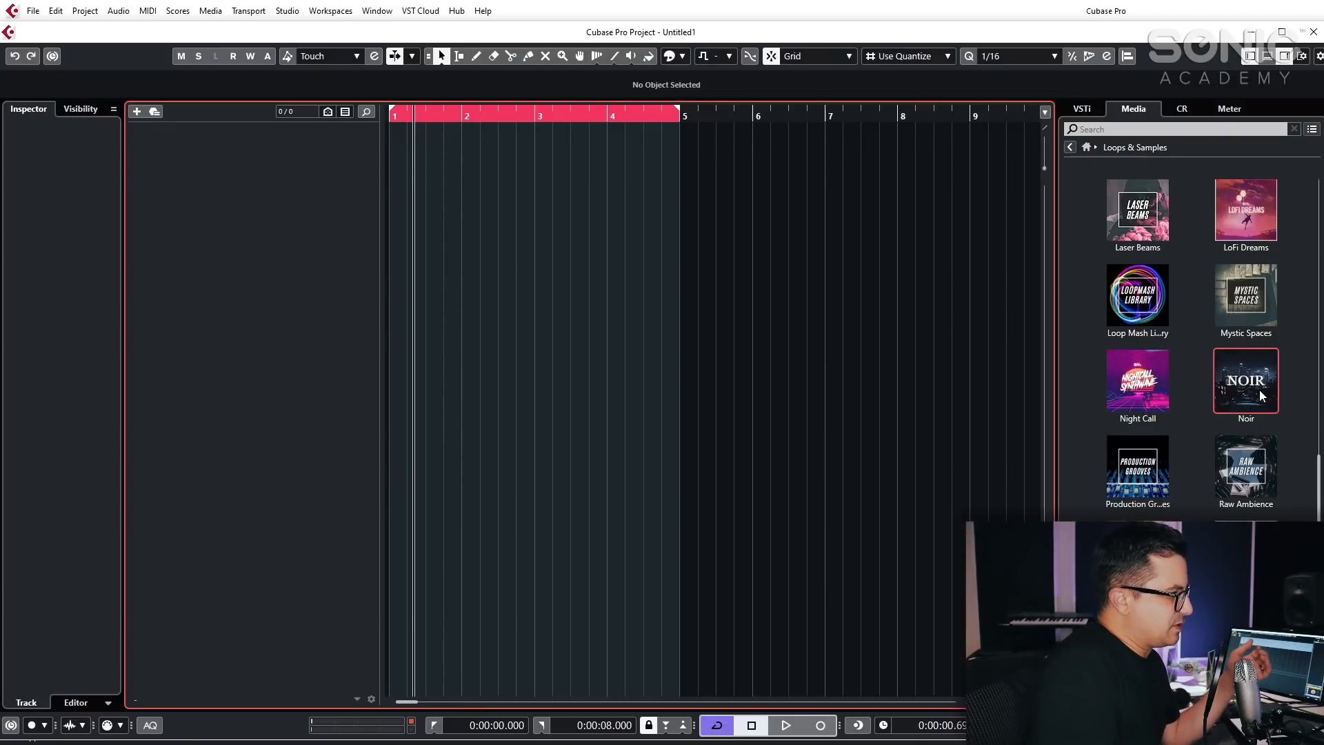
scroll(1272, 421, "up", 2)
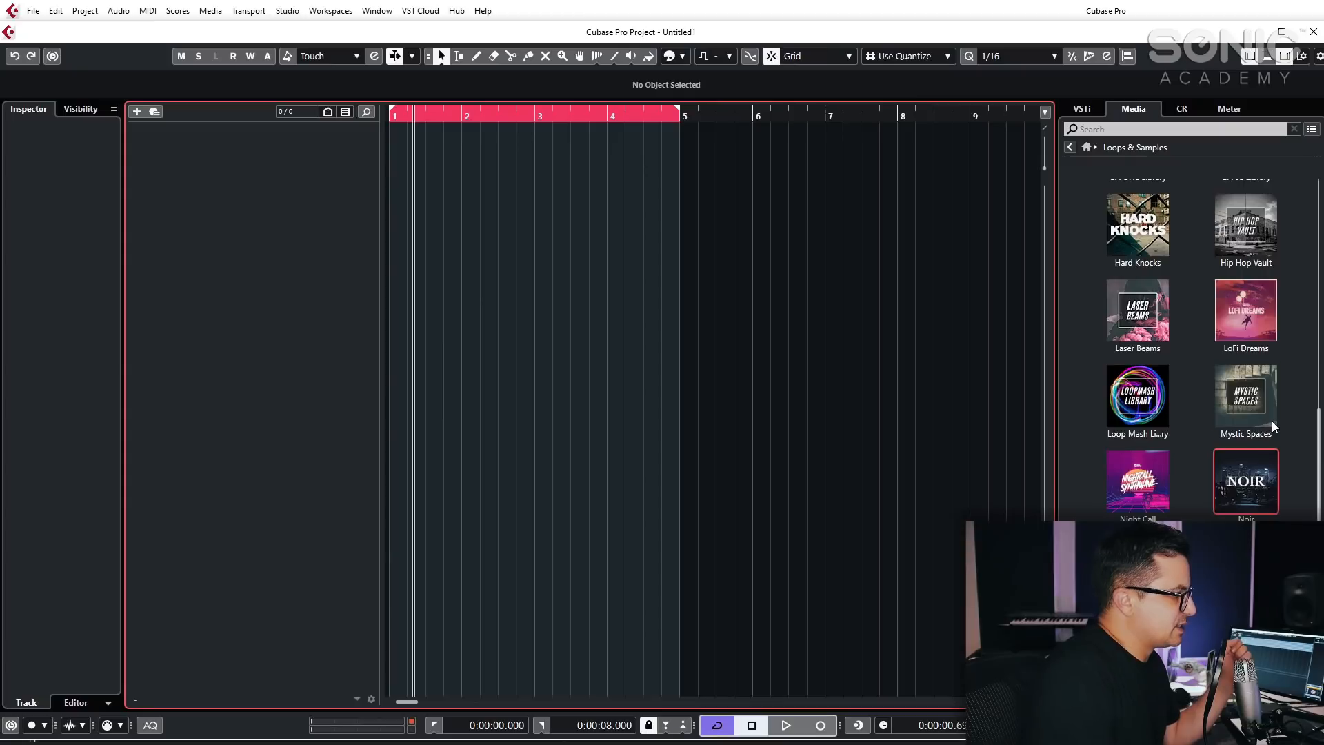
scroll(1272, 422, "up", 2)
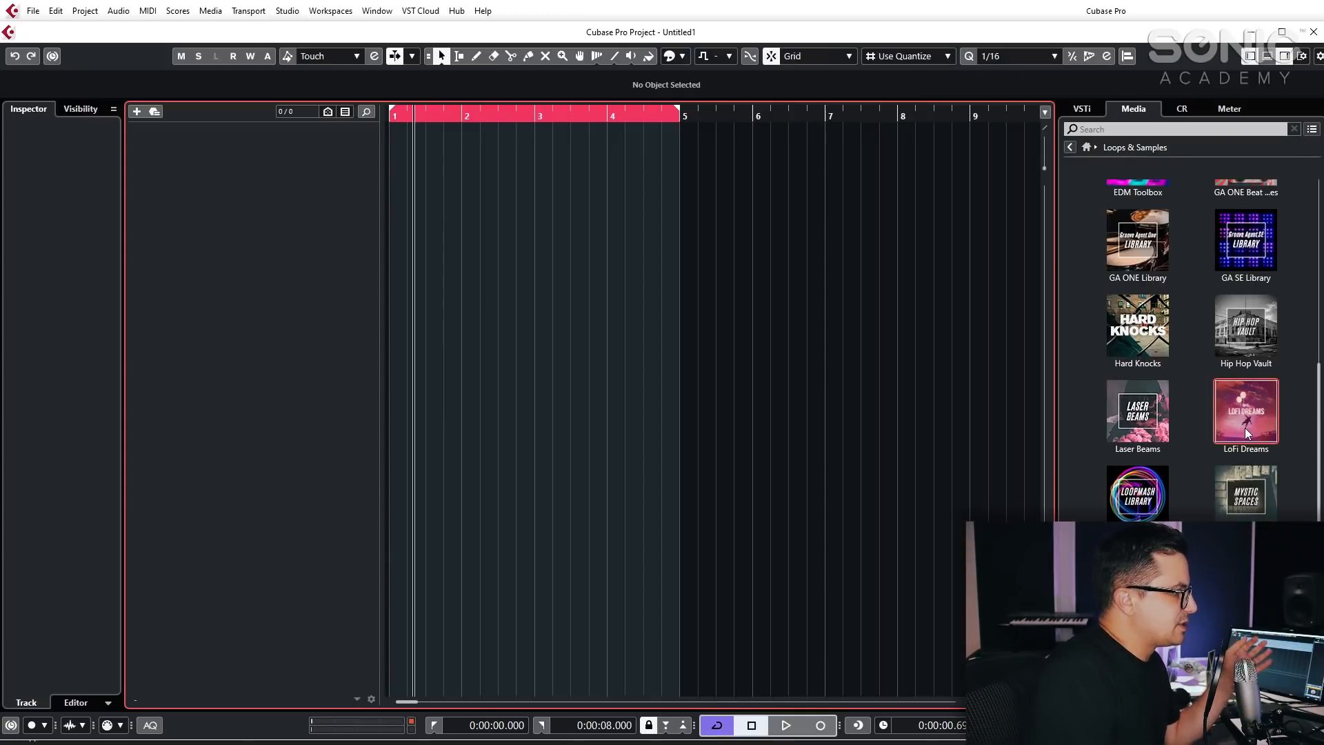
scroll(1244, 428, "up", 3)
scroll(1152, 356, "up", 1)
scroll(1107, 328, "up", 1)
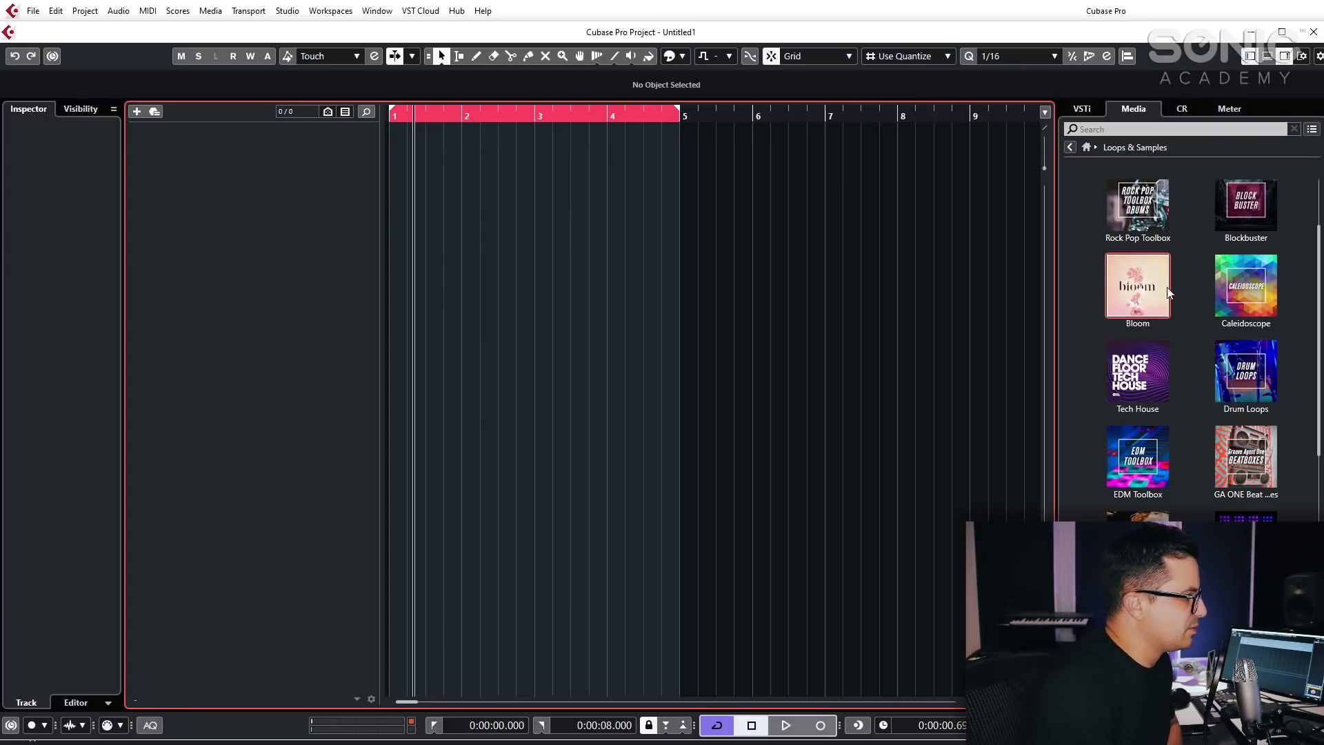
scroll(1109, 358, "up", 1)
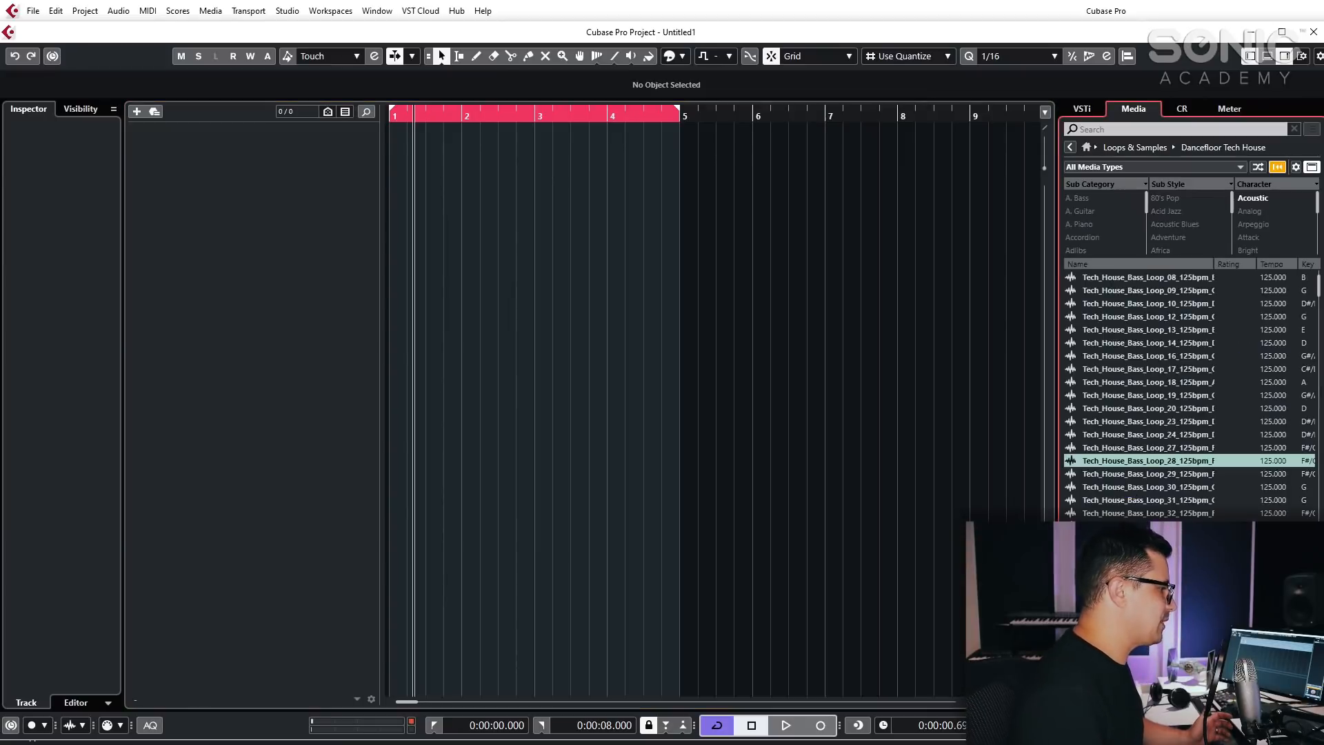
Audition Tech_House_Bass_Loop_28 and several Tech House drum loops, including 49, 39, 35, 34 and 30.
left_click(1177, 461)
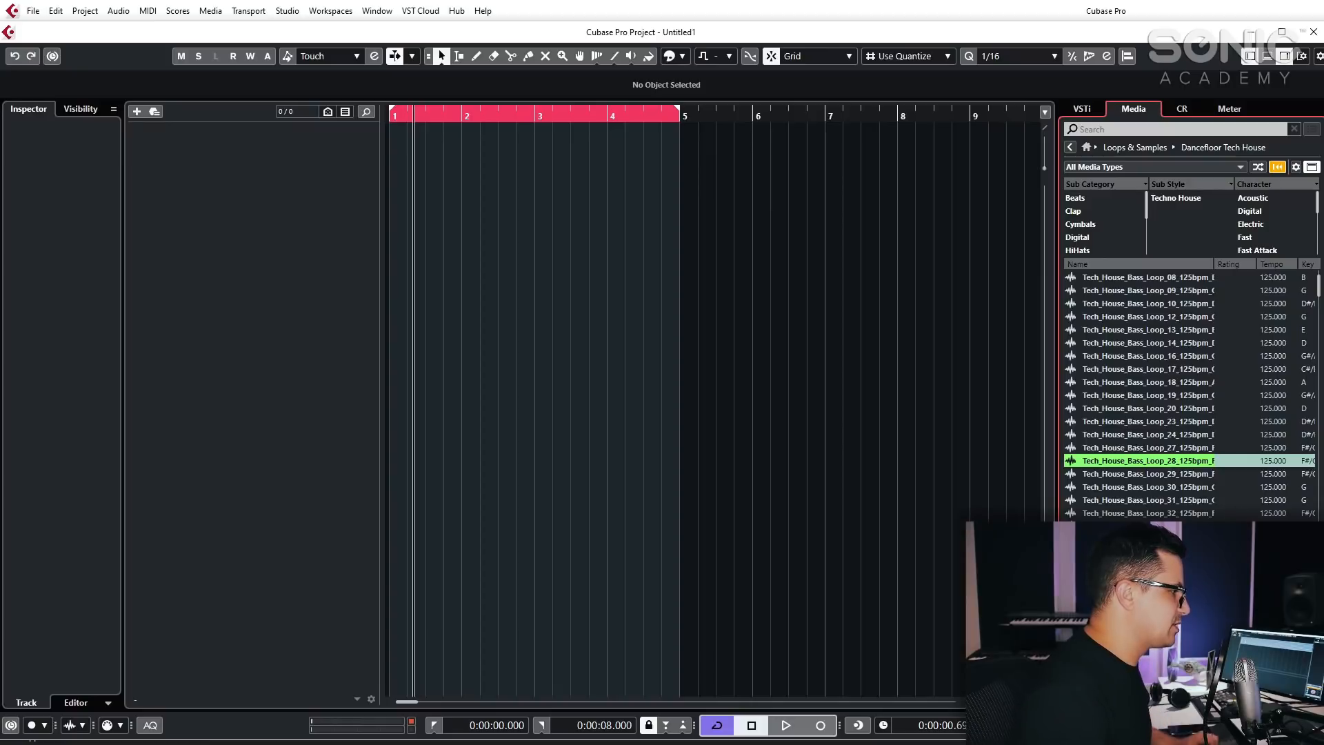
scroll(1159, 386, "down", 10)
scroll(1154, 369, "up", 7)
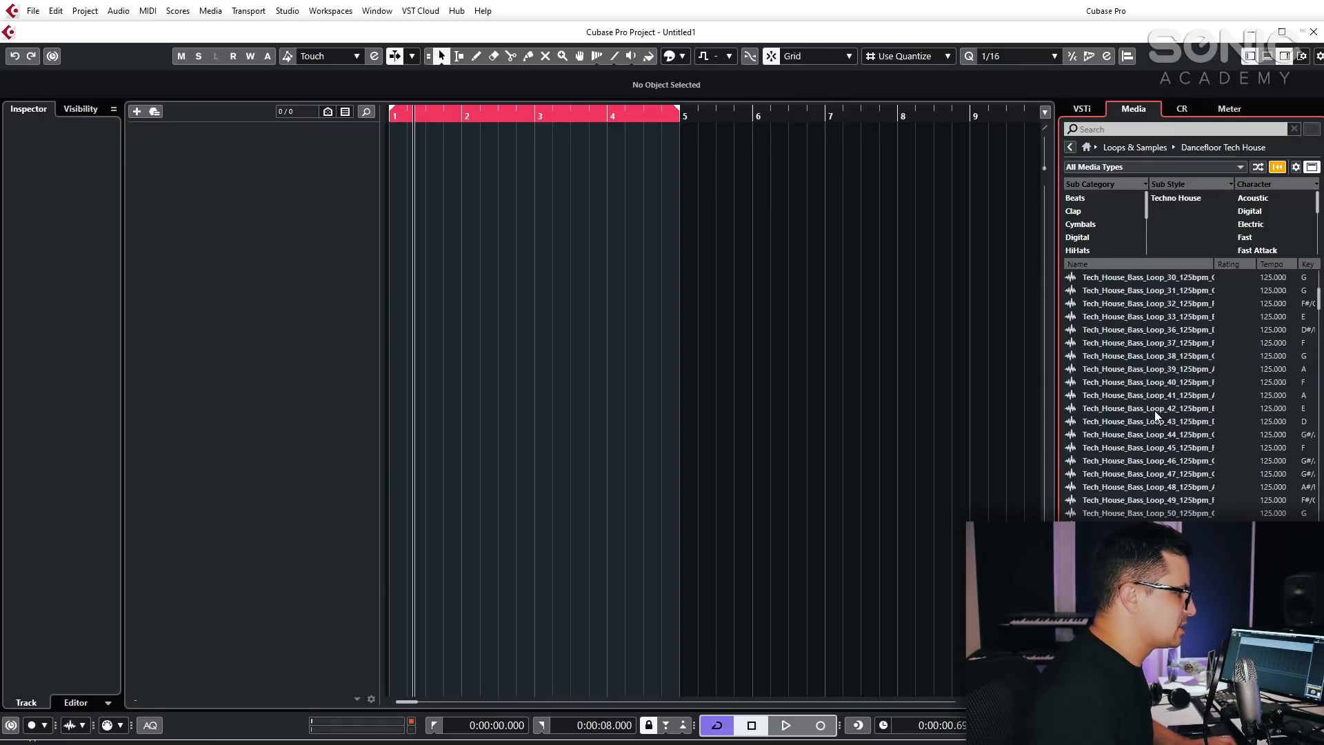
scroll(1127, 449, "down", 15)
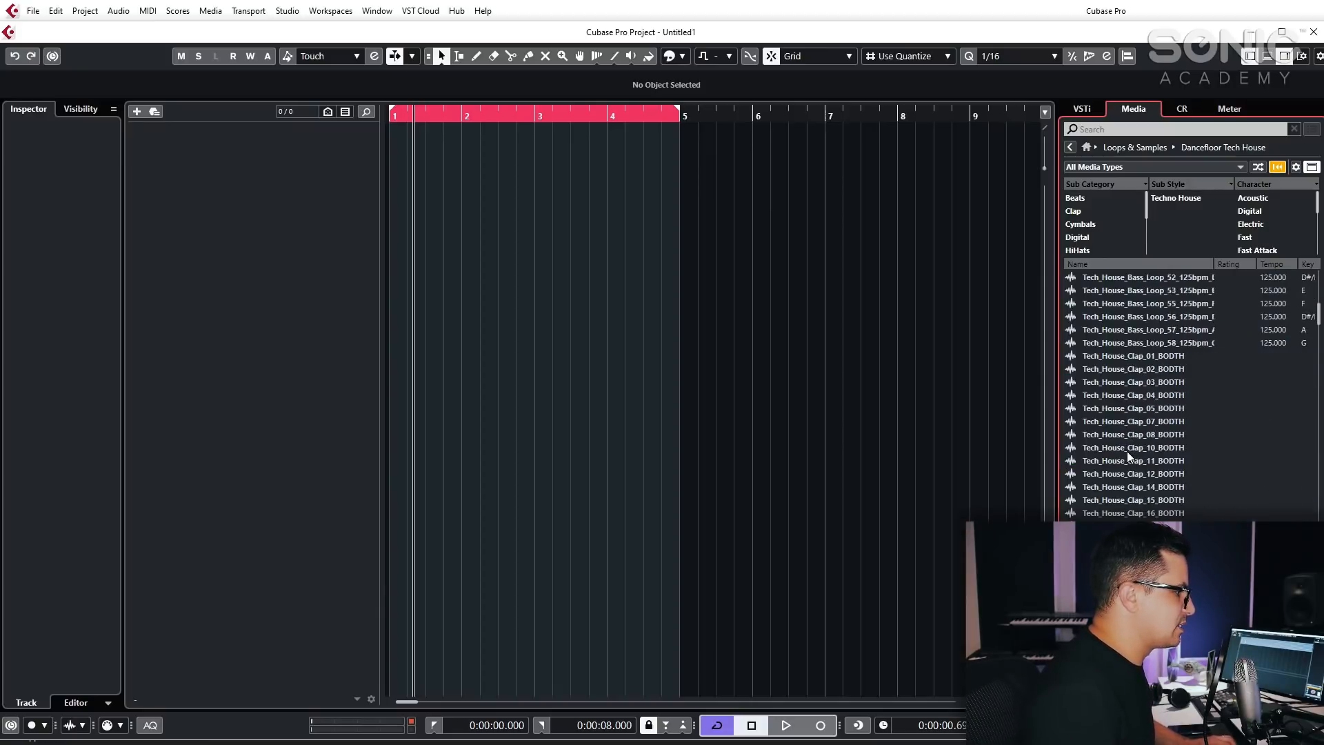
left_click(1110, 489)
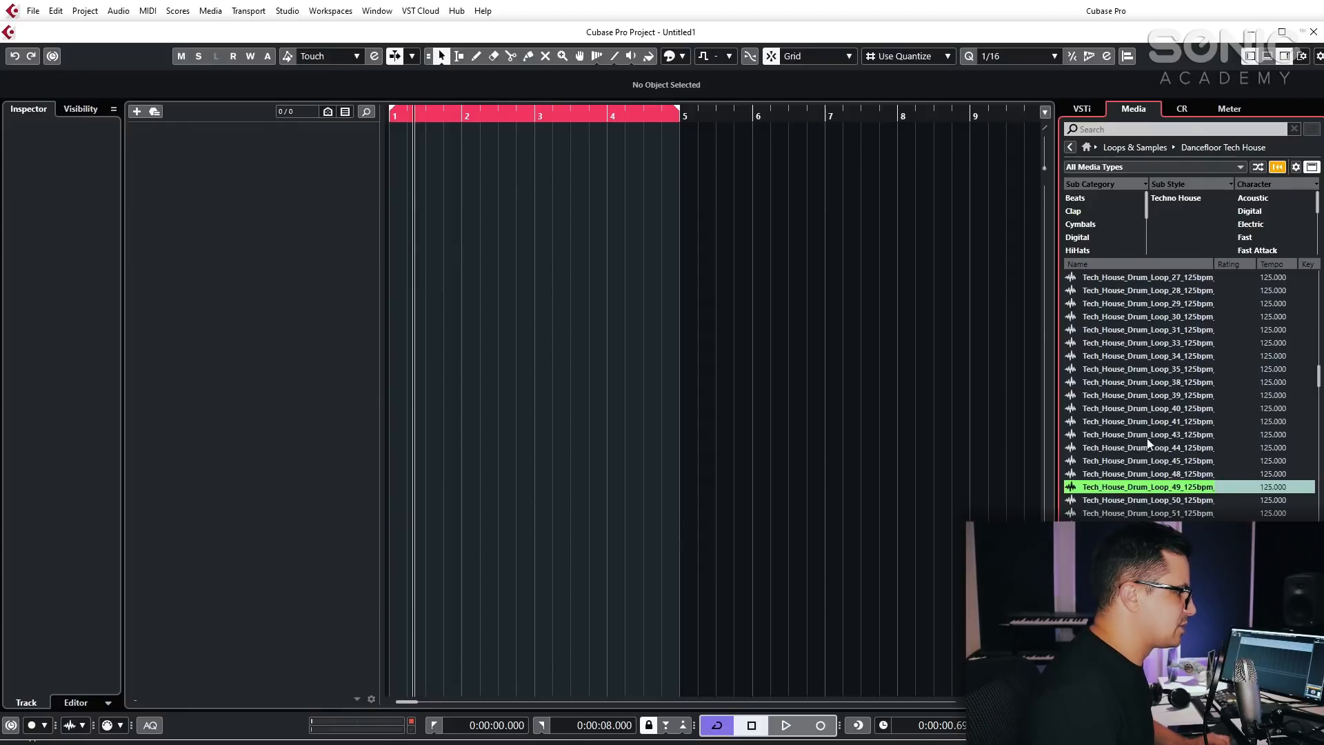
left_click(1155, 396)
left_click(1159, 369)
left_click(1172, 356)
left_click(1185, 317)
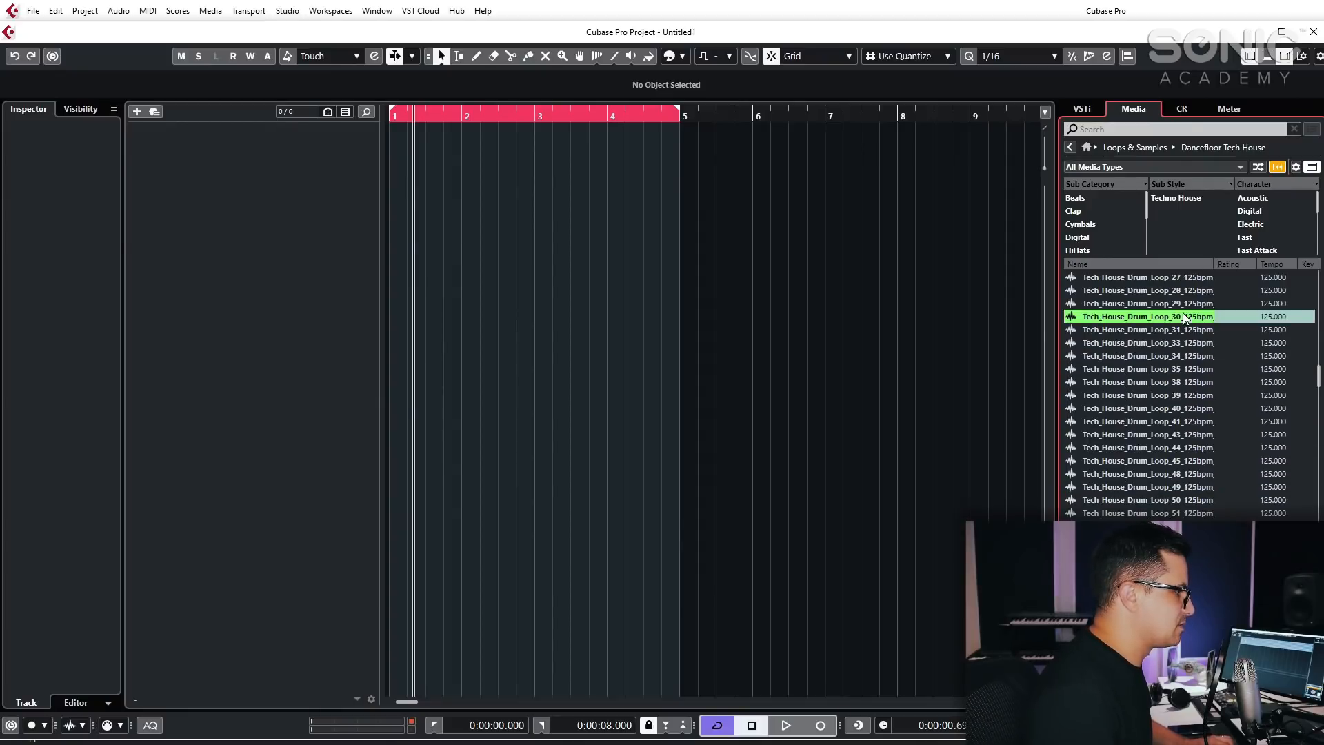
Preview Tech_House_Drum_Loop_29 and create a Sampler Track from it.
left_click(1145, 304)
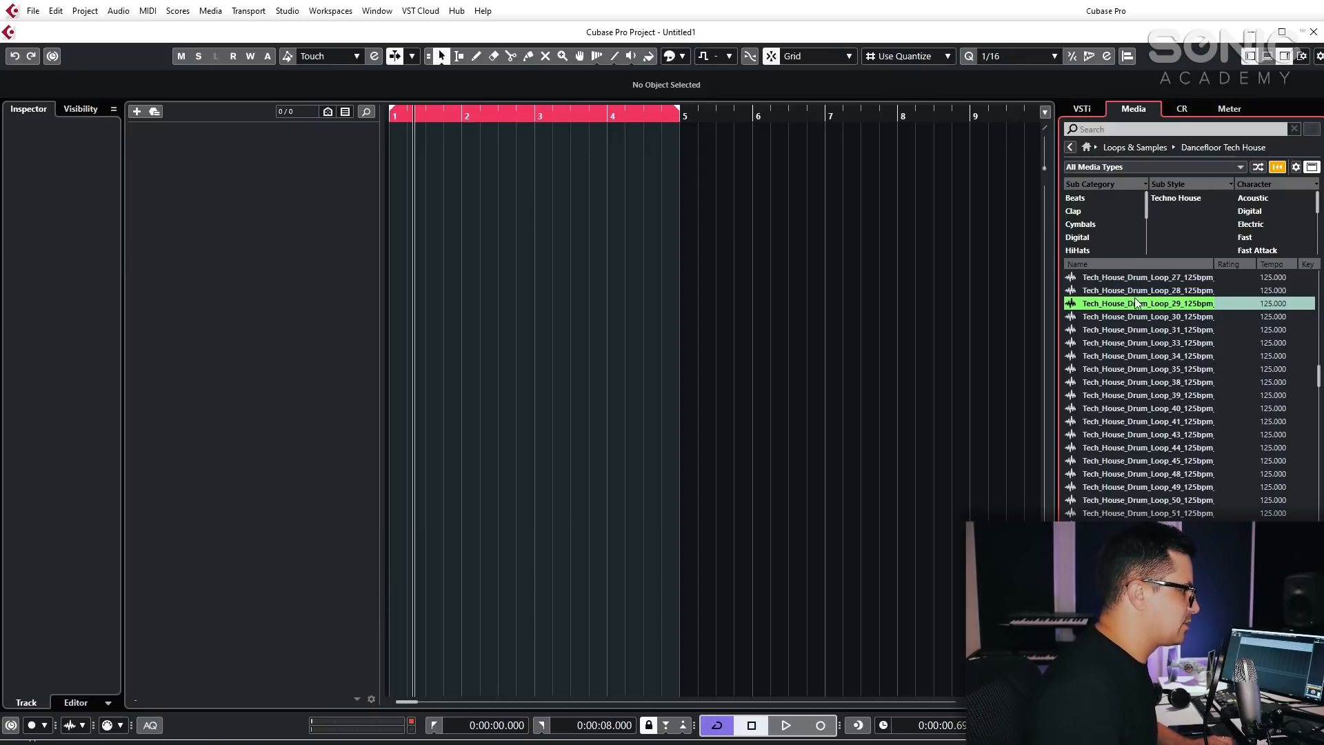
right_click(1136, 301)
left_click(1156, 308)
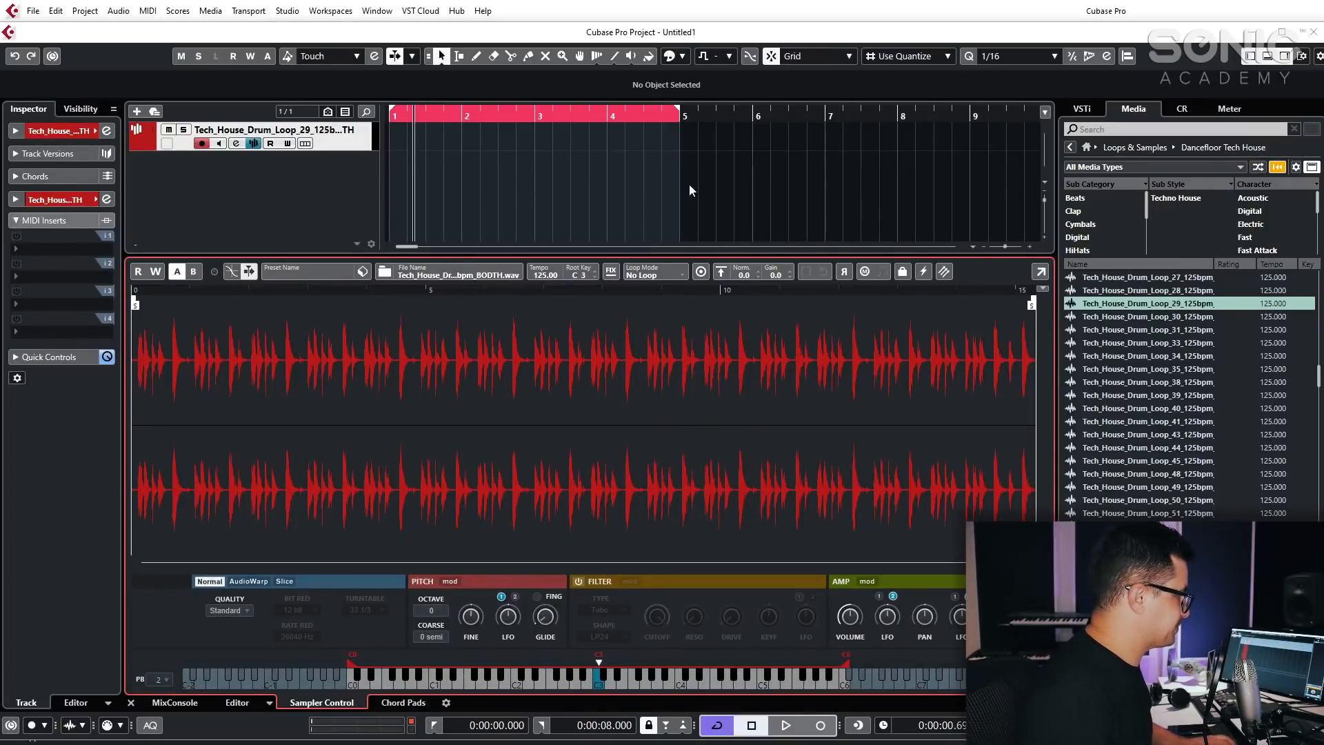
Audition the clap samples, create a Sampler Track from Tech_House_Clap_11_BODTH, and close the Sampler Control zone.
scroll(1150, 437, "up", 10)
scroll(1132, 421, "up", 8)
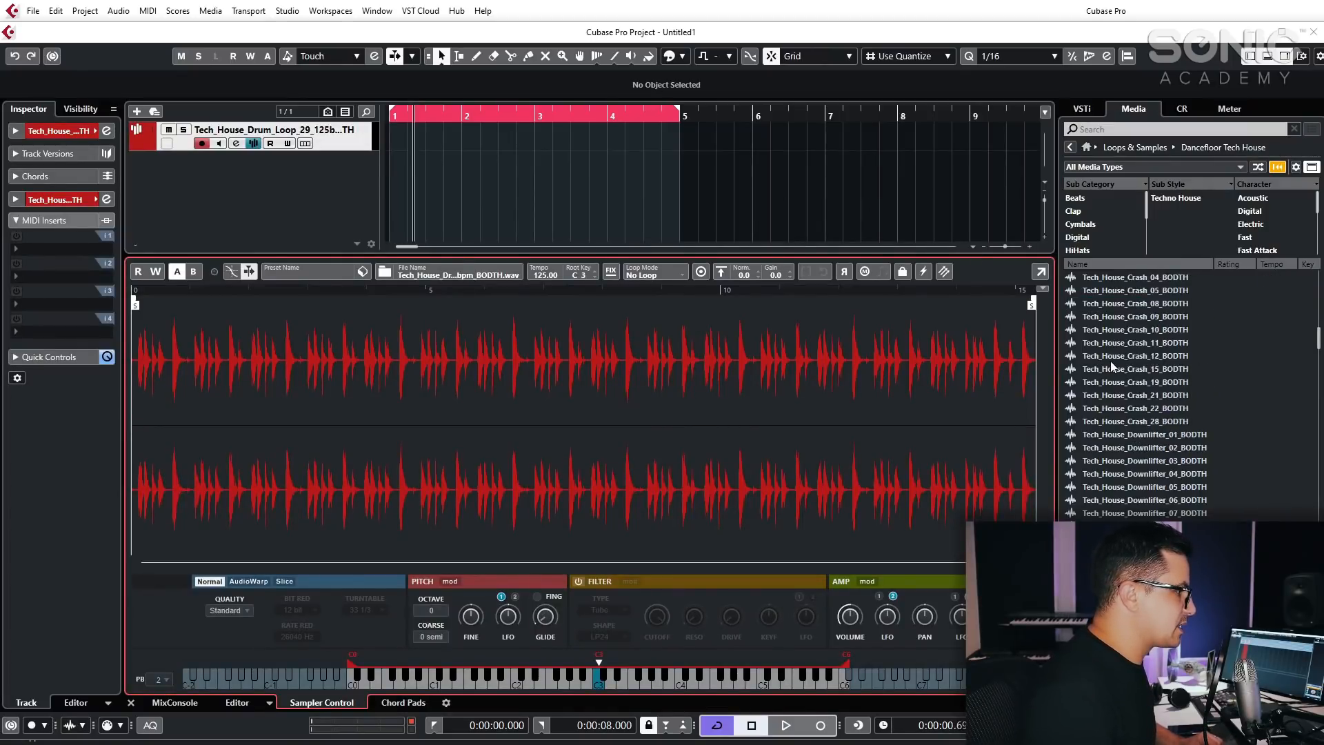
left_click(1130, 357)
left_click(1159, 329)
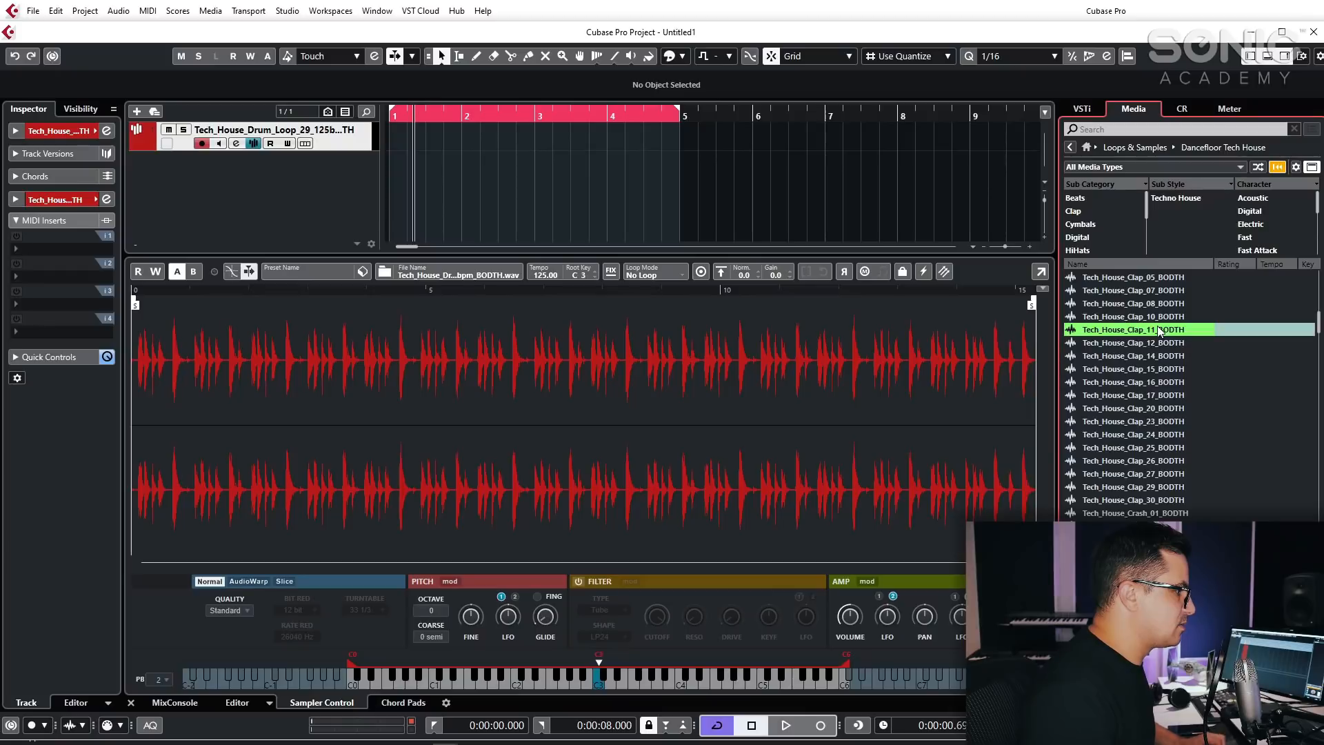
left_click(1132, 317)
left_click(1132, 330)
right_click(1181, 331)
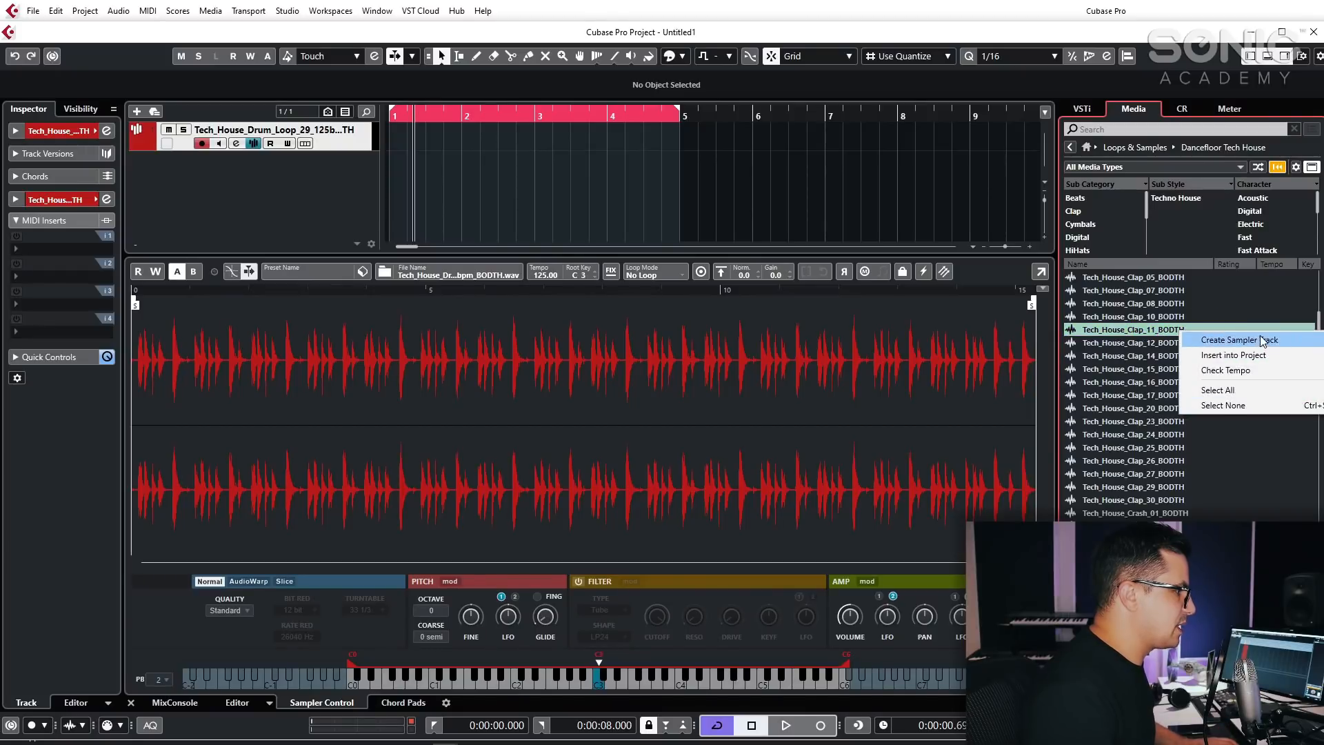
left_click(1240, 340)
key("ctrl+alt+e")
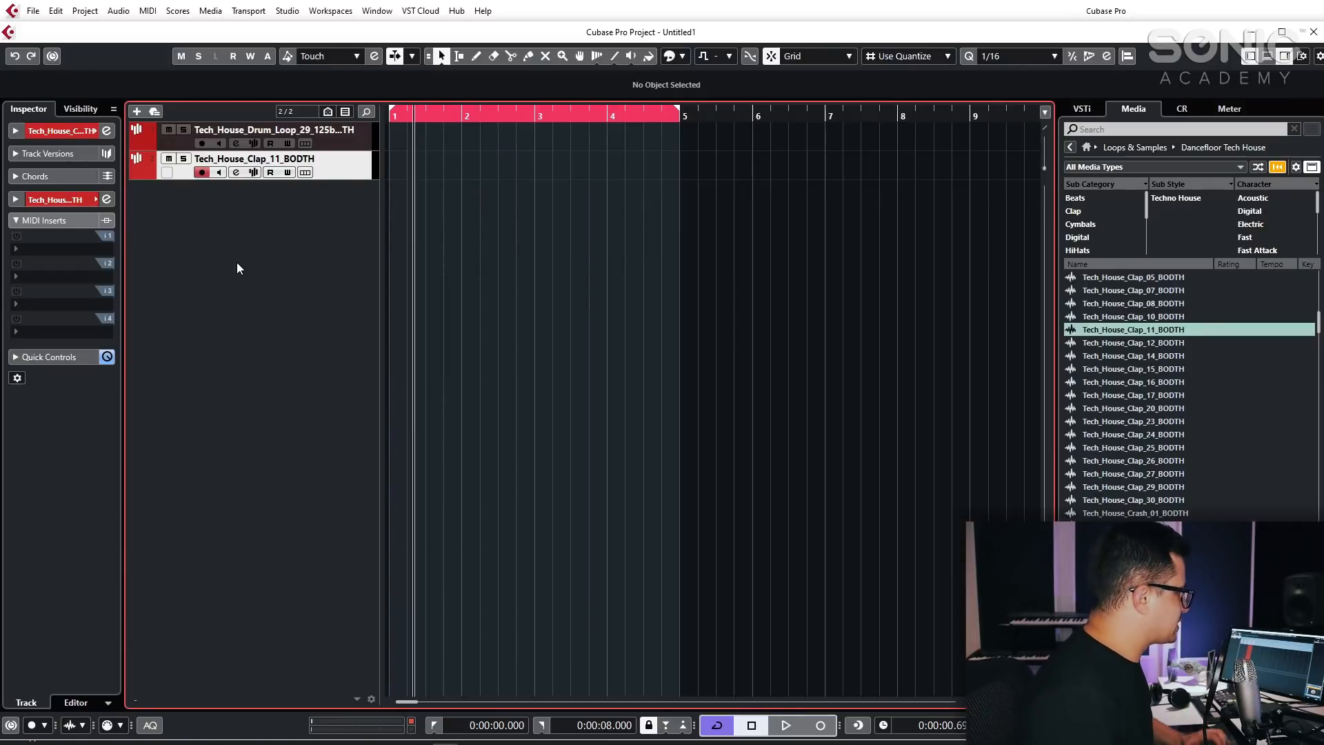
Add one instrument track using the Retrologue synth, routed to Stereo Out.
right_click(258, 256)
left_click(281, 282)
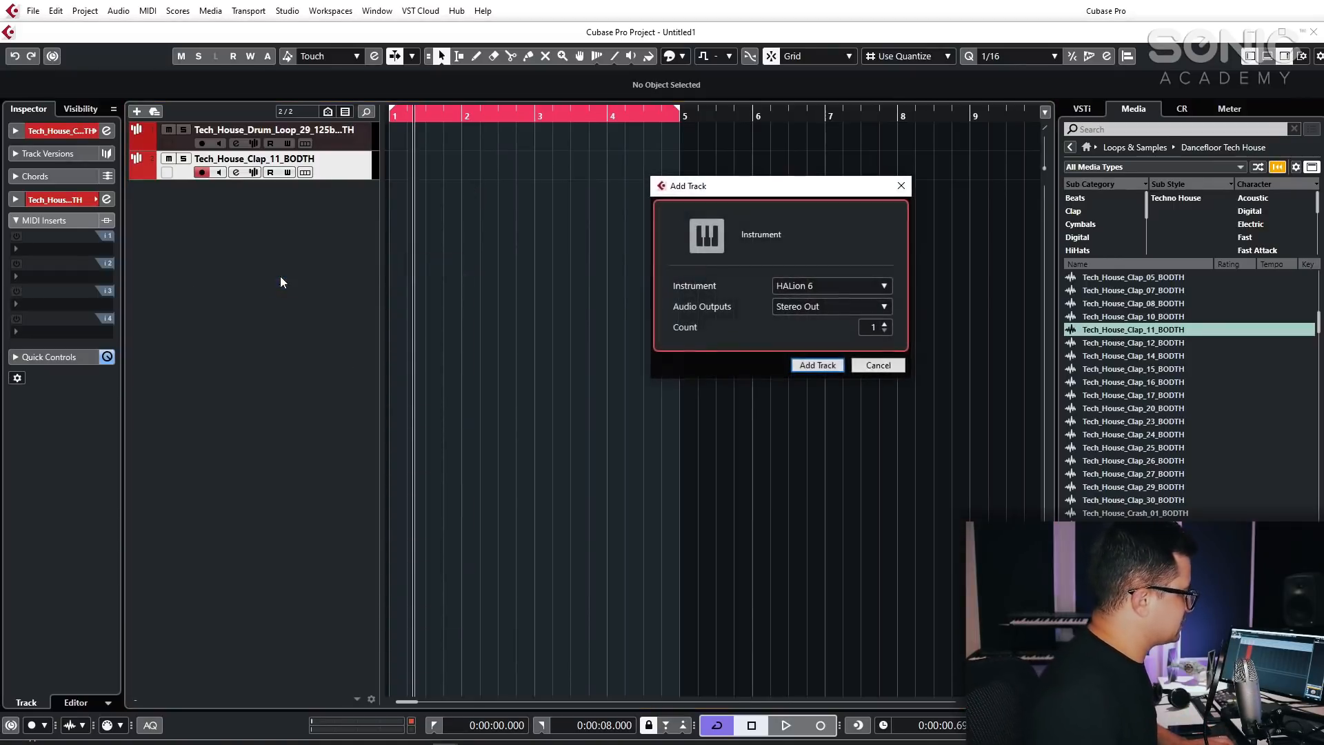
left_click(800, 284)
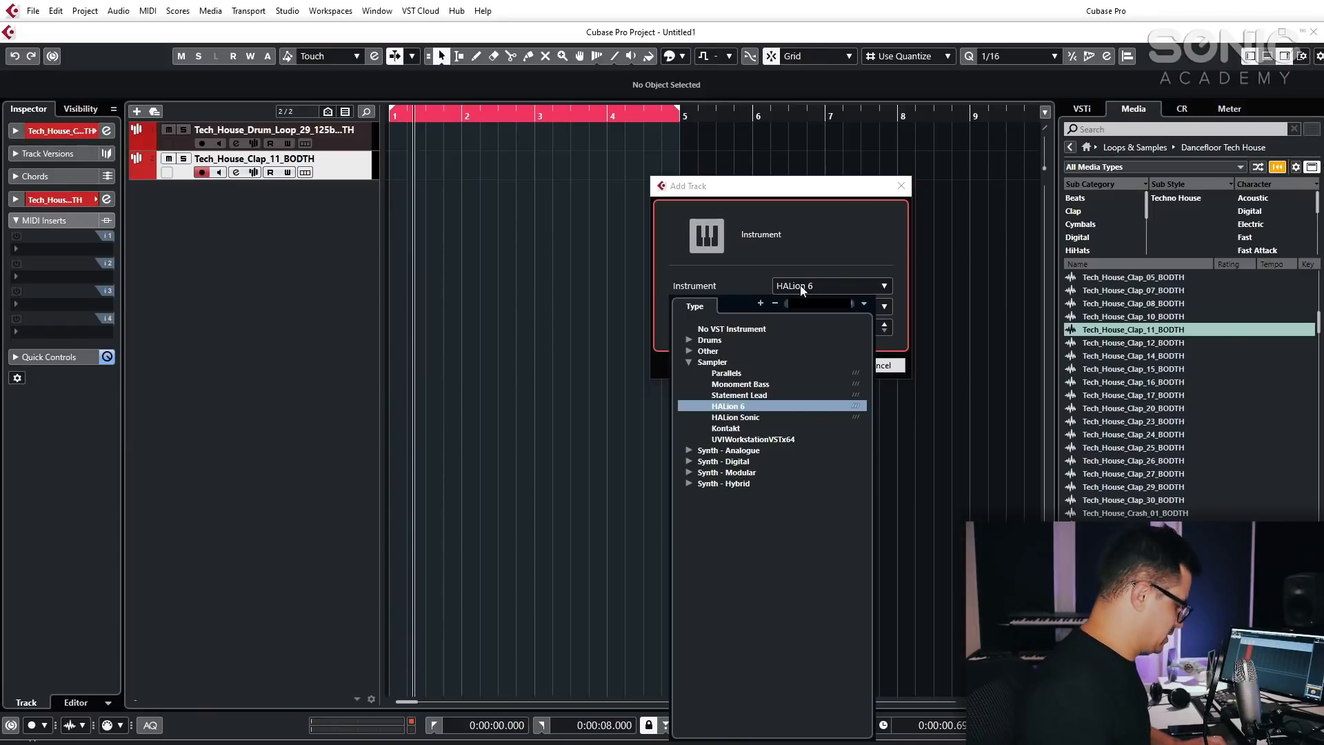
type("retrologue")
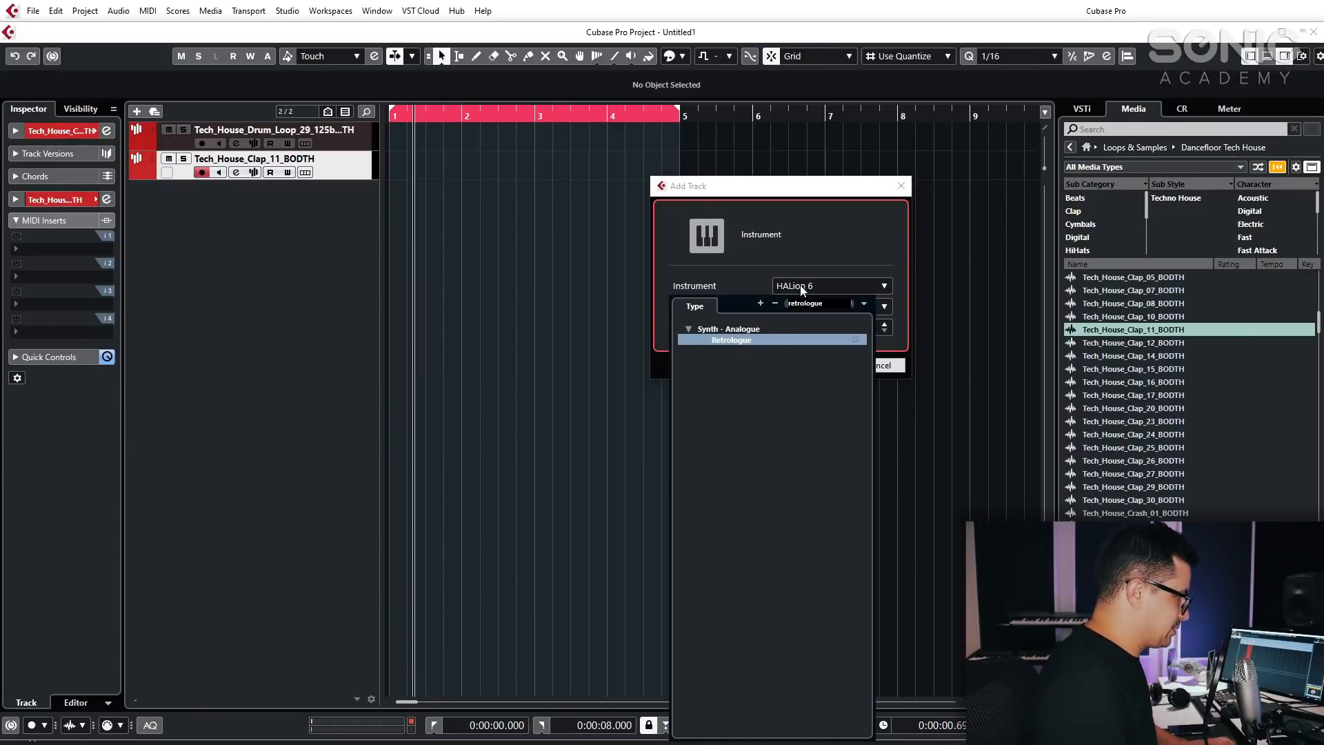
key("Return")
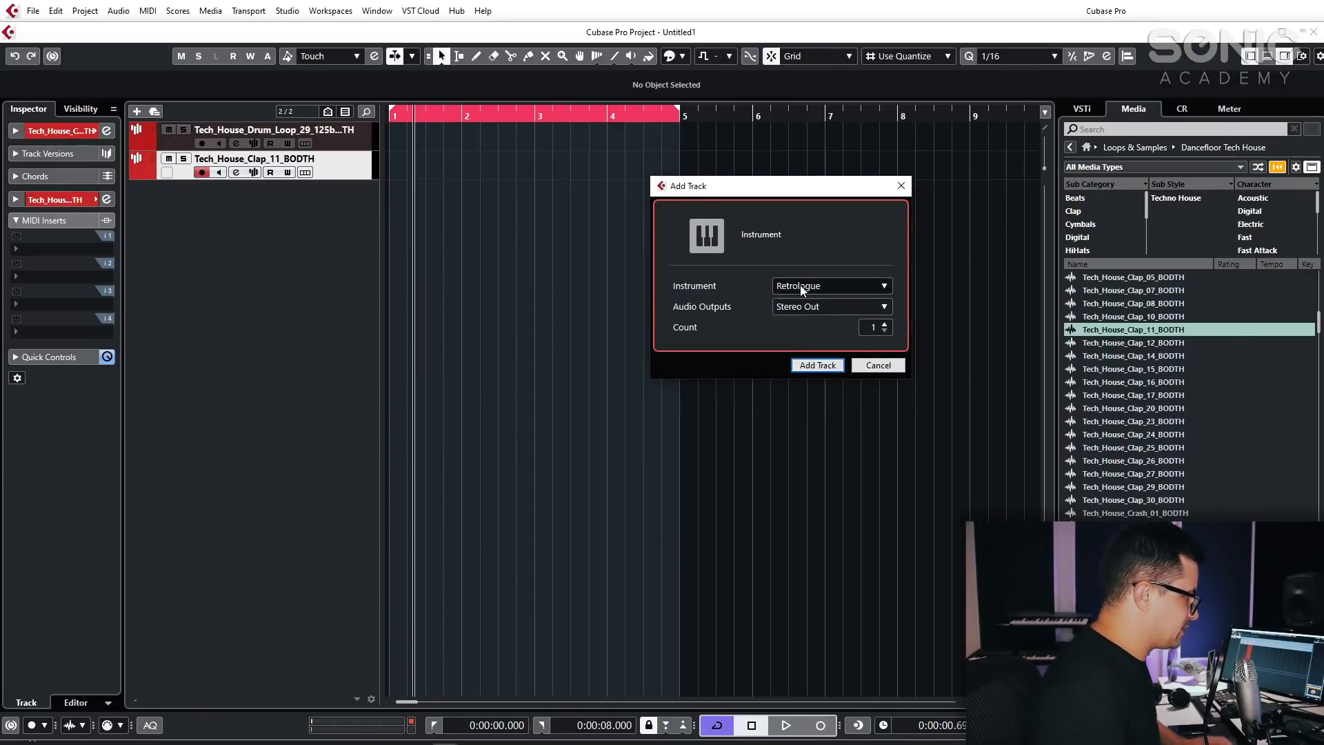
left_click(819, 368)
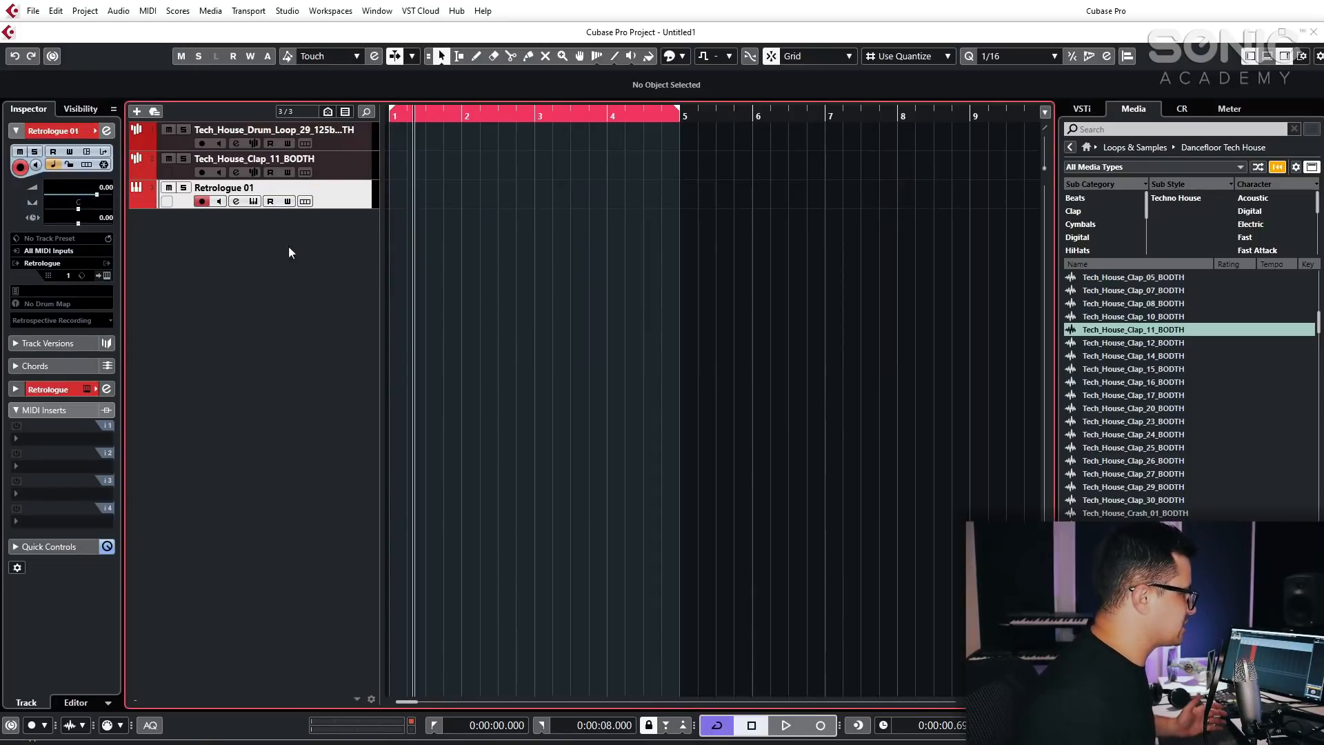
Create an empty part from bar 1 to bar 5 on the Retrologue track and open it in the Key Editor.
left_click_drag(417, 201, 673, 199)
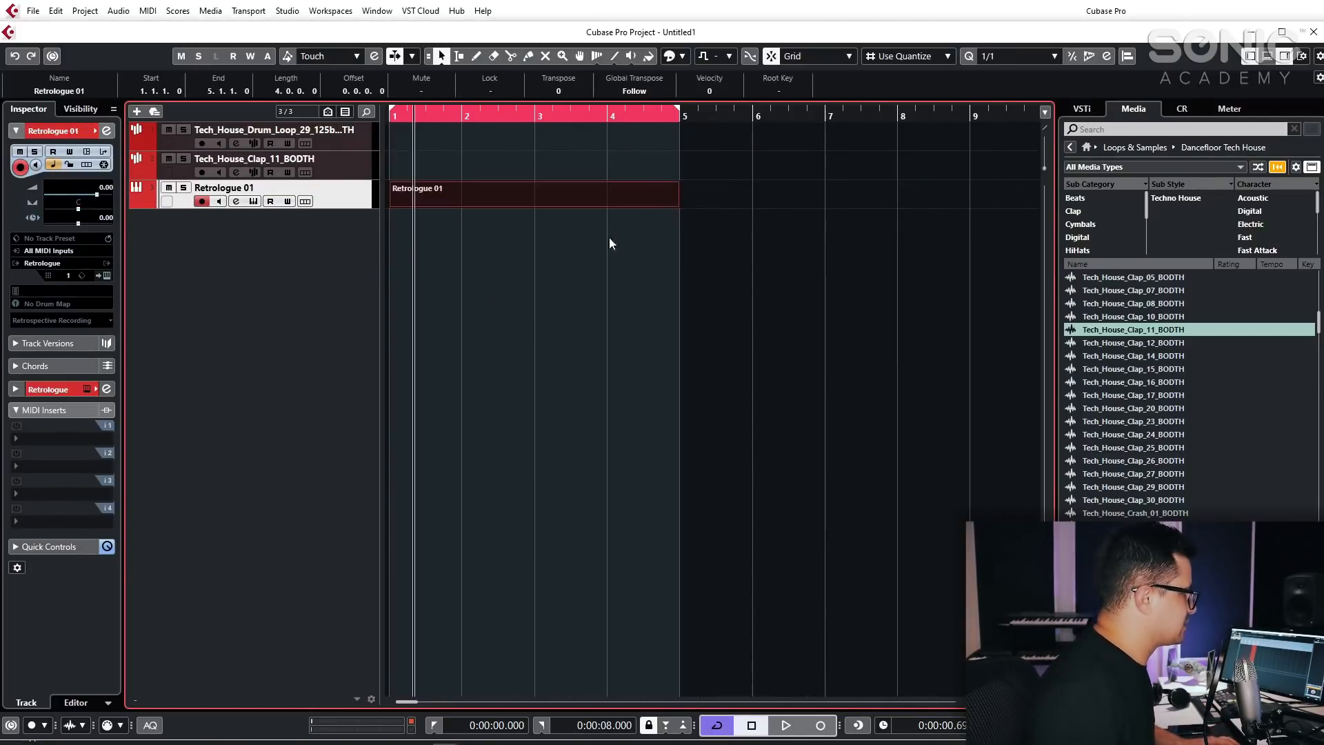
double_click(580, 201)
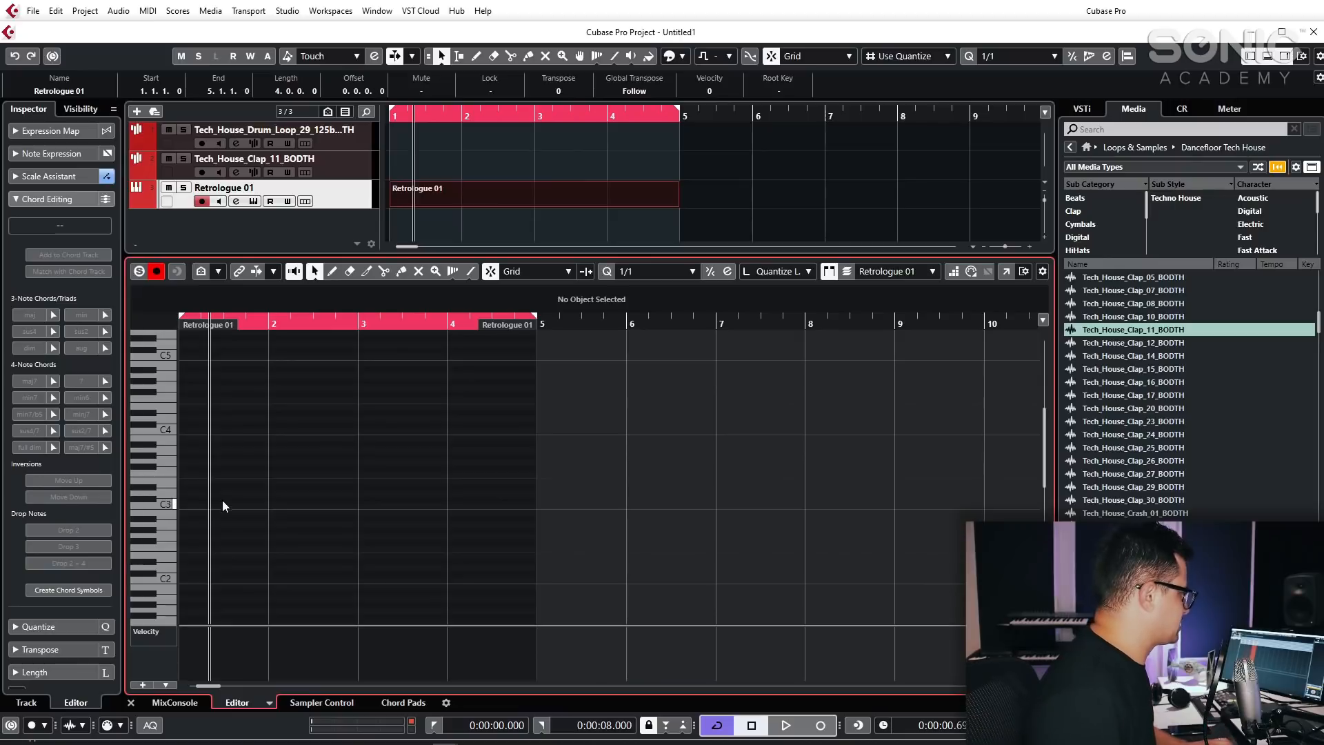
Draw a C3 note from bar 1 to bar 5 in the Retrologue part and render the part in place.
left_click_drag(222, 502, 504, 503)
key("Return")
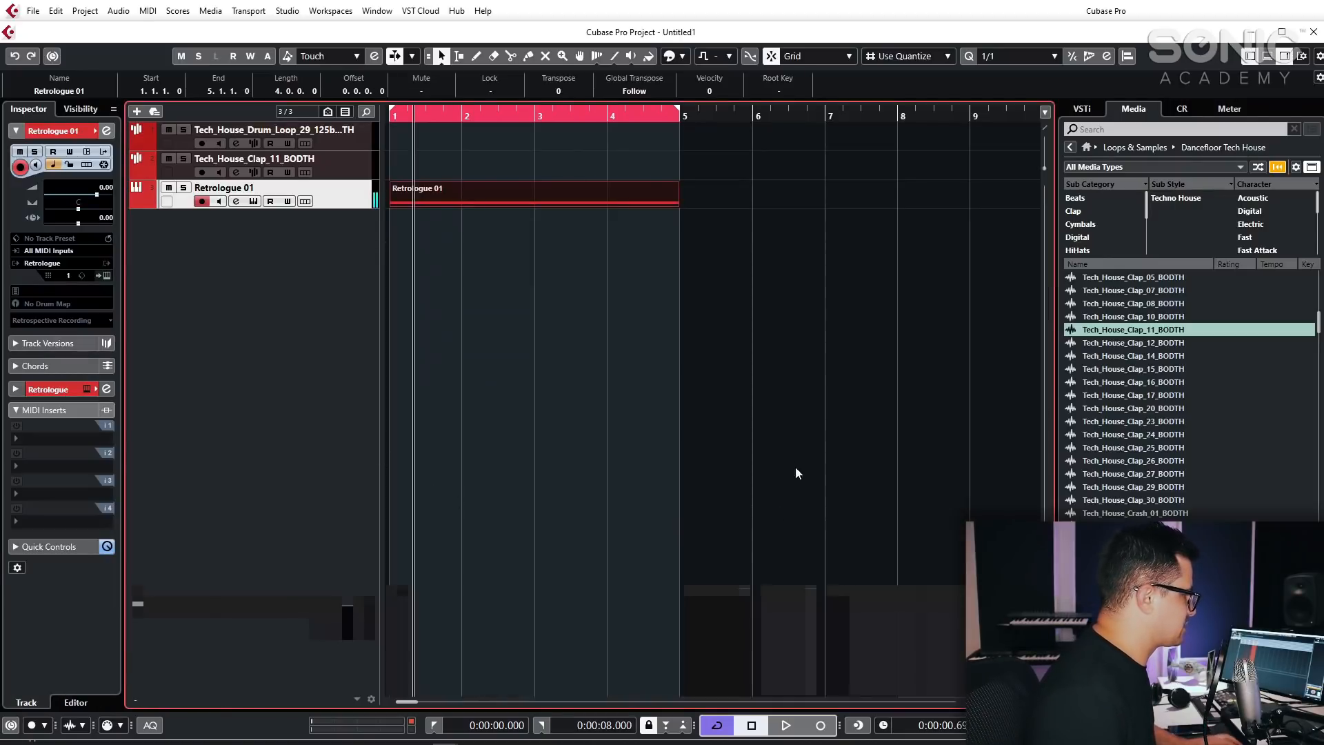
left_click(485, 203)
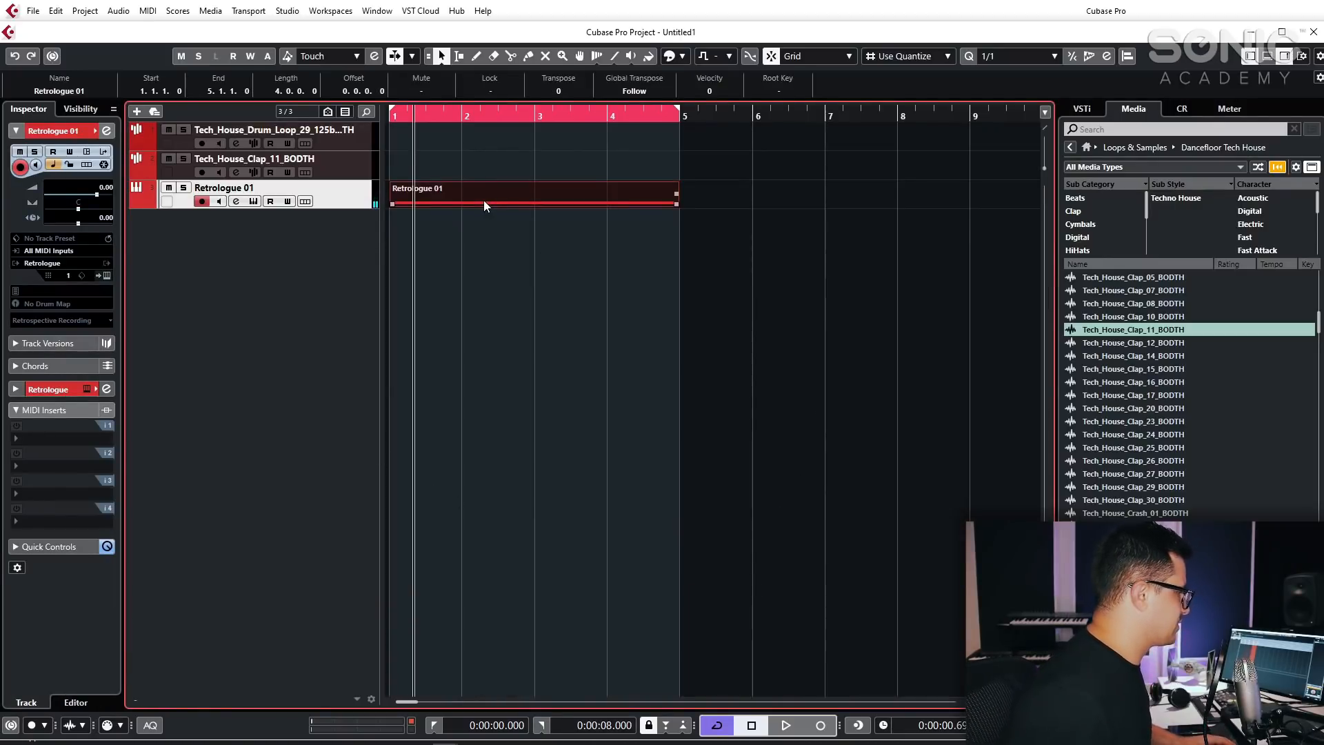
key("alt+r")
Create a Sampler Track from the rendered Retrologue audio event and close the Sampler Control zone.
left_click(495, 231)
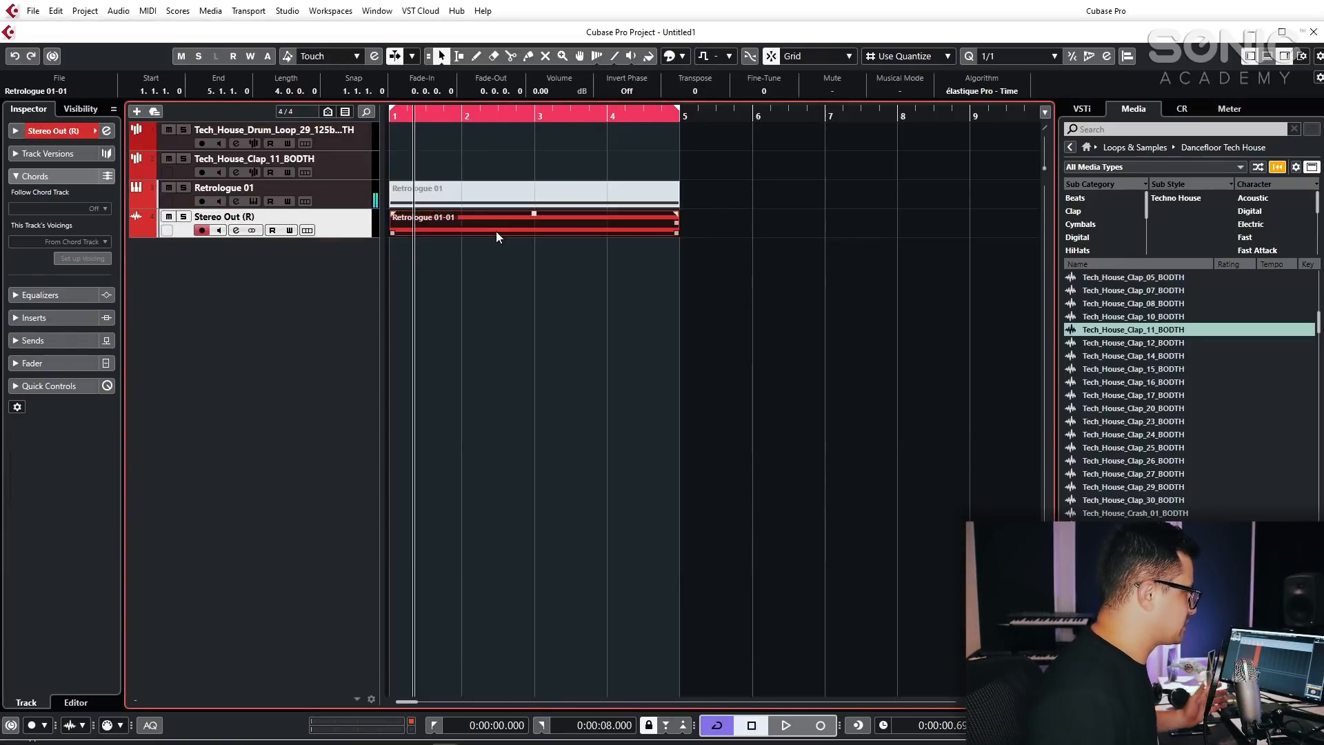
right_click(496, 231)
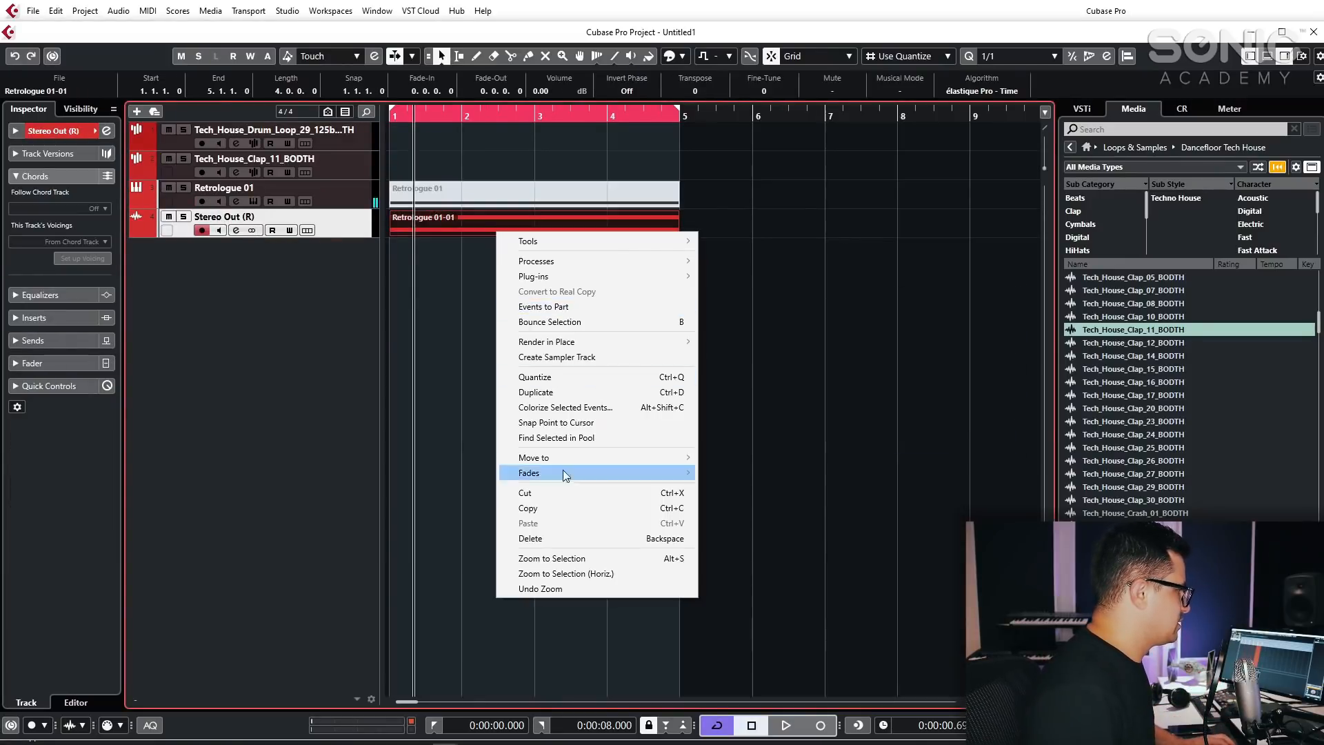
left_click(538, 358)
left_click(436, 217)
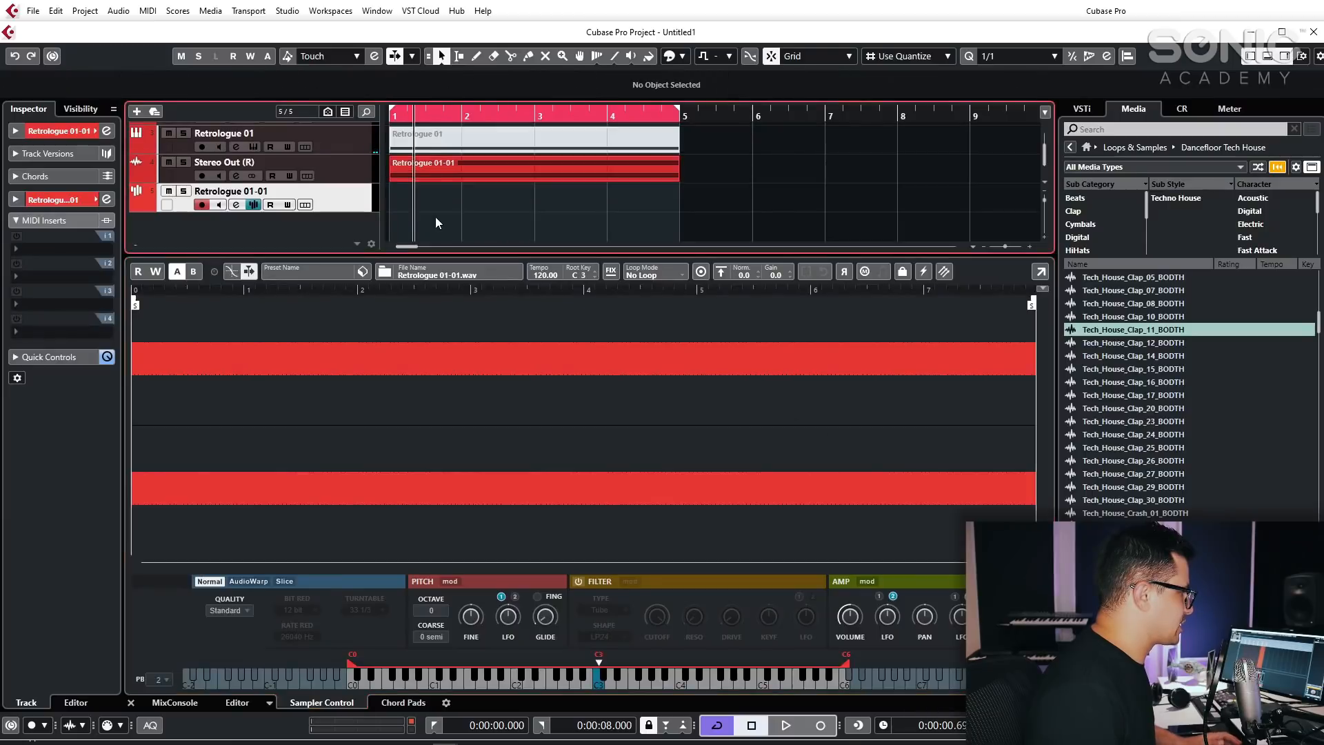
key("ctrl+alt+b")
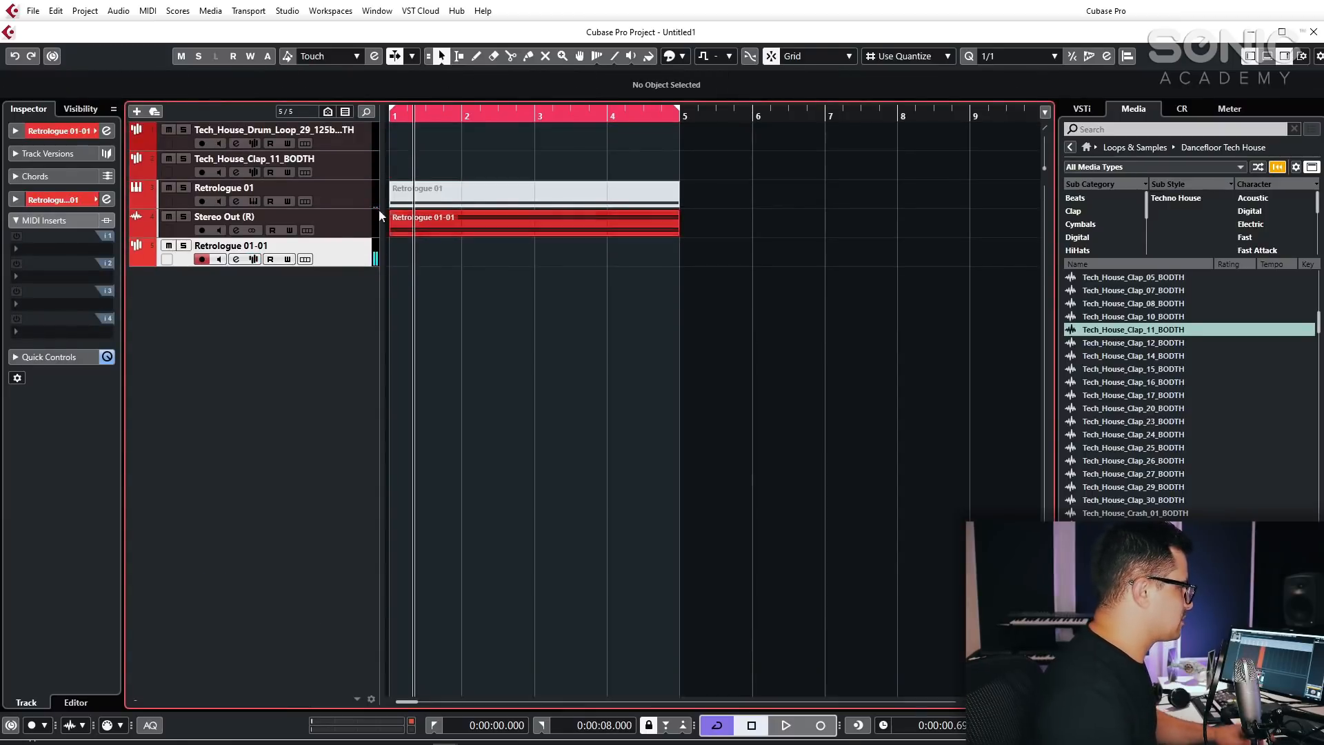
Delete the Retrologue 01 and Stereo Out (R) tracks together with their events.
left_click(325, 222)
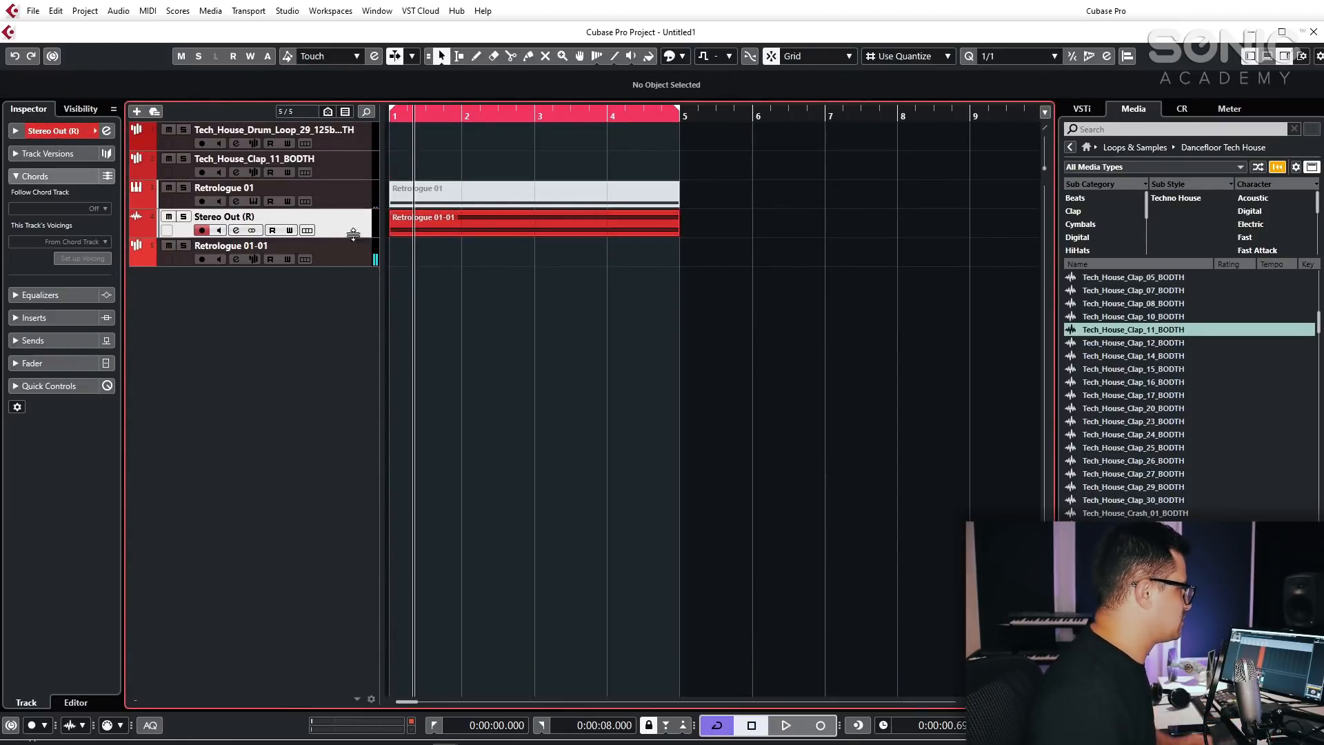
left_click(346, 194, "ctrl")
right_click(346, 192)
left_click(445, 254)
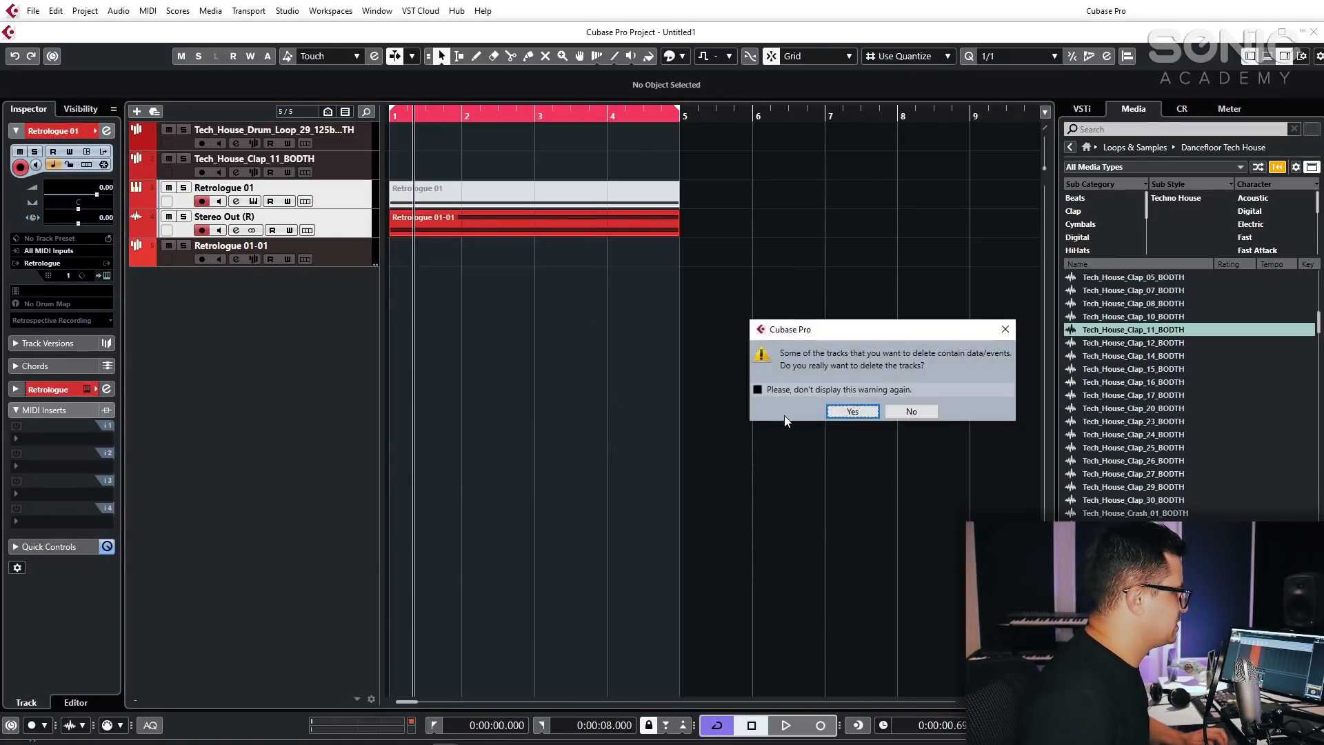
left_click(851, 412)
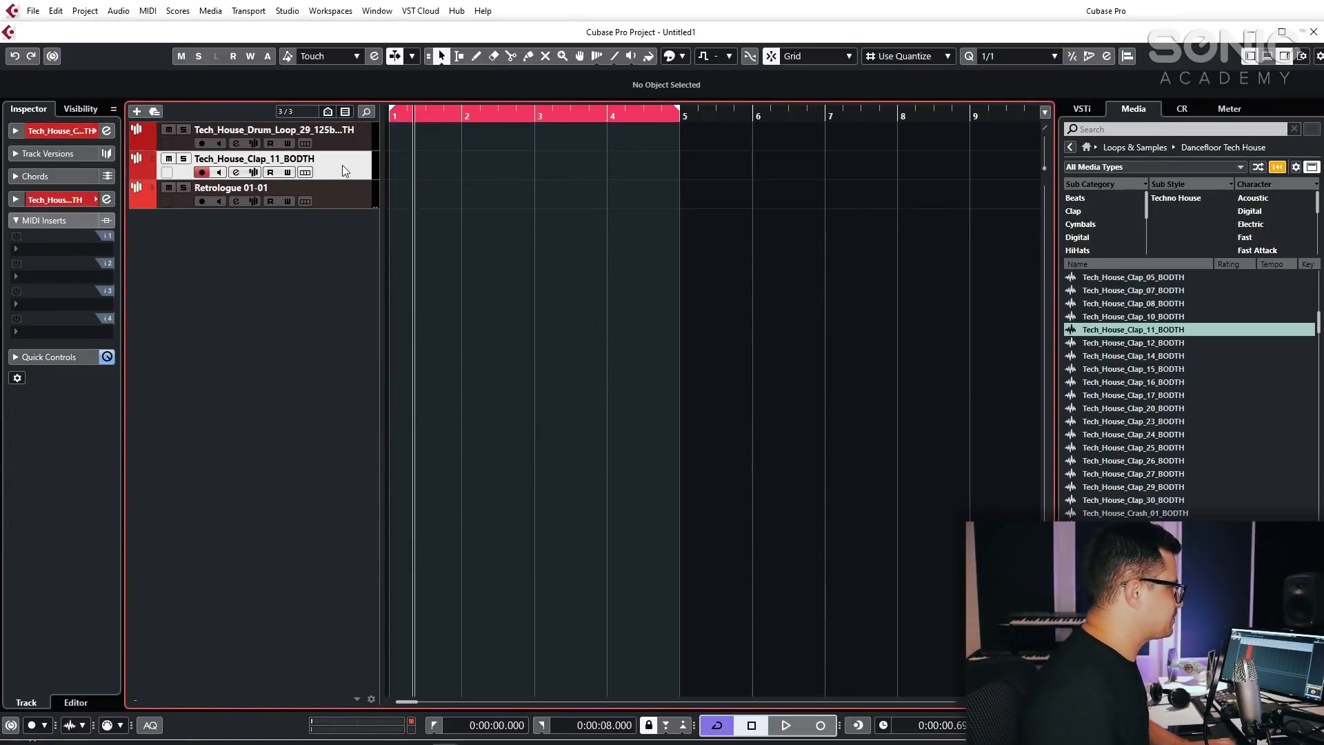
Maximize the project window and open the Sampler Control for the Tech_House_Drum_Loop_29 track.
left_click(359, 138)
left_click(1282, 33)
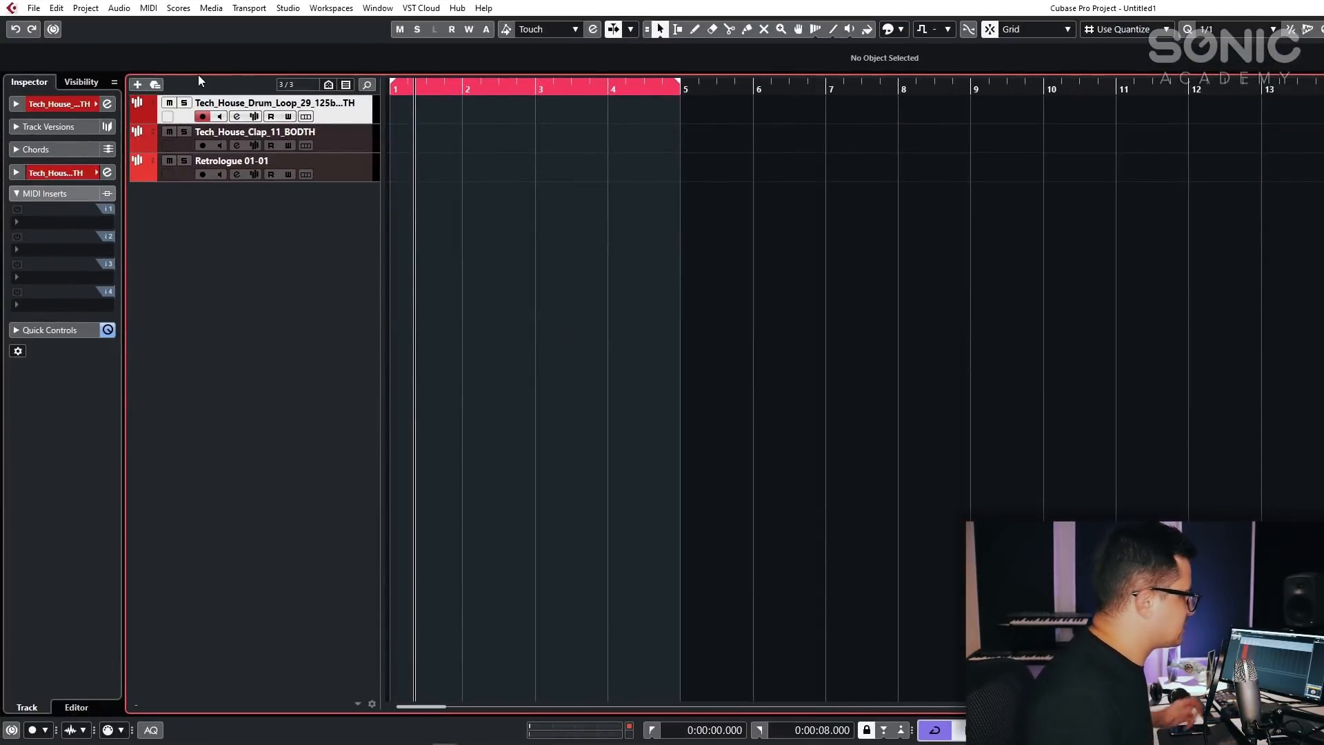
left_click(253, 116)
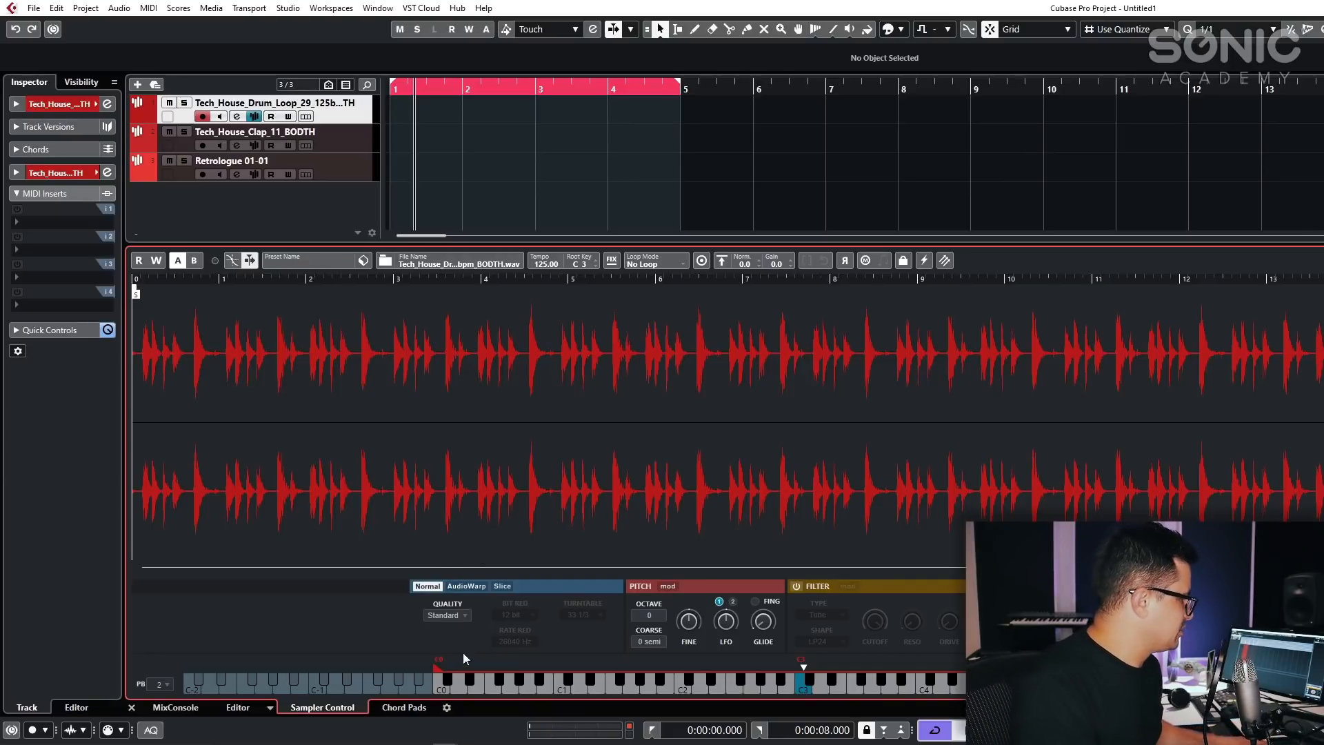
Switch the drum loop sampler to AudioWarp mode and set its speed to about 104.6%.
left_click(466, 585)
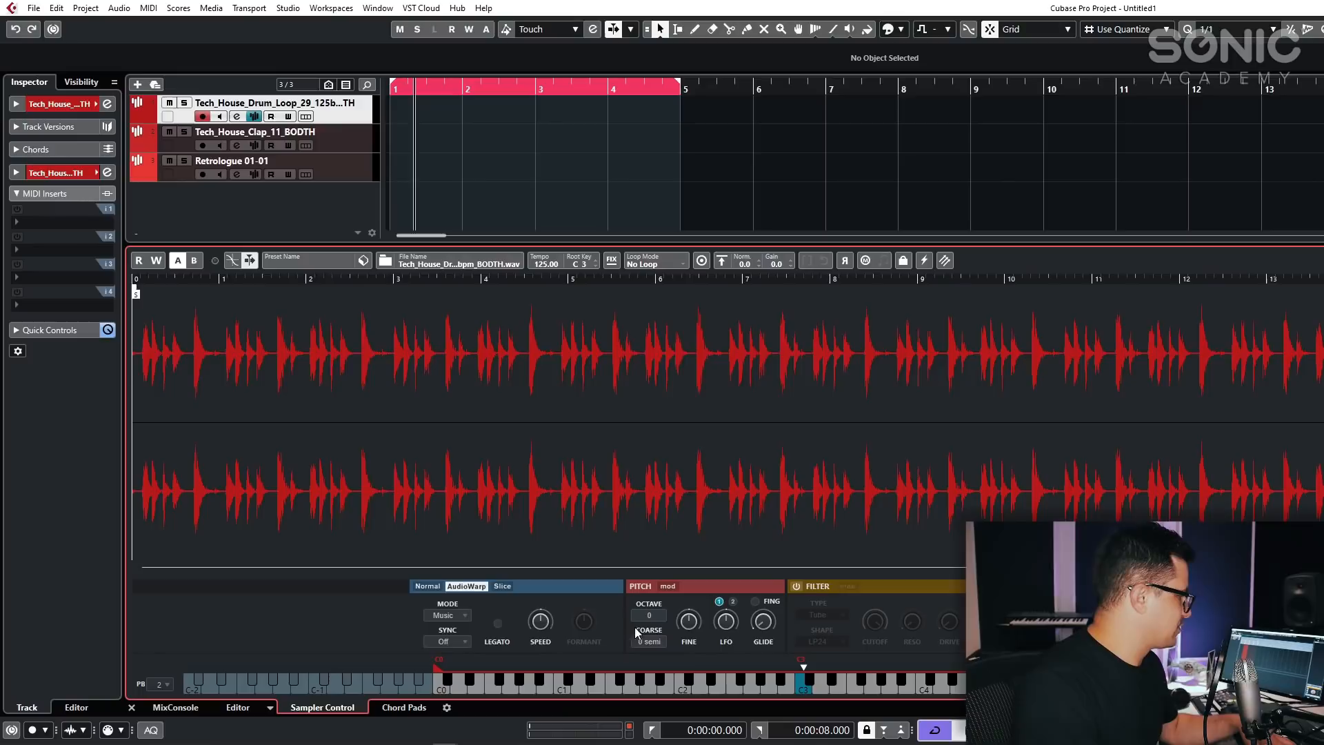
mouse_move(543, 624)
left_mouse_down()
mouse_move(537, 652)
mouse_move(543, 631)
left_mouse_up()
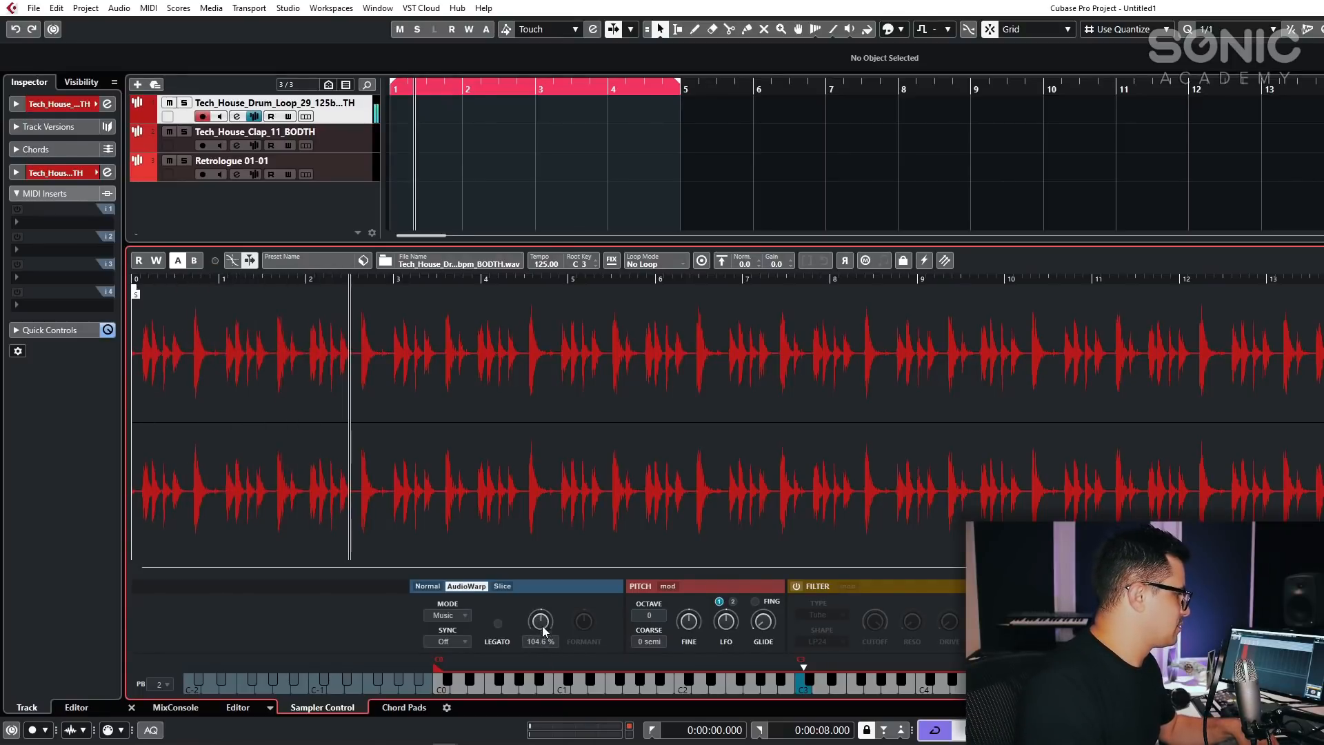
Switch the drum loop sampler to Slice mode, adjust the slice threshold slightly, and review the available slicing modes.
left_click(502, 586)
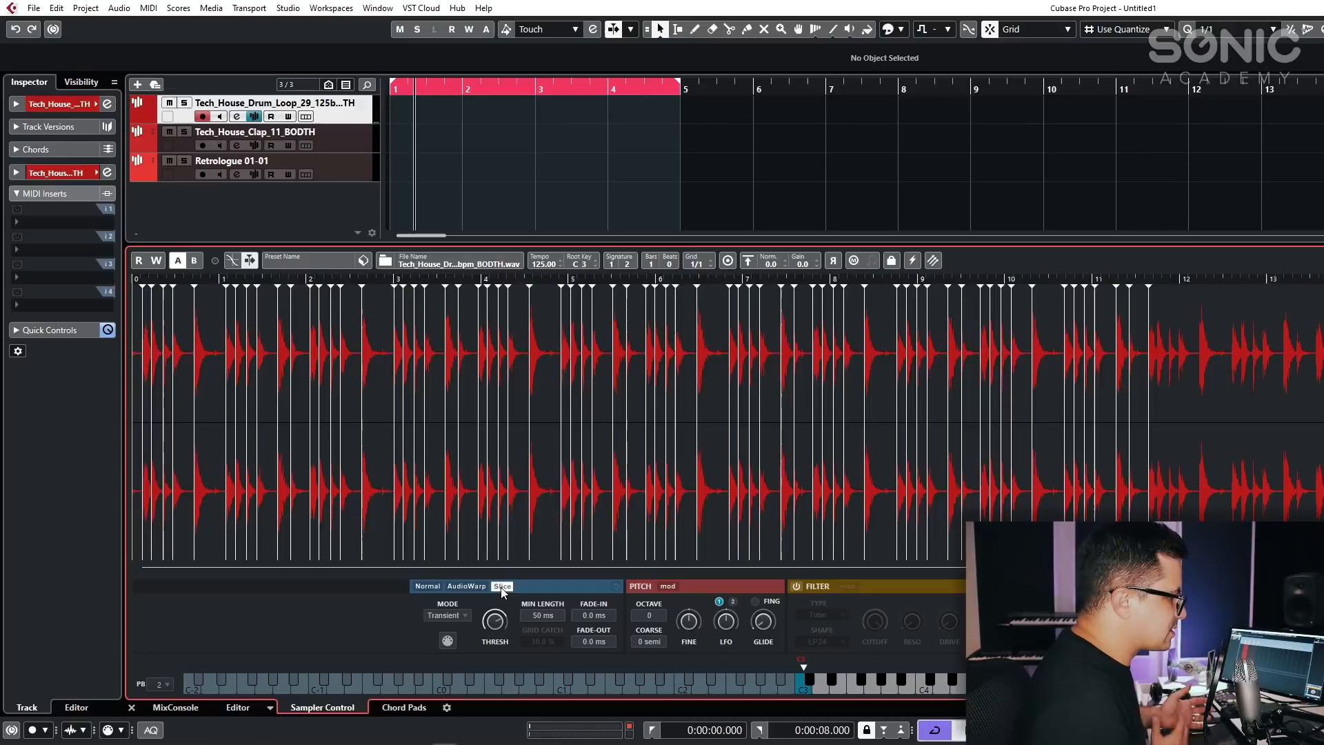
mouse_move(496, 625)
mouse_move(497, 625)
left_mouse_down()
mouse_move(497, 639)
mouse_move(501, 619)
left_mouse_up()
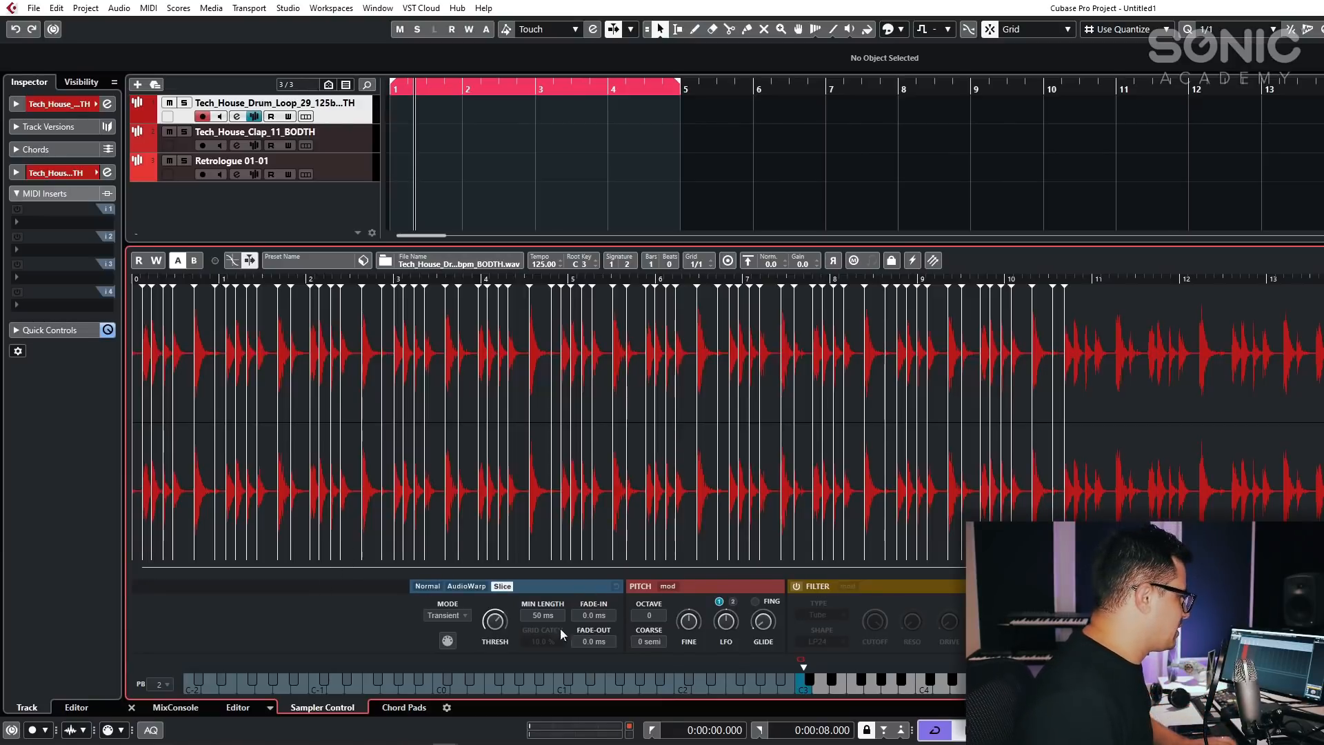
left_click(453, 615)
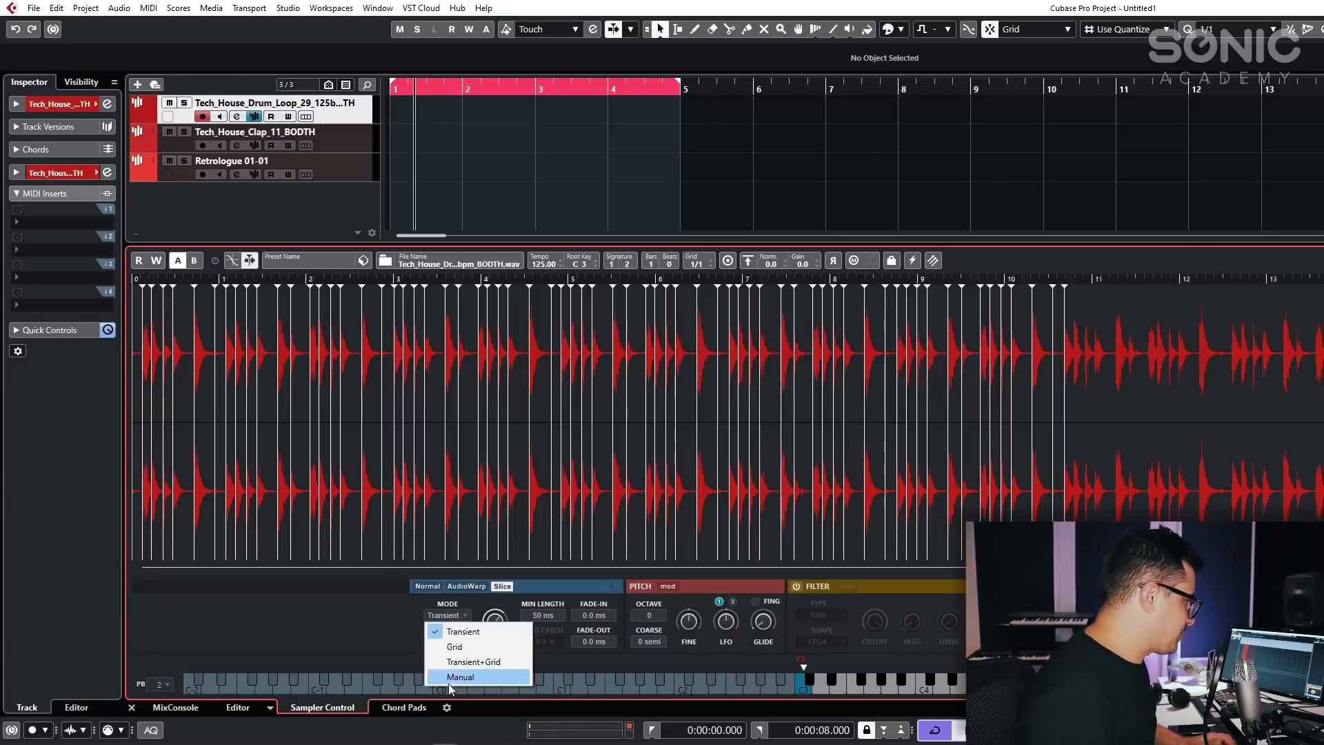
left_click(371, 640)
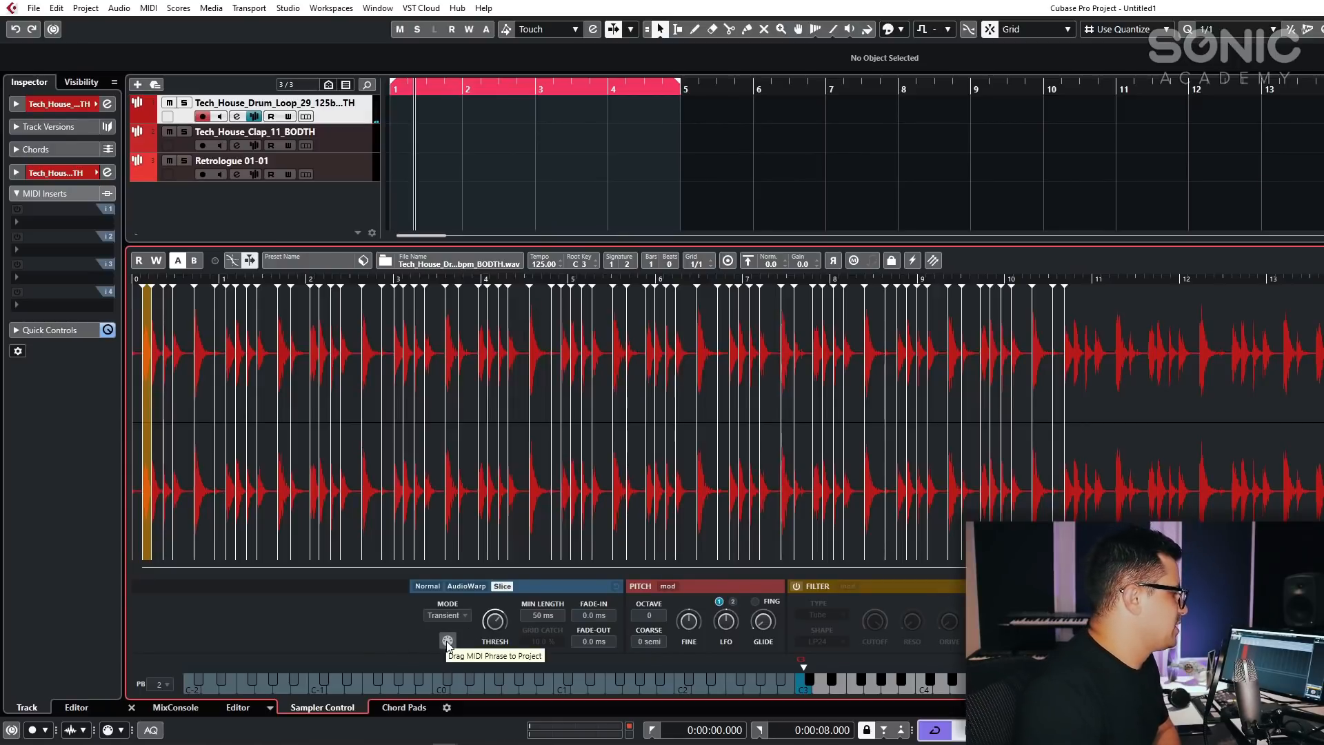
Place the sliced loop's MIDI phrase on the drum loop track at bar 1 and play it back.
left_click_drag(447, 642, 414, 107)
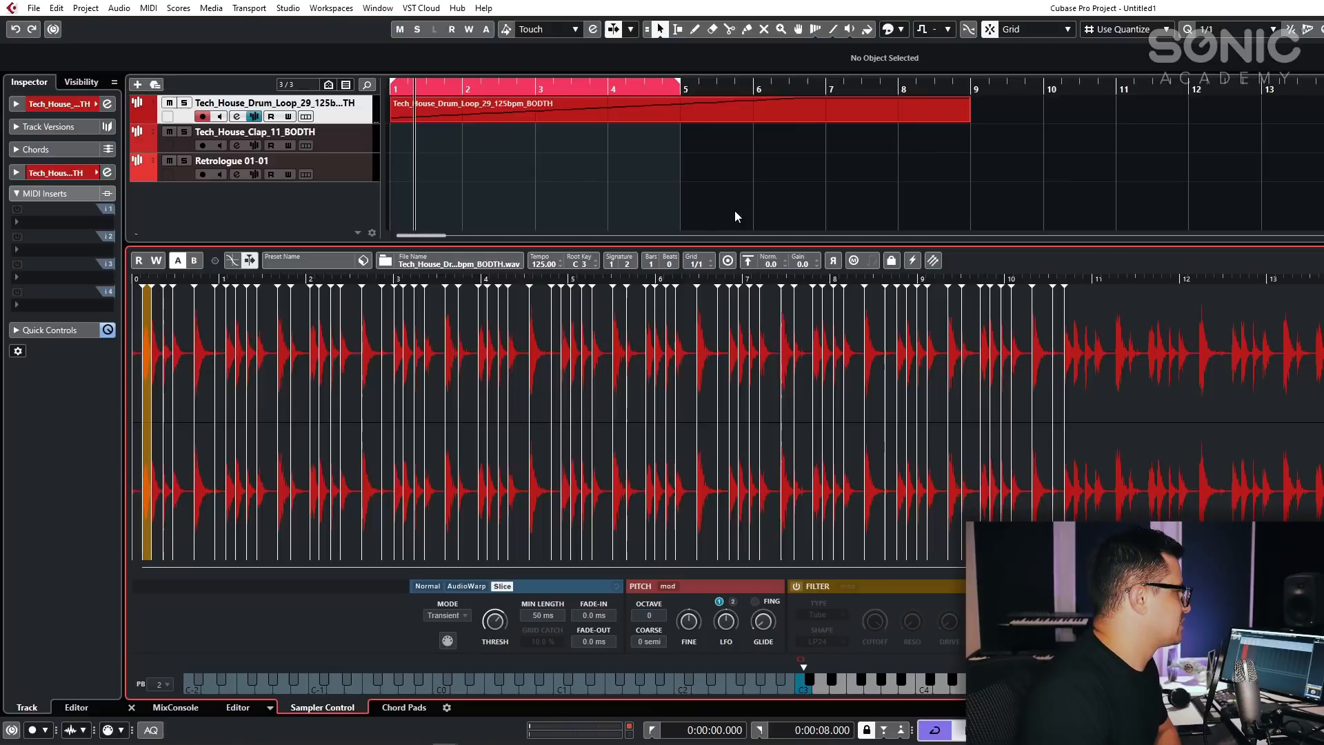
left_click(675, 117)
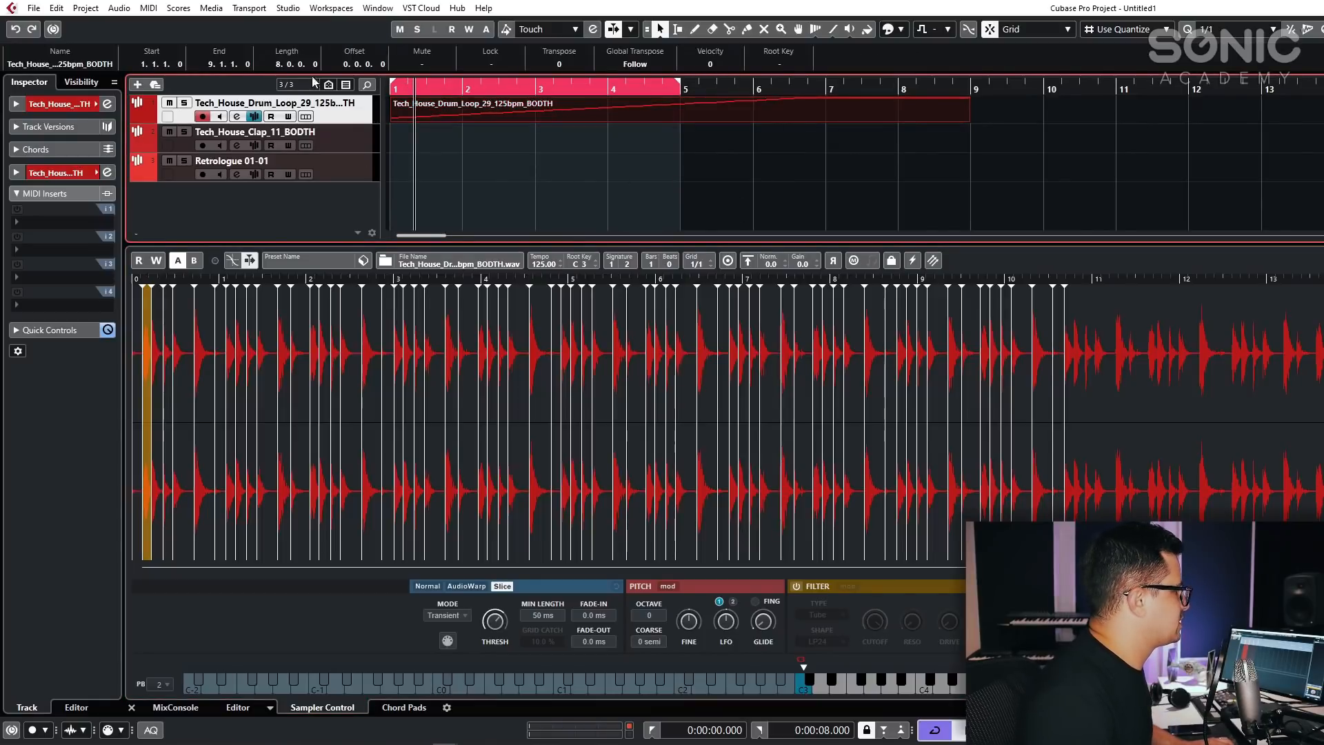
left_click(416, 94)
key("space")
left_click(535, 132)
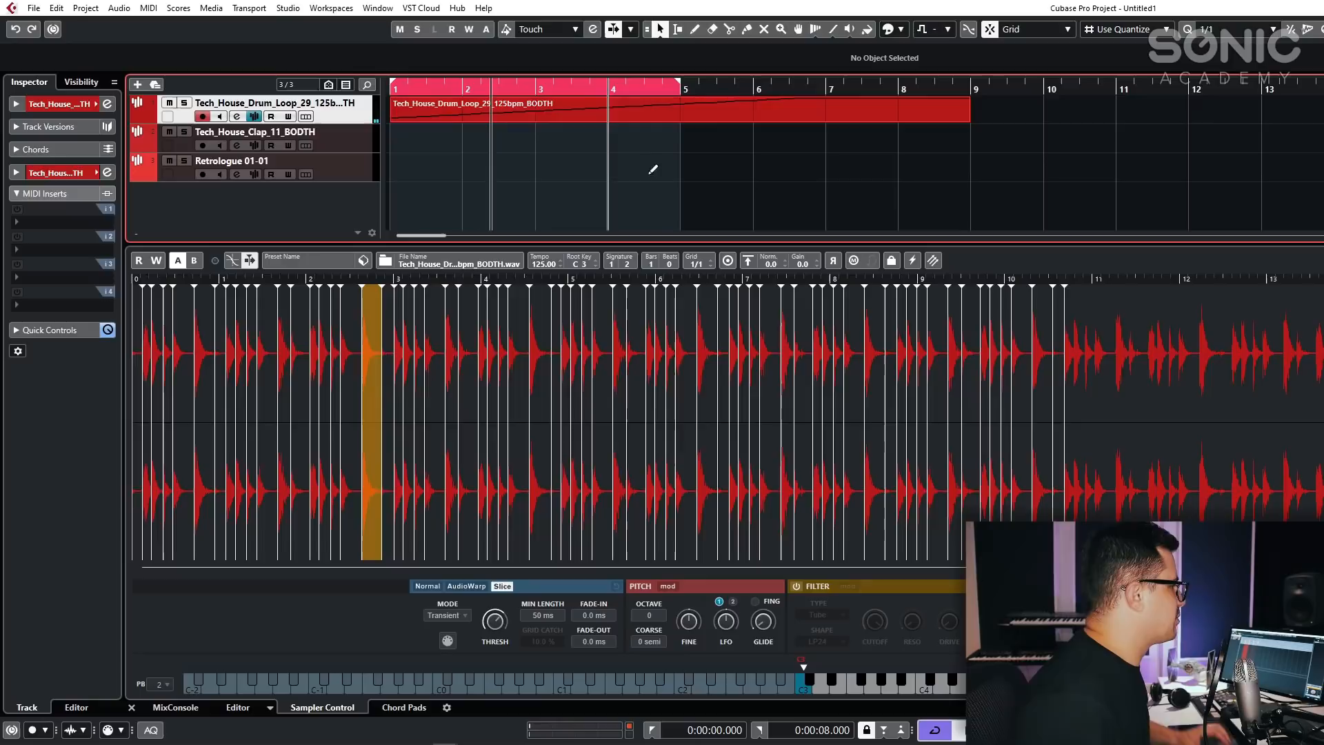
Split the drum loop MIDI part at bar 5 and delete the section after it.
left_click(684, 110, "alt")
left_click(691, 118)
key("Delete")
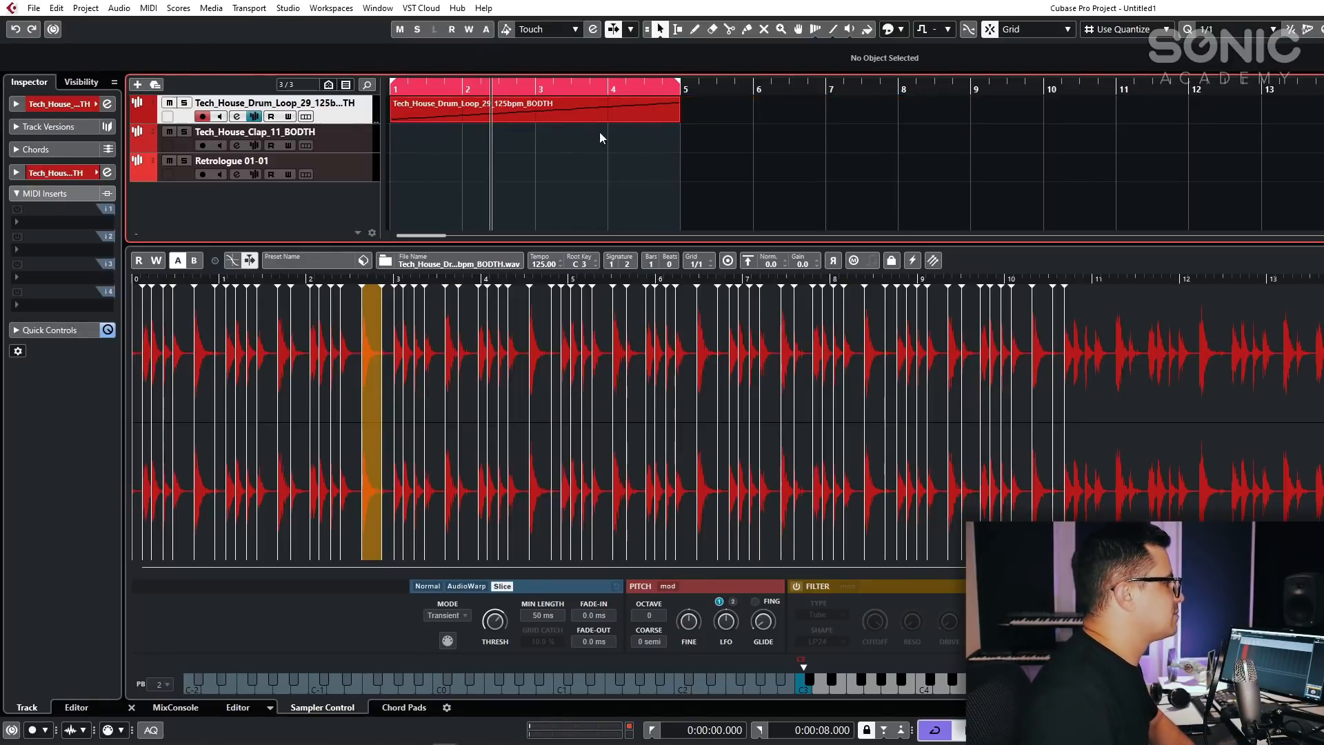
Set the quantize grid to 1/16, select the drum loop part, and play it through the sliced sampler.
left_click(597, 110)
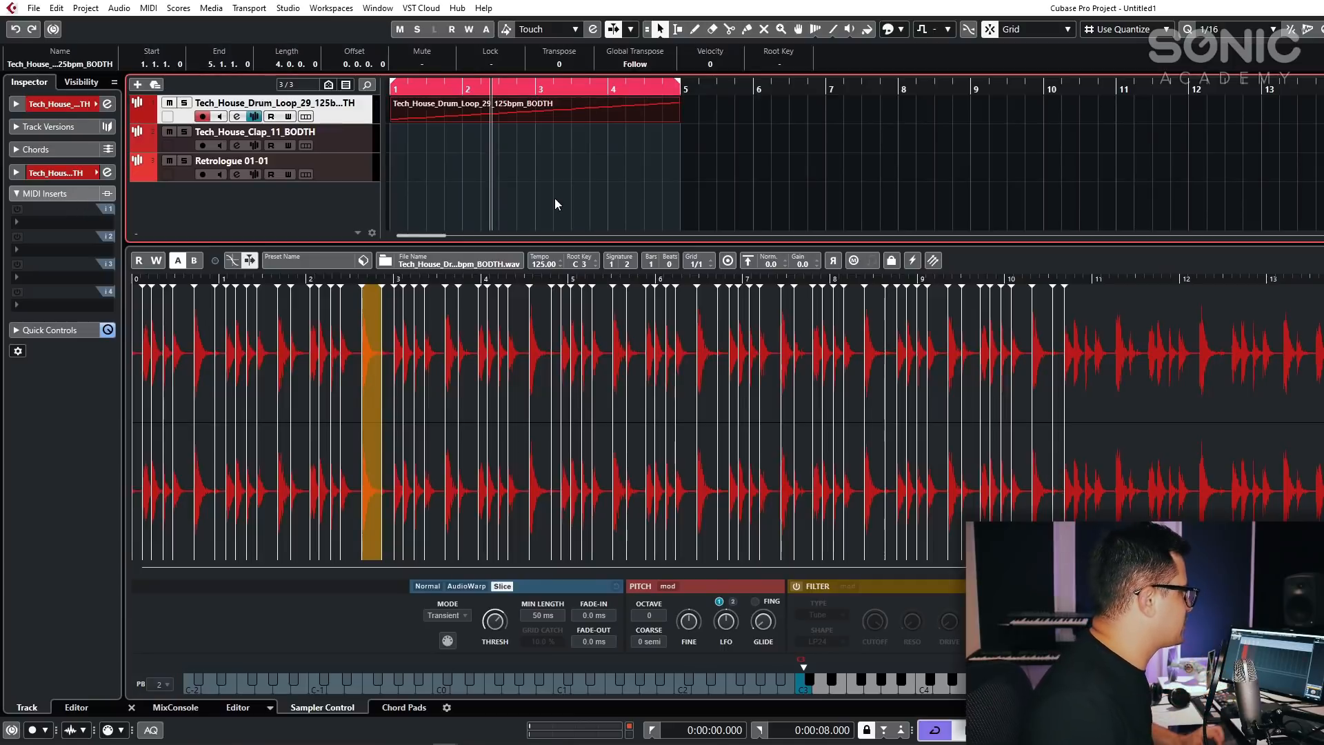
left_click(638, 202)
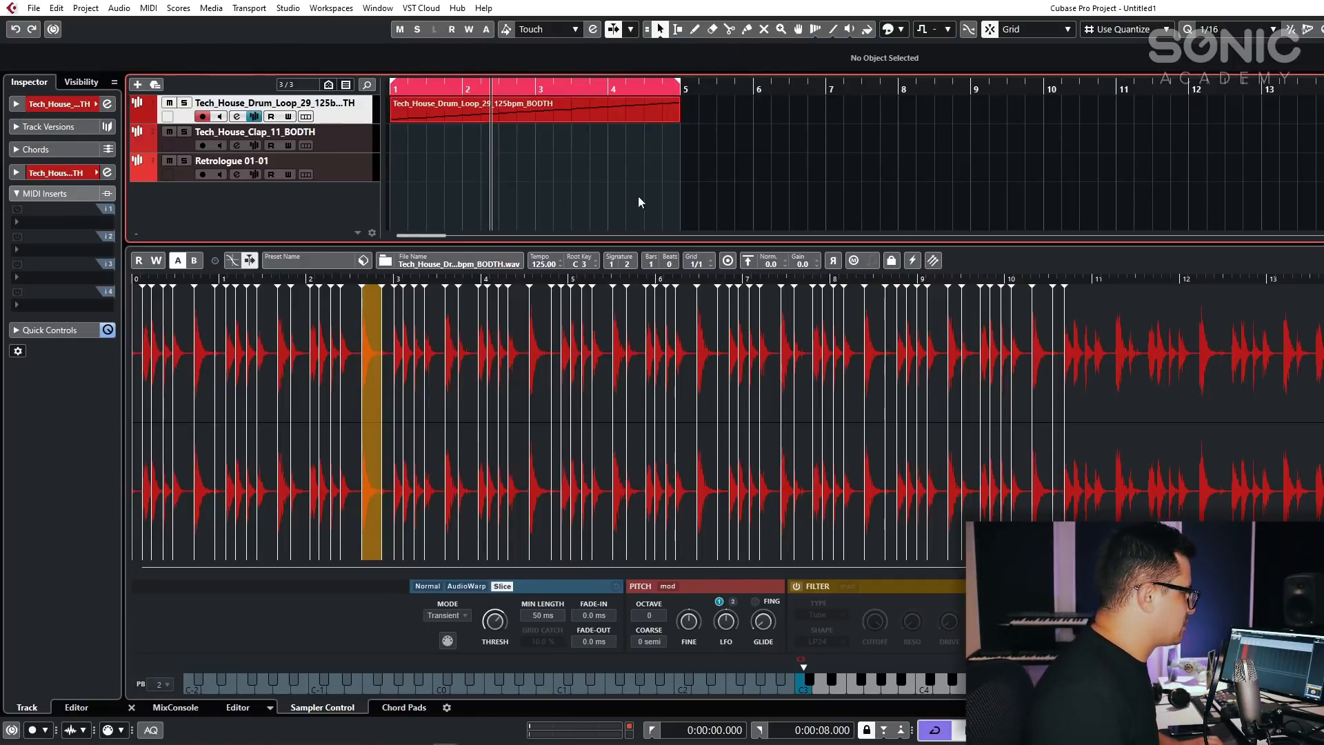
left_click(617, 112)
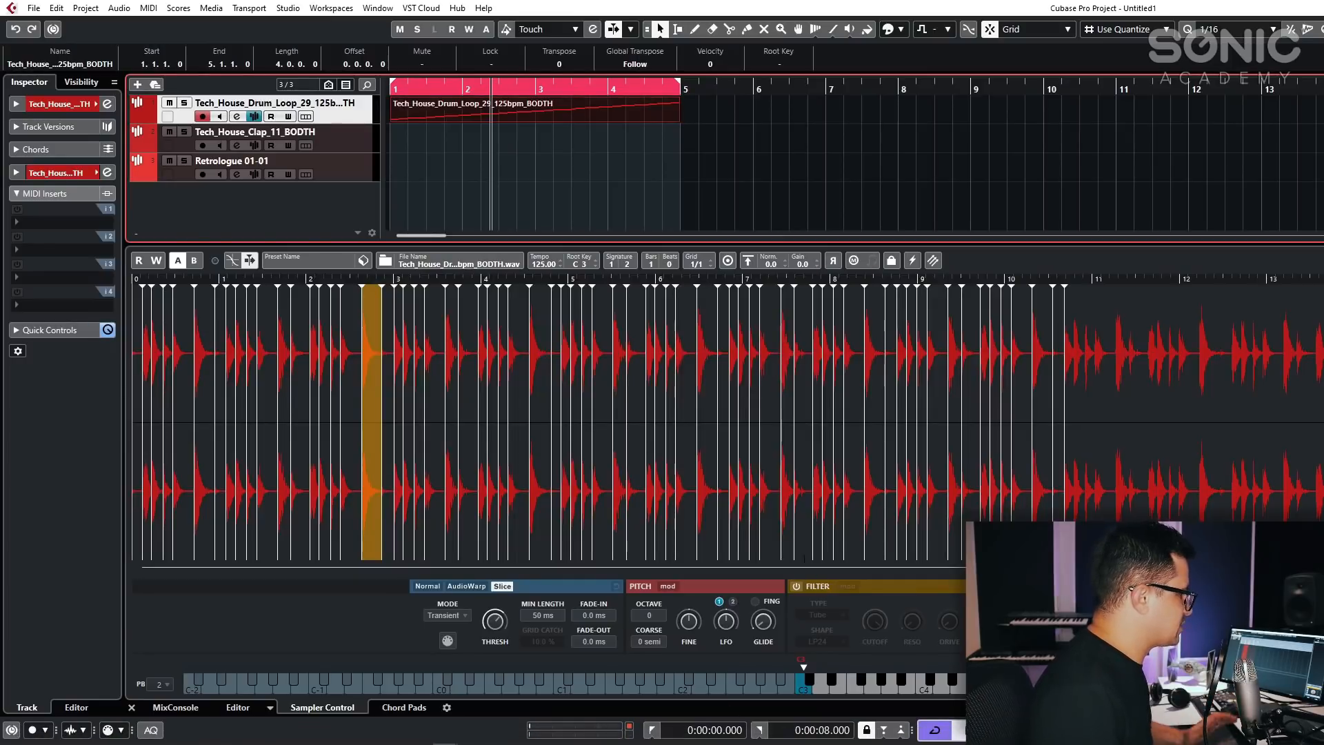
left_click(1033, 492)
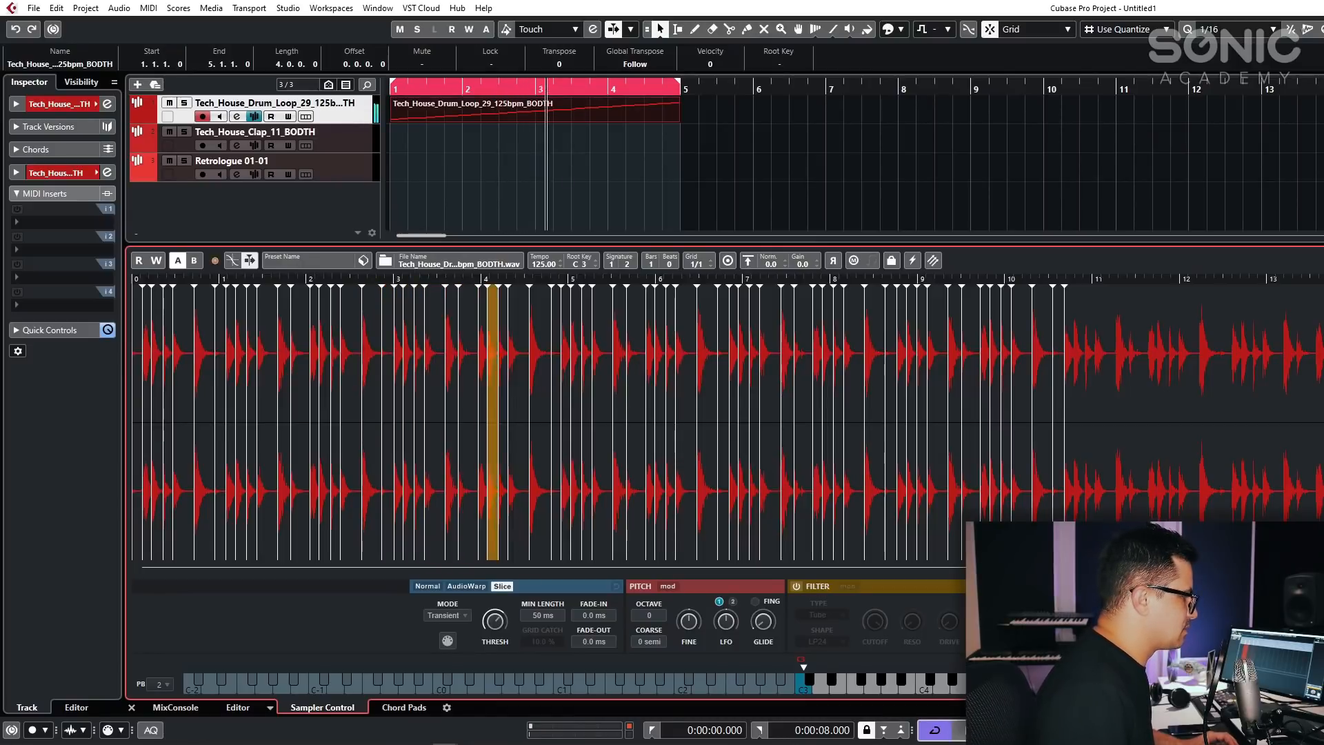
Shape the amp envelope to decay to zero at 0.19 s, enable the filter with 72.5% drive, and close the sampler.
left_click(1079, 586)
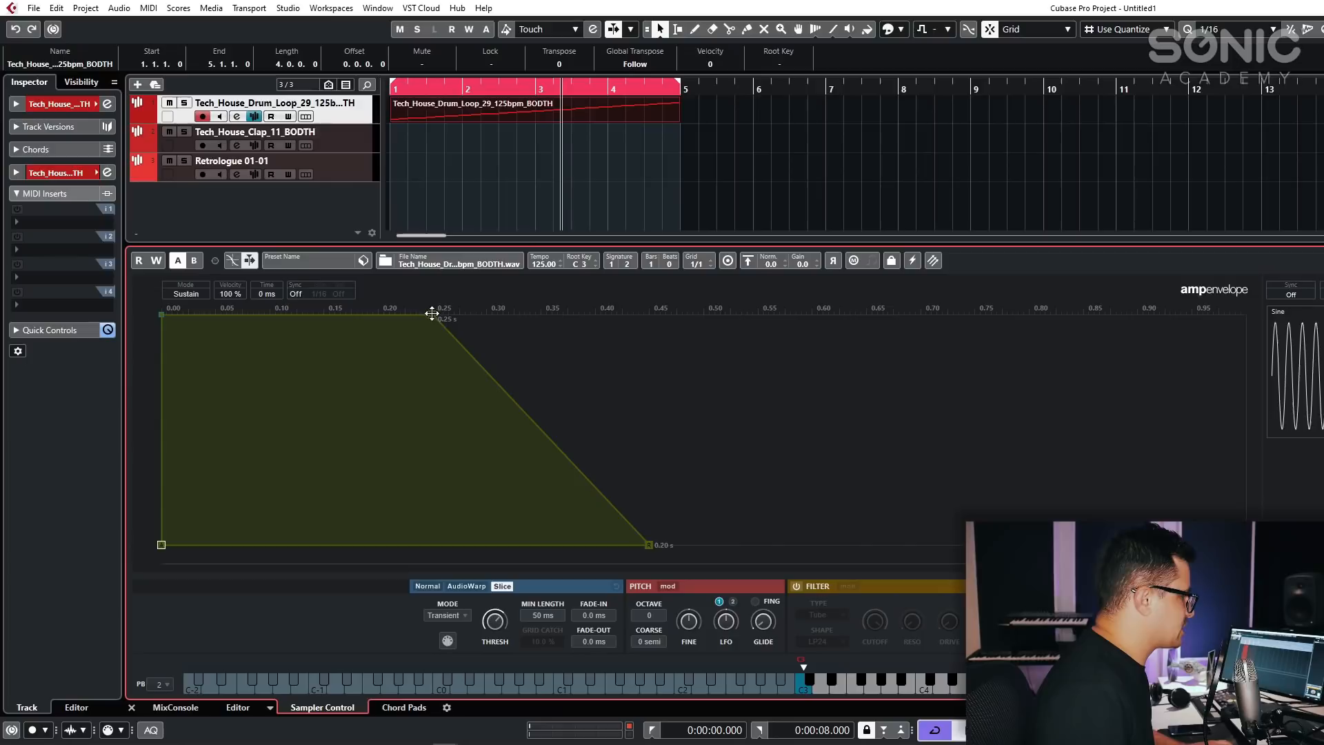
left_click_drag(433, 314, 370, 615)
left_click(796, 586)
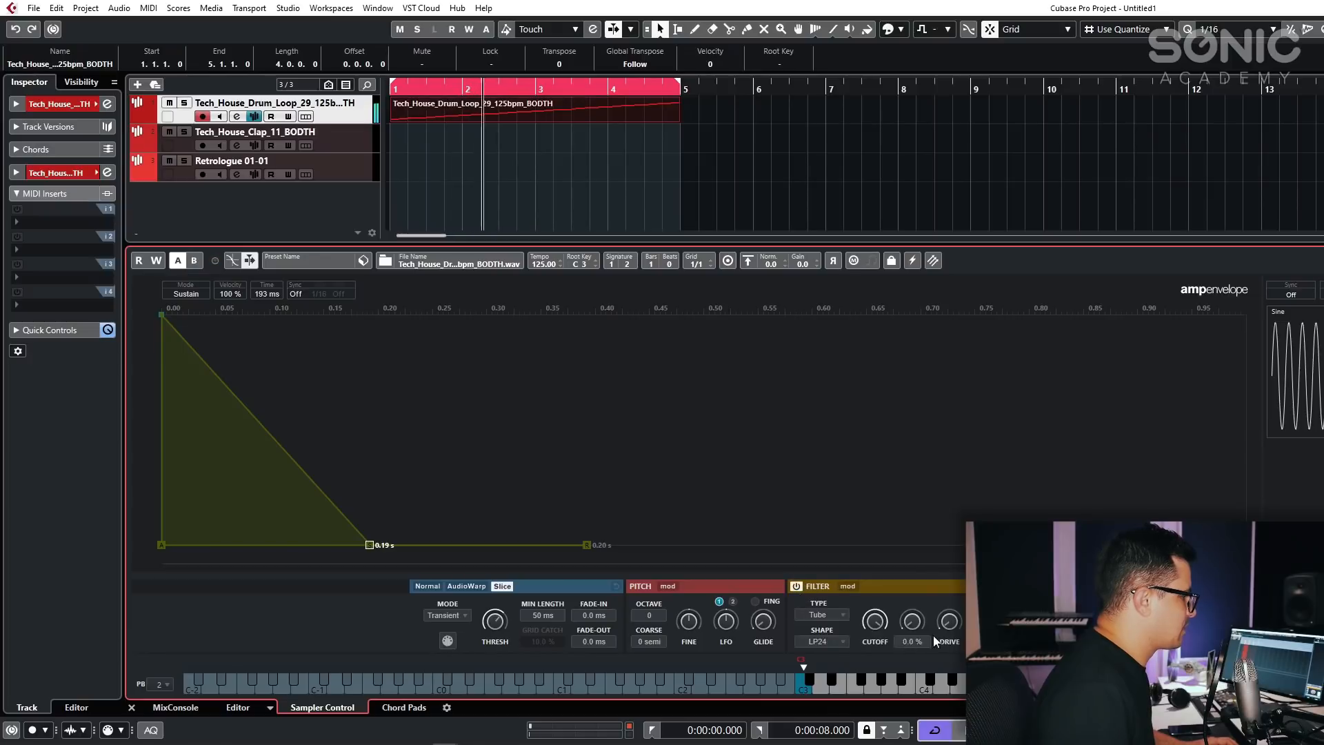
left_click_drag(947, 624, 971, 552)
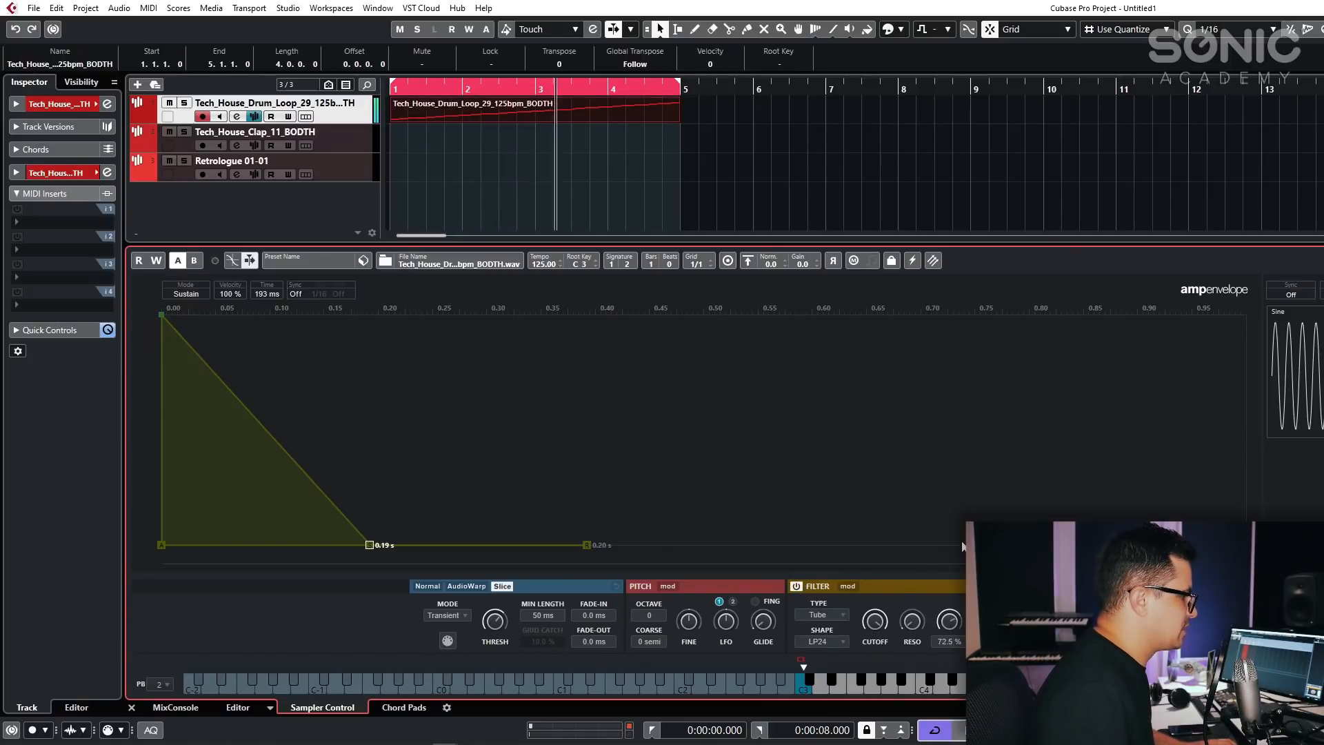
left_click(527, 172)
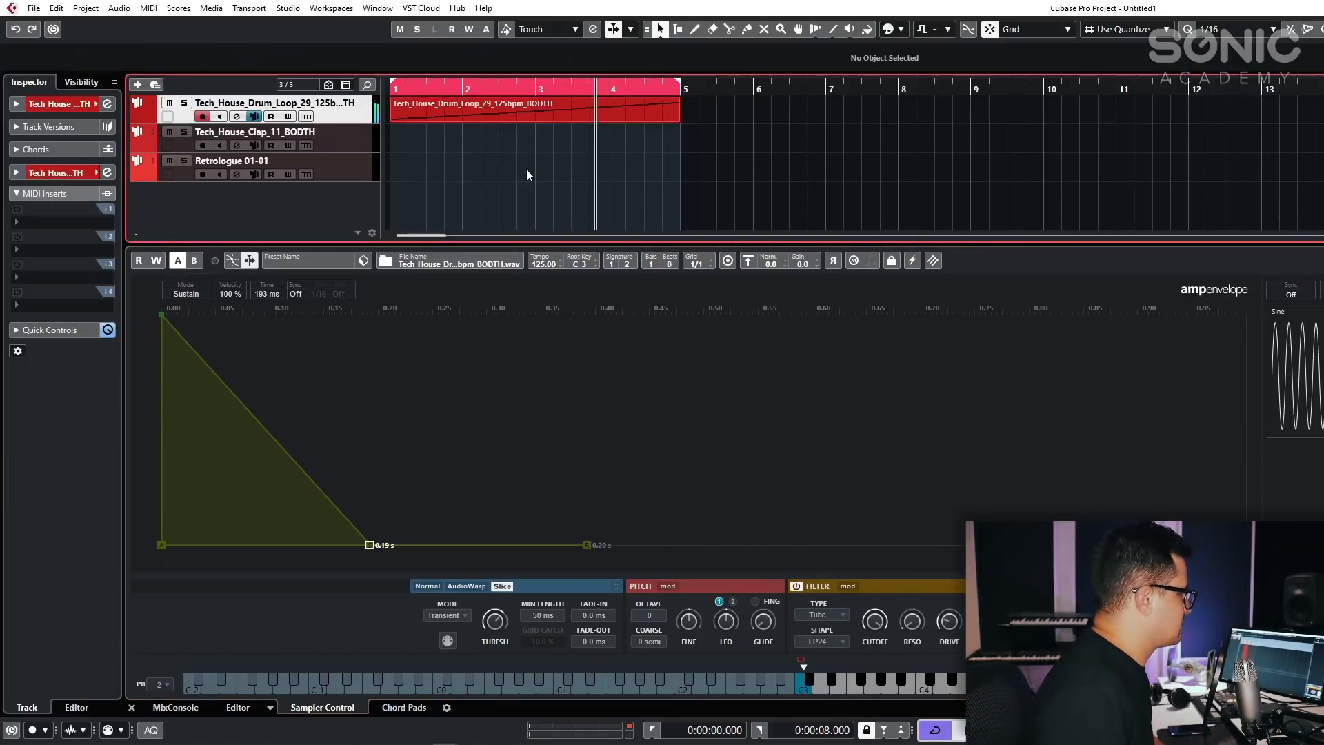
key("ctrl+alt+e")
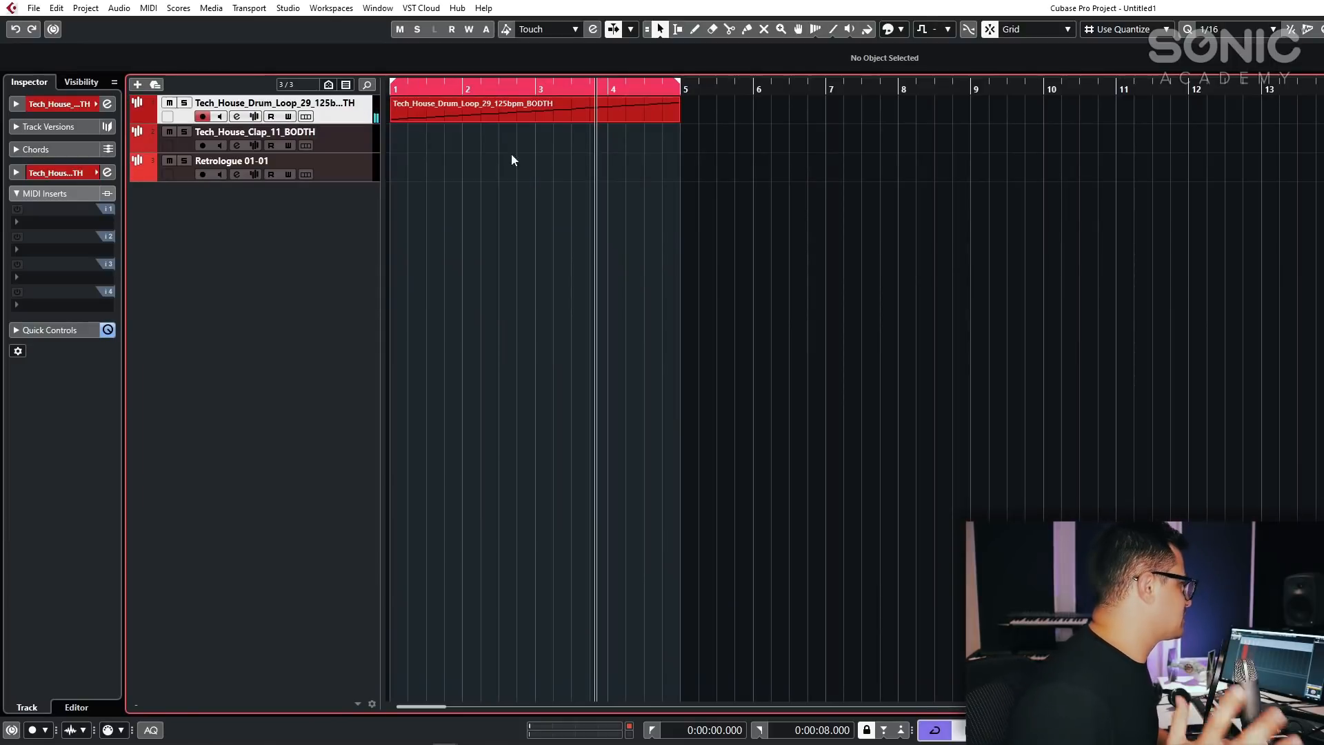
Open the drum loop MIDI part in the Key Editor to examine the notes that trigger its slices.
left_click(474, 104)
left_click(575, 284)
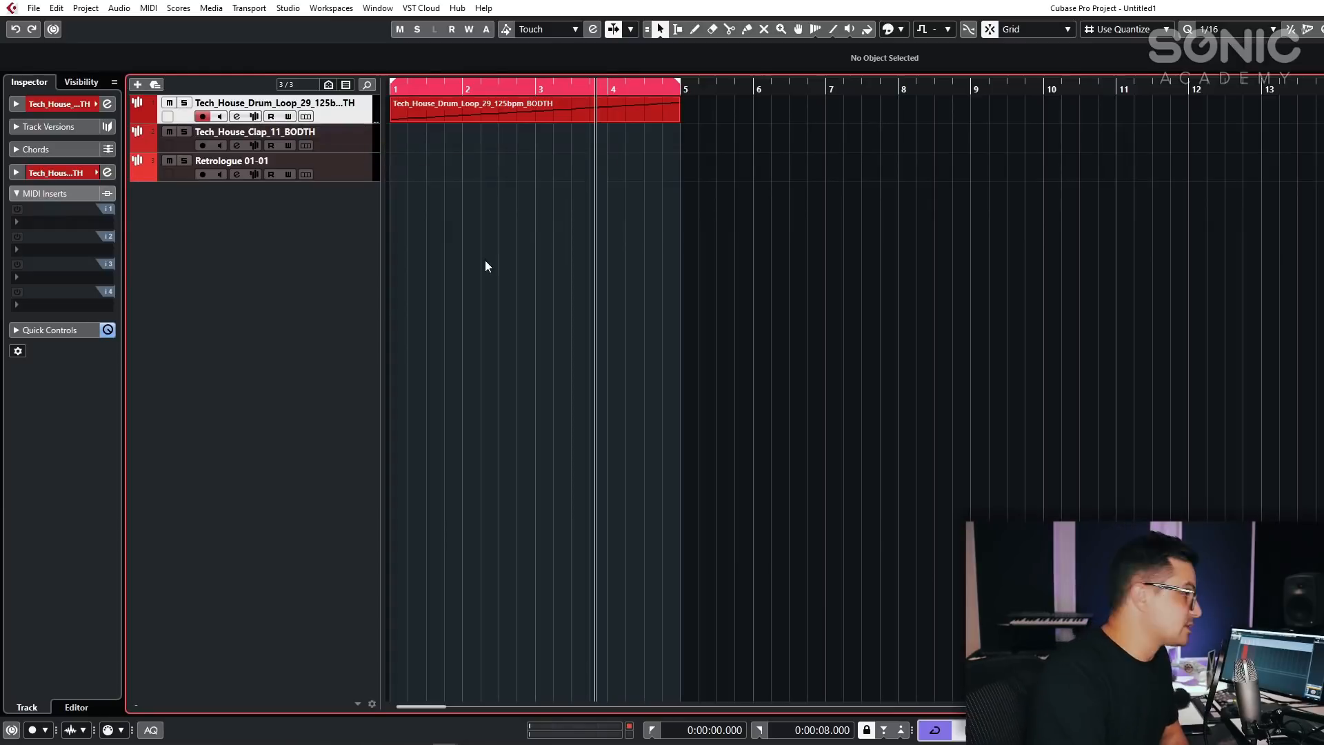
left_click(451, 115)
double_click(450, 109)
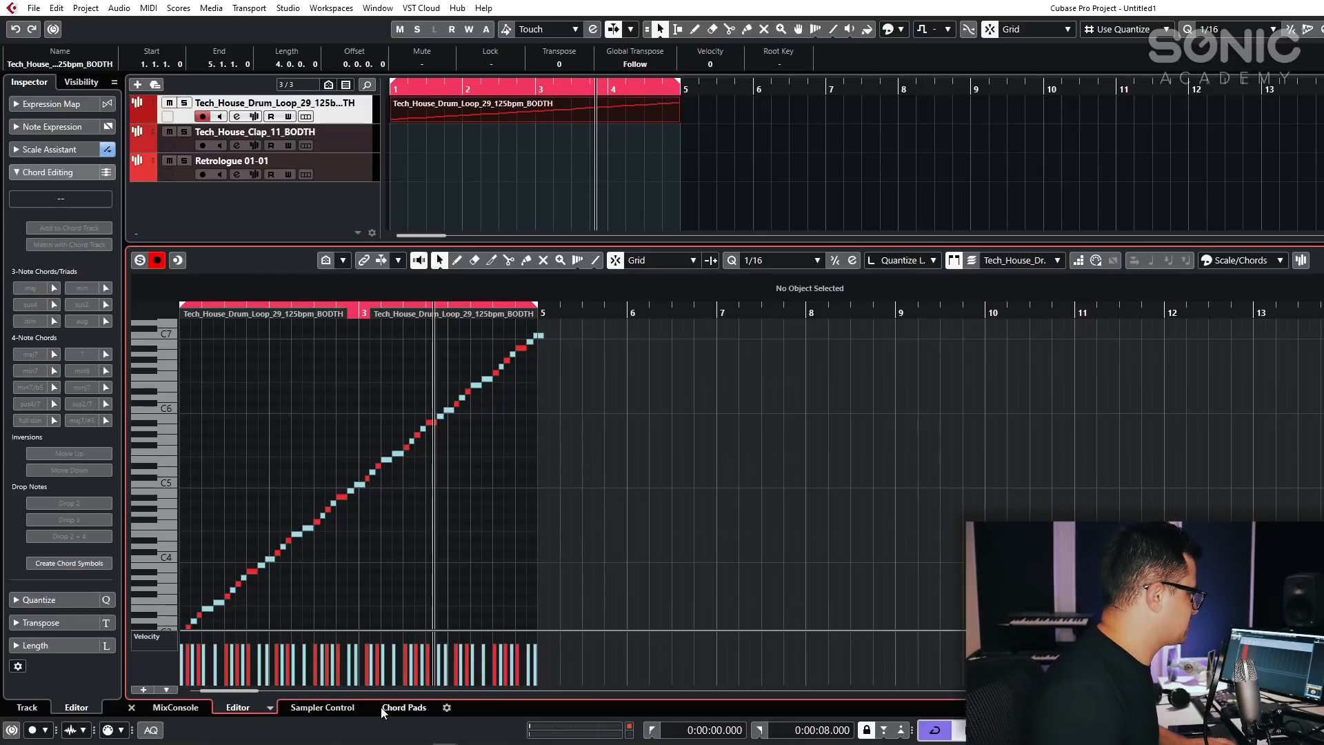
Return to the drum loop's Sampler Control and show the instruments the sample can be transferred to.
left_click(341, 709)
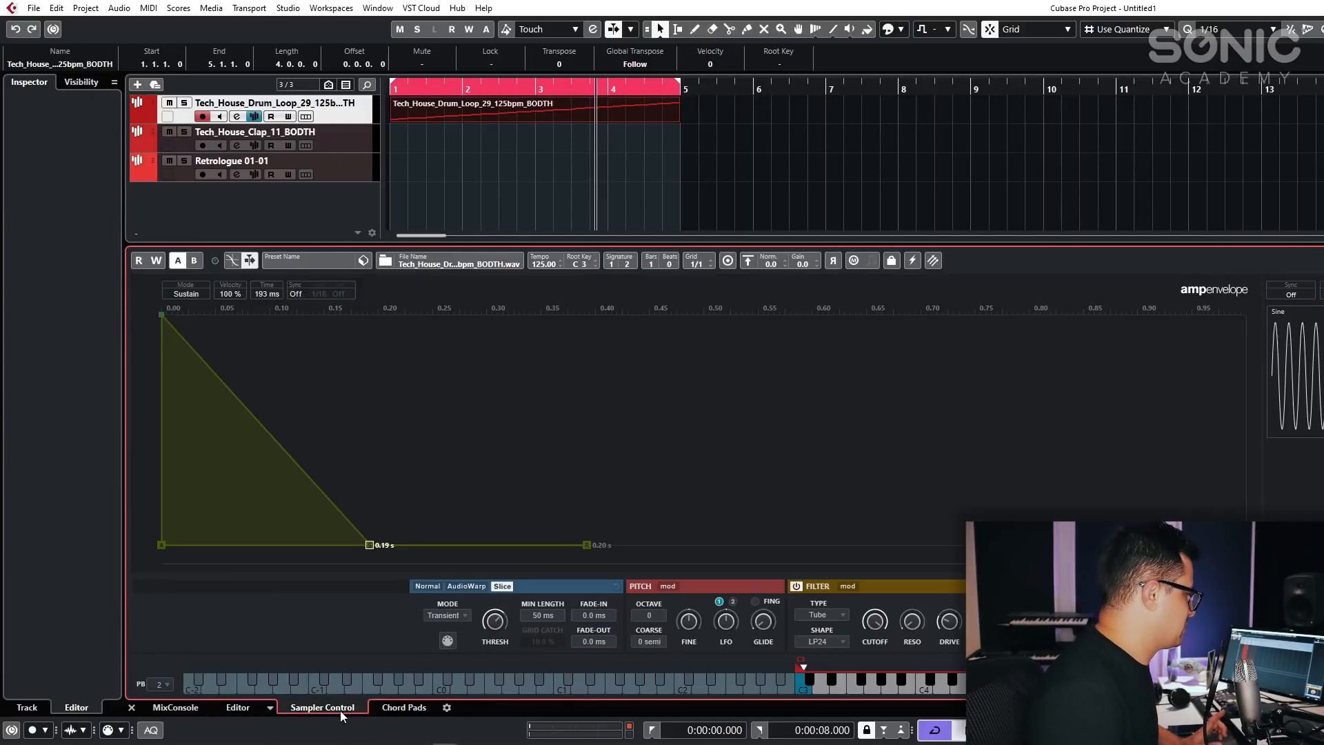
left_click(933, 260)
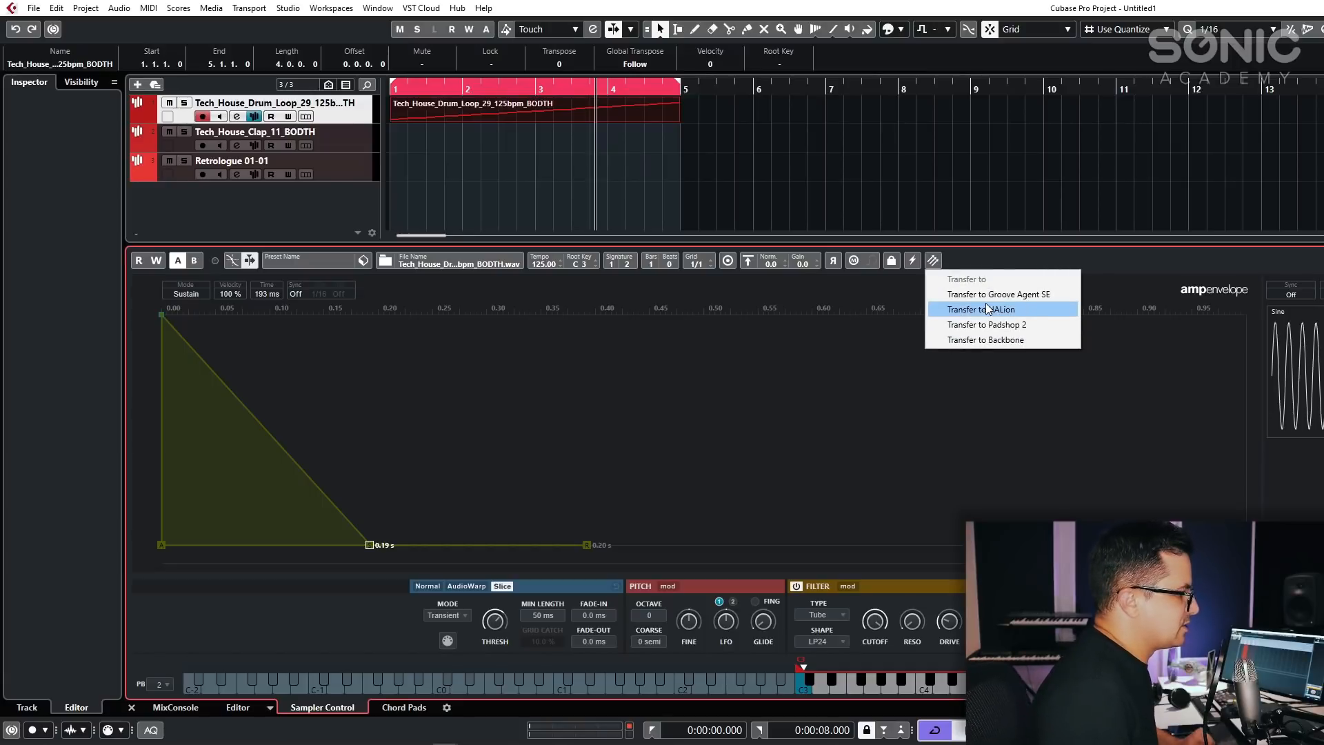
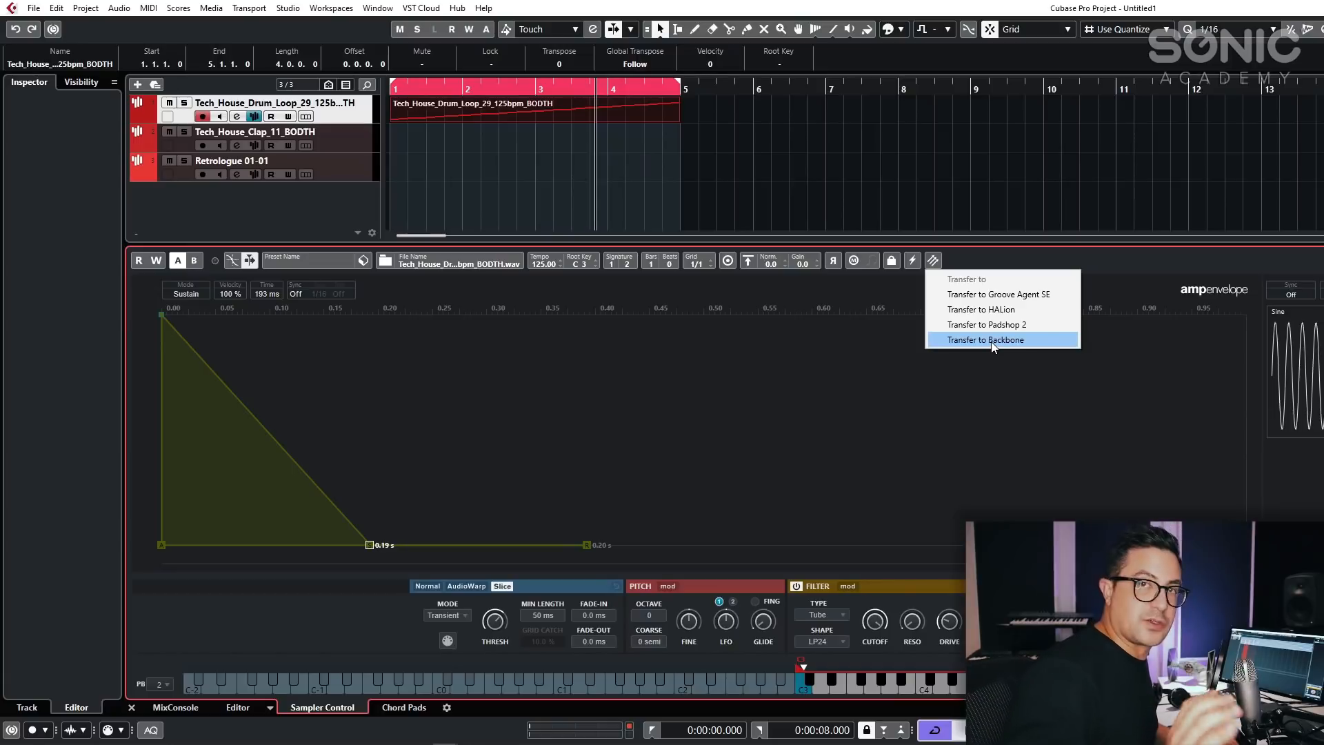
Dismiss the transfer options, close the drum loop's sampler, and open the Sampler Control of the Tech_House_Clap_11_BODTH track.
left_click(639, 195)
left_click(615, 199)
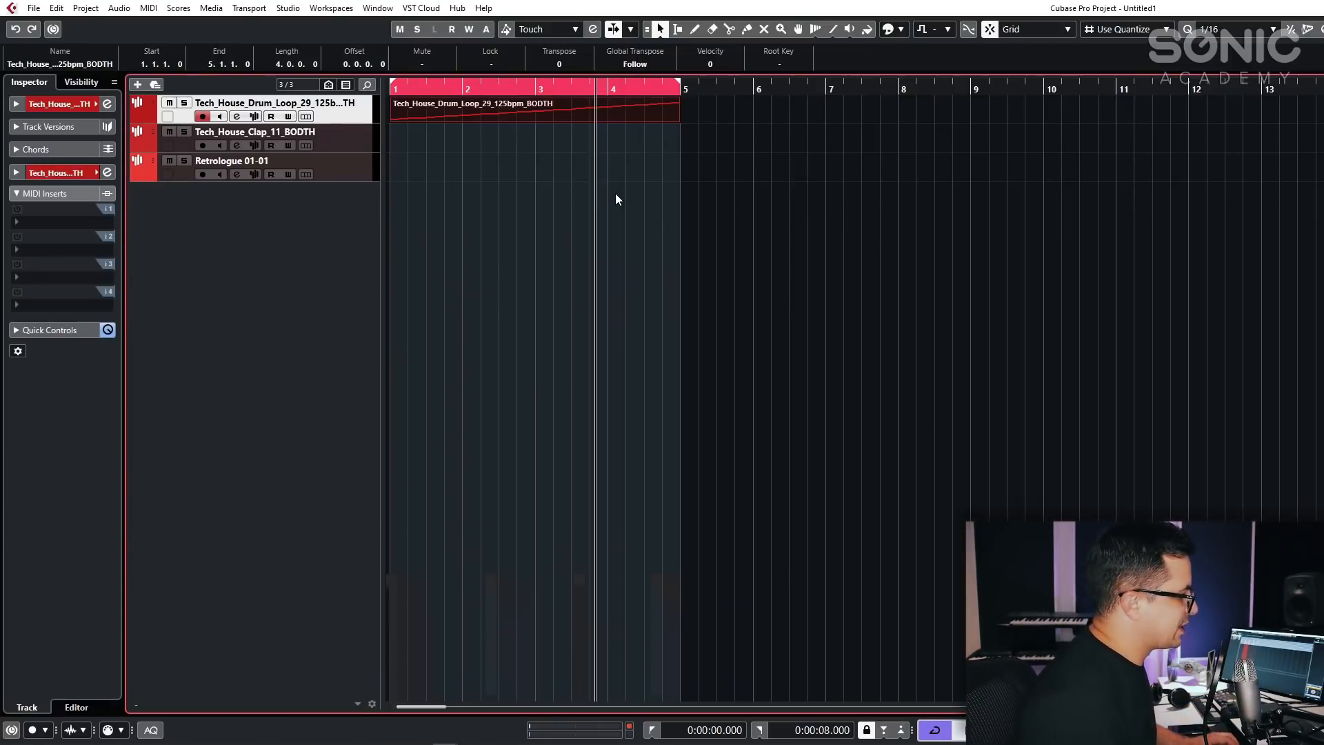
left_click(357, 136)
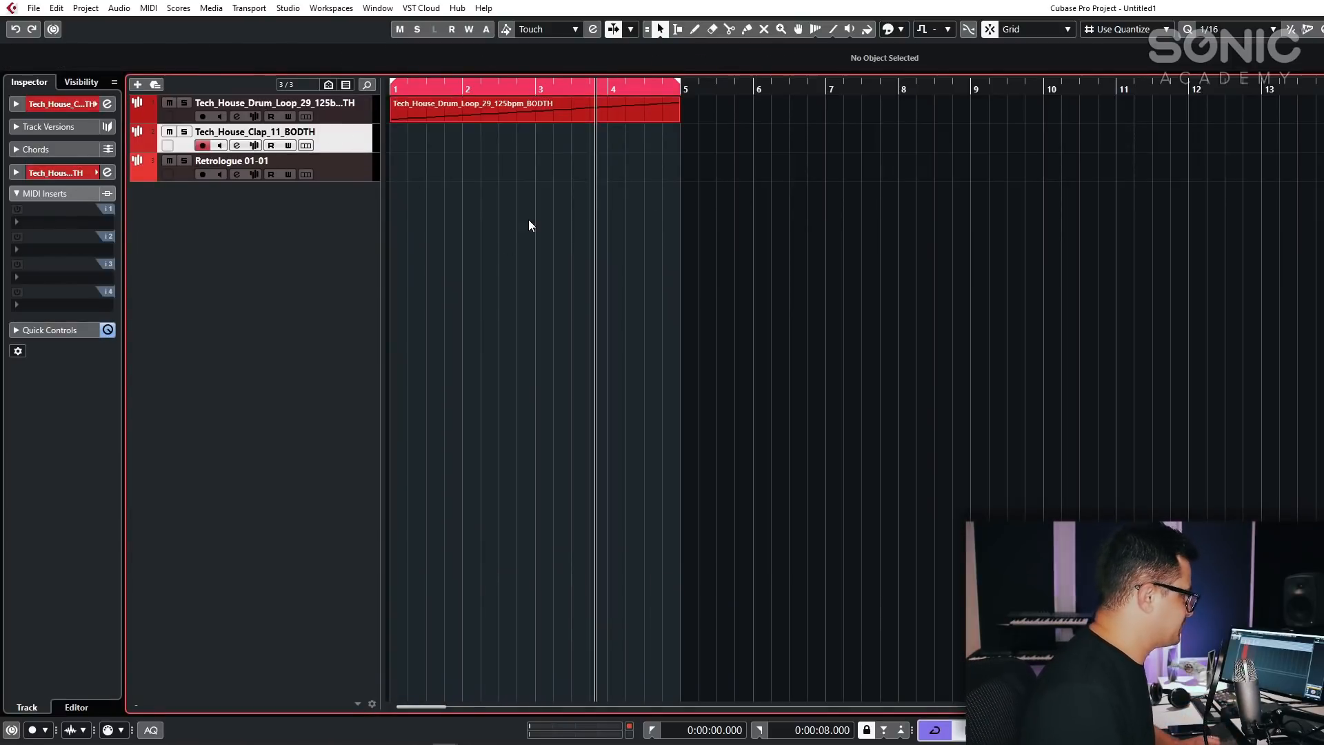
left_click(254, 145)
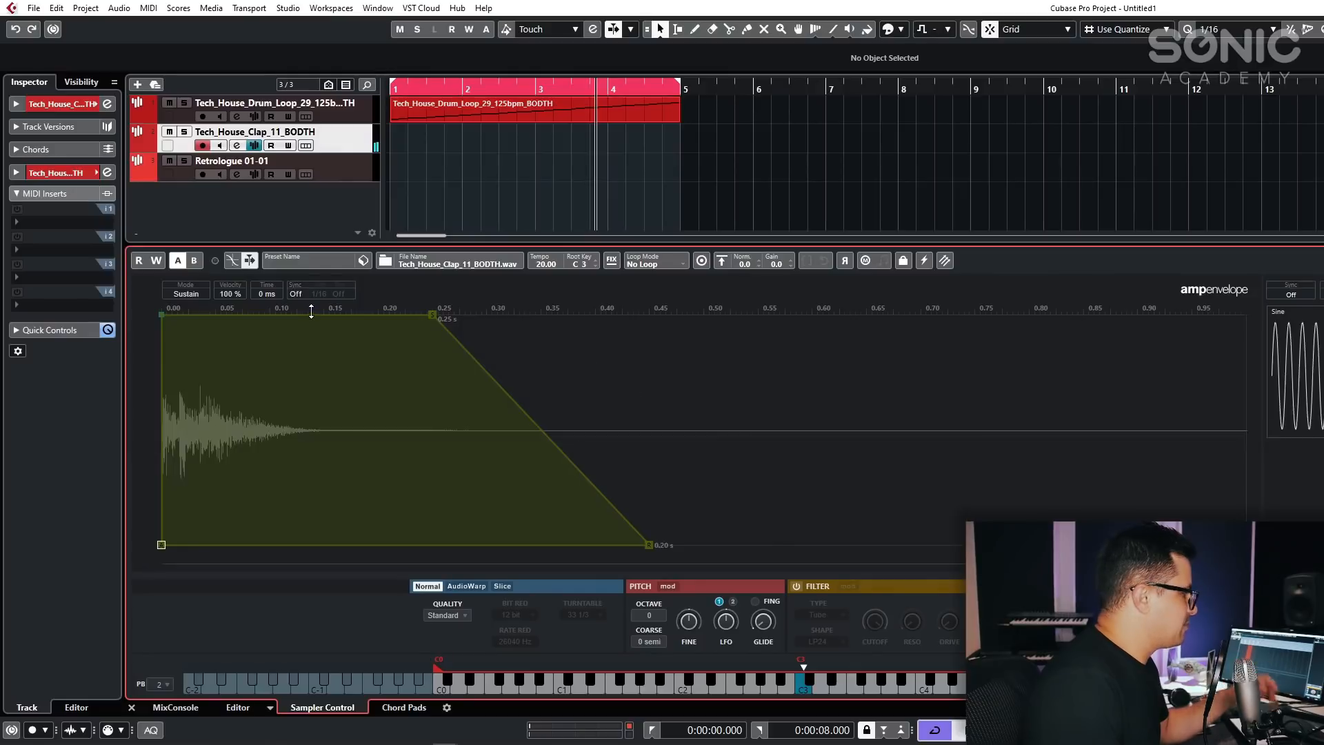
Sync the clap's amp envelope to a 1/16 grid, holding full level until 1/16 and curving down to zero 0.91/16 after.
left_click(292, 293)
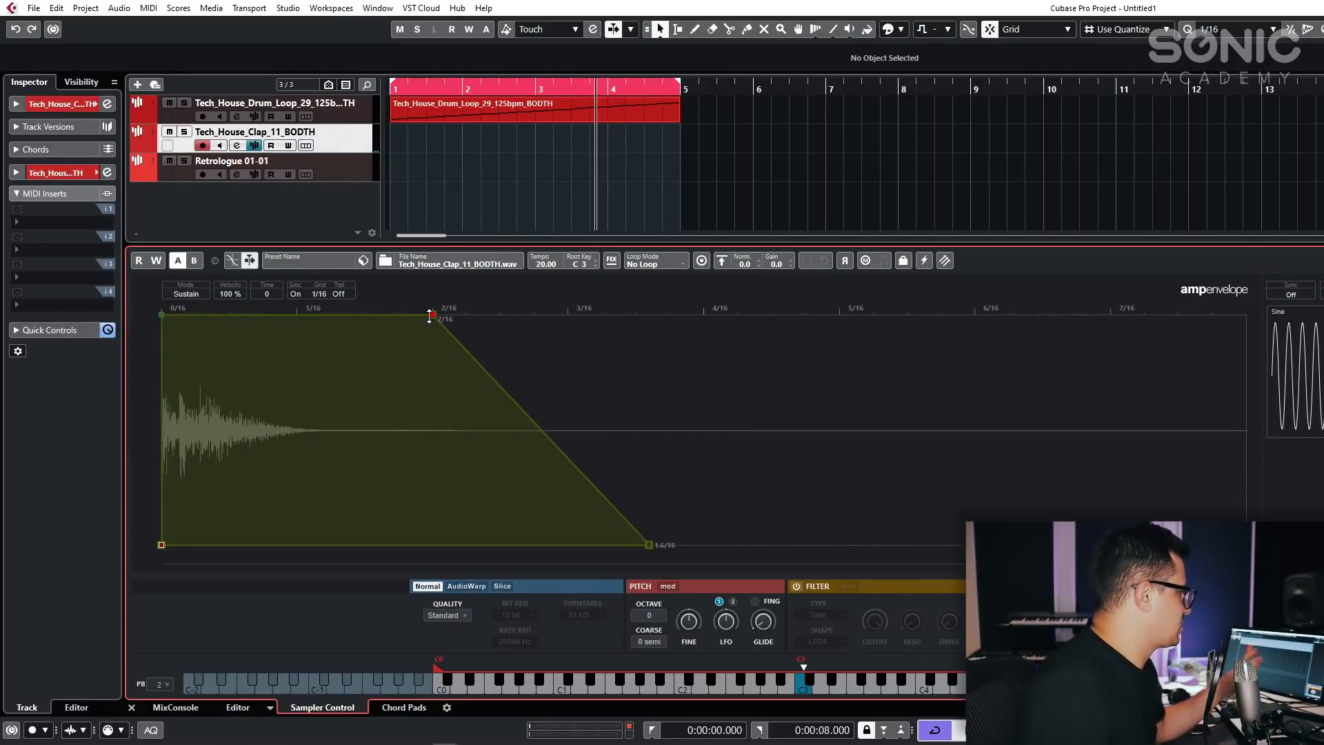
left_click_drag(430, 316, 428, 562)
left_click(308, 435)
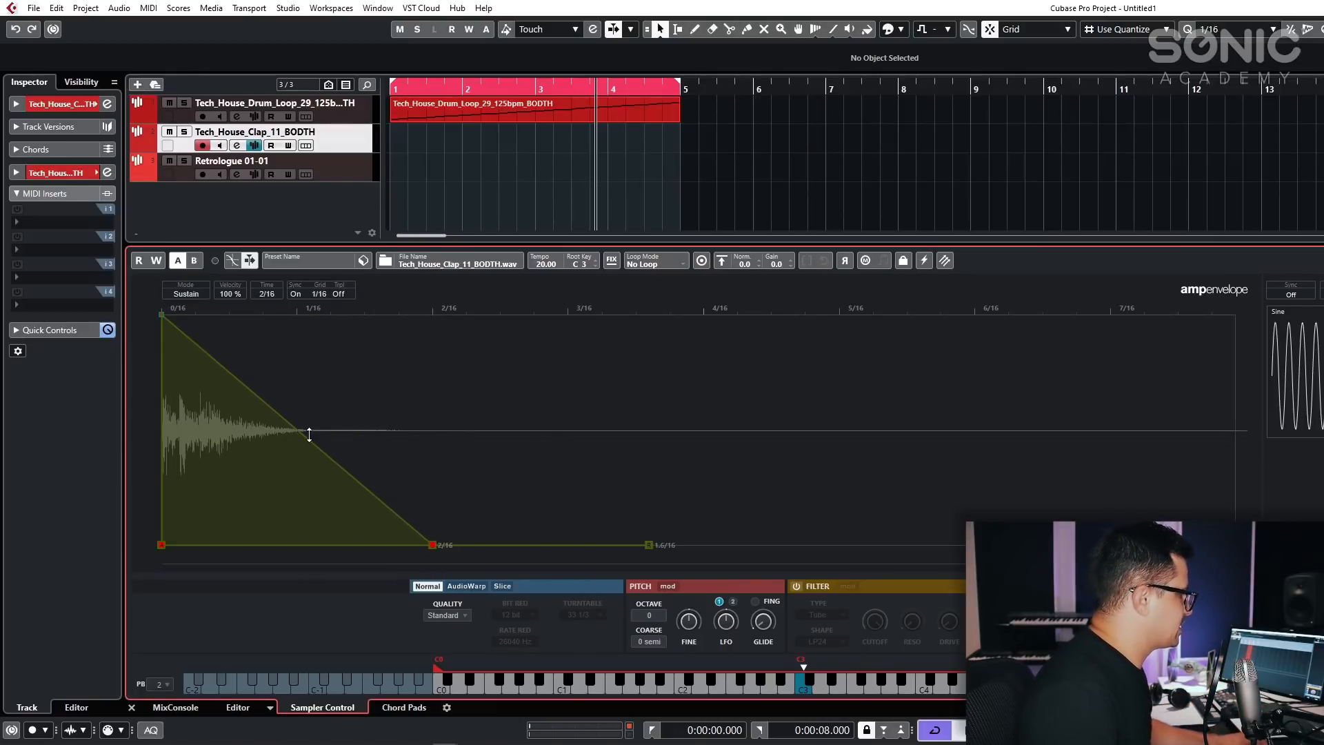
left_click_drag(309, 435, 296, 314)
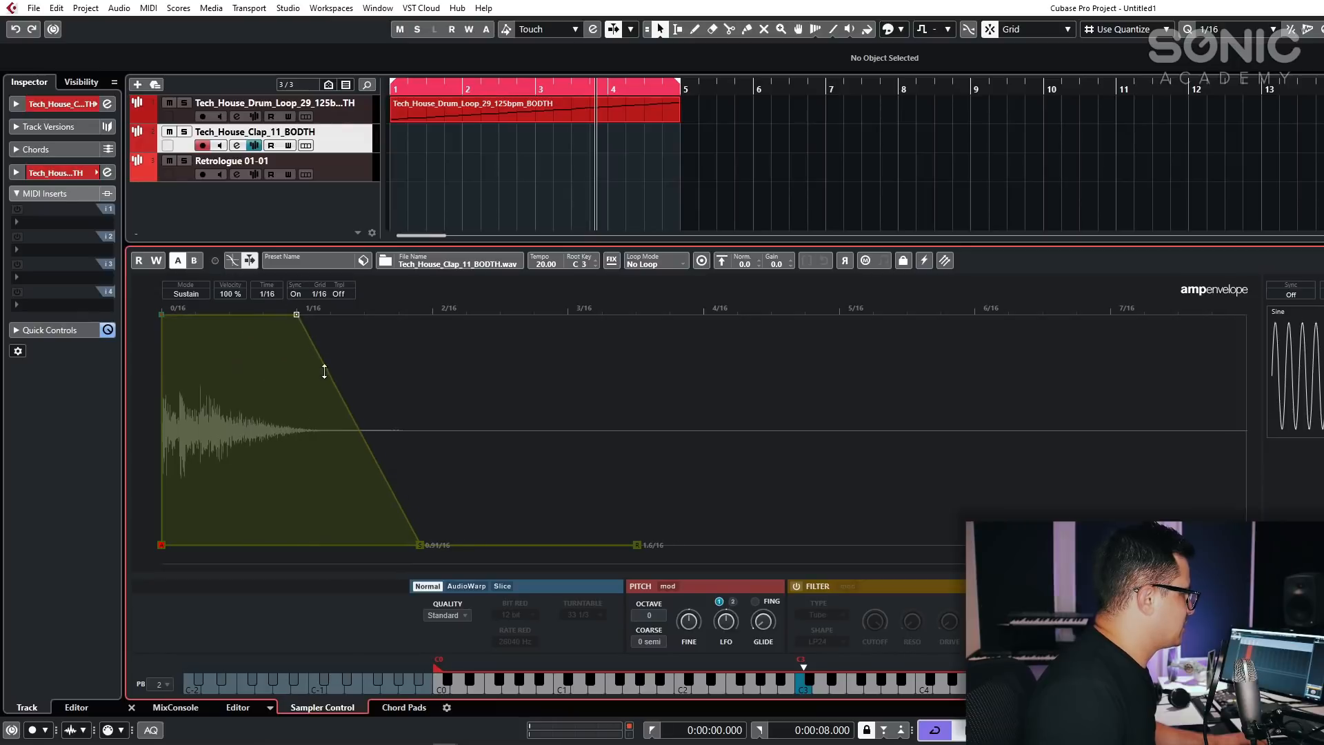
left_click_drag(338, 398, 316, 378)
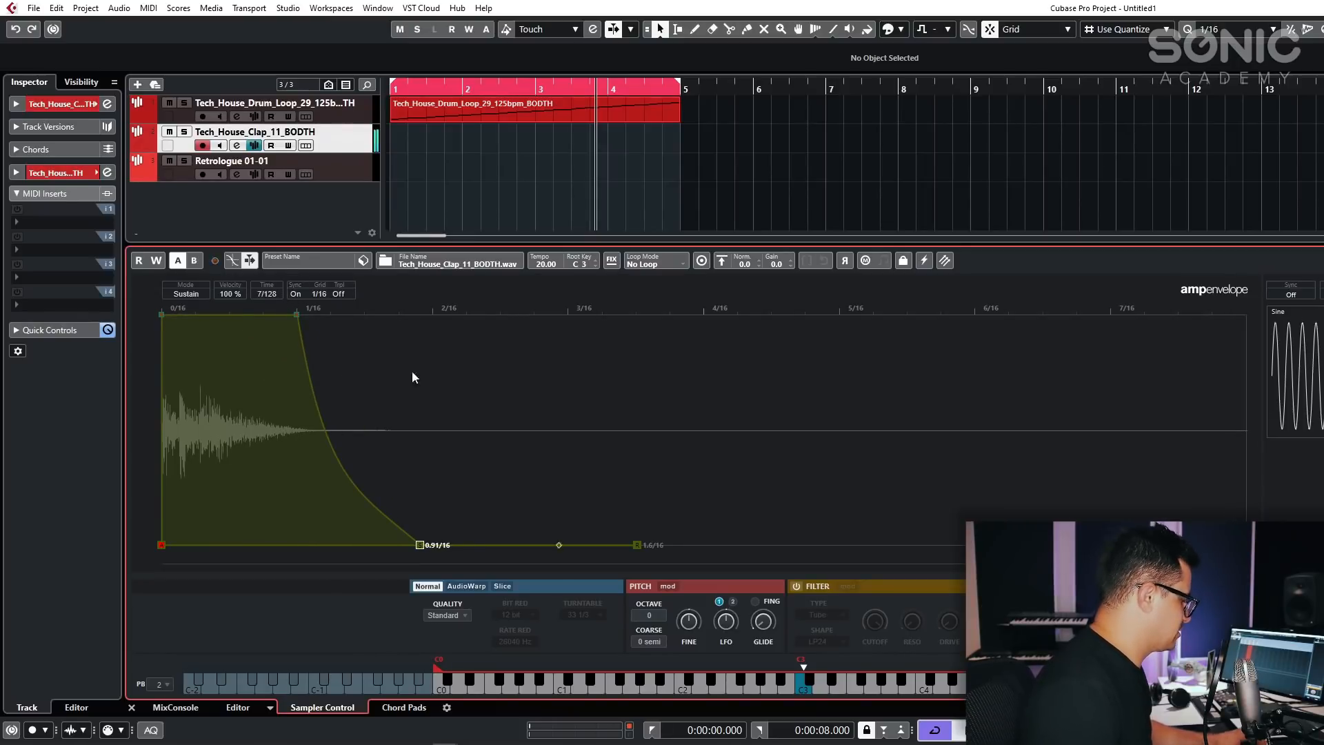
double_click(297, 315)
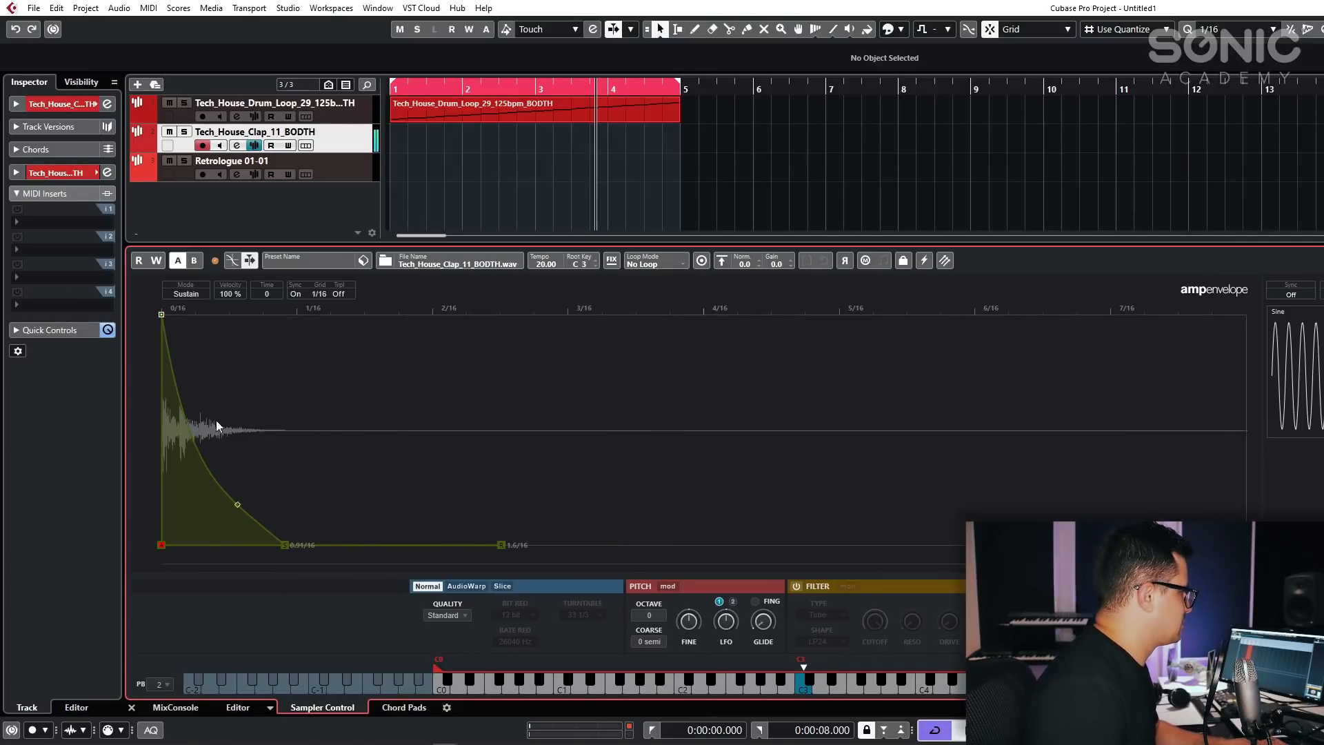
left_click_drag(163, 315, 296, 315)
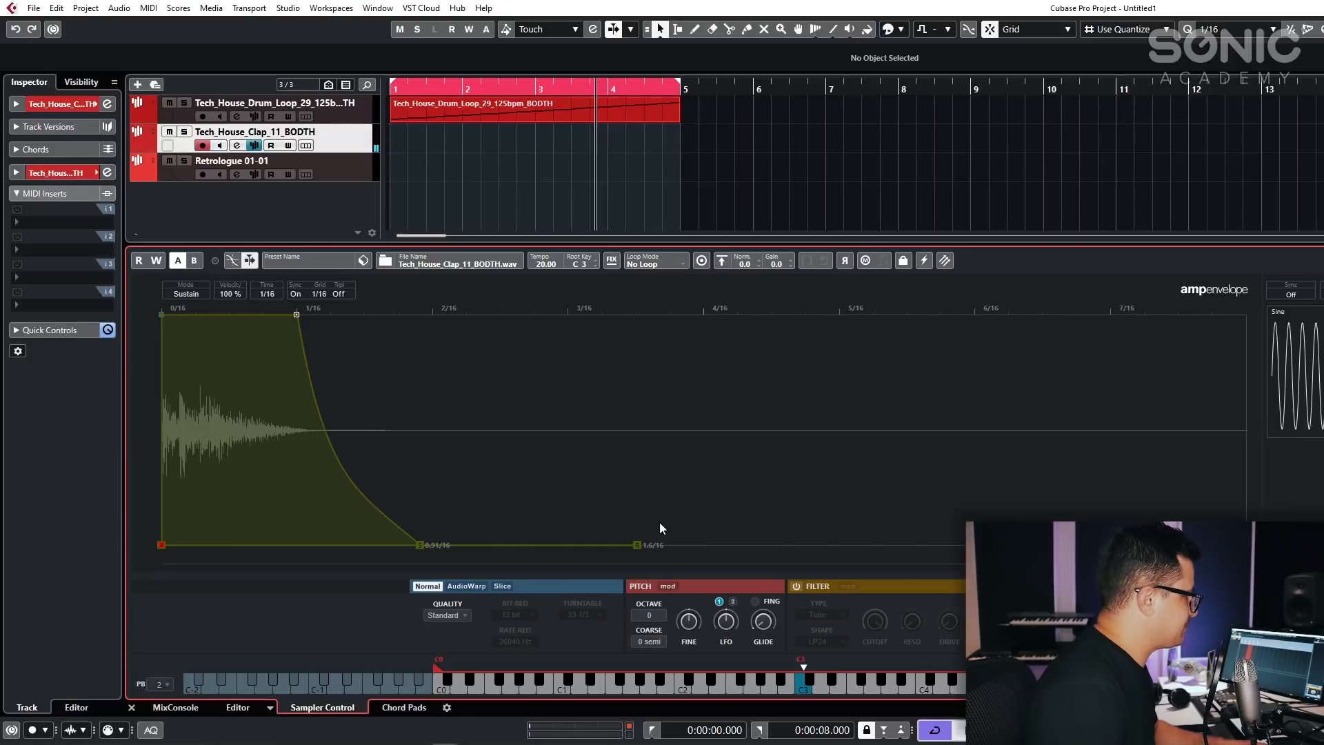
Switch the clap sample to AudioWarp in Music mode and slow down its playback speed.
left_click(464, 587)
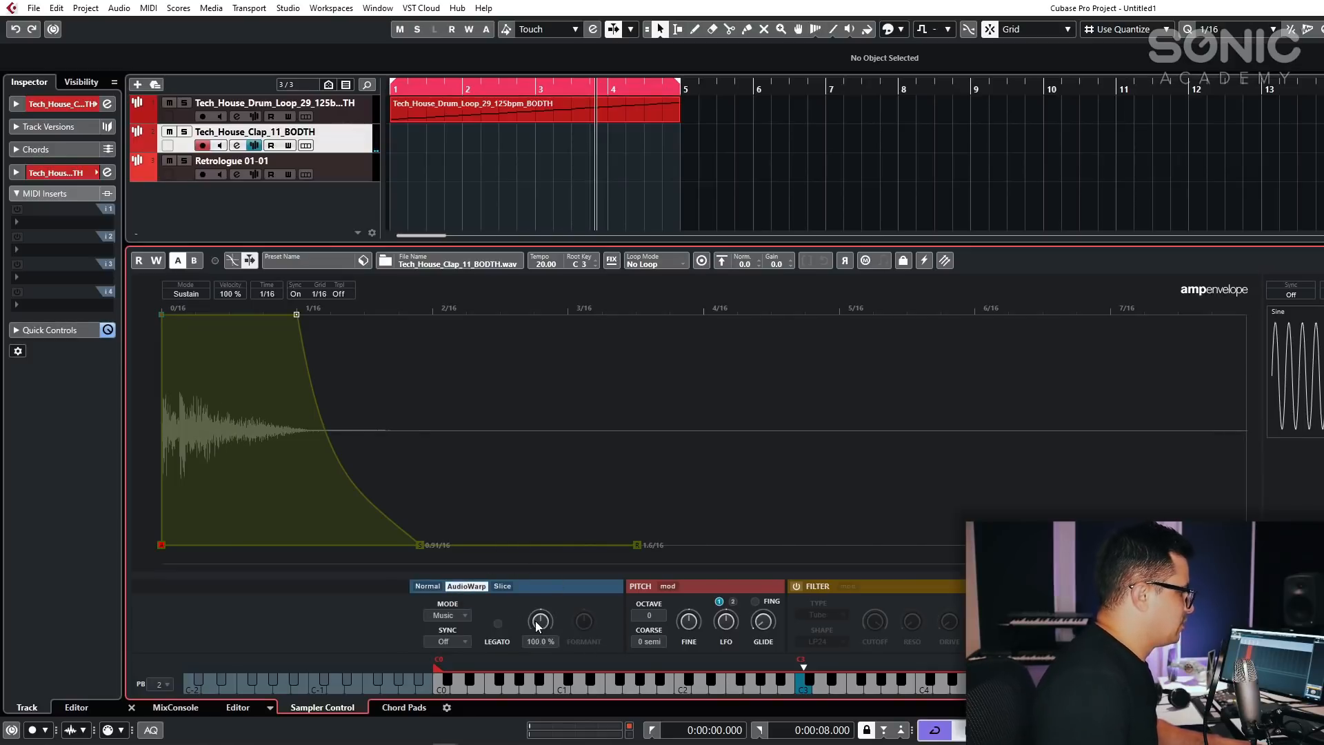
left_click_drag(539, 626, 538, 659)
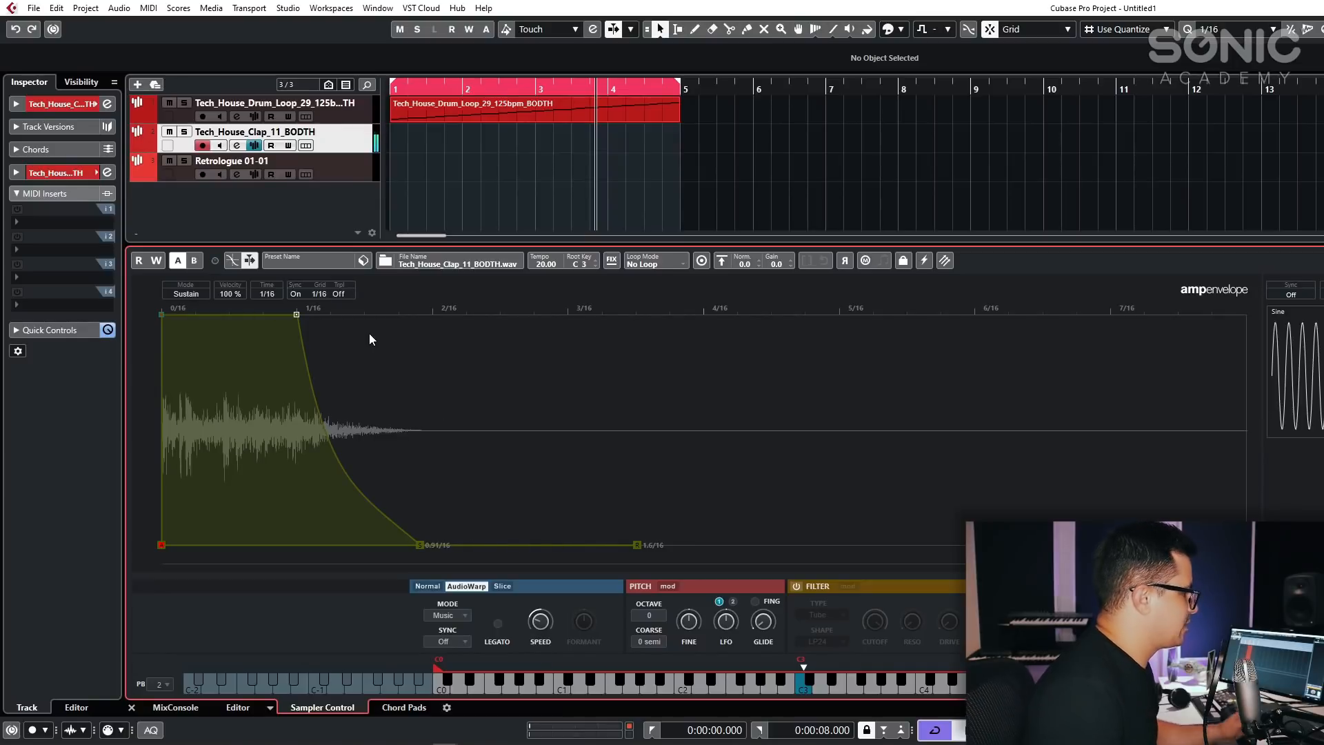
Transfer the clap sample to Backbone and reposition the instrument window.
left_click(950, 255)
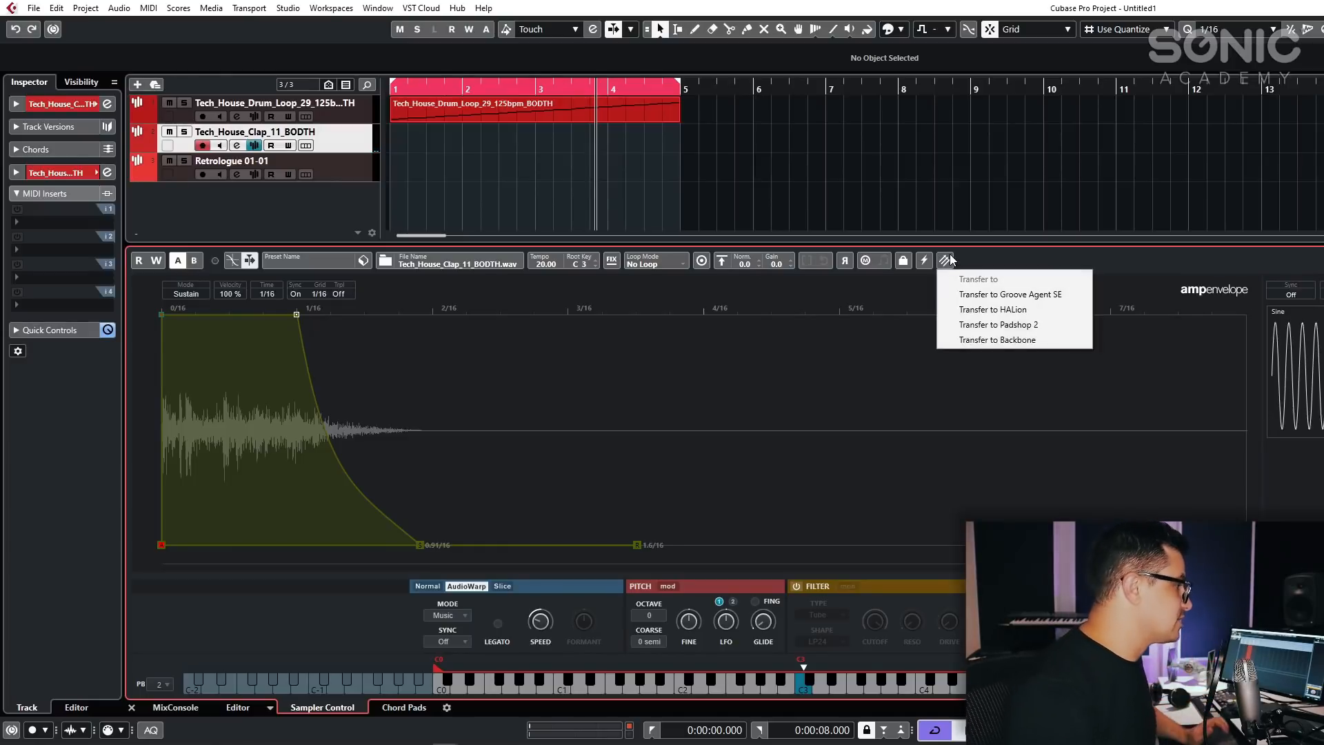
left_click(1039, 345)
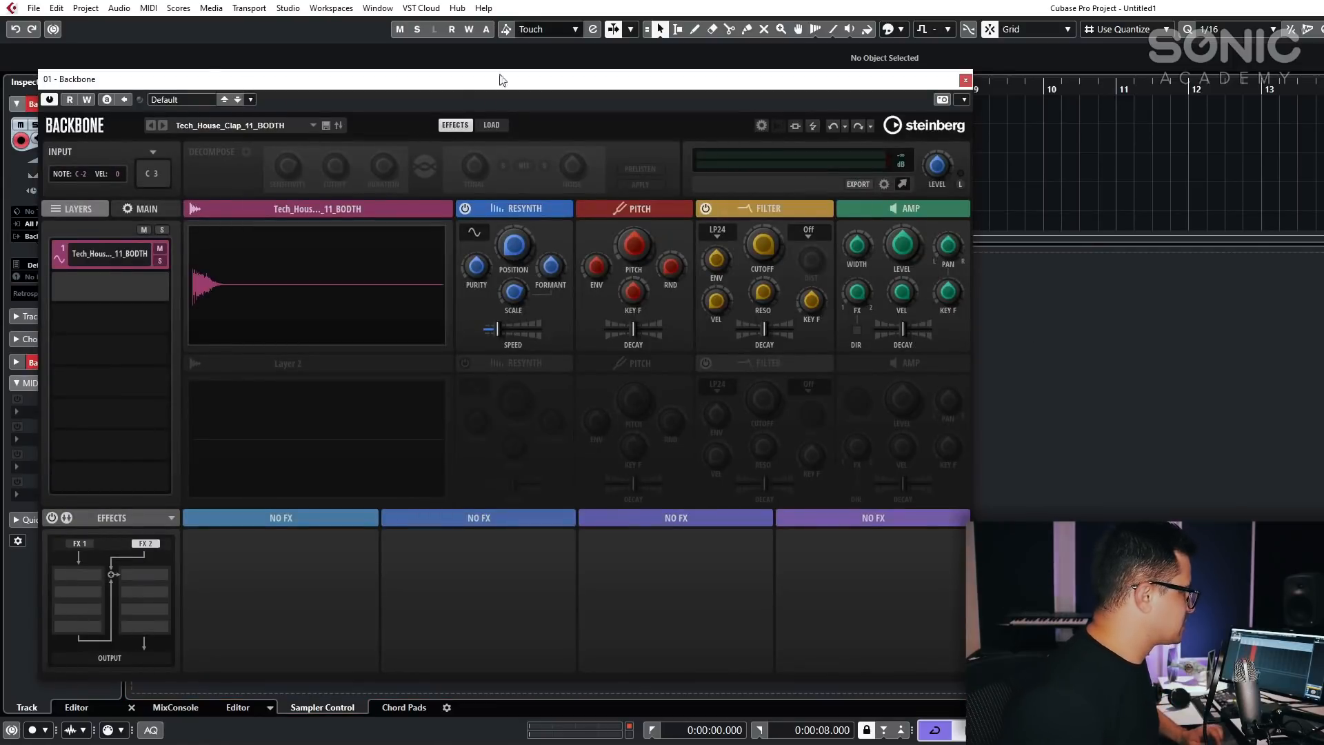
left_click_drag(443, 84, 494, 47)
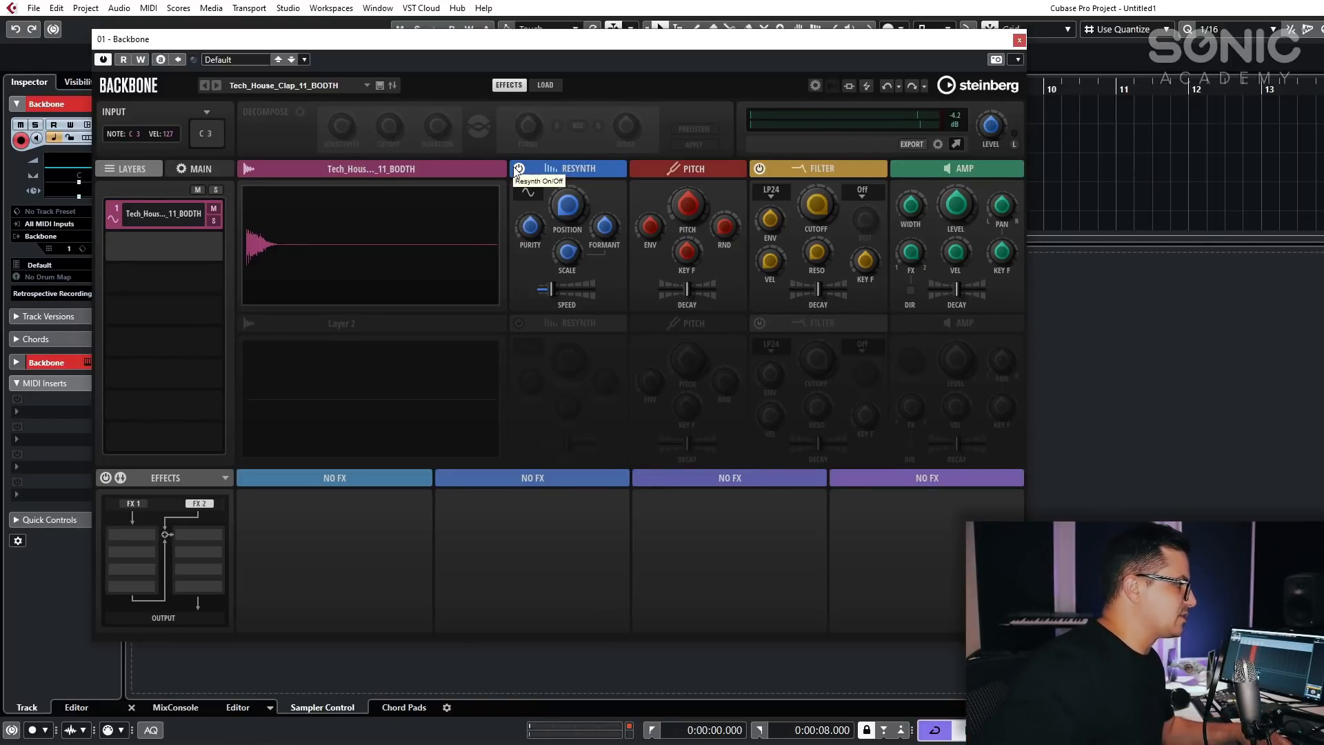
Lower the Resynth speed of the clap layer in Backbone and close the instrument.
left_click(590, 171)
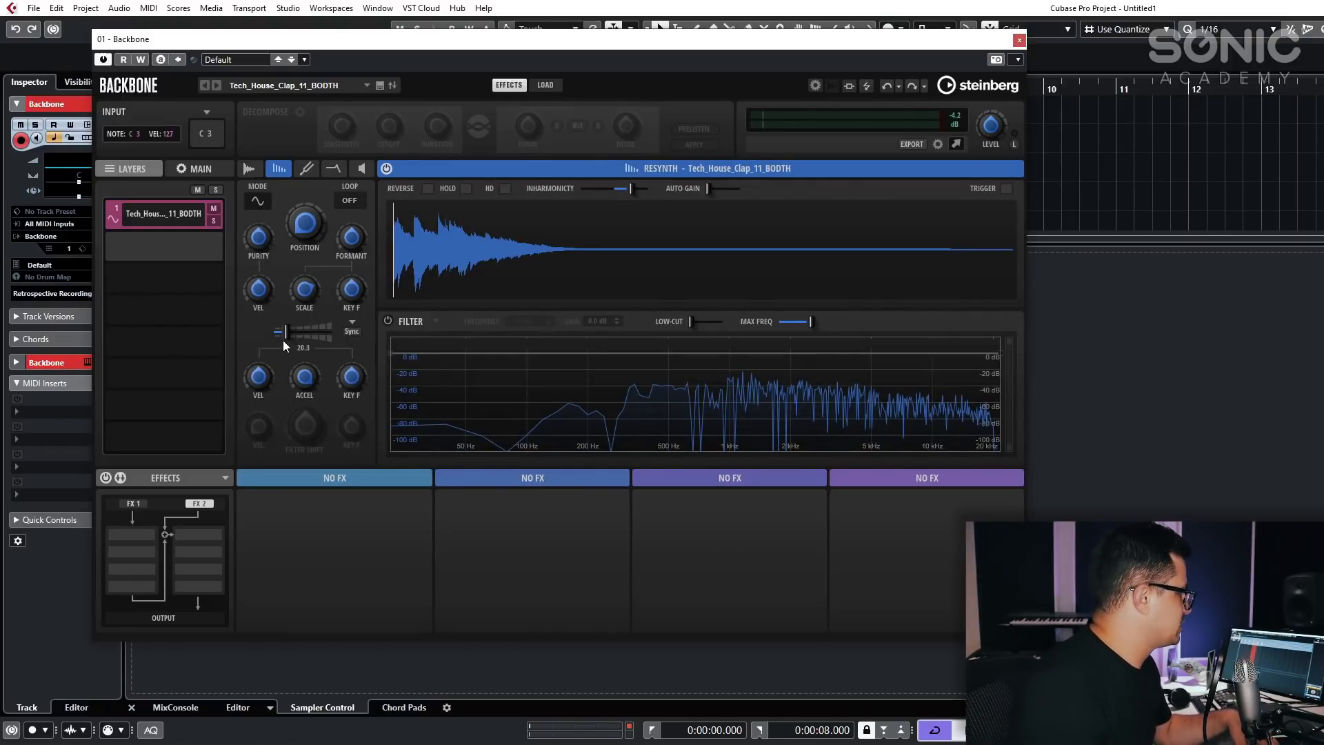
left_click_drag(283, 340, 275, 338)
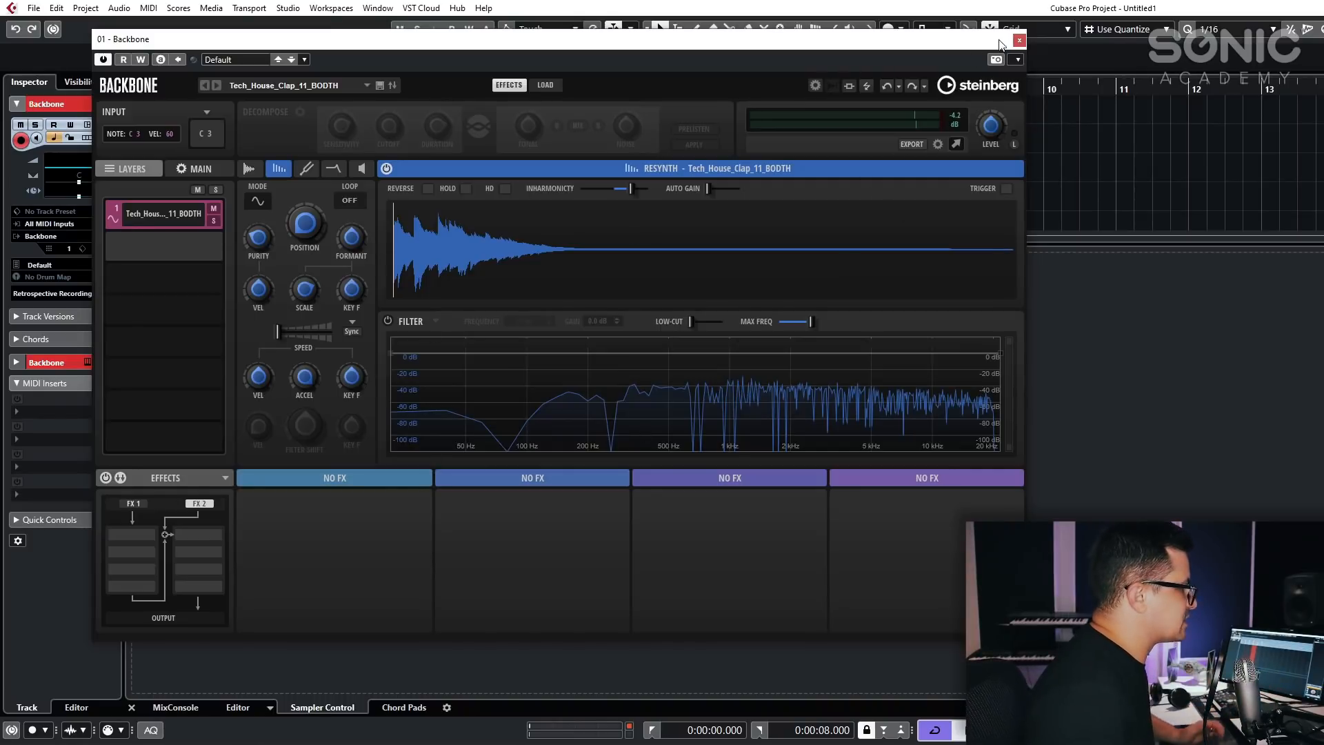
left_click(1021, 41)
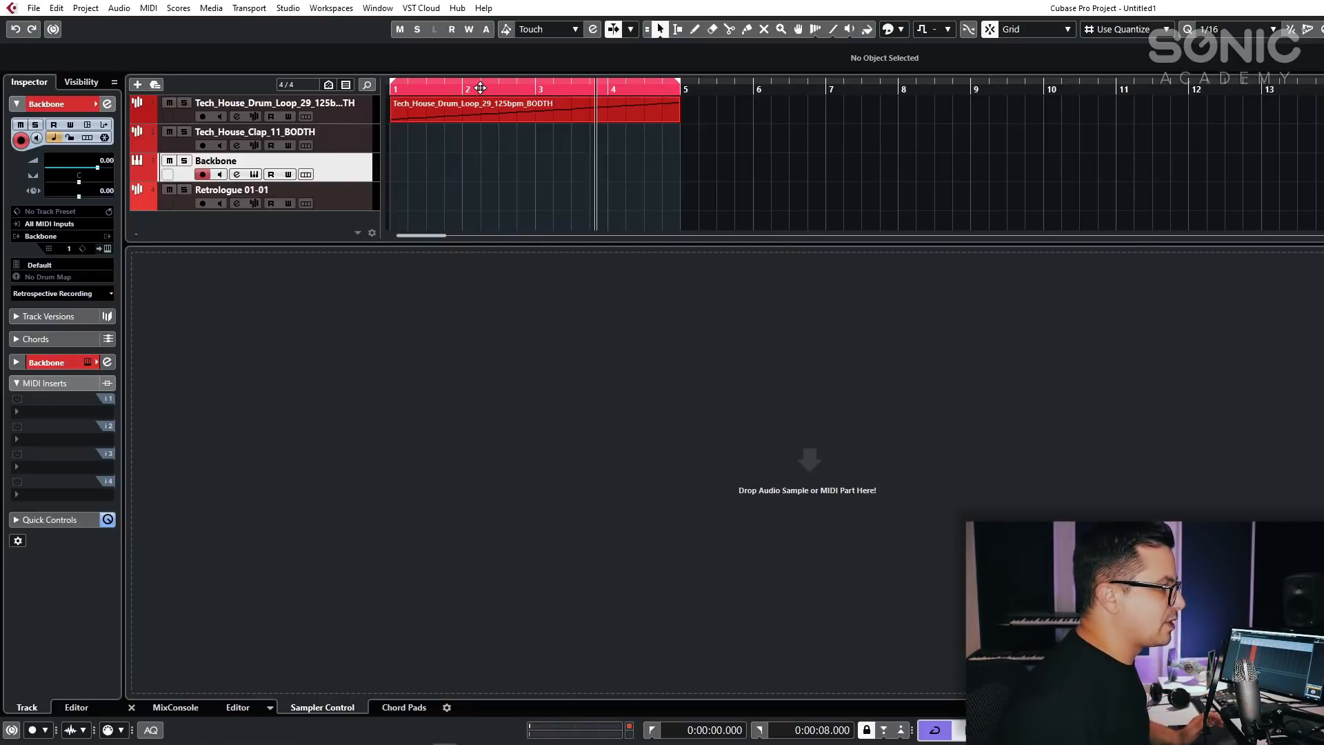
Set the Retrologue 01-01 sampler's loop mode to Continuous and move the sustain loop start to about 3.88.
left_click(342, 197)
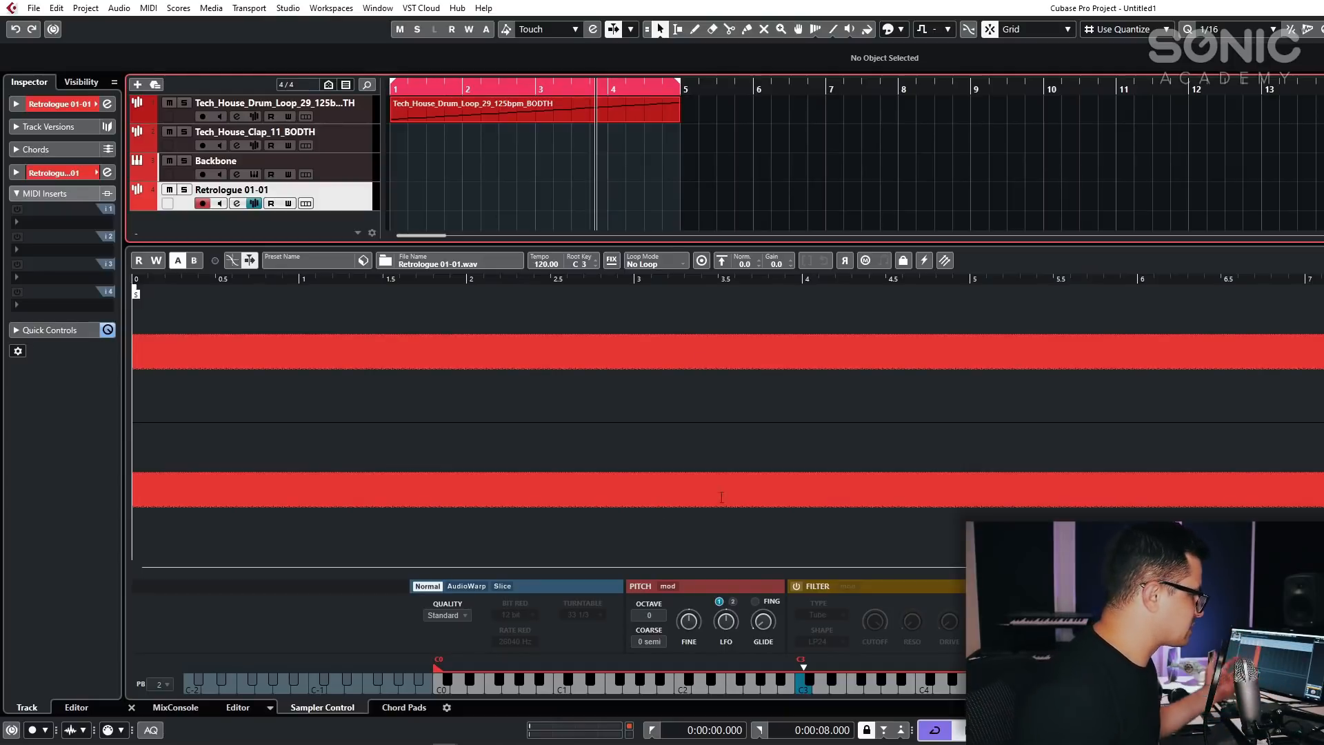
left_click(645, 264)
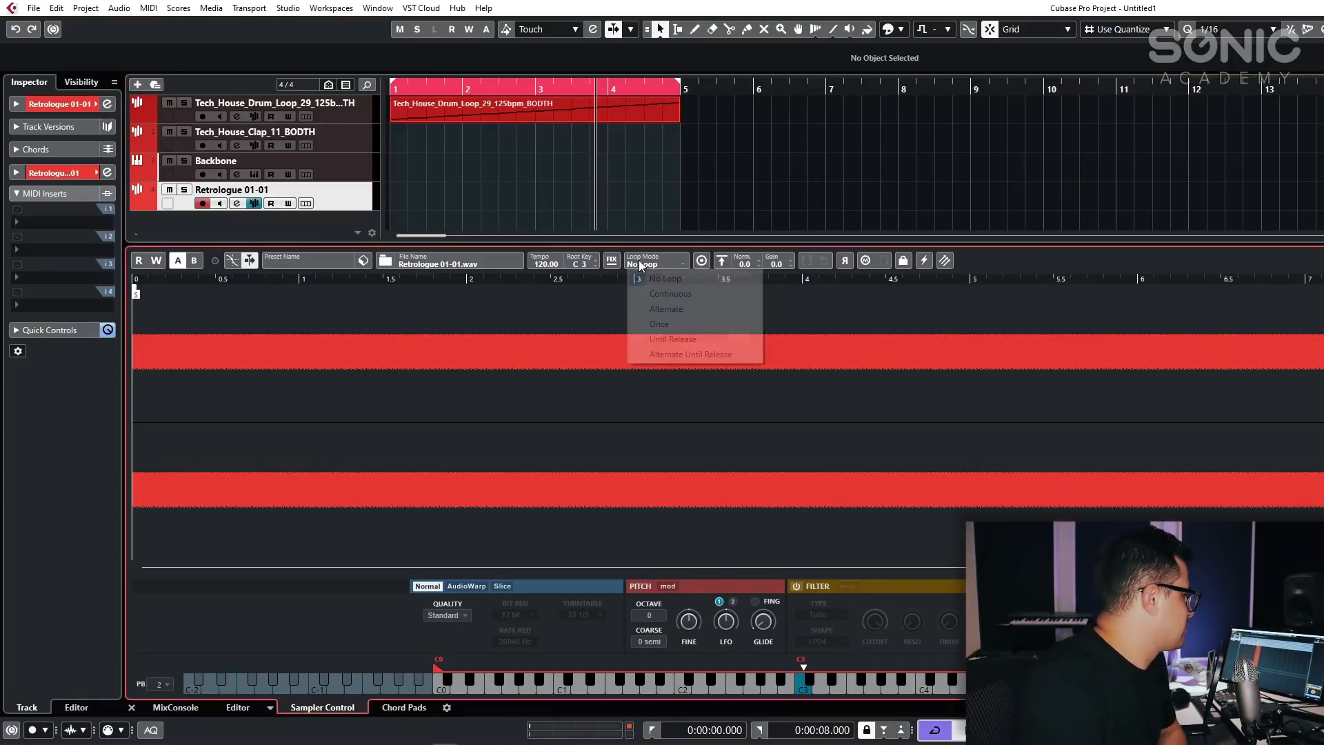
left_click(668, 294)
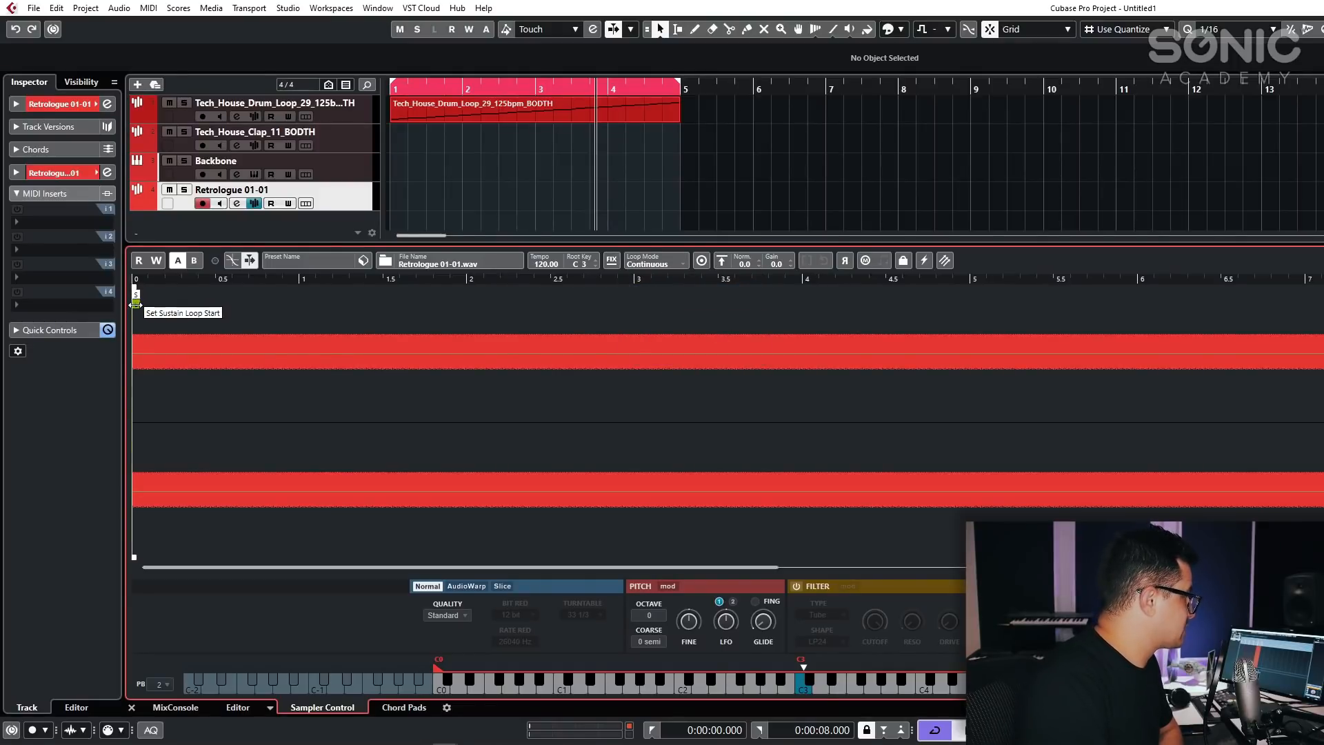
left_click_drag(140, 305, 787, 320)
Fine-tune the sustain loop start on the magnified Retrologue waveform to about 4.0.
key("h")
key("h")
key("h")
key("h")
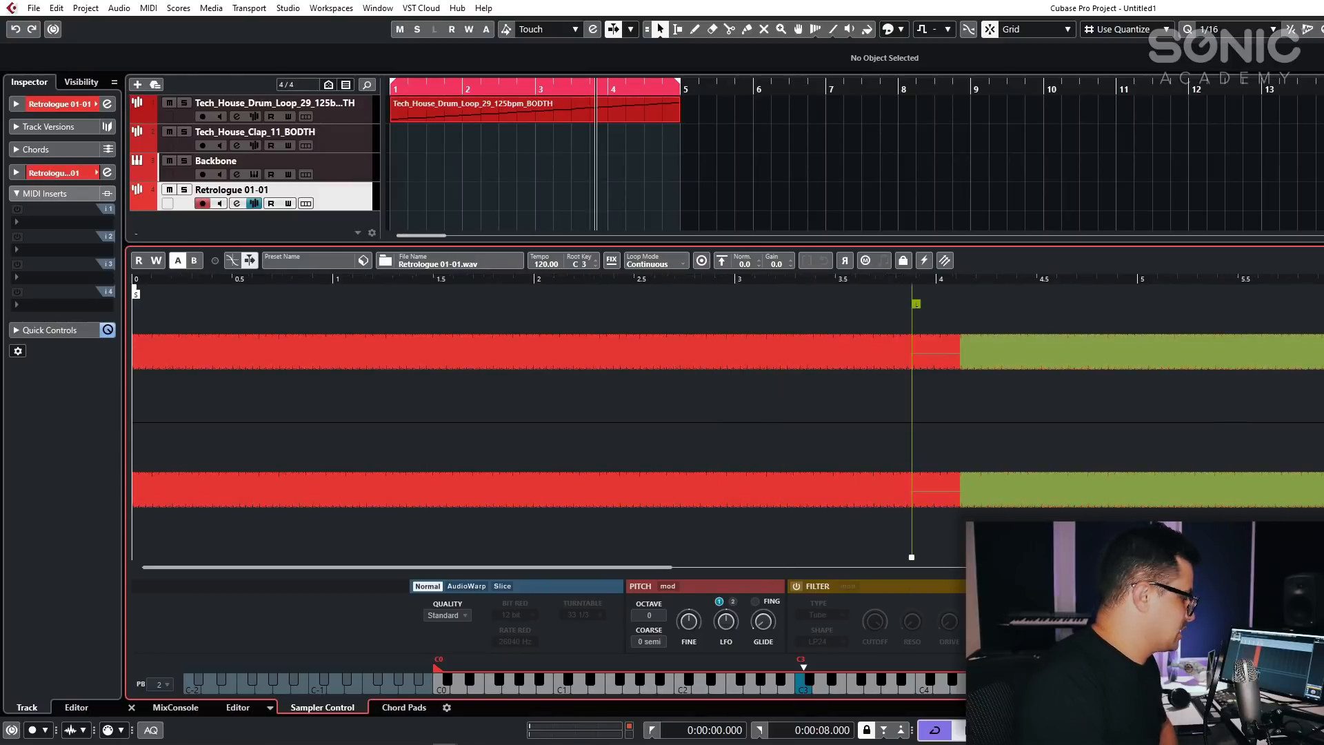
left_click_drag(397, 565, 585, 573)
key("h")
key("h")
key("h")
key("h")
key("h")
key("h")
key("h")
key("h")
key("h")
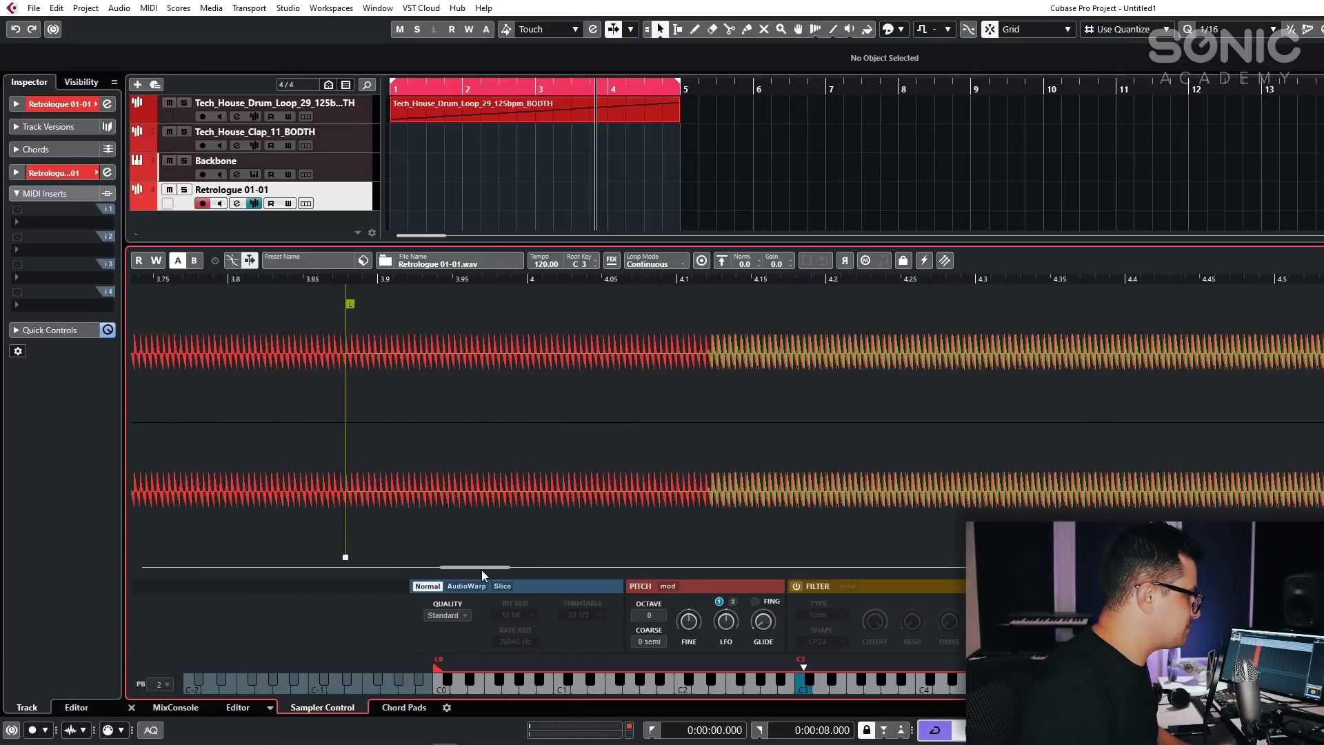
left_click_drag(485, 567, 445, 567)
key("h")
key("h")
key("h")
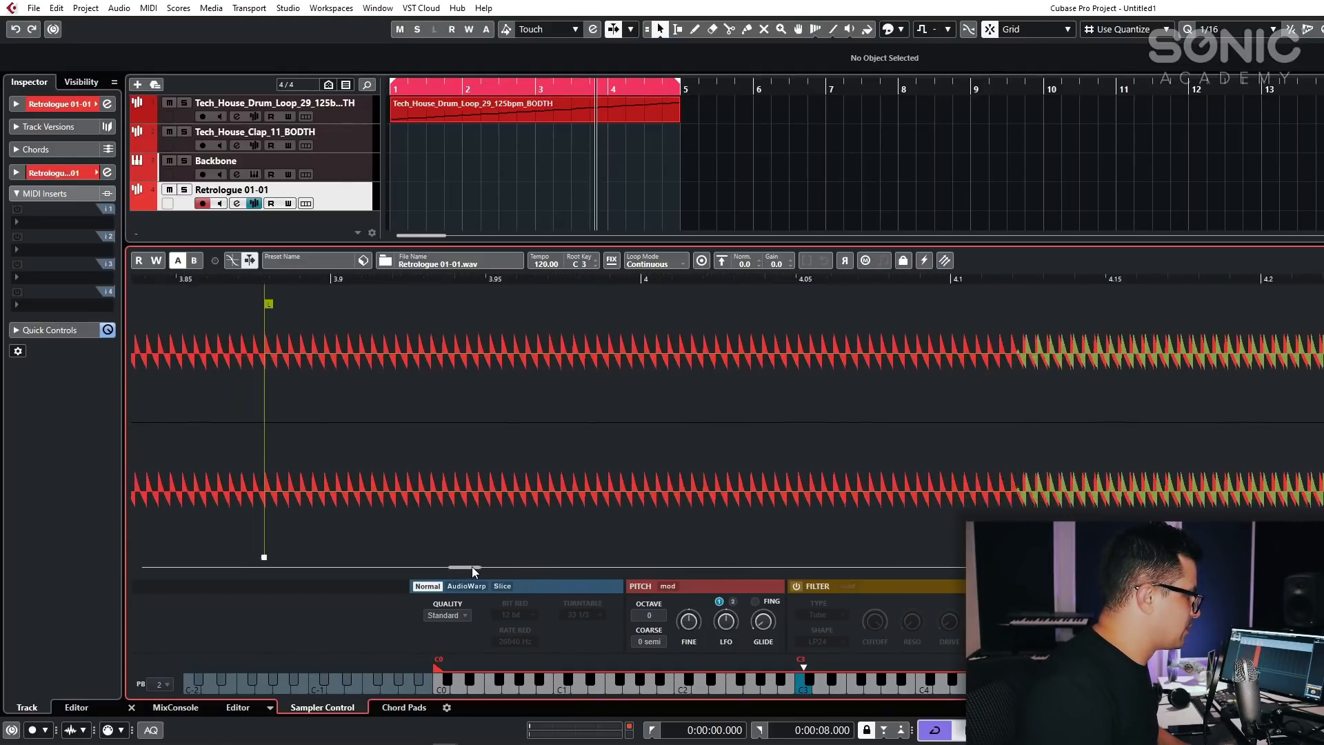
key("h")
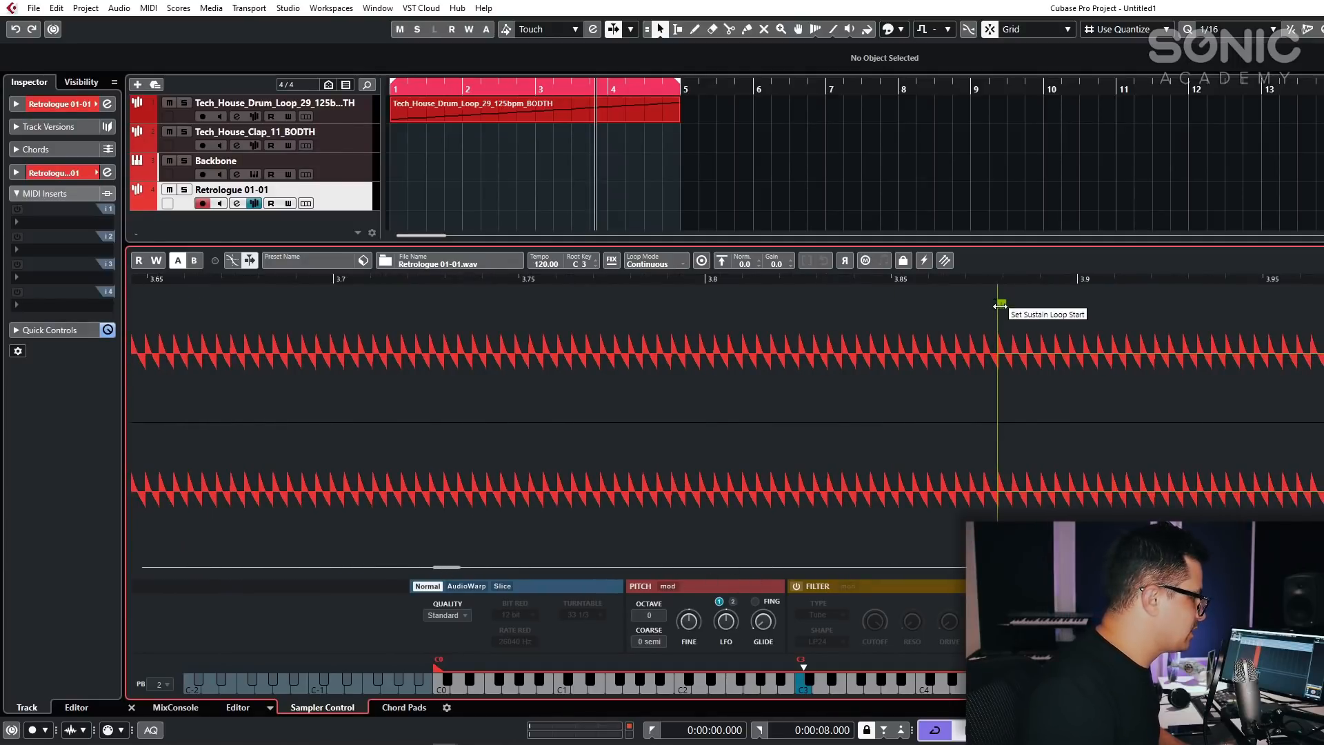
left_click_drag(1000, 306, 1063, 303)
left_click_drag(449, 567, 455, 572)
mouse_move(578, 304)
left_mouse_down()
mouse_move(890, 305)
mouse_move(963, 326)
left_mouse_up()
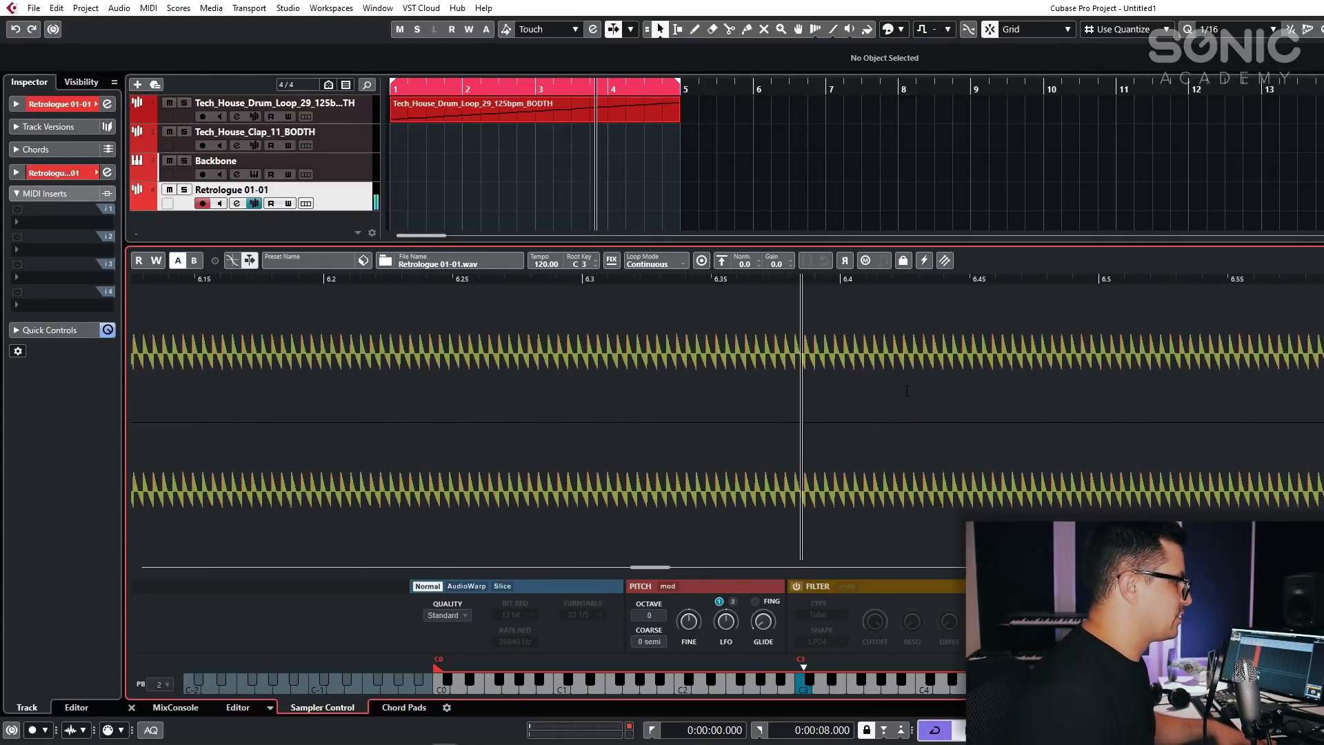
Show the whole Retrologue sample and examine its sustain loop region and end markers.
key("g")
key("g")
key("g")
key("g")
key("g")
key("g")
key("g")
key("g")
key("g")
key("g")
left_click(573, 205)
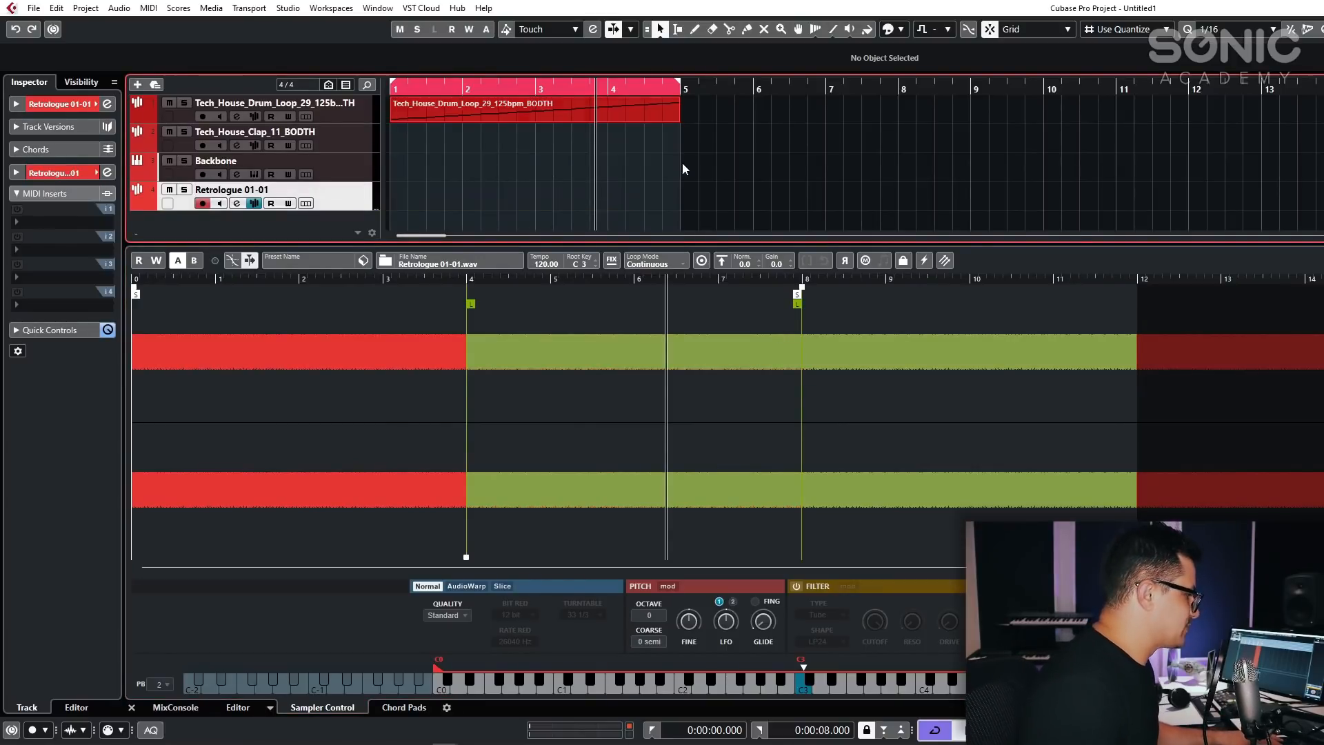
left_click(797, 294)
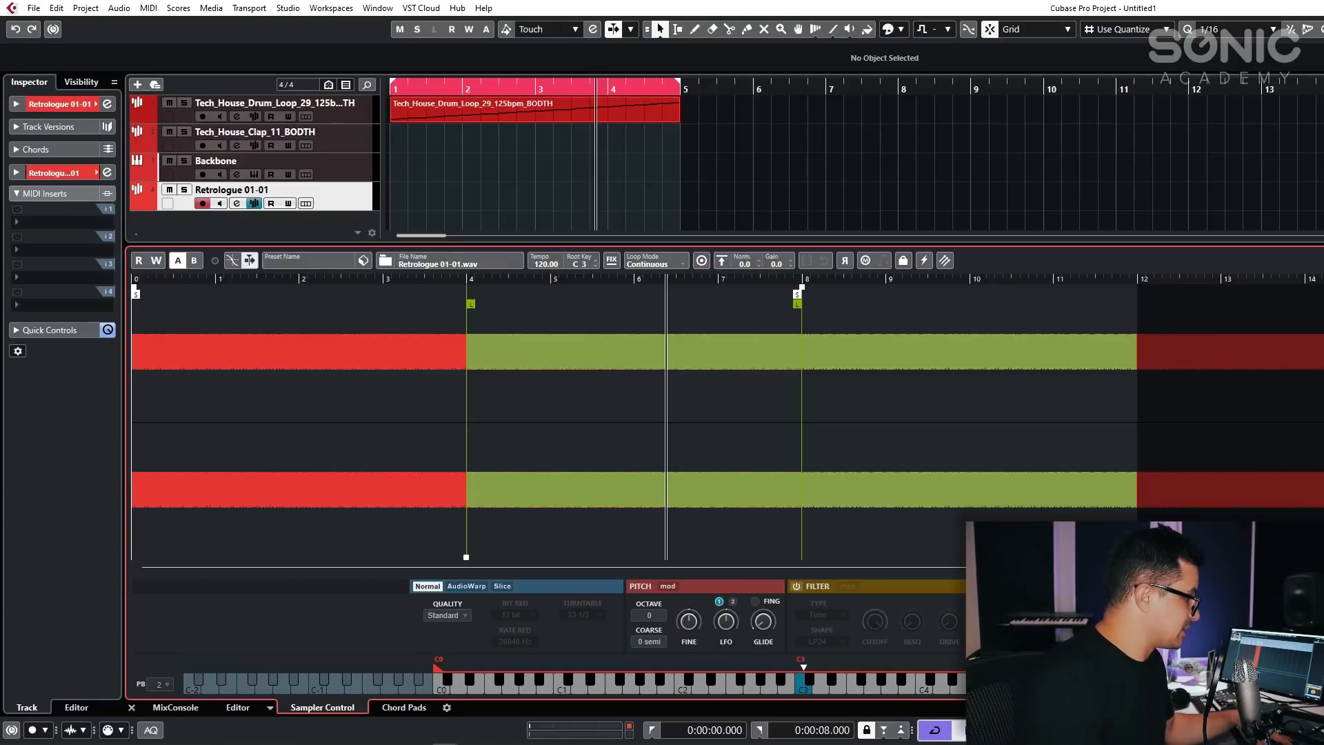
Enable the Tube LP24 filter on the Retrologue sample, lower its cutoff, and raise its drive.
left_click(797, 587)
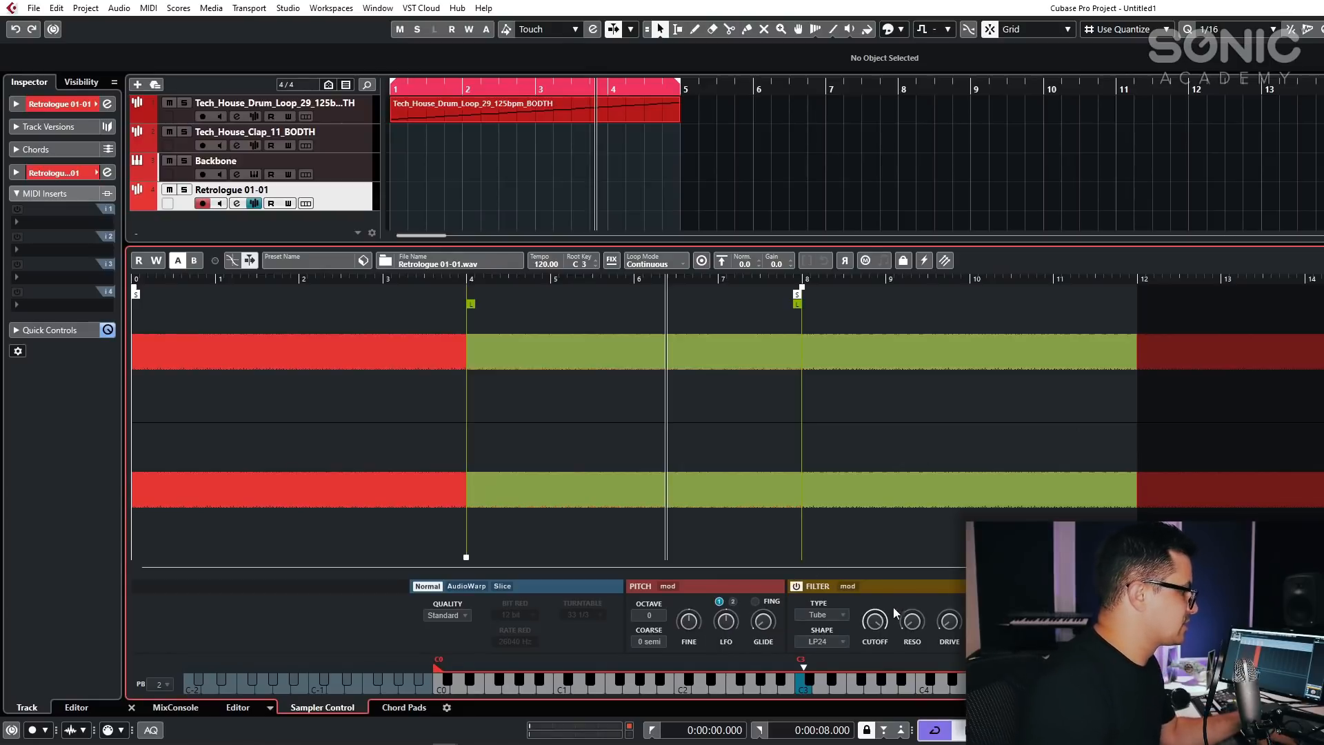
left_click_drag(881, 624, 880, 660)
left_click_drag(950, 623, 917, 591)
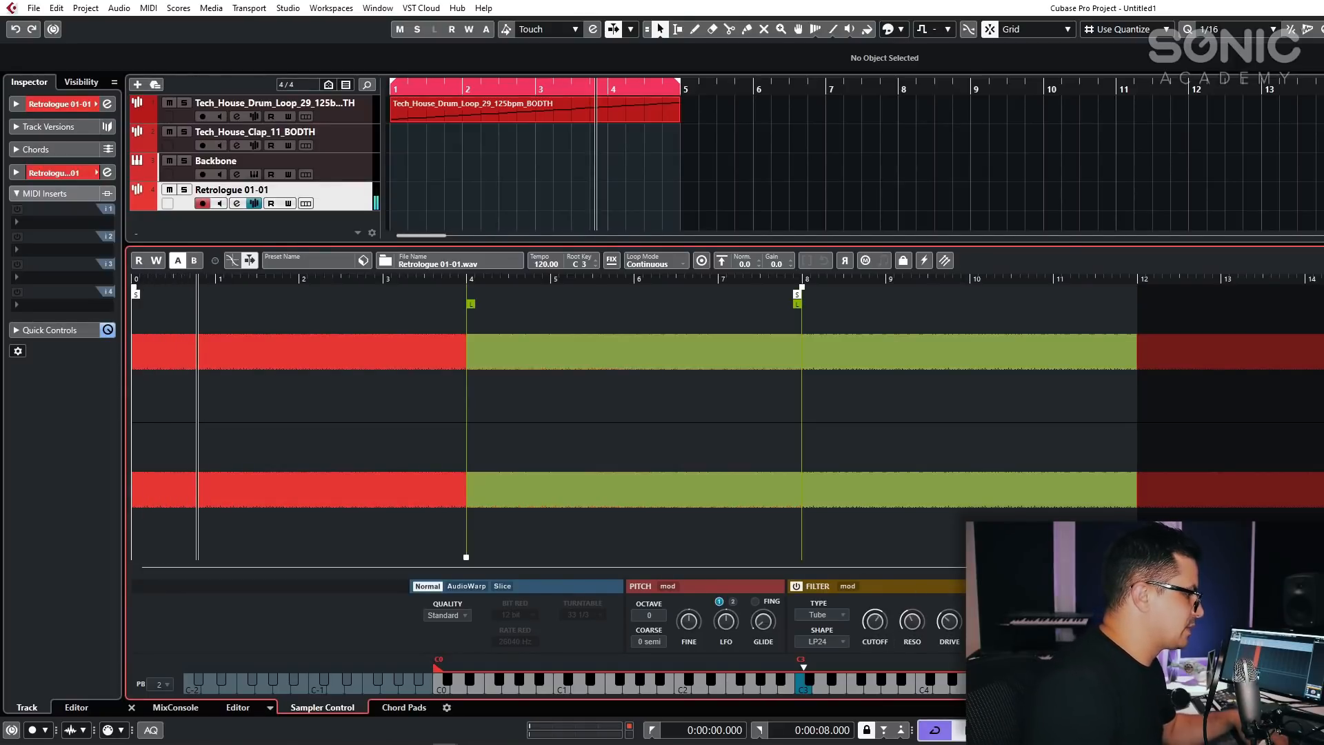
Set the modulation LFO to Tempo + Beat sync with the S & H 1 waveform, and raise the pitch LFO amount.
left_click(848, 586)
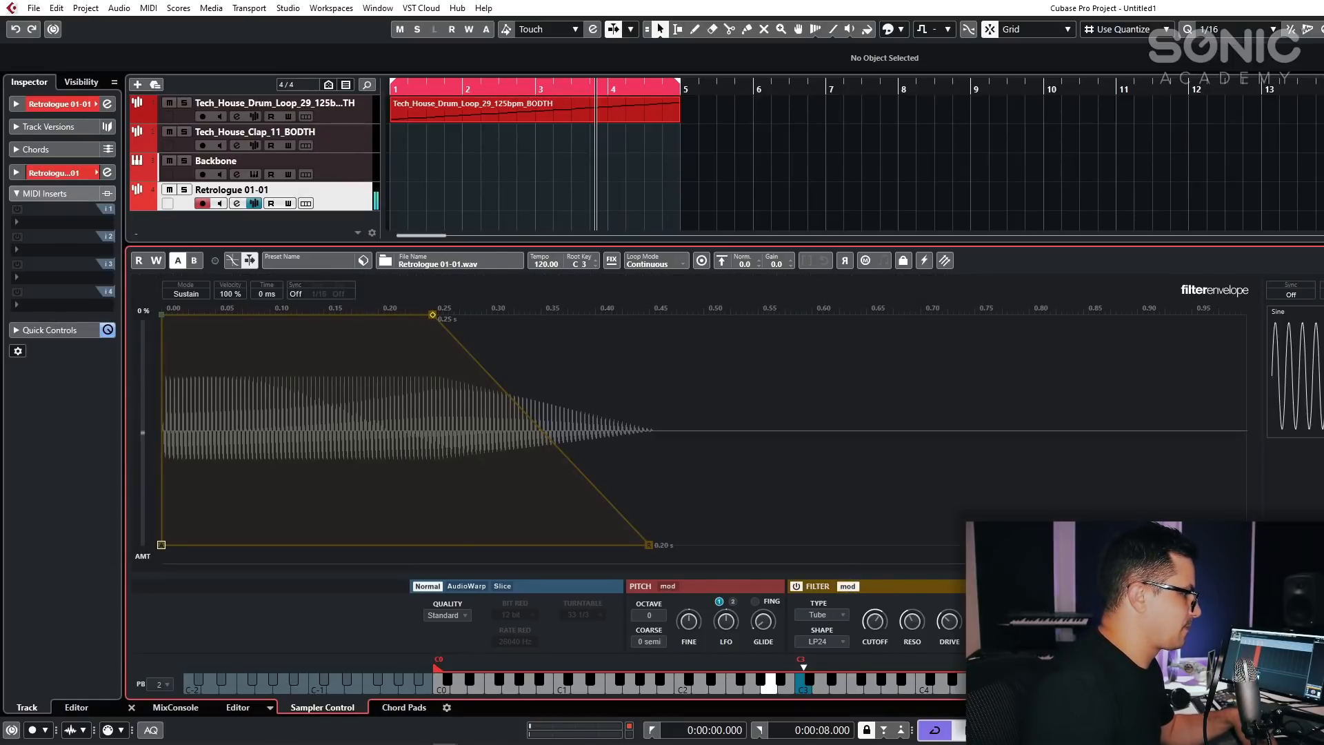
left_click(1290, 297)
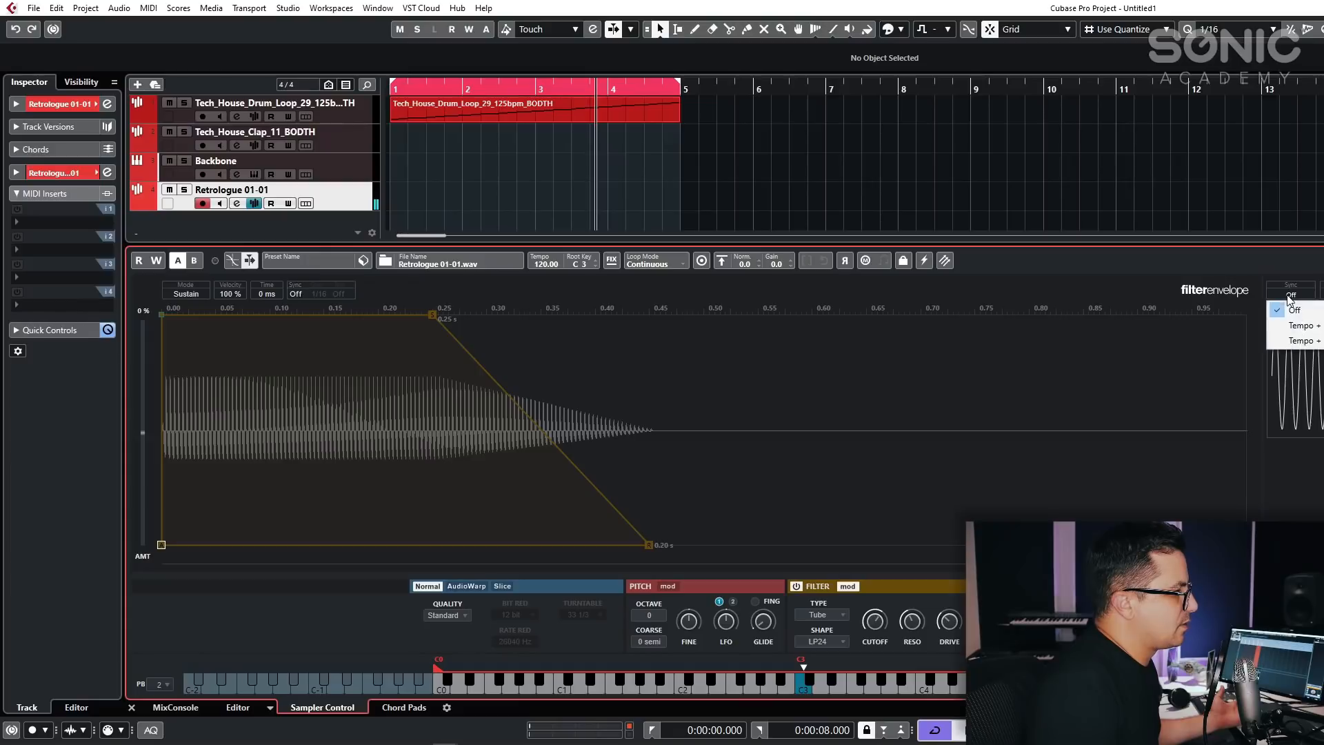
left_click(1303, 341)
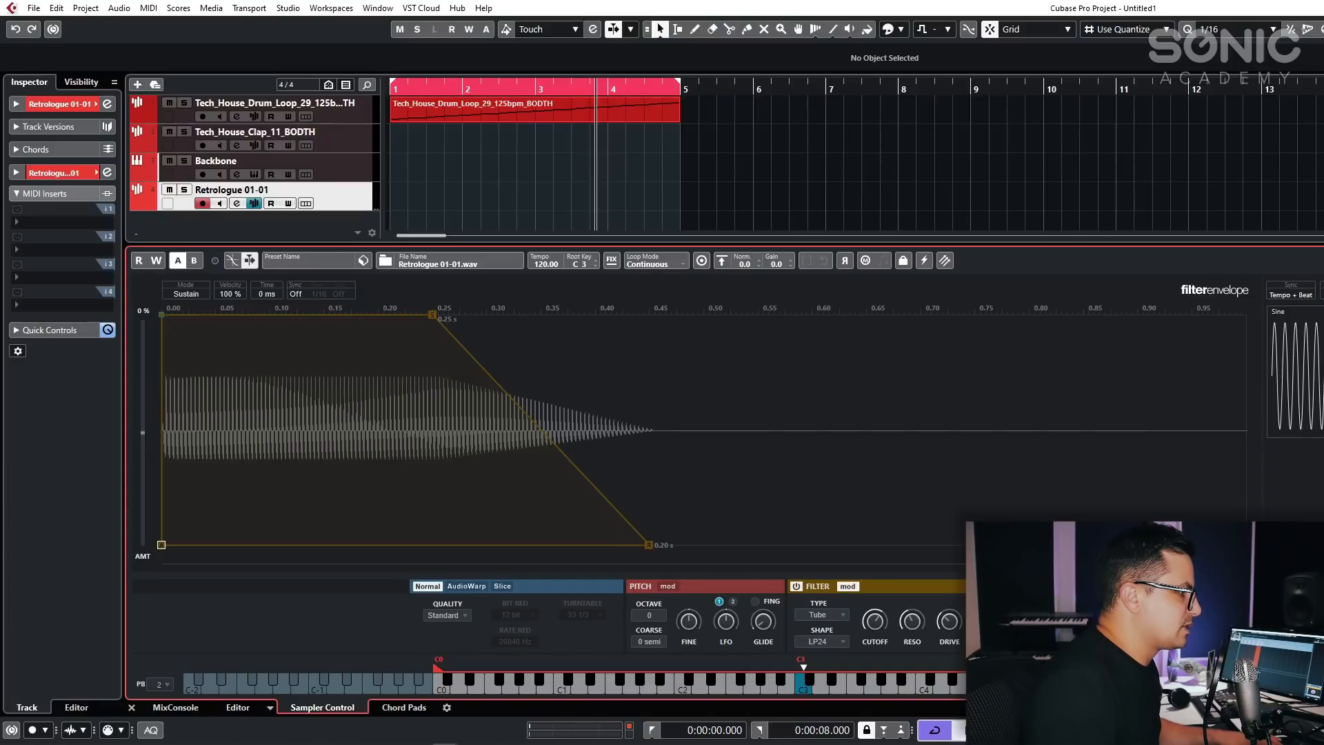
left_click(1303, 418)
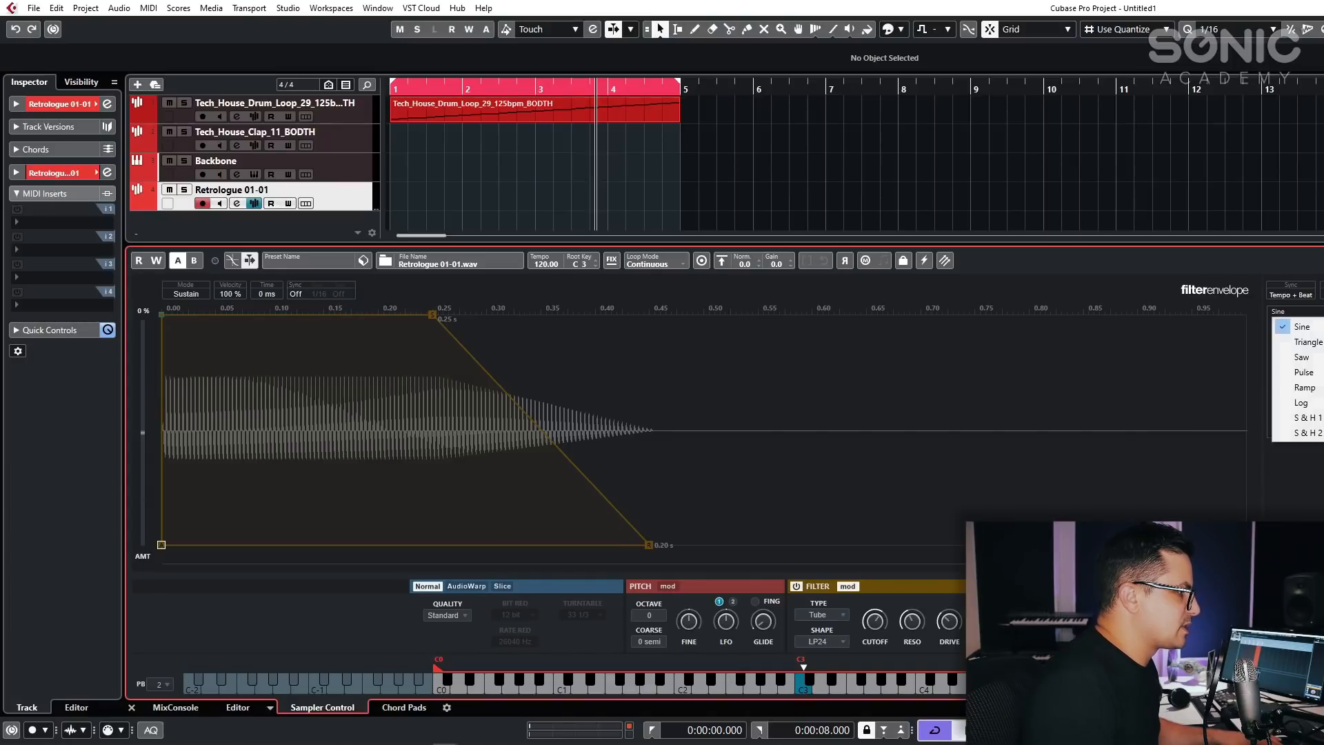
left_click(1318, 414)
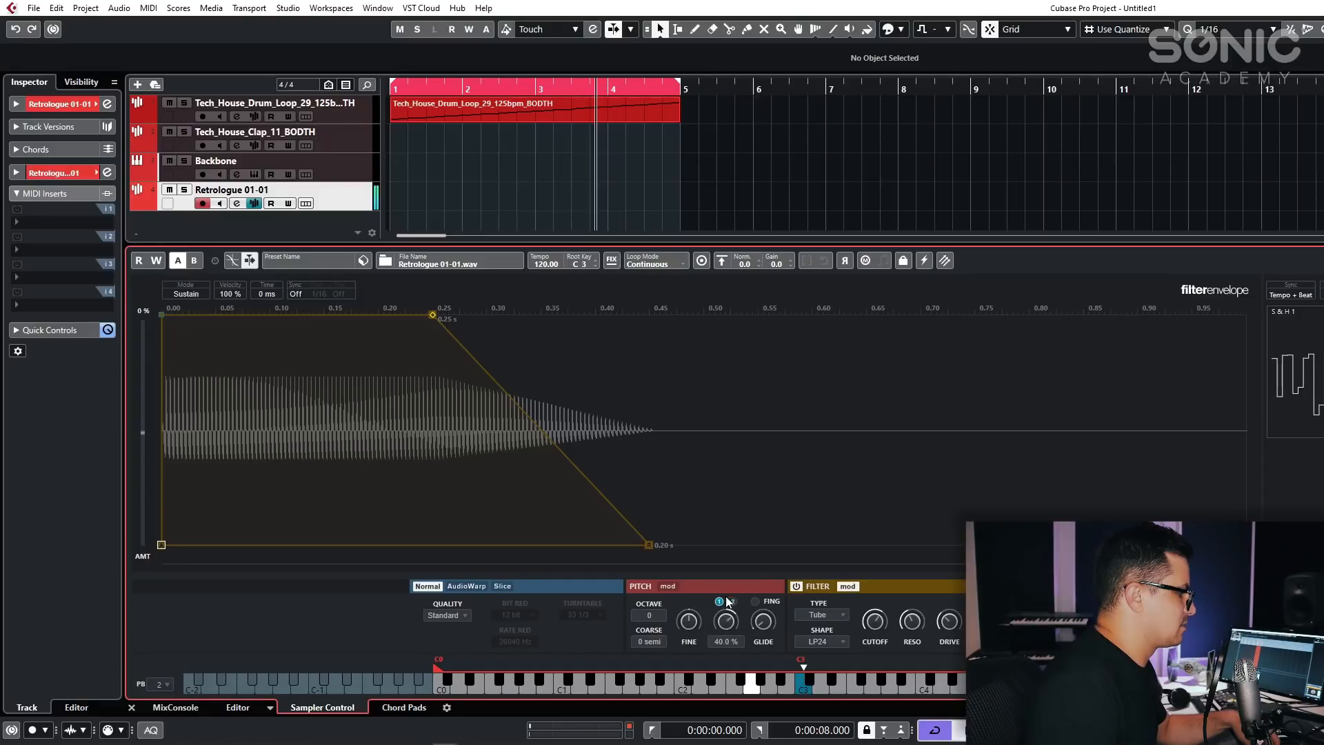
left_click_drag(728, 602, 731, 568)
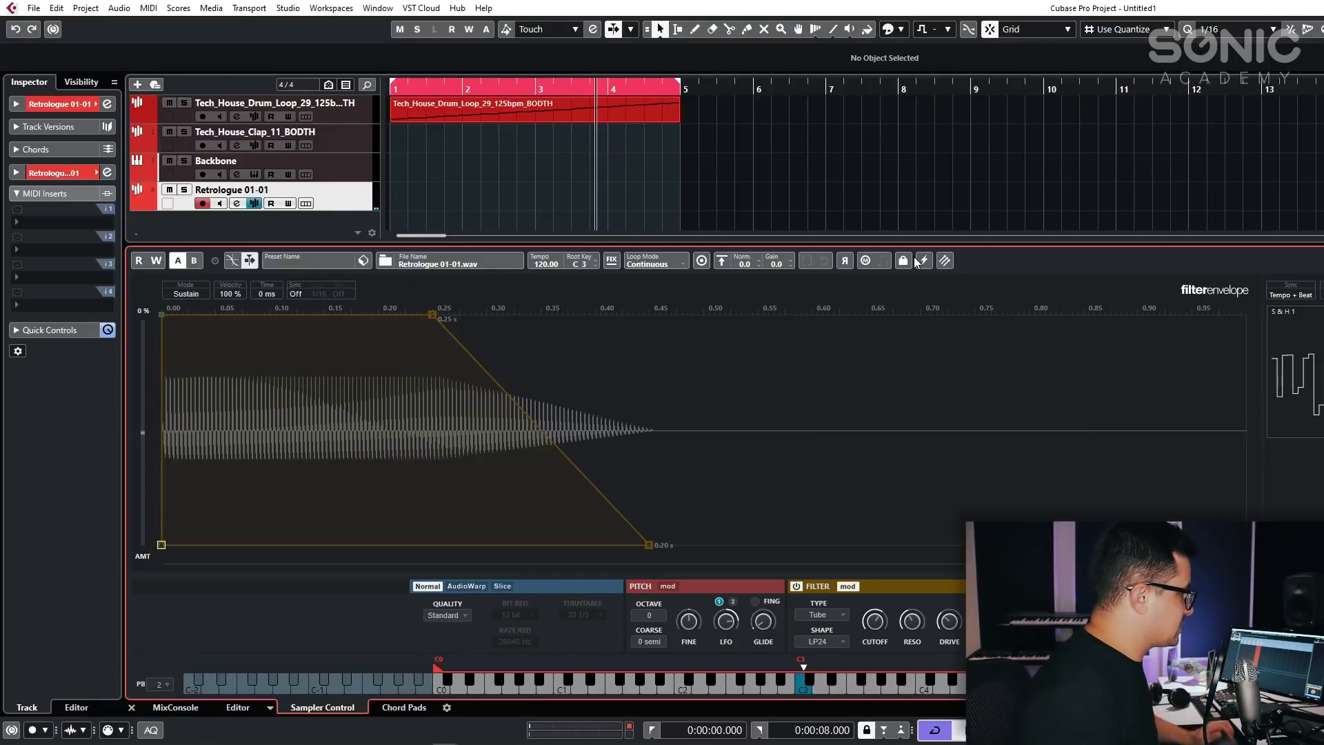
Transfer the Retrologue sample to Padshop 2 and clear the destinations of the first two modulation matrix slots.
left_click(950, 263)
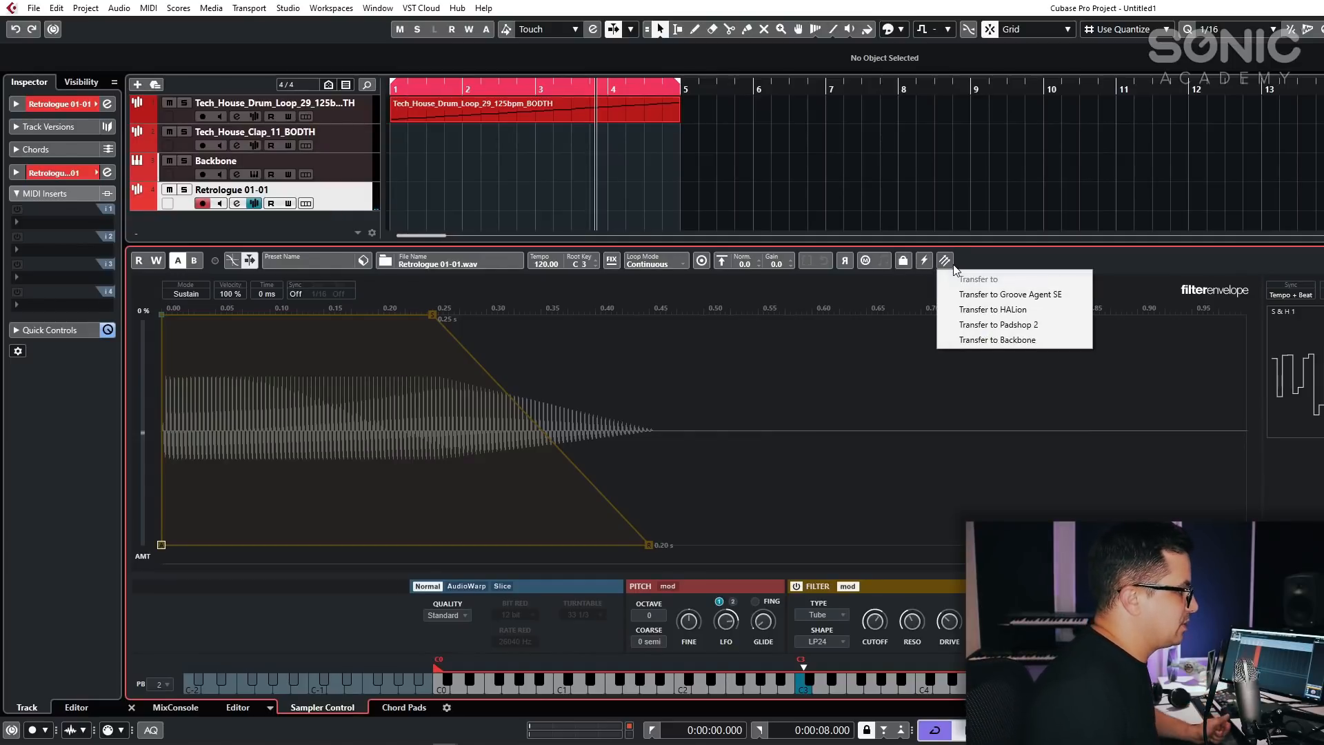
left_click(1005, 325)
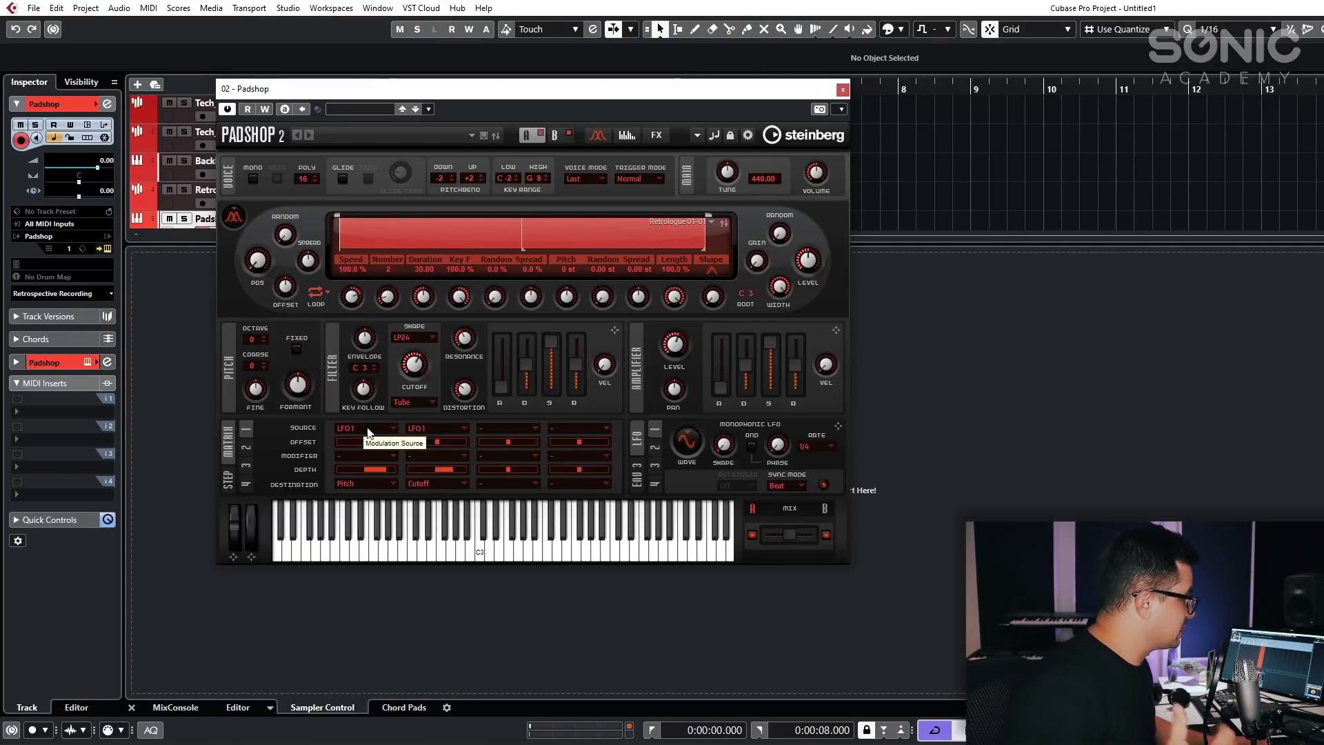
left_click(373, 483)
left_click(368, 501)
left_click(434, 483)
left_click(430, 496)
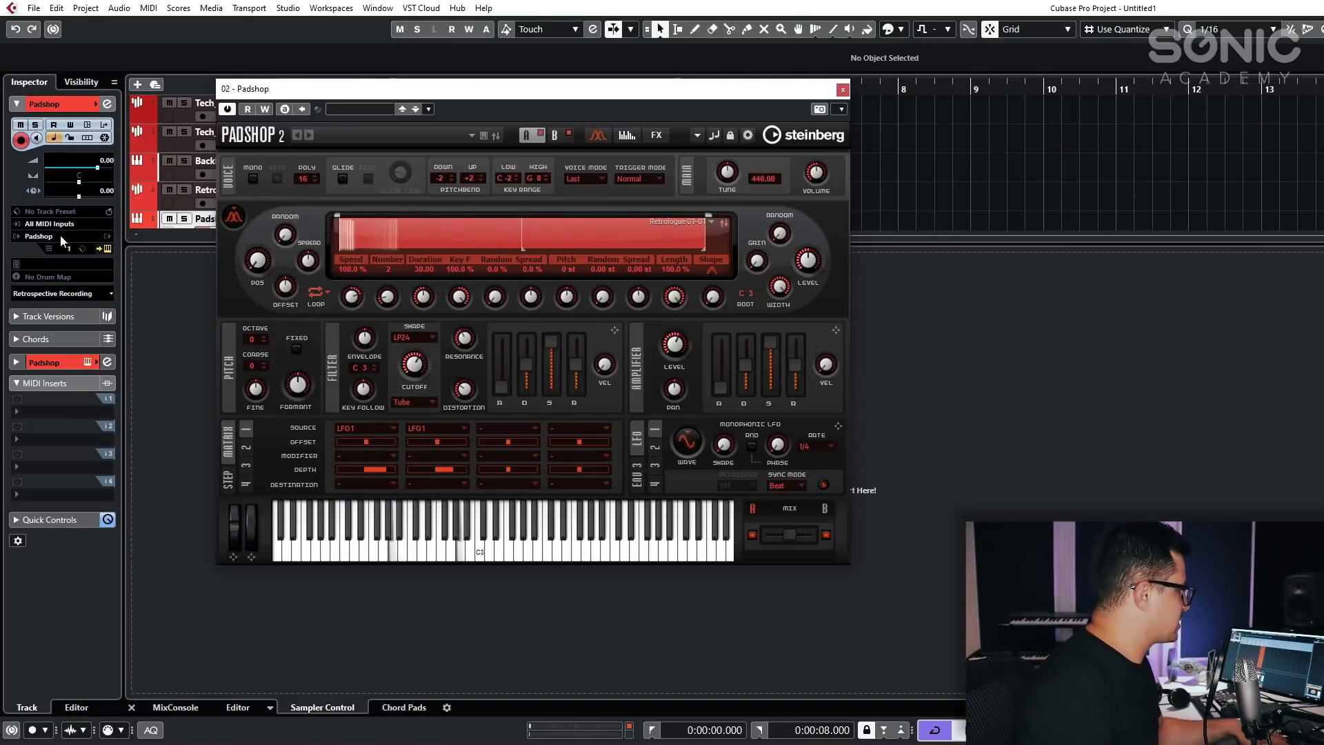
left_click(231, 222)
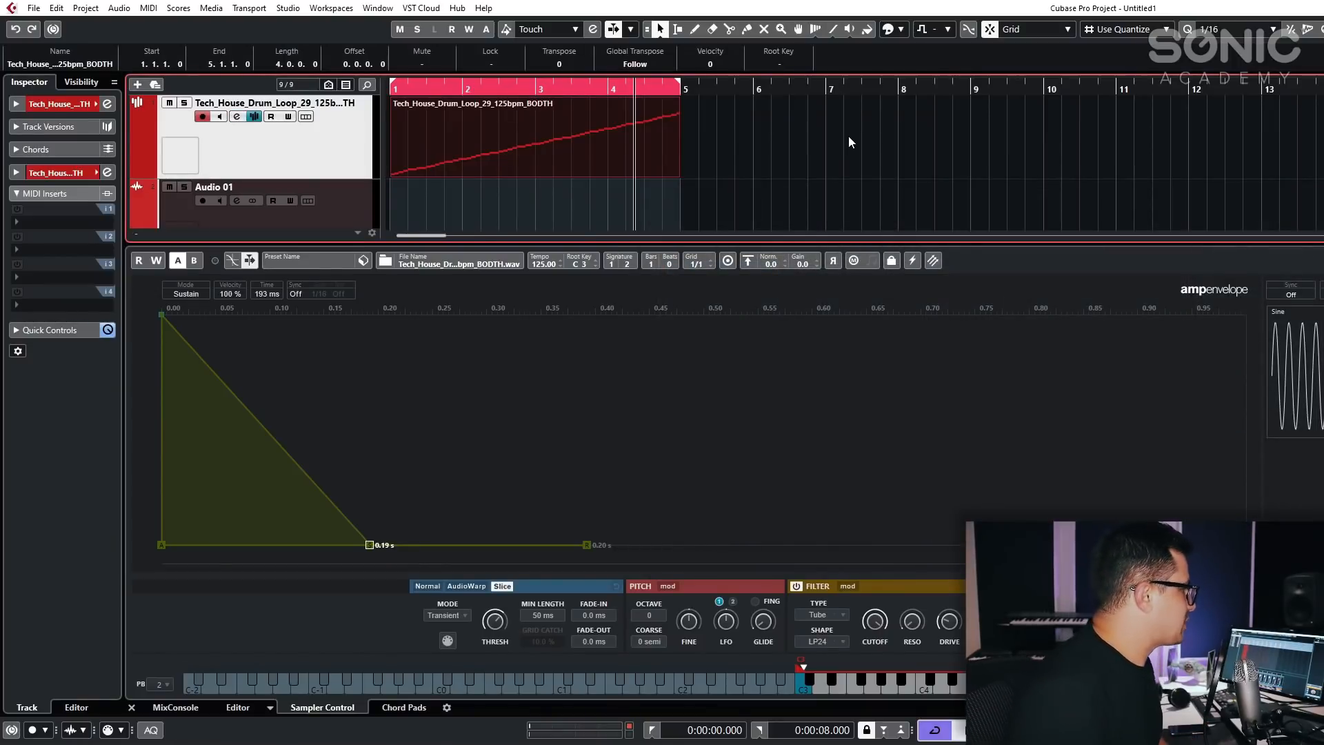
Insert the Frequency EQ in the first insert slot of the drum loop's channel and open its editor.
left_click(498, 197)
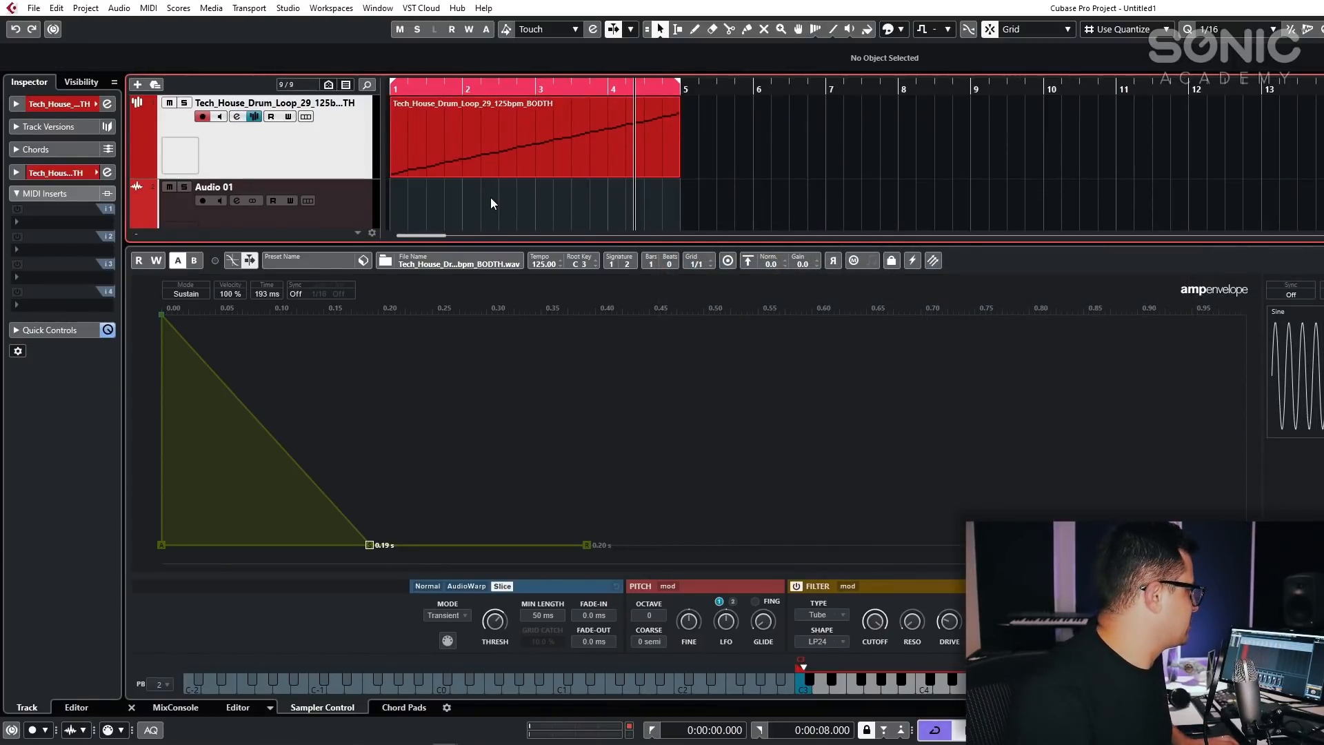
left_click(238, 116)
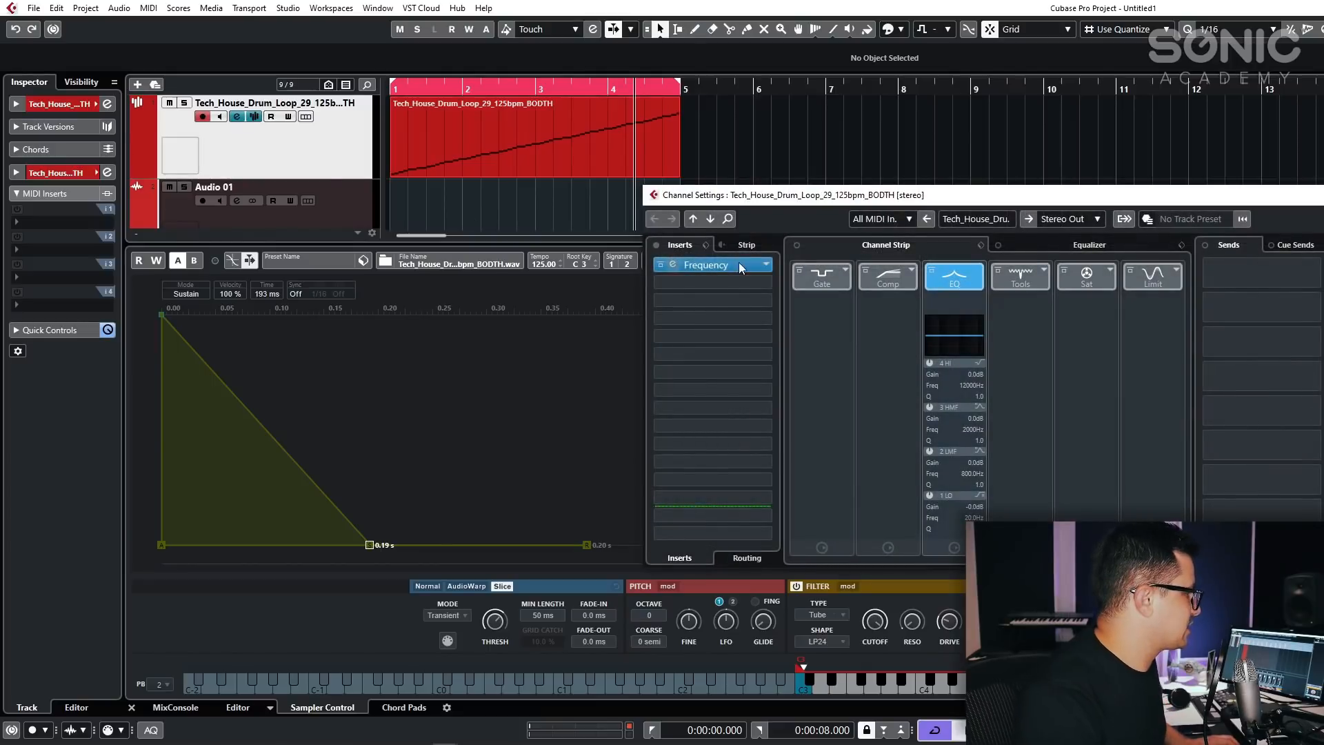
left_click(759, 267)
type("fre")
key("Return")
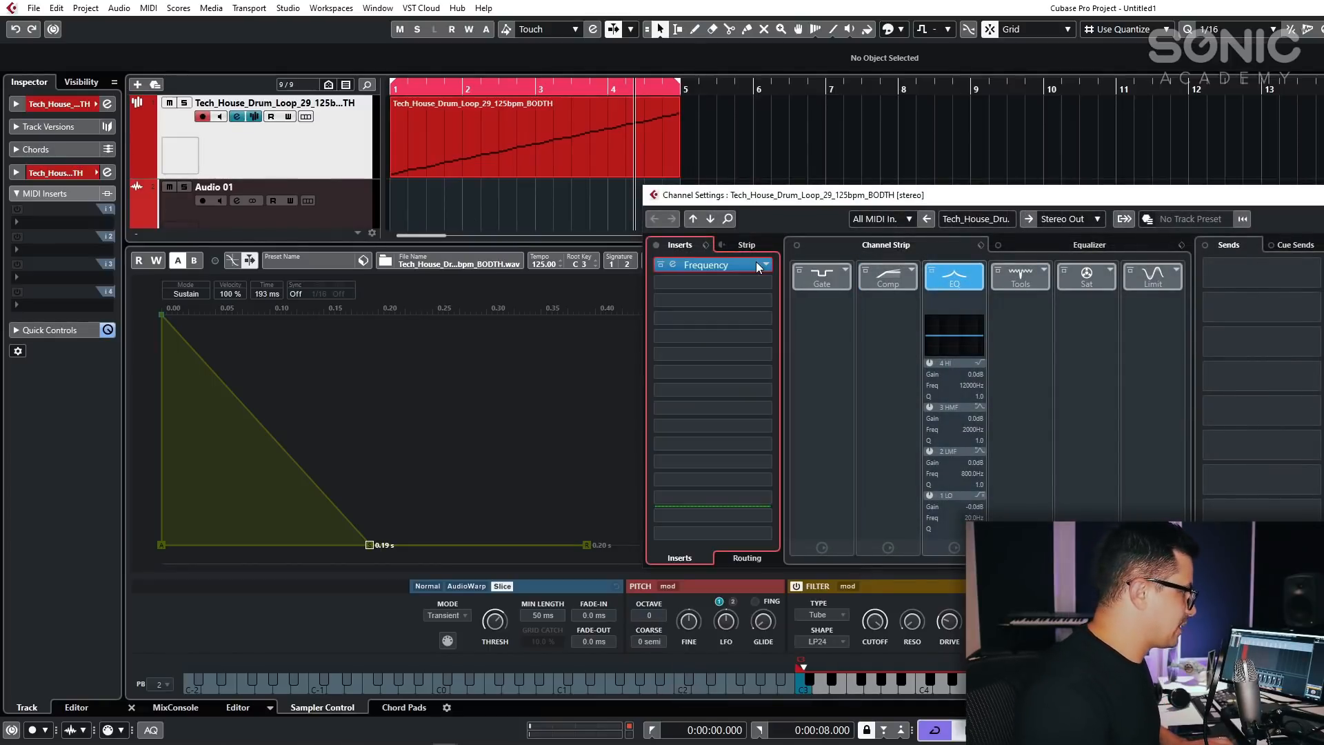
left_click(674, 265)
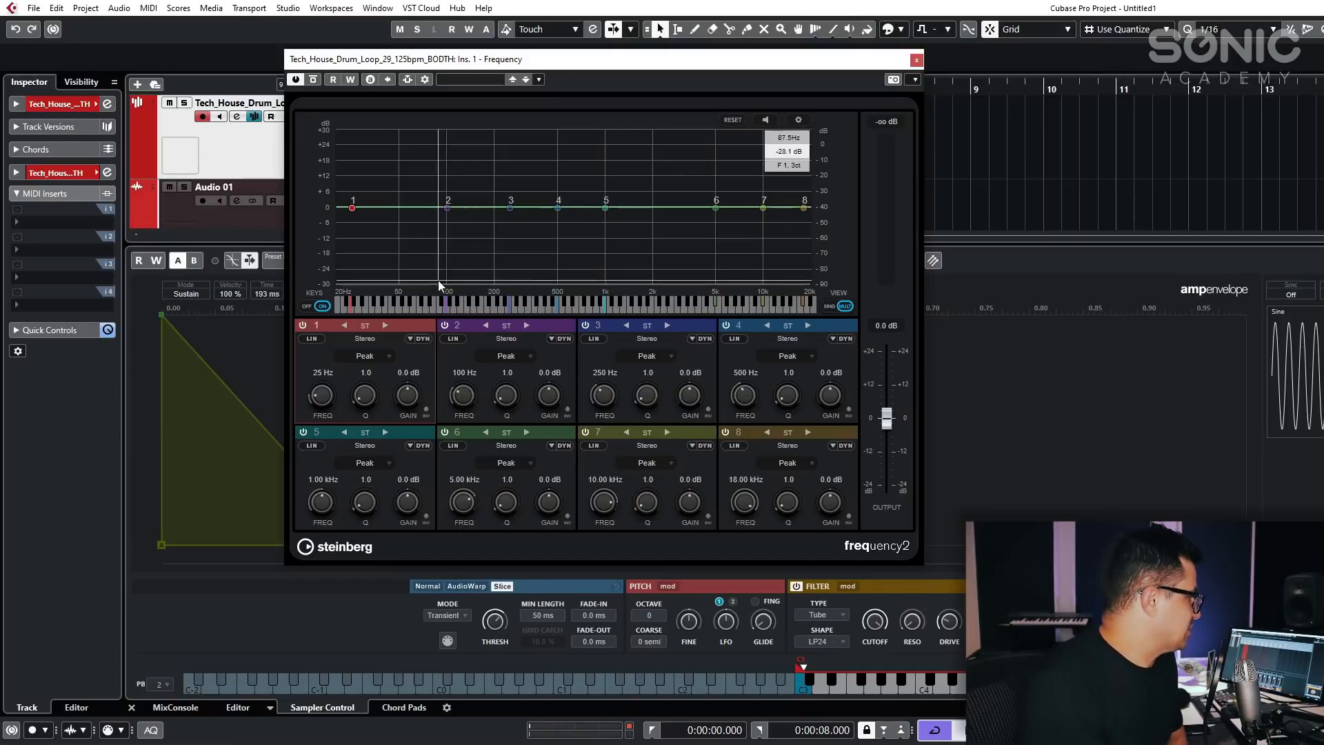
Enable dynamic processing on Frequency's band 2 and switch the equalizer to its single-band view.
left_click(563, 339)
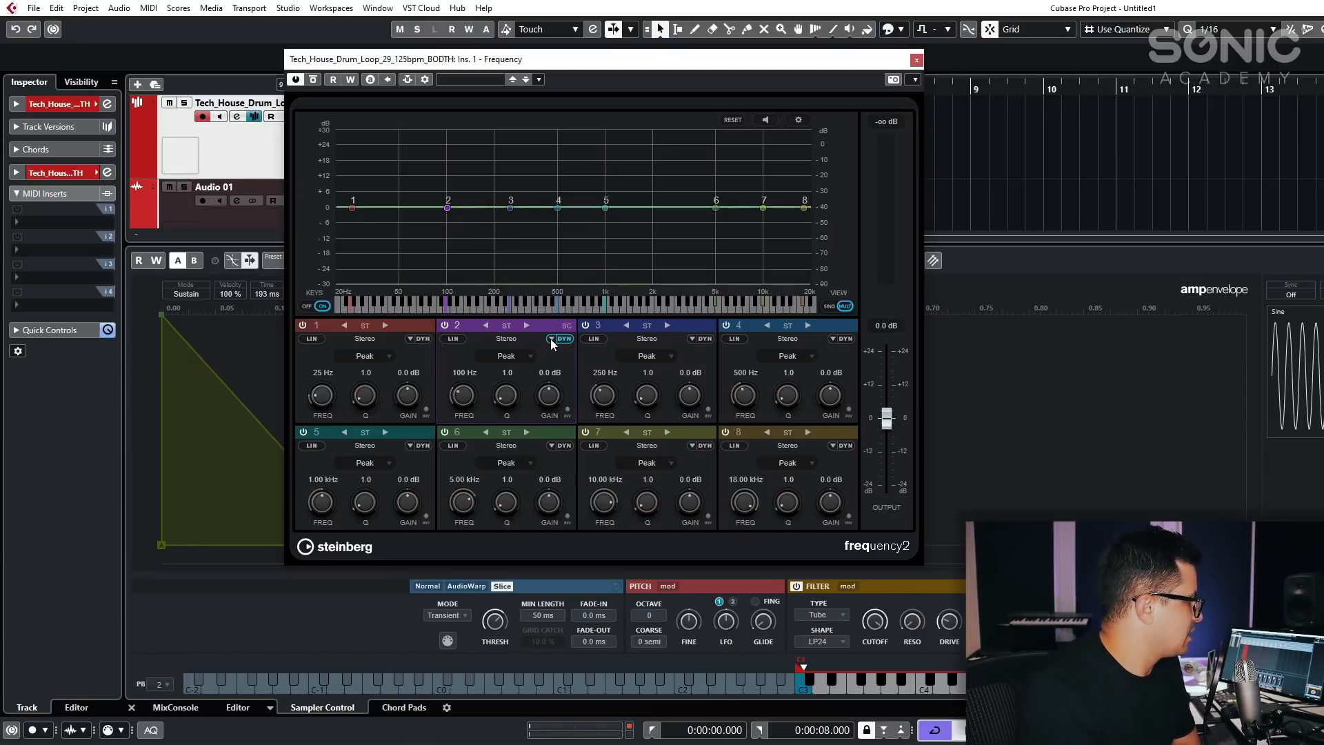
left_click(550, 338)
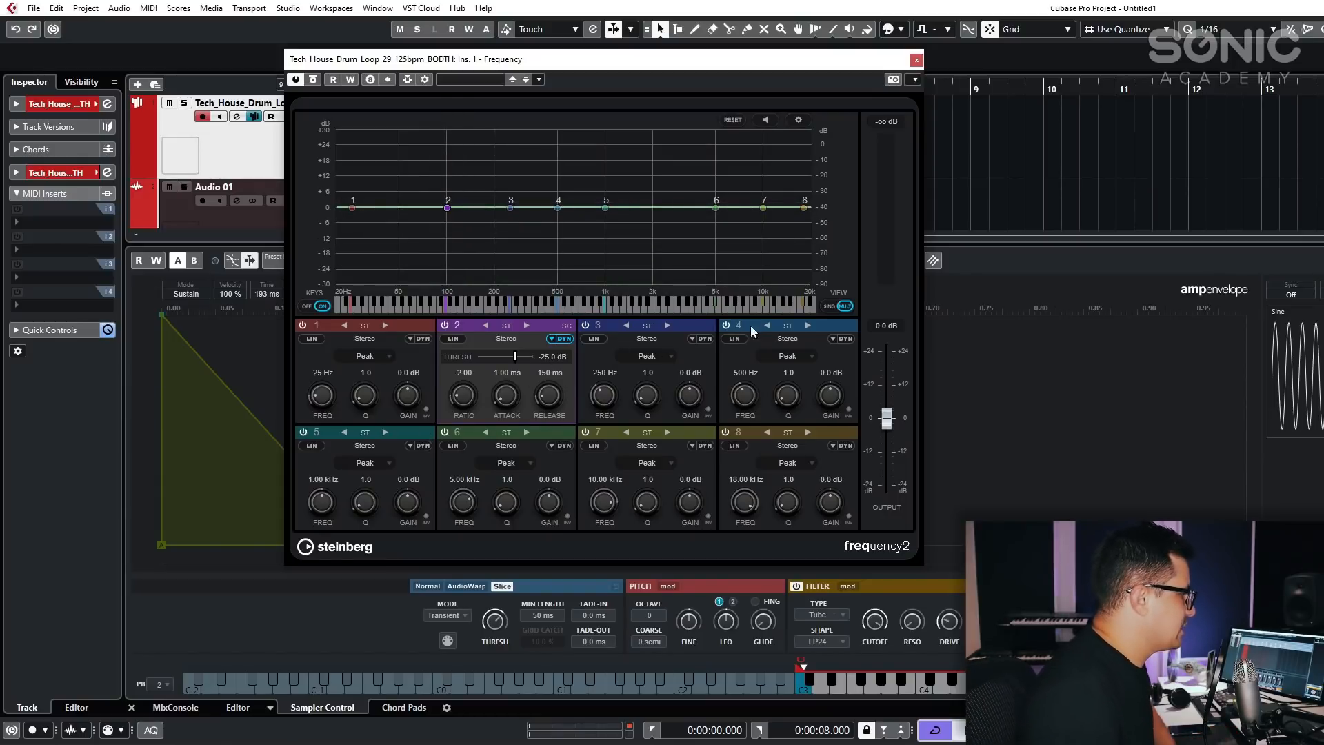
left_click(830, 307)
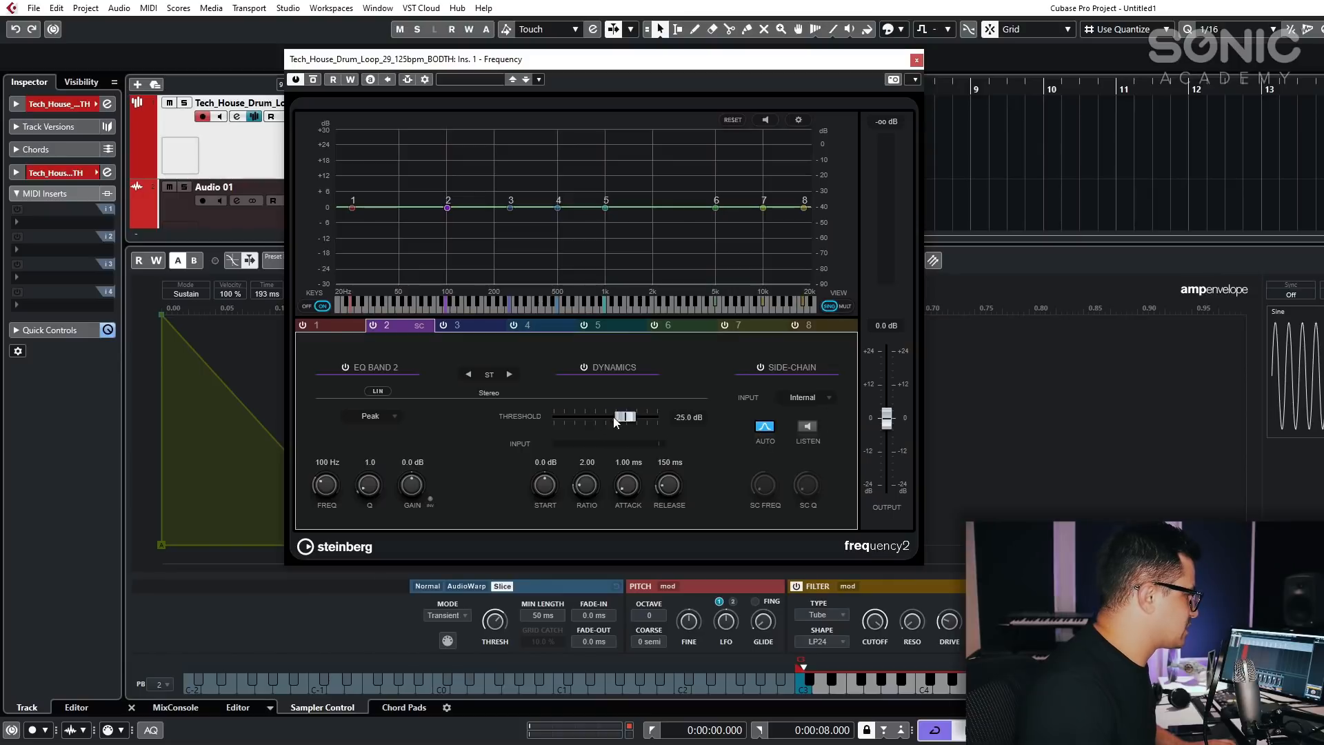
Set band 2's threshold to -57.1 dB and ratio to 4.62, lower its gain to -18.6 dB near 98 Hz, and audition it.
left_click_drag(623, 417, 584, 416)
left_click_drag(591, 471, 594, 445)
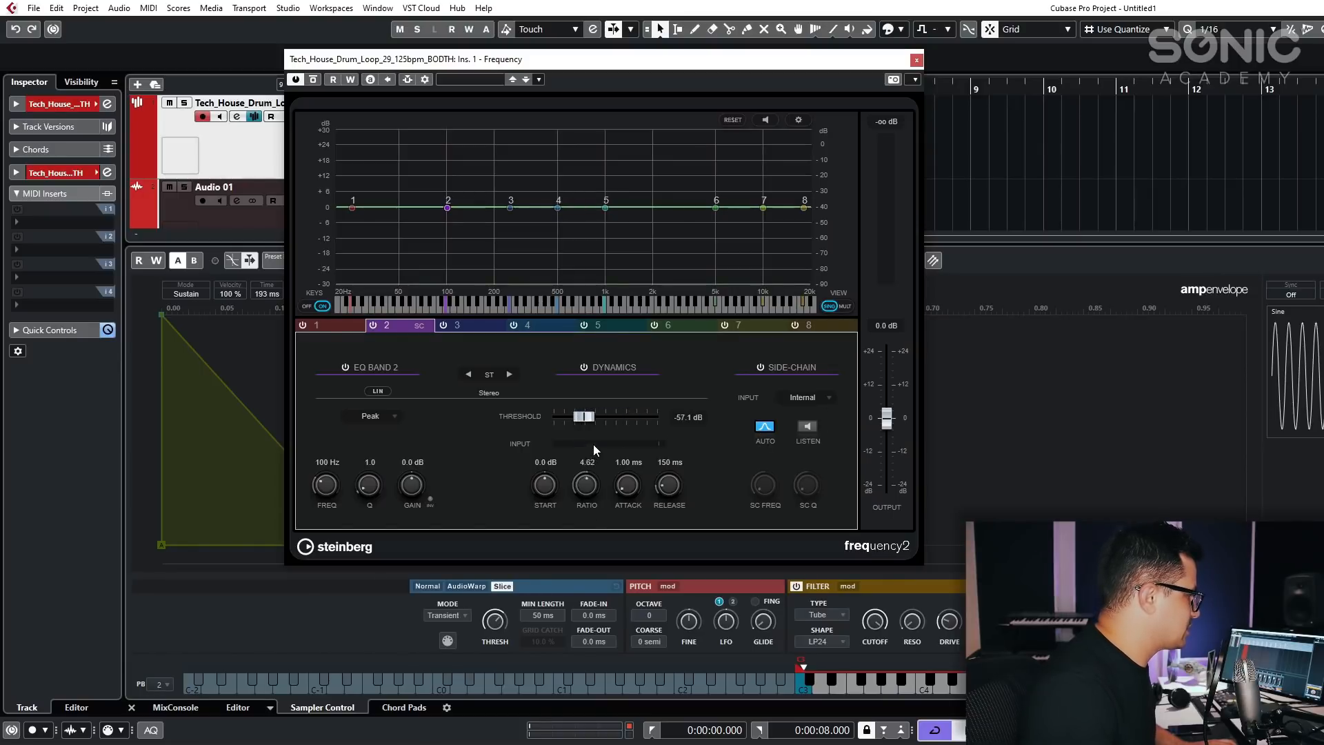
left_click_drag(446, 209, 446, 260)
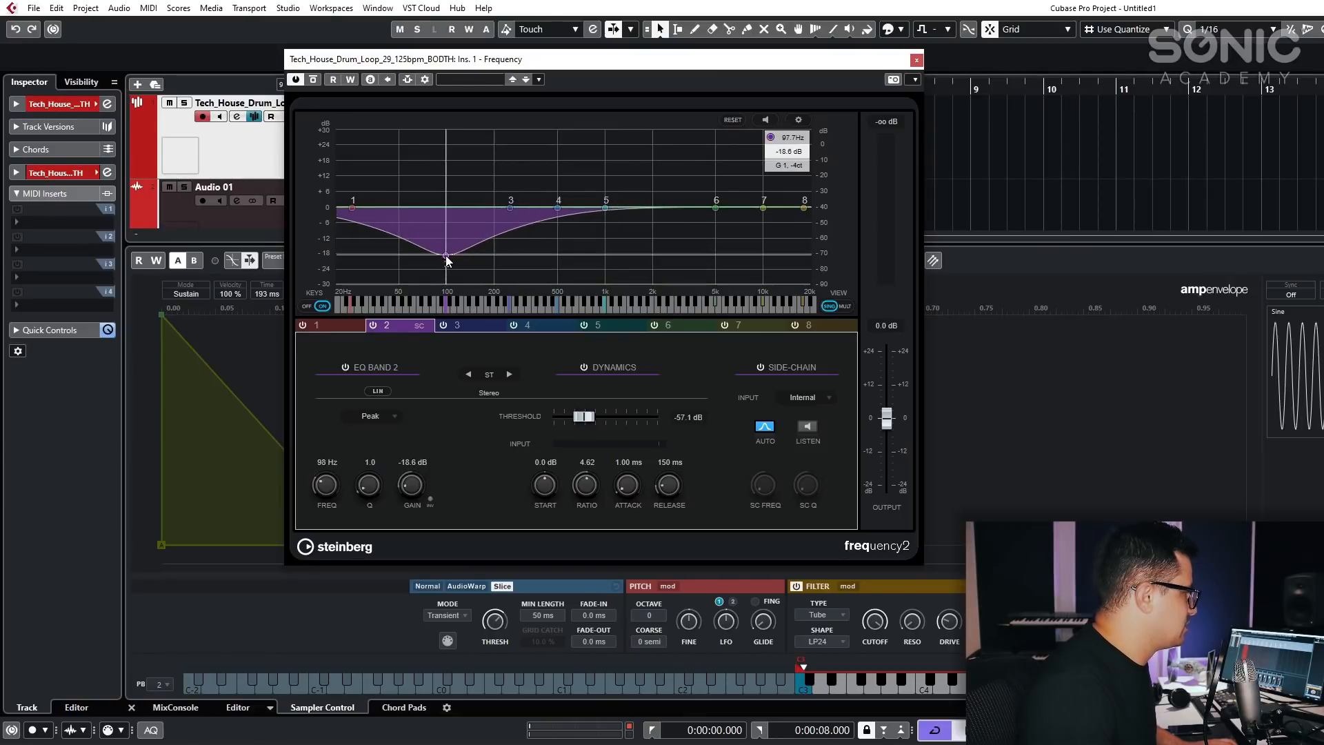
key("space")
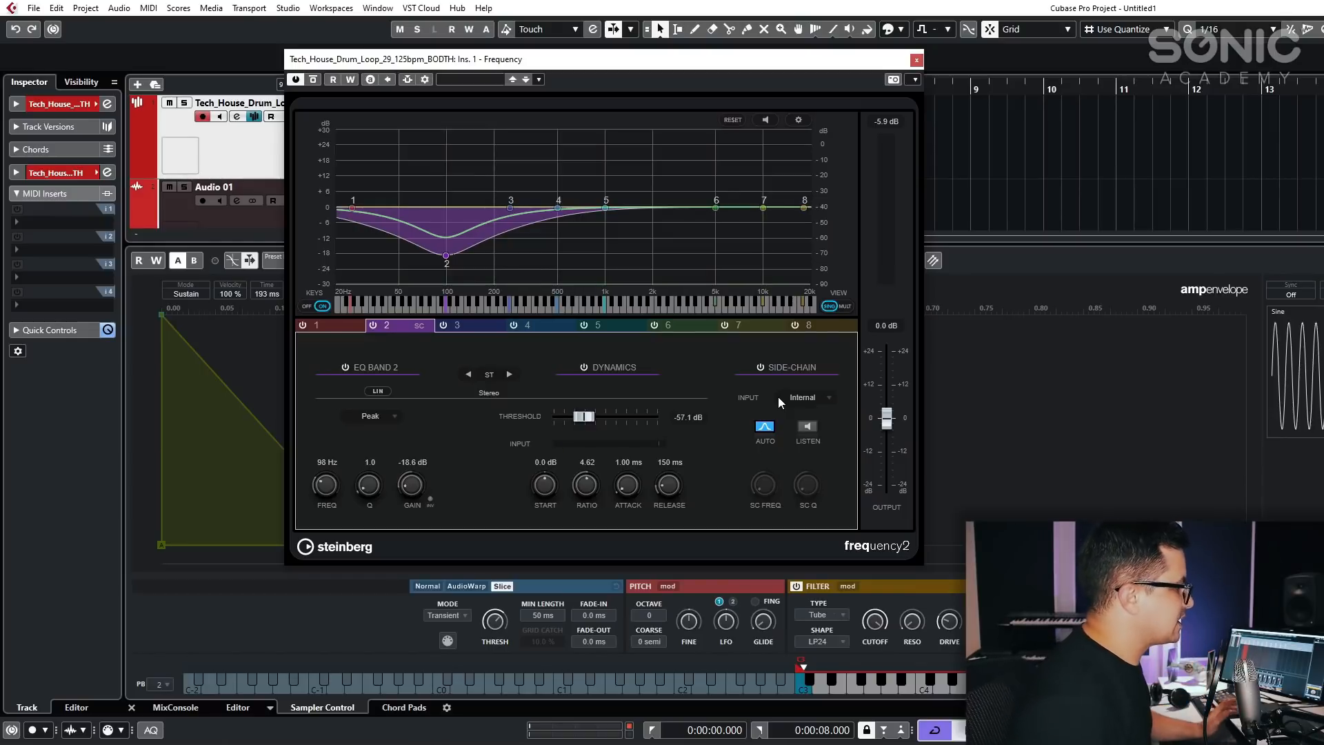
Add Audio 01, Audio 02, Audio 03 and Audio 04 as side-chain sources for Frequency's 1 - SC In input.
scroll(238, 172, "down", 1)
scroll(221, 176, "up", 2)
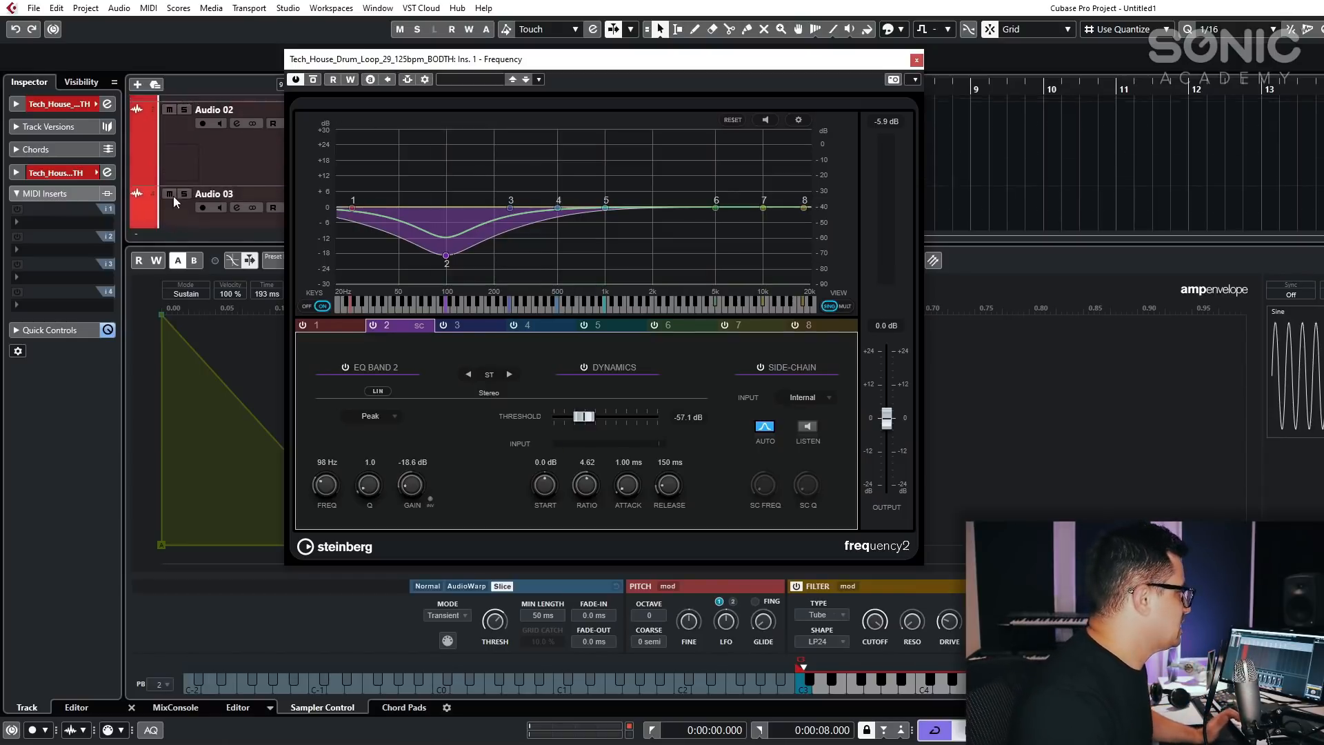
left_click(424, 80)
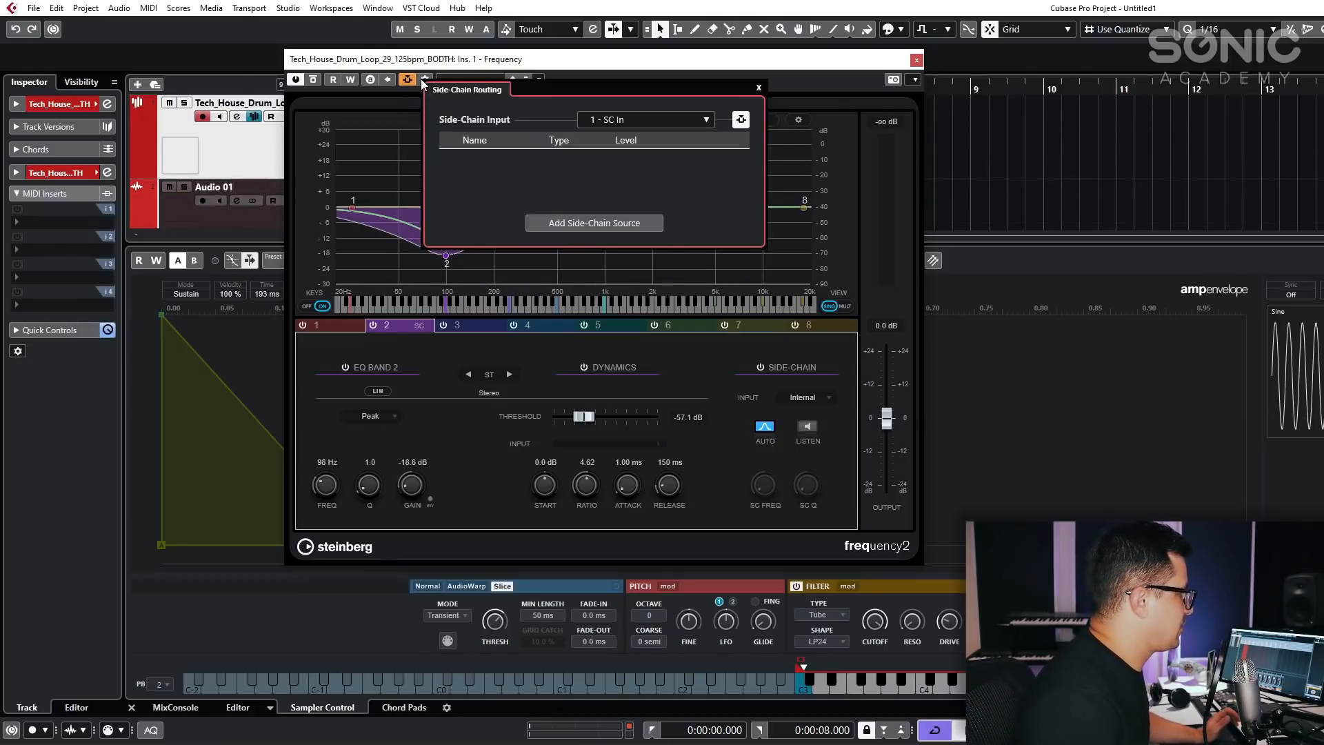
left_click(573, 221)
left_click(569, 258)
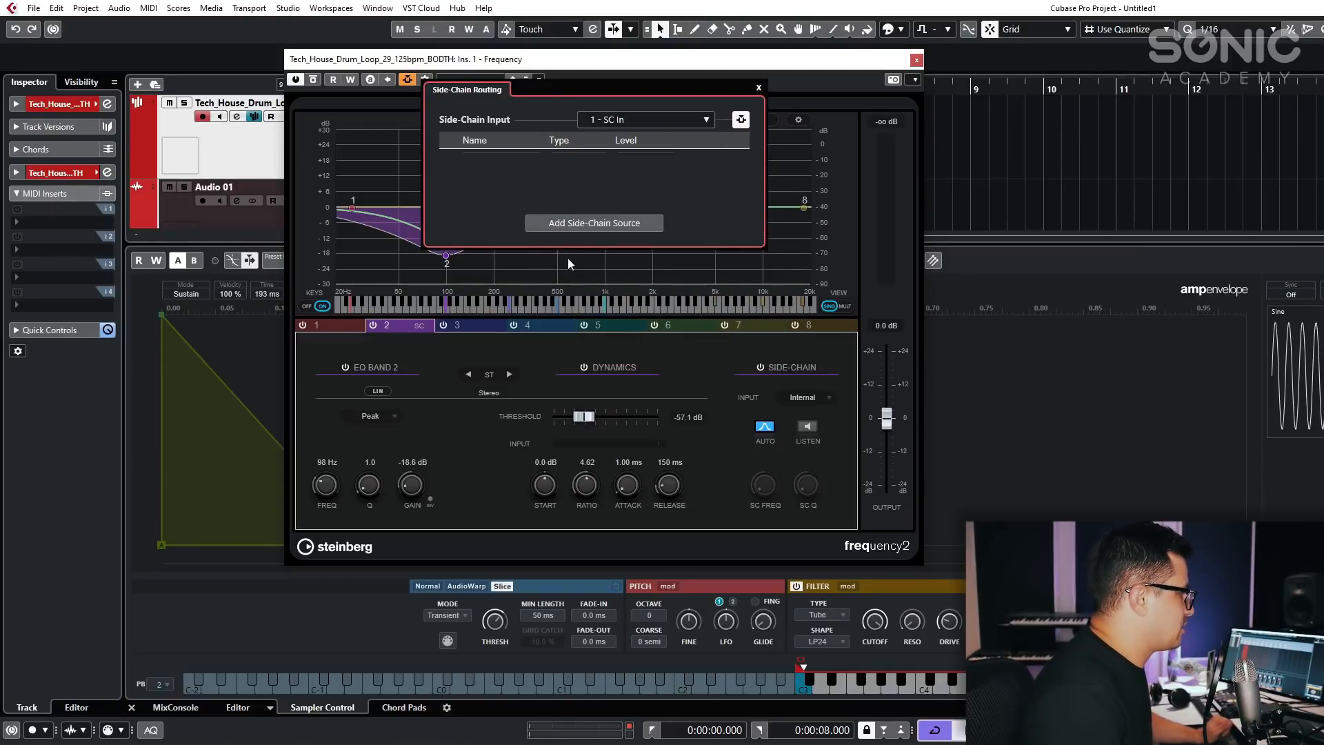
left_click(593, 222)
left_click(619, 283)
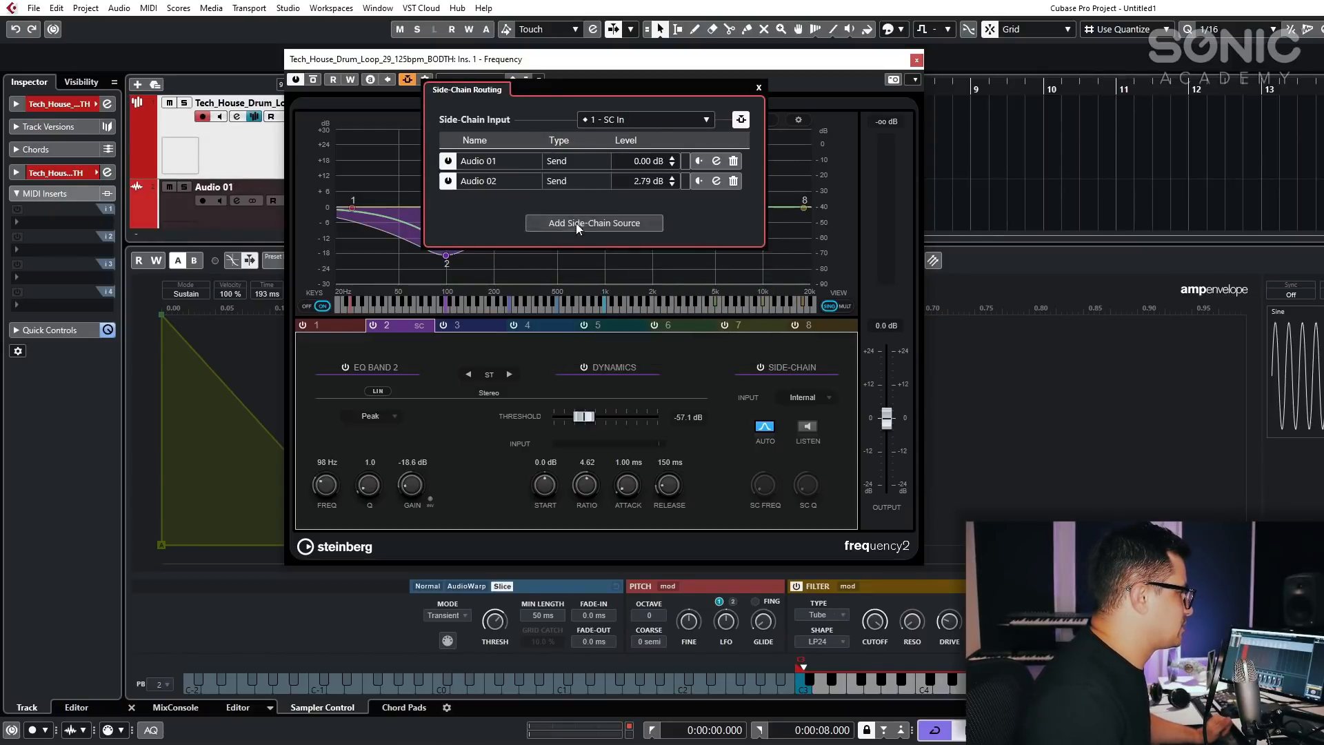
left_click(577, 224)
left_click(614, 281)
left_click(562, 225)
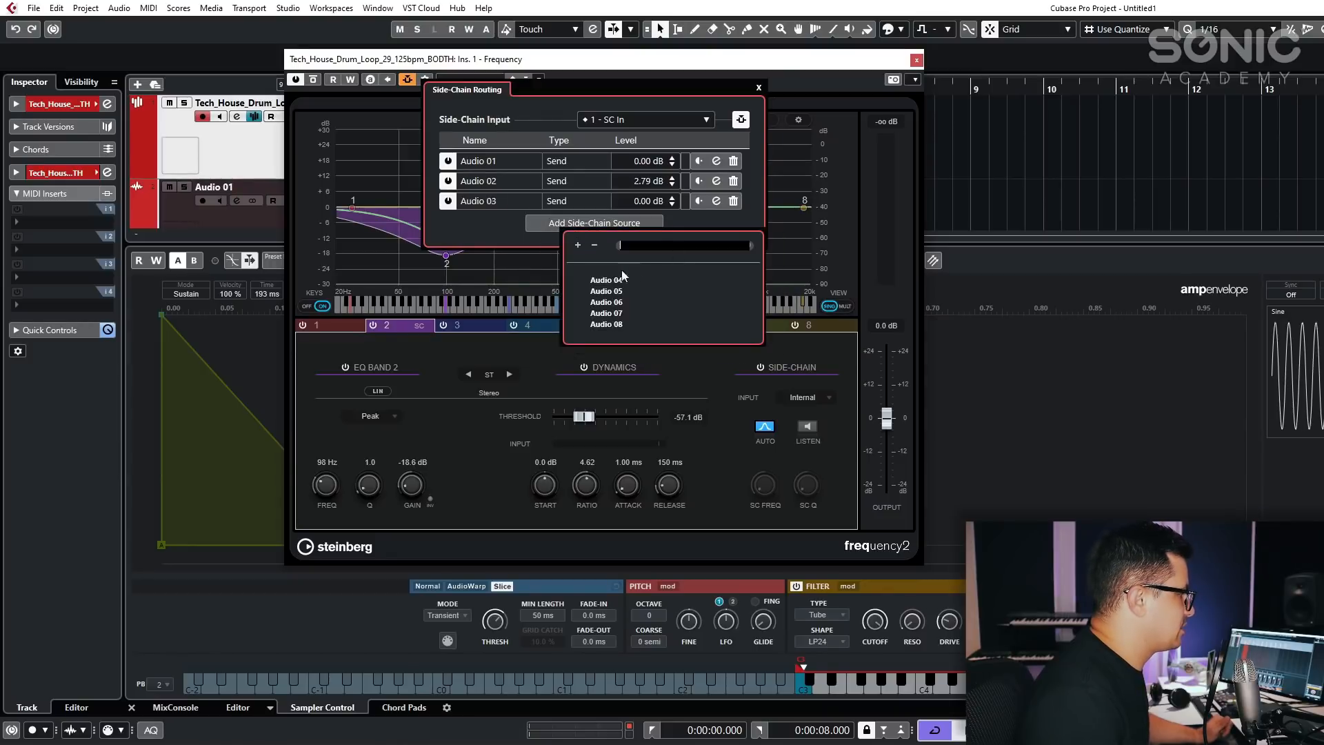
left_click(607, 280)
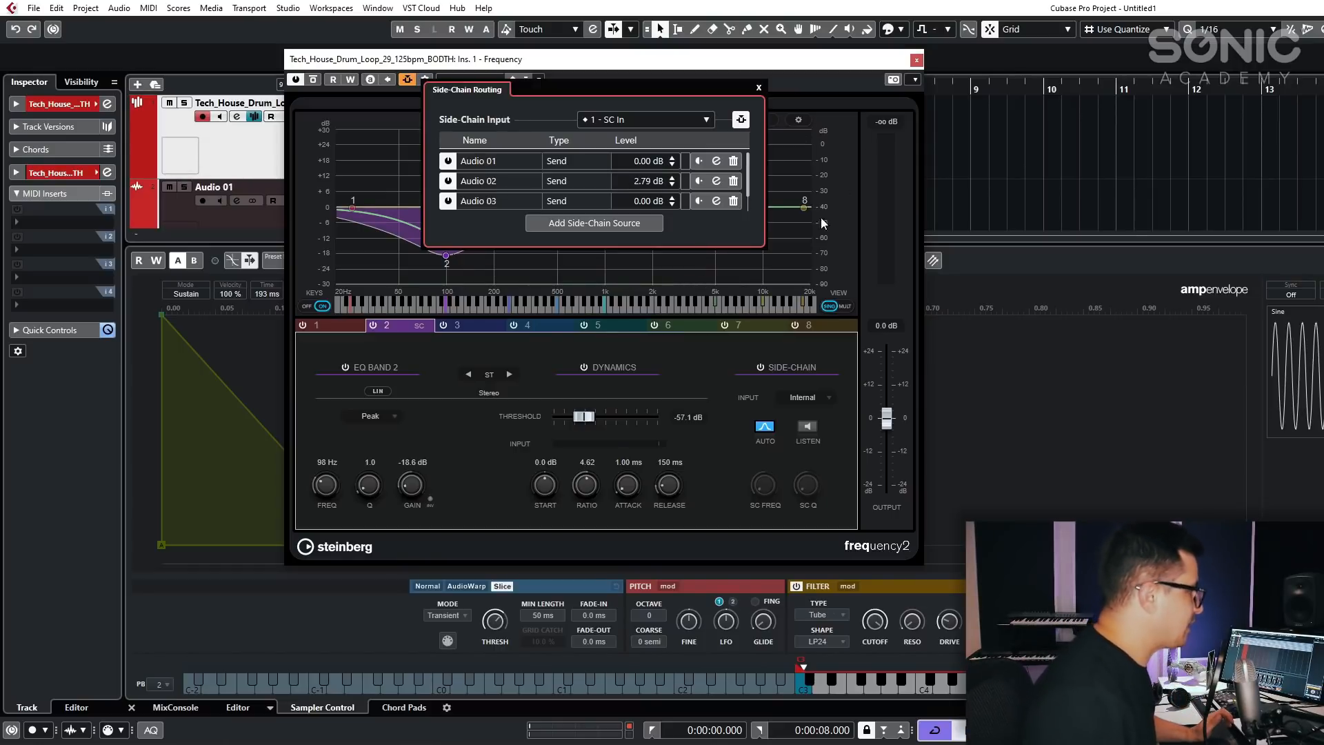
left_click(802, 257)
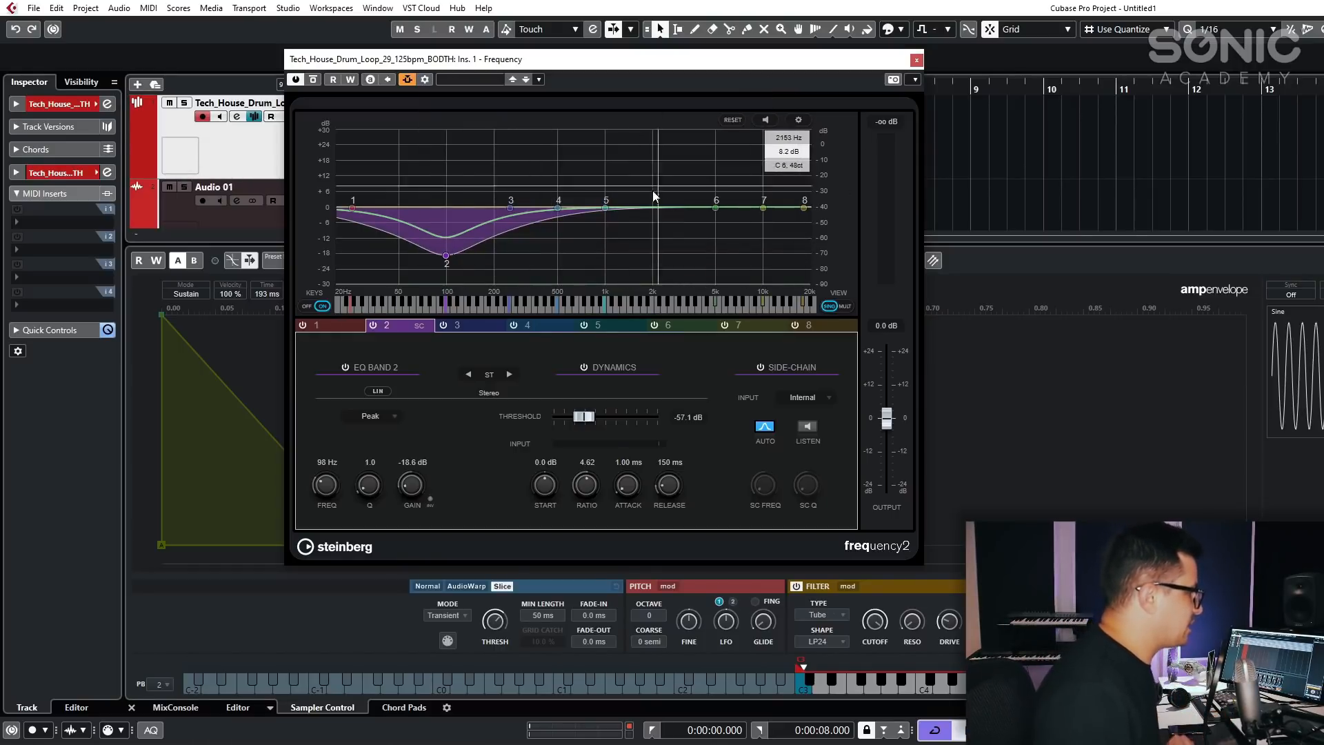
Set the side-chain input of EQ band 2 to Side-Chain 1.
left_click(605, 208)
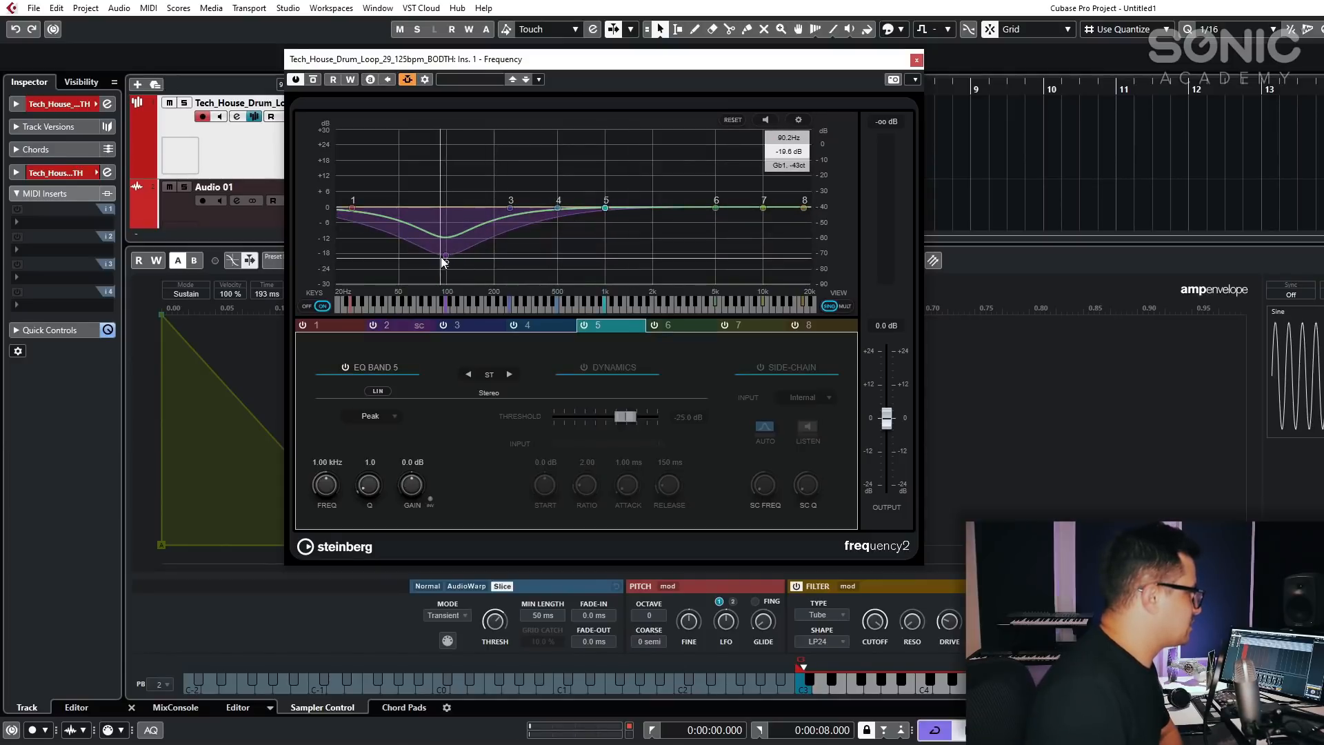
left_click(445, 257)
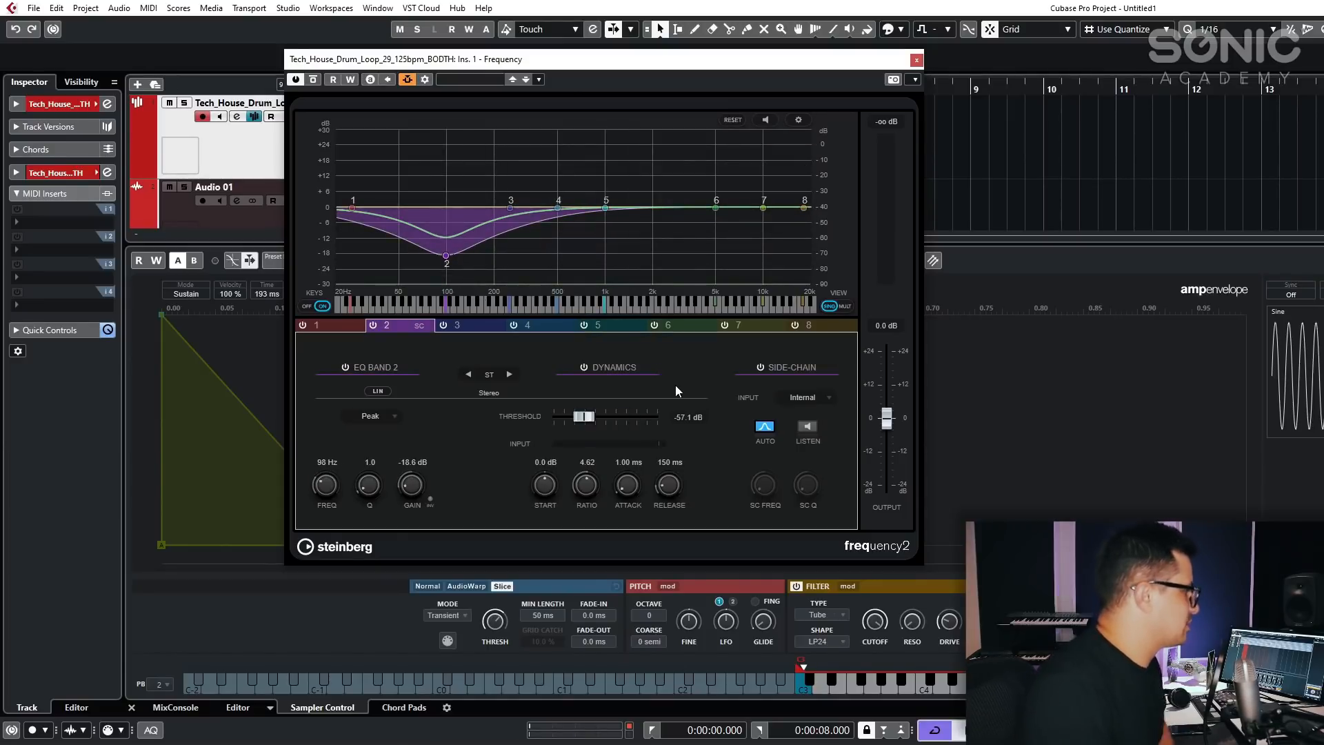
left_click(805, 398)
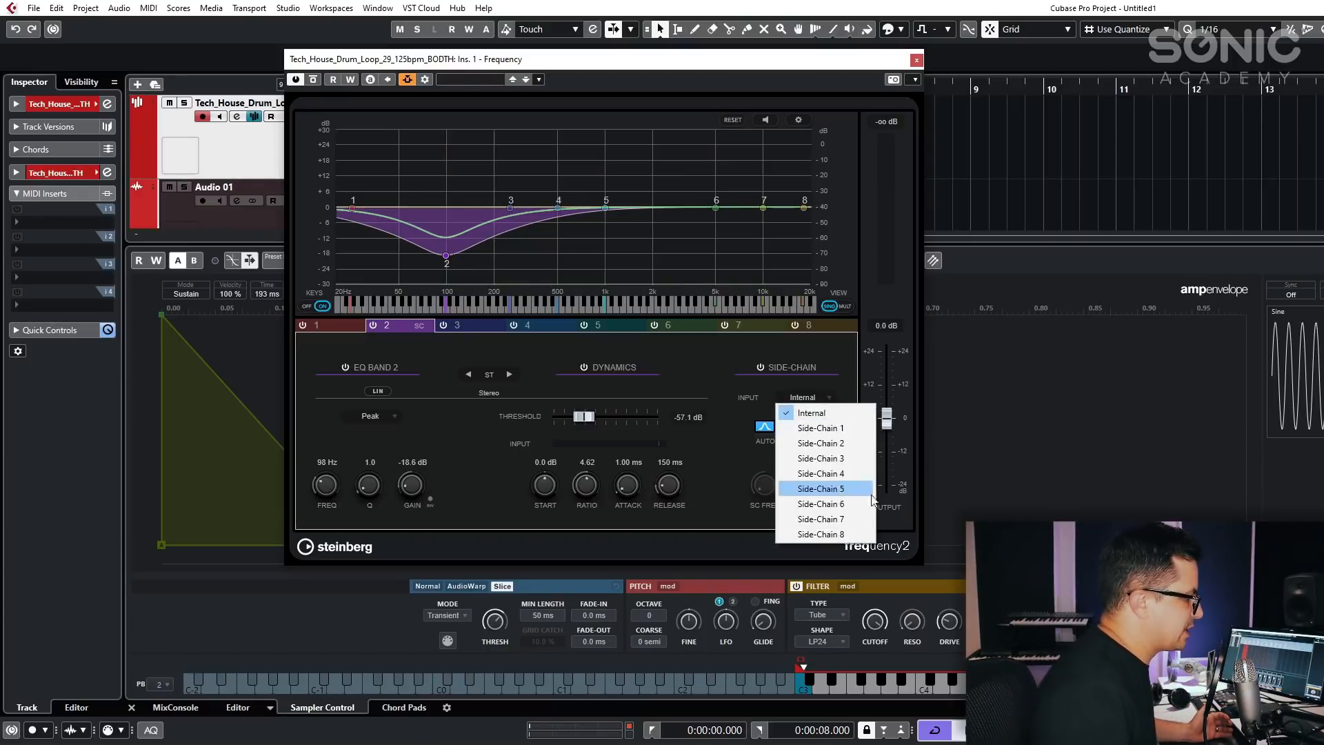
left_click(828, 428)
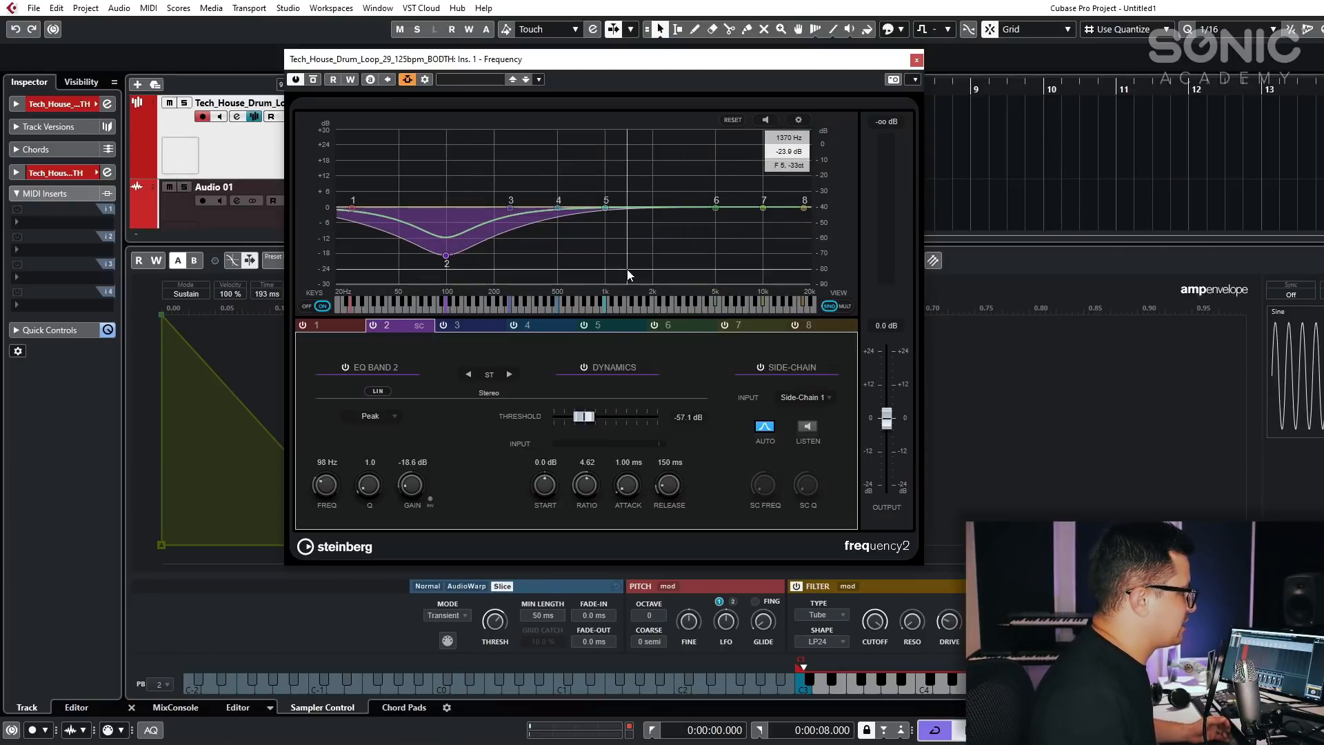
Move EQ band 5 to 1.64 kHz, enable its dynamics with Side-Chain 2 as input, and close the equalizer.
left_click_drag(607, 208, 640, 208)
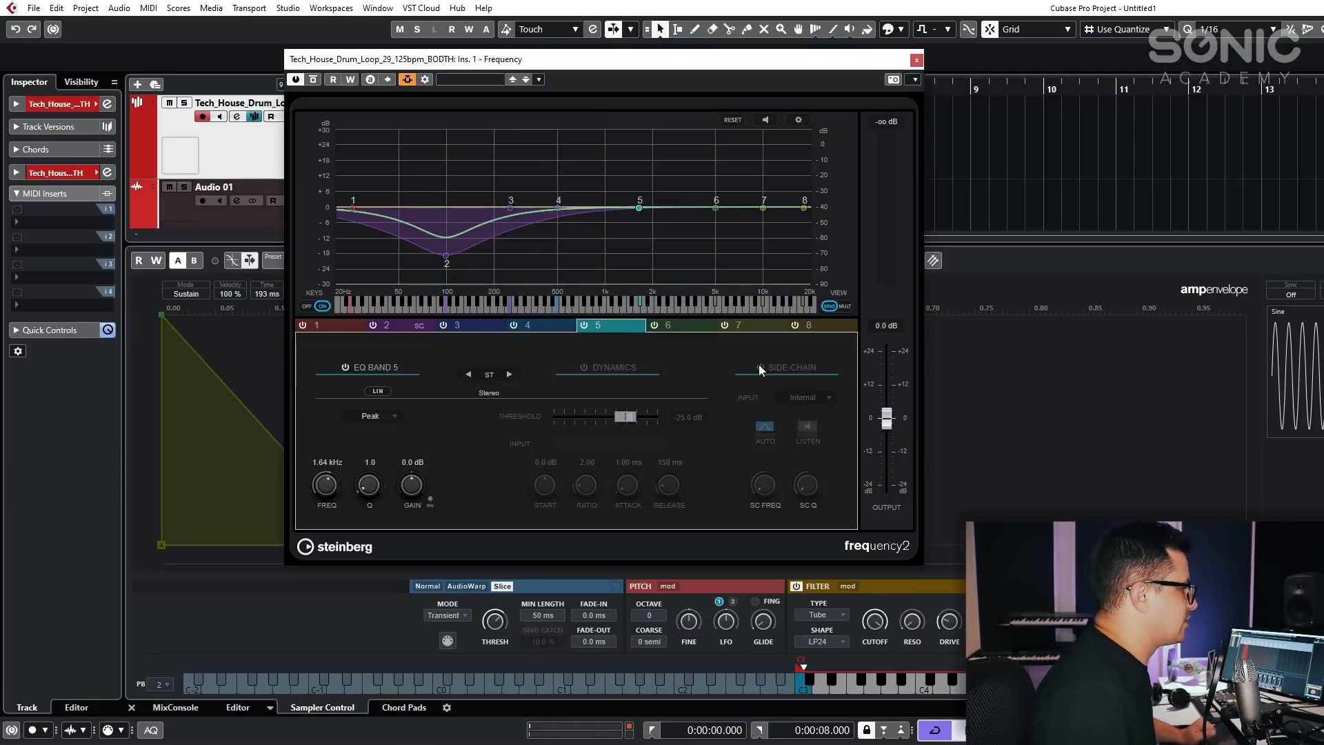
left_click(583, 367)
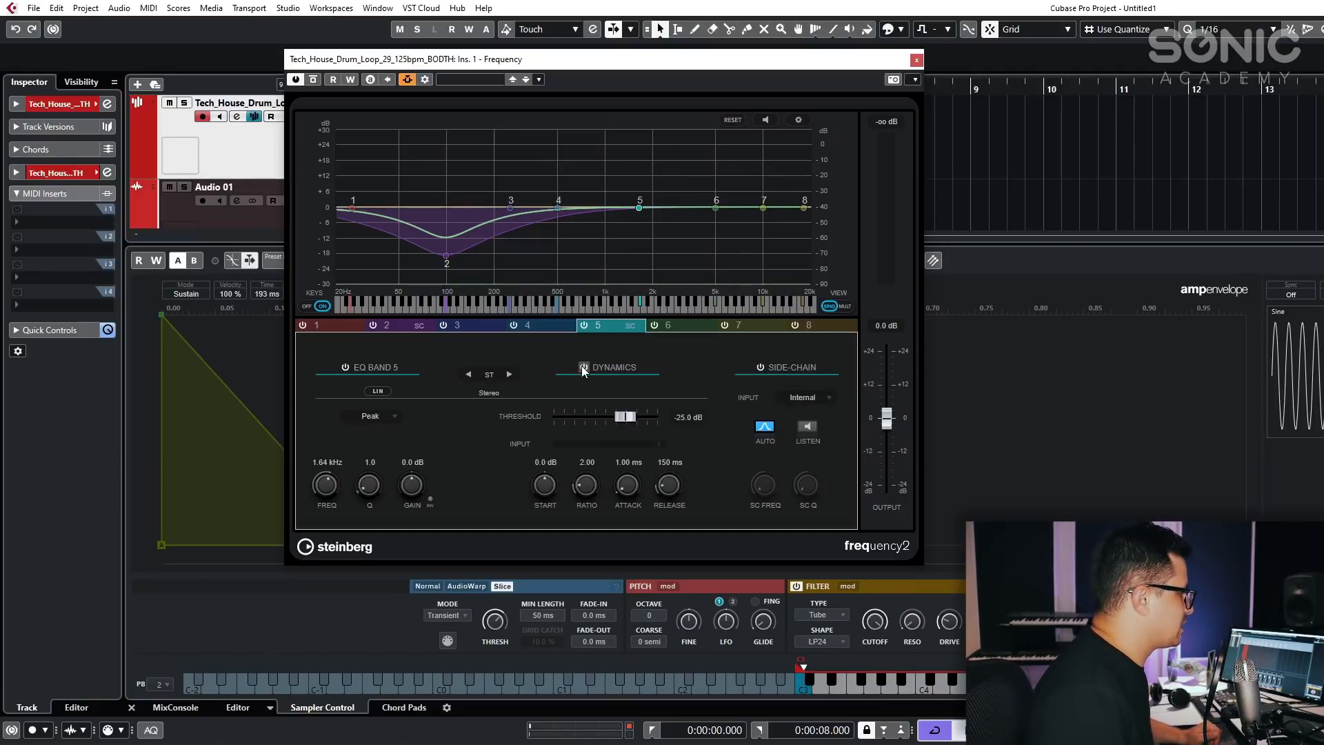
left_click(760, 367)
left_click(802, 398)
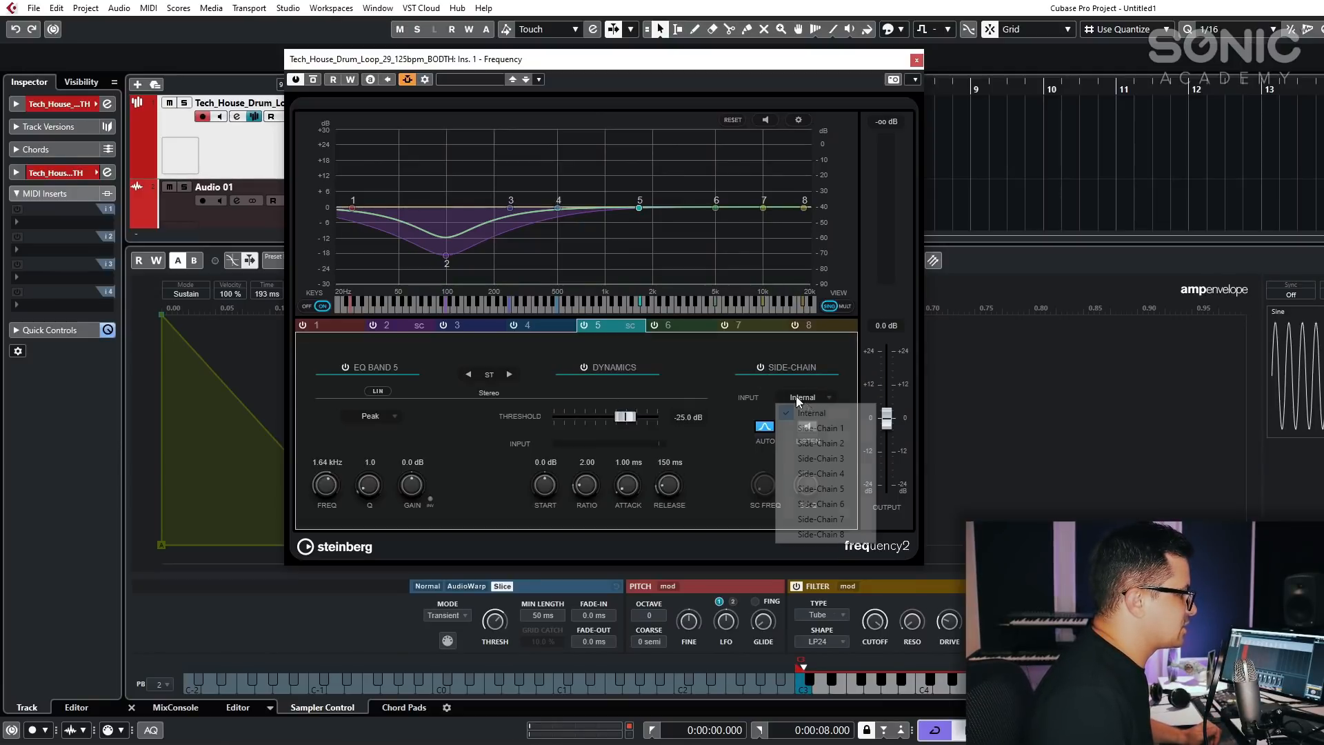
left_click(844, 445)
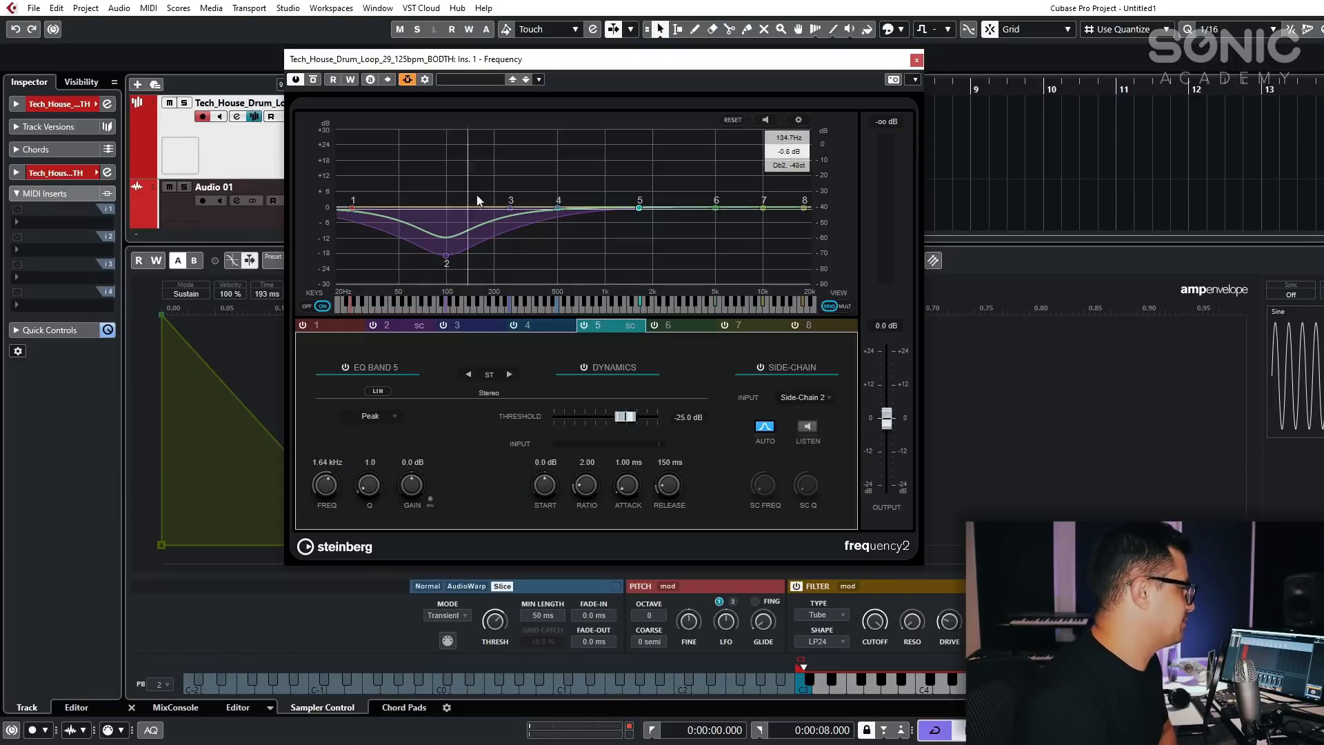
left_click(917, 61)
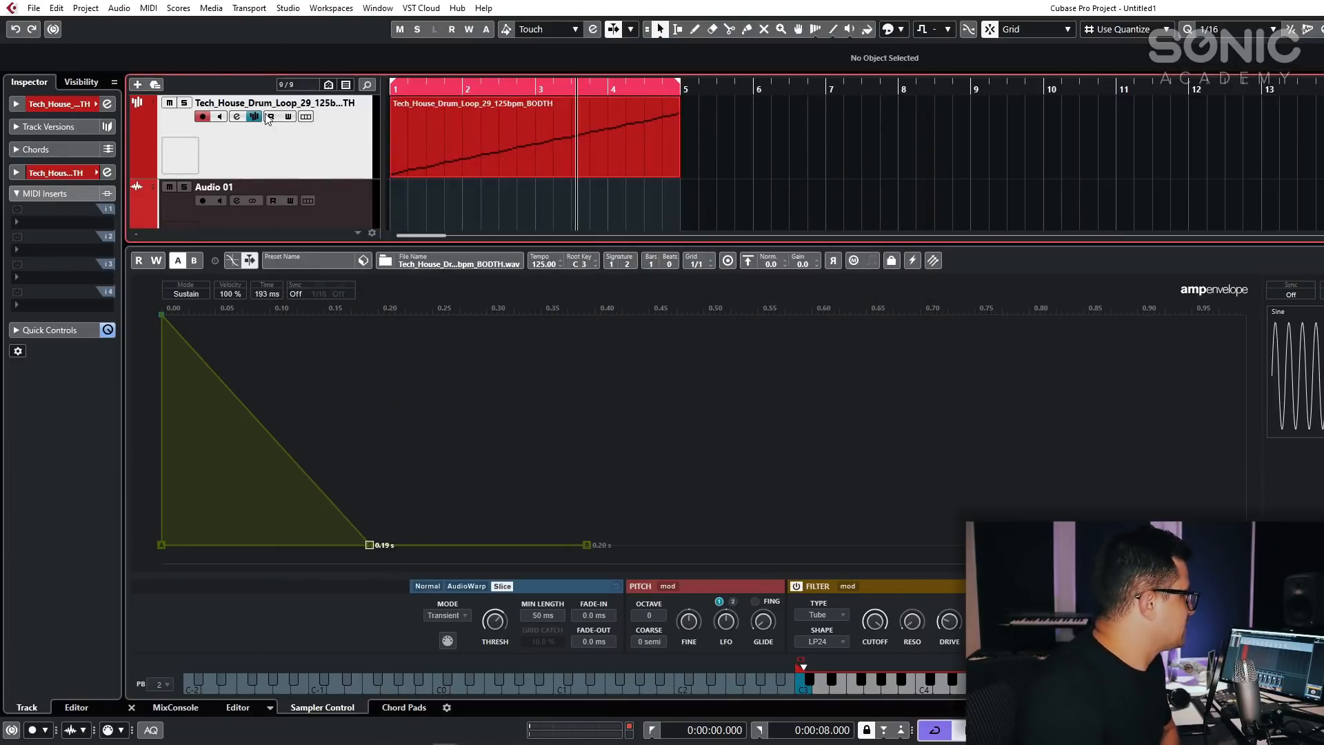
Replace the Frequency insert on the drum loop's channel with Squasher and open its editor.
left_click(237, 118)
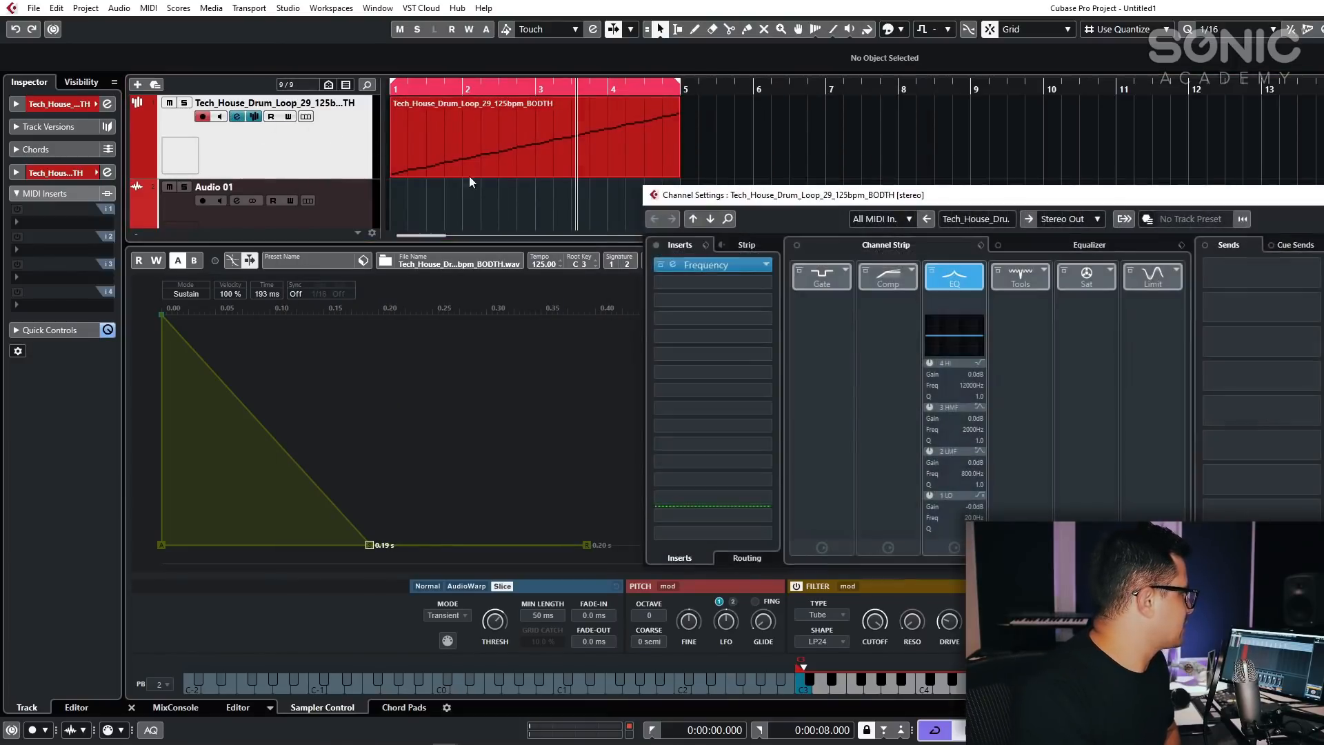
left_click(752, 266)
type("squa")
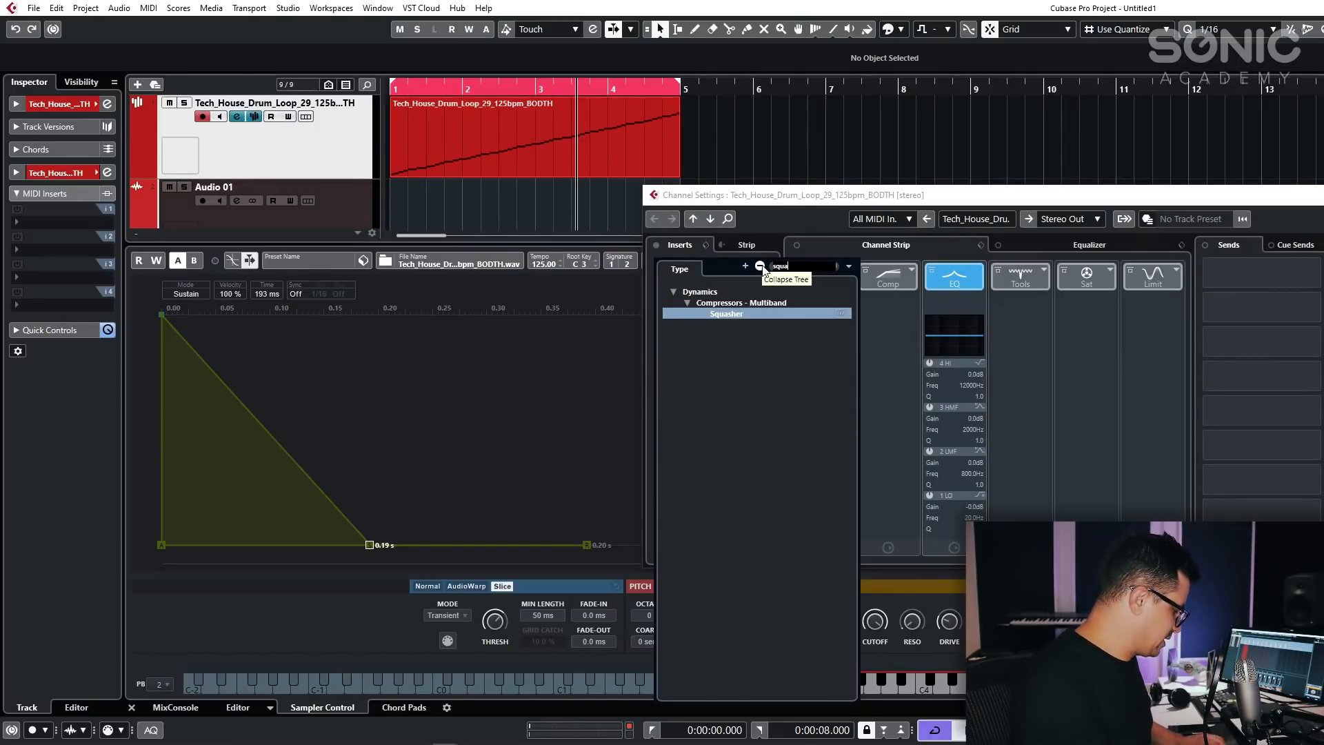
type("sher")
key("Return")
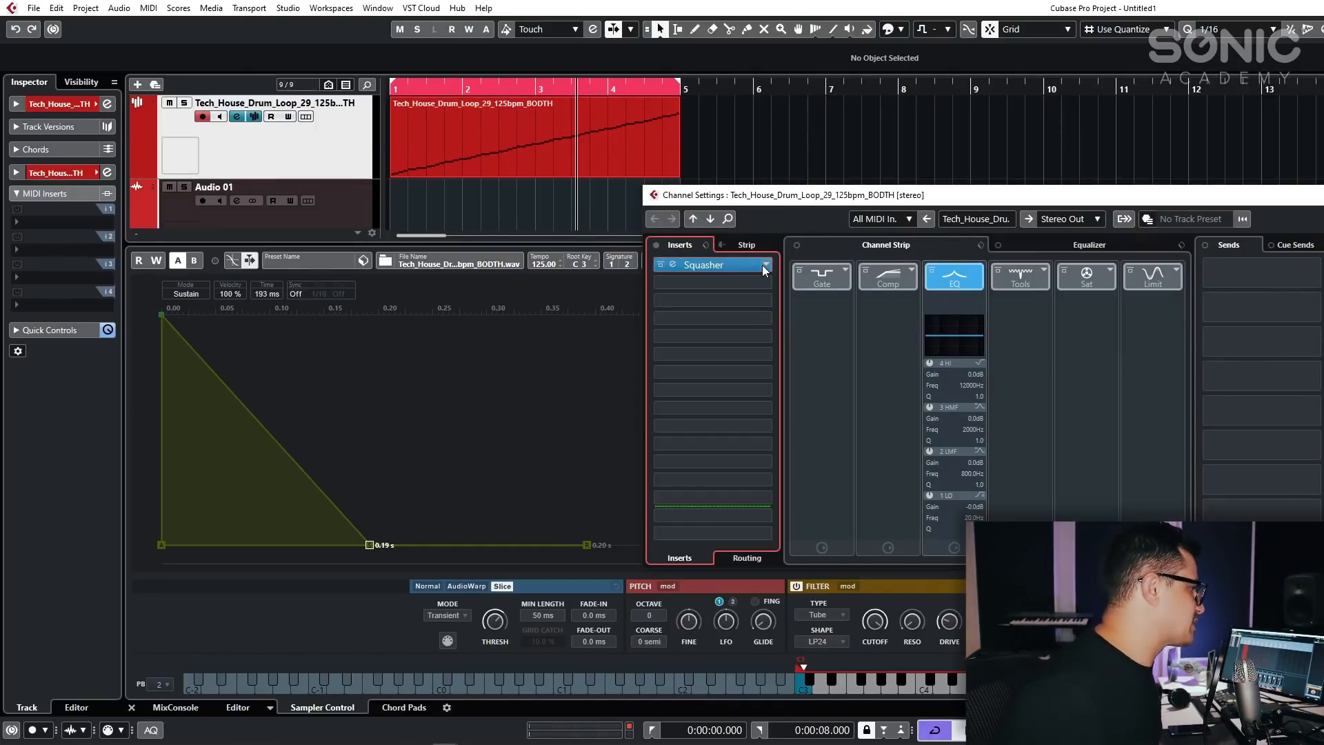
left_click(670, 266)
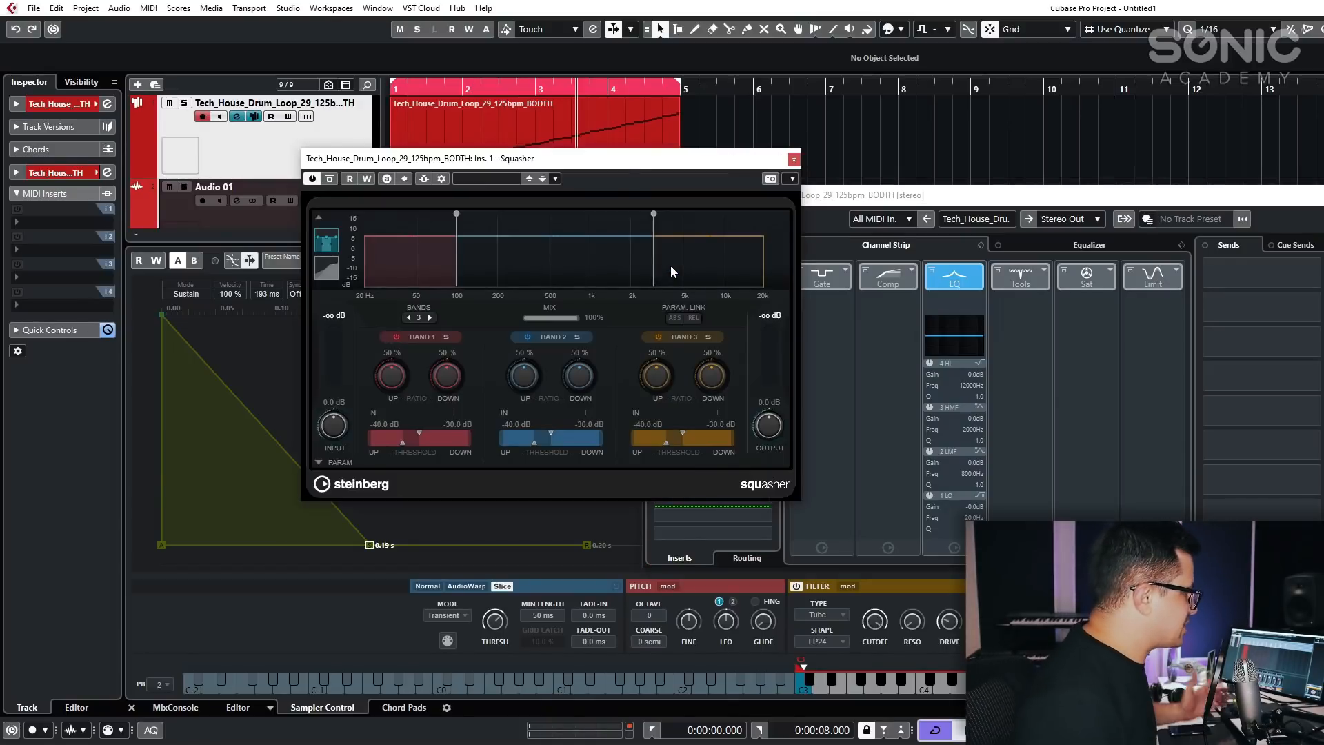
left_click_drag(575, 164, 554, 112)
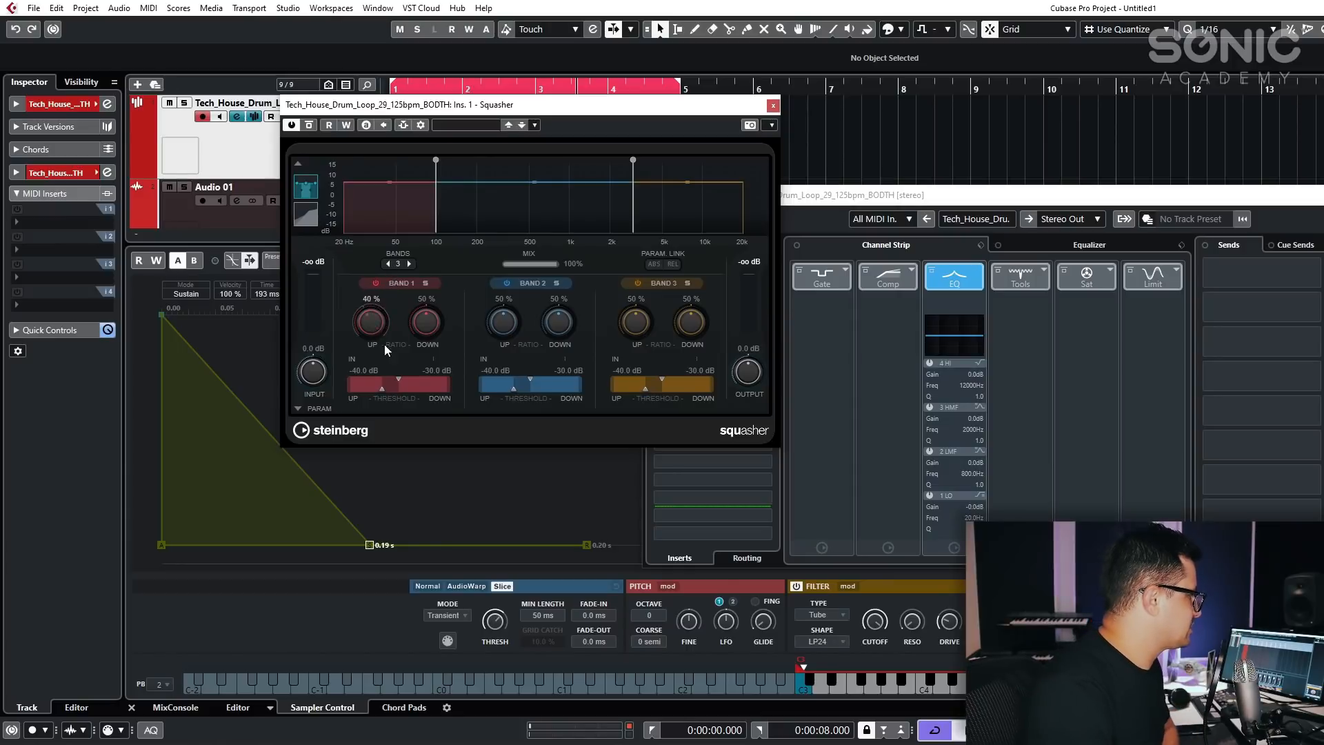
Set Squasher's band 1 ratios to 100 % up and 94 % down, with thresholds of -43.4 dB up and -24.9 dB down.
left_click_drag(385, 350, 378, 208)
left_click_drag(418, 319, 418, 216)
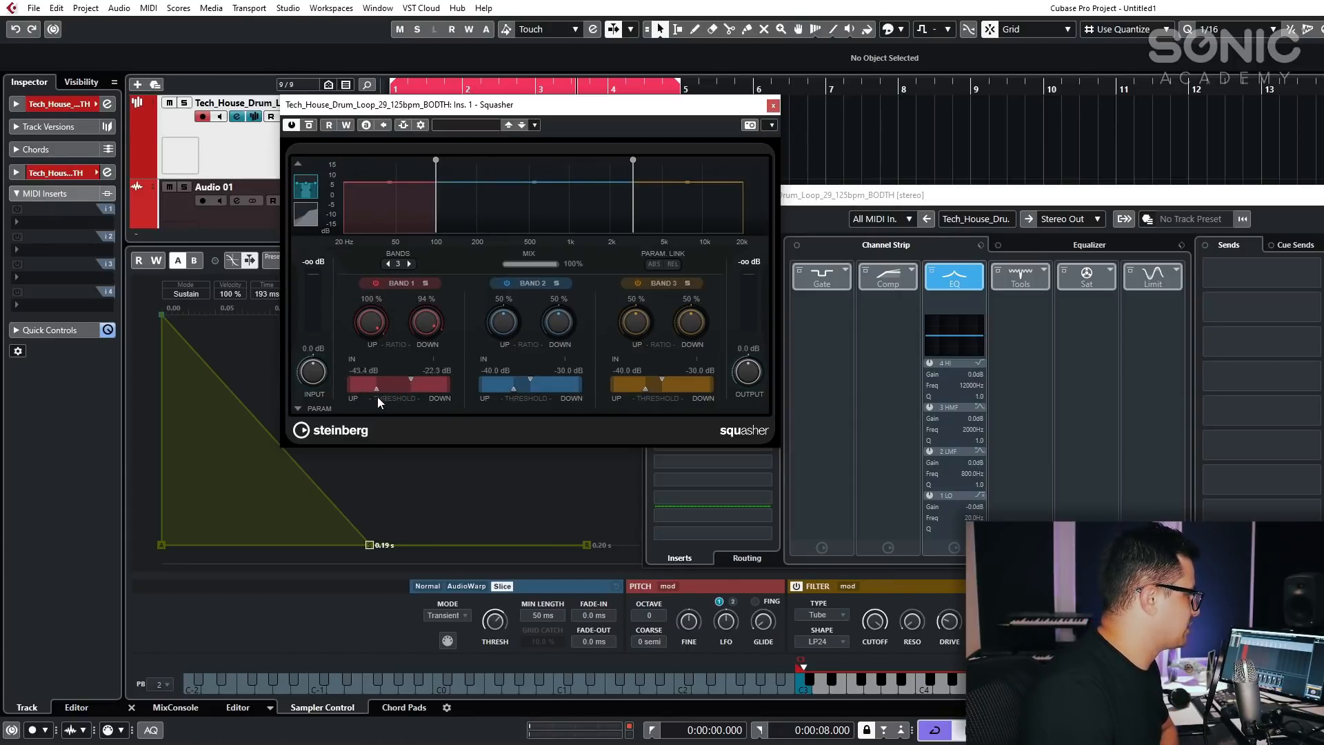
left_click_drag(412, 378, 409, 374)
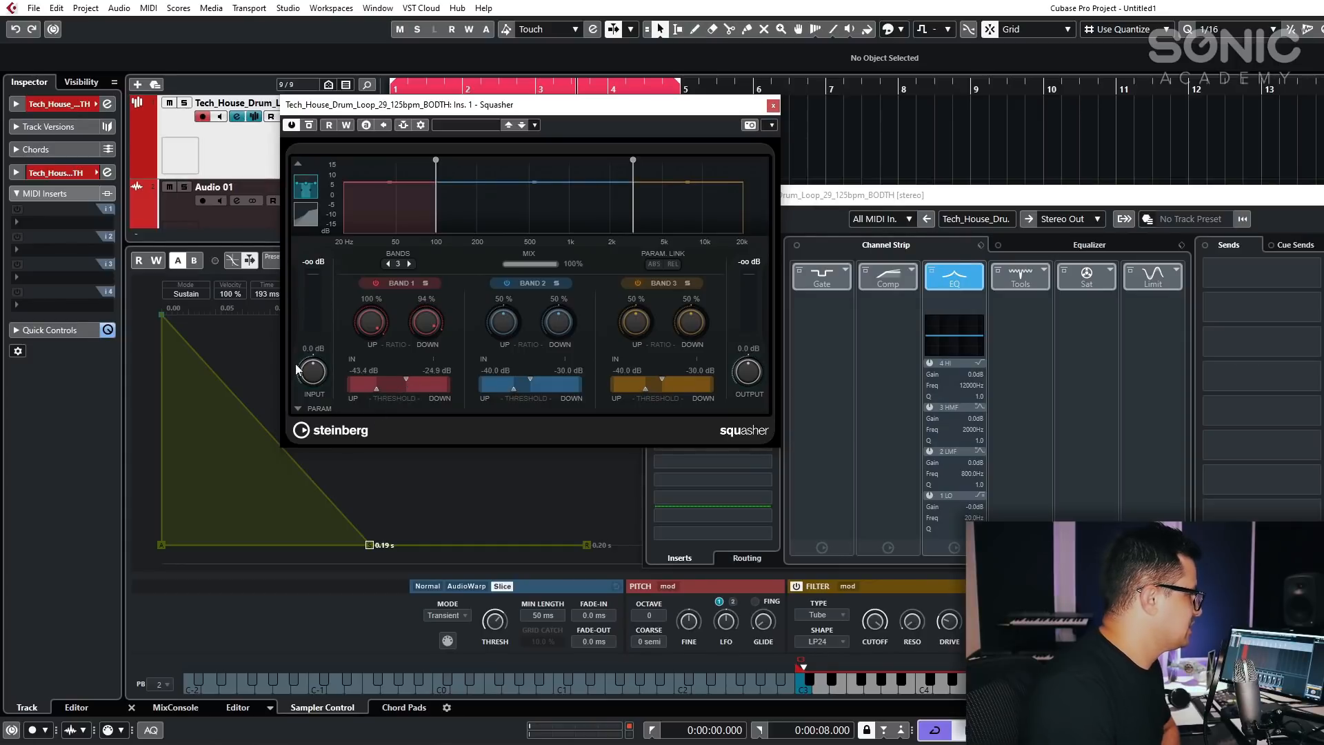
Cycle Squasher's band count down and back to 3, and alternate the spectrum and transfer-curve displays, ending on the transfer curves.
left_click(305, 215)
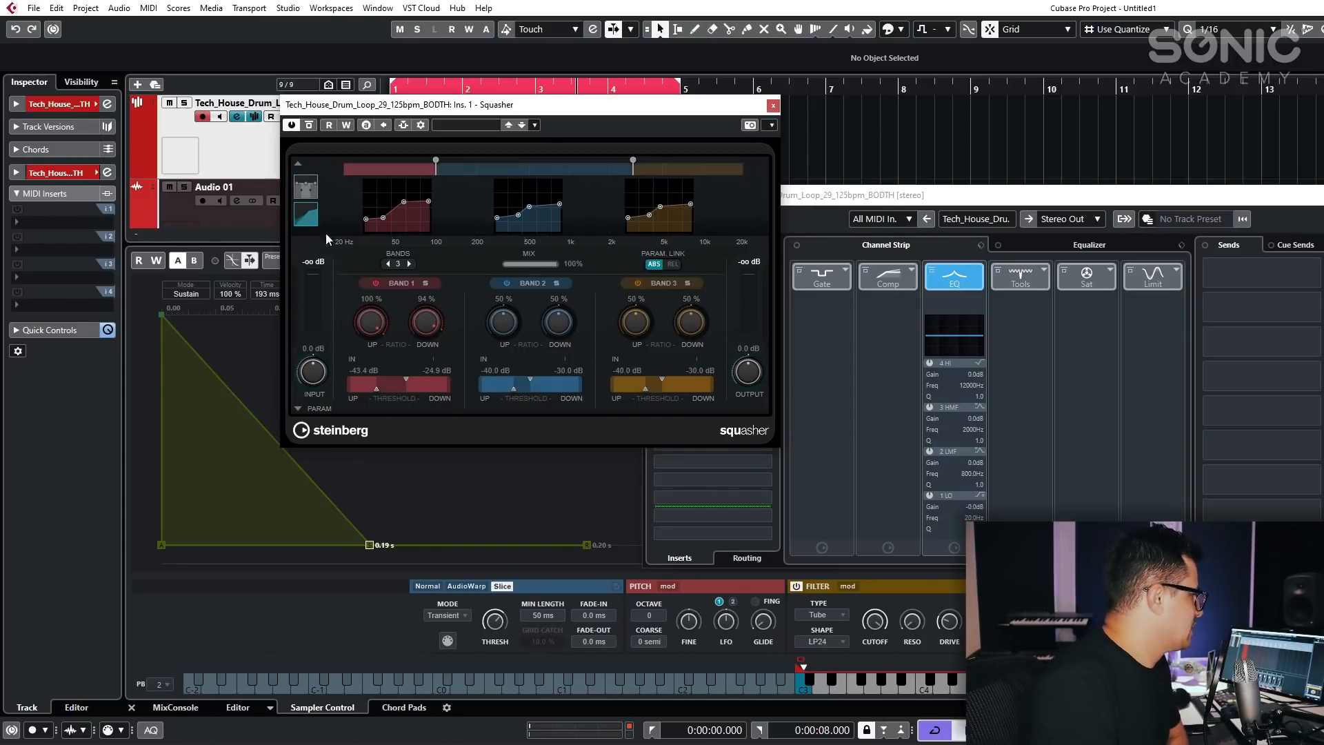
left_click(388, 264)
left_click(388, 263)
left_click(412, 264)
left_click(411, 264)
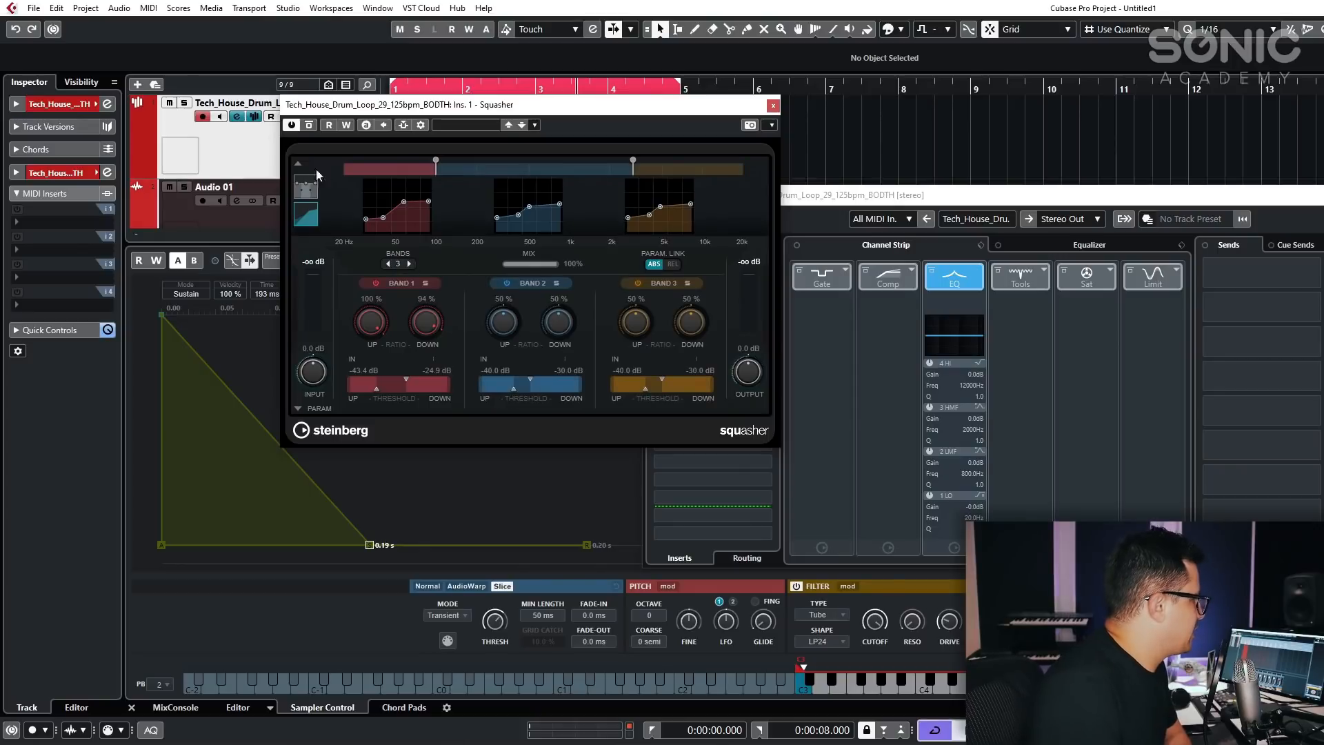
left_click(307, 188)
left_click(305, 217)
left_click(305, 189)
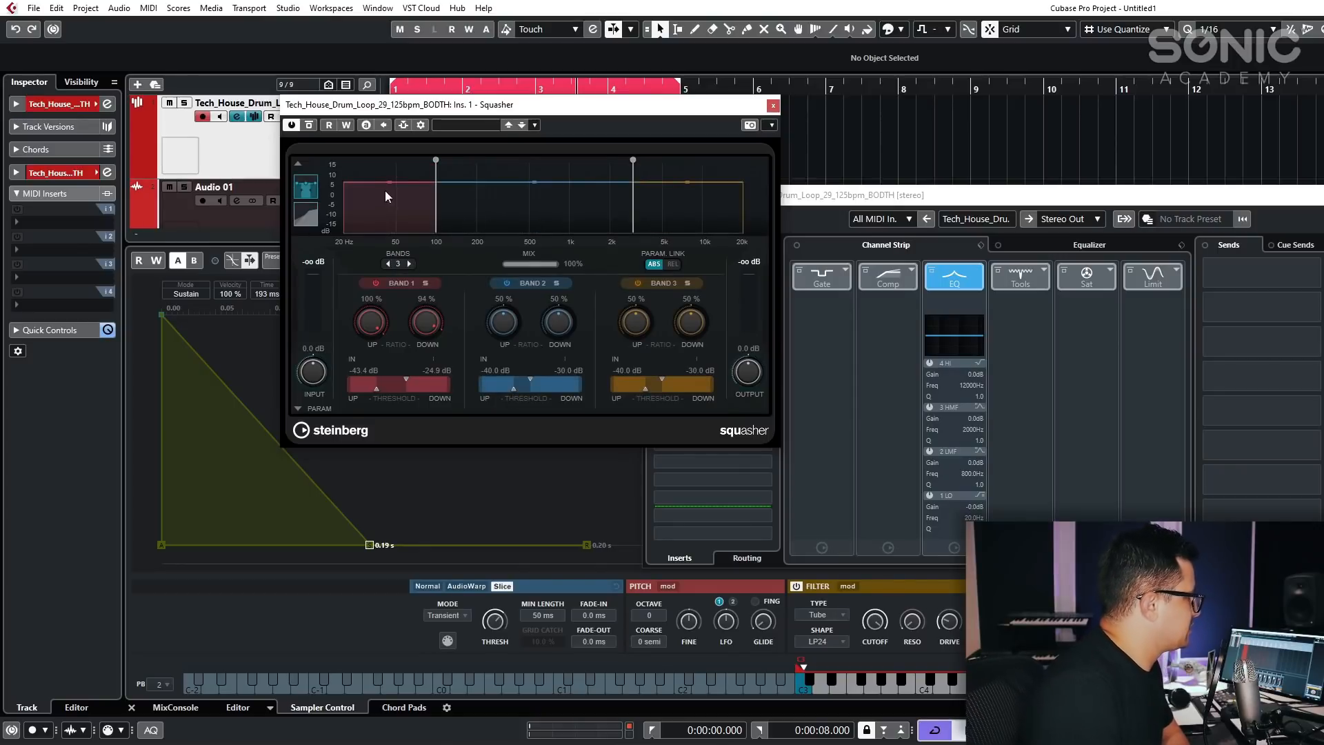
left_click(305, 217)
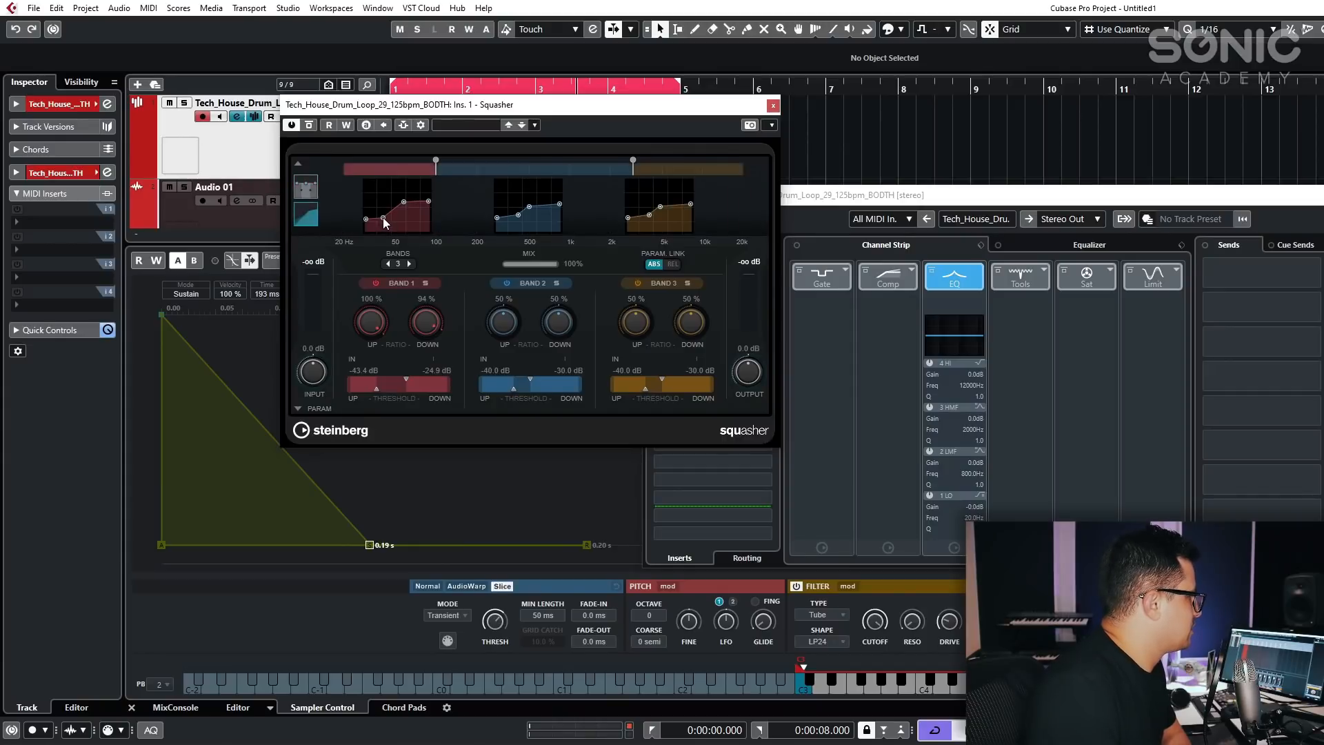
Reshape band 1's curve to thresholds of -45.2 dB up and -22.2 dB down, and move both crossovers inward to narrow band 2.
left_click_drag(382, 219, 419, 221)
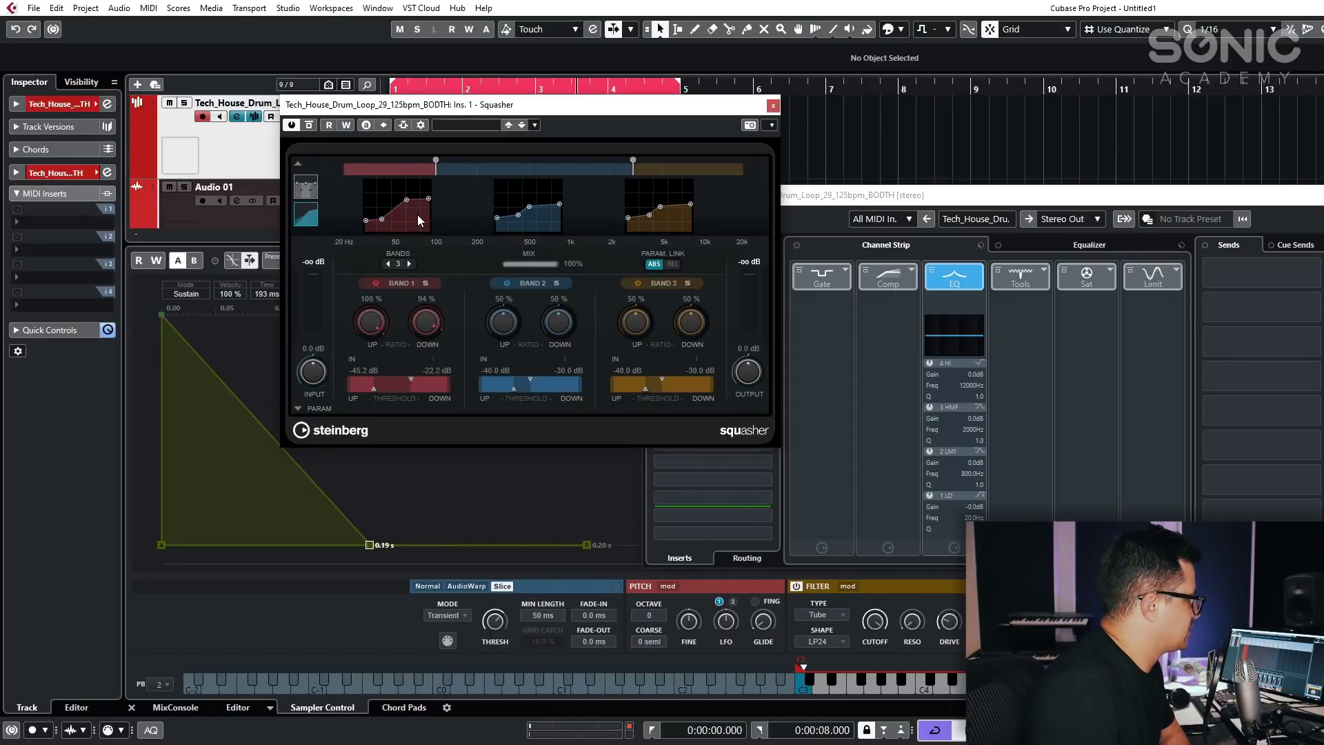
left_click_drag(442, 160, 457, 161)
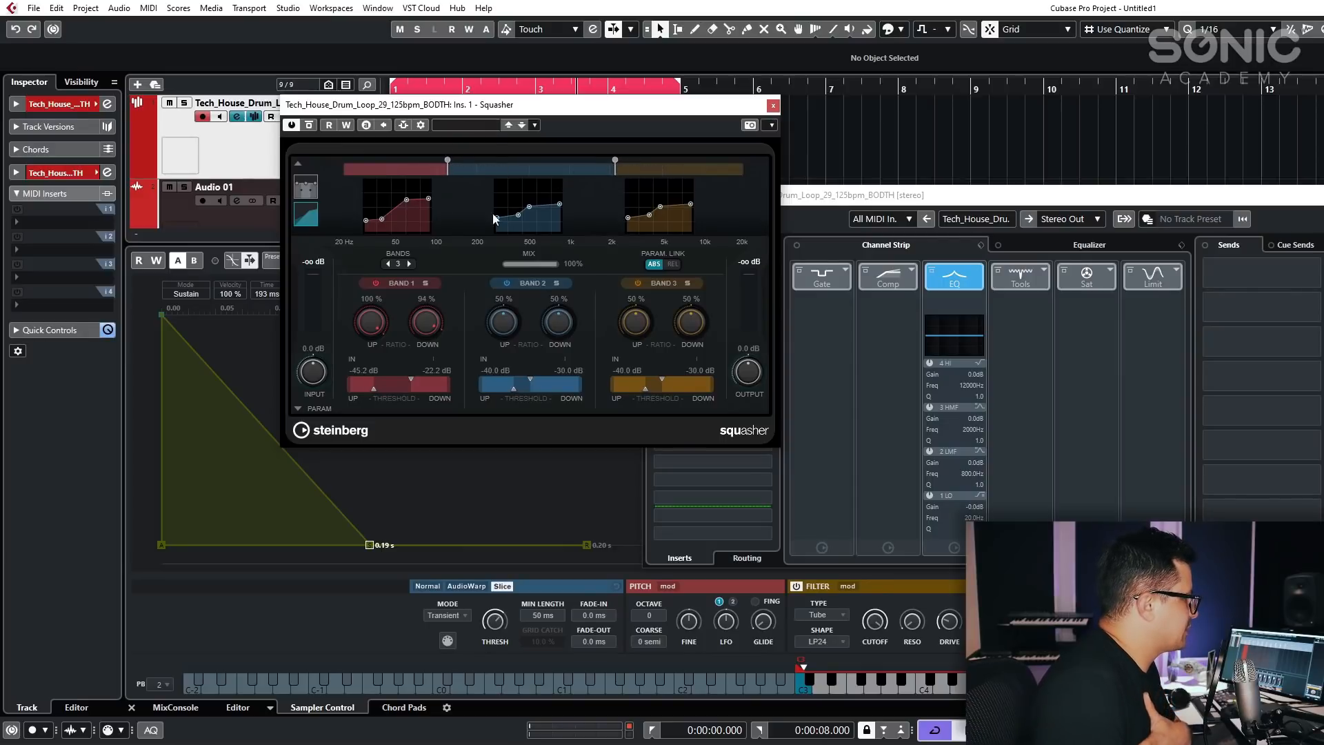
Expand Squasher's extra band parameters, set the linked Drive of all bands to 6.4, and change the parameter link to REL.
left_click(298, 409)
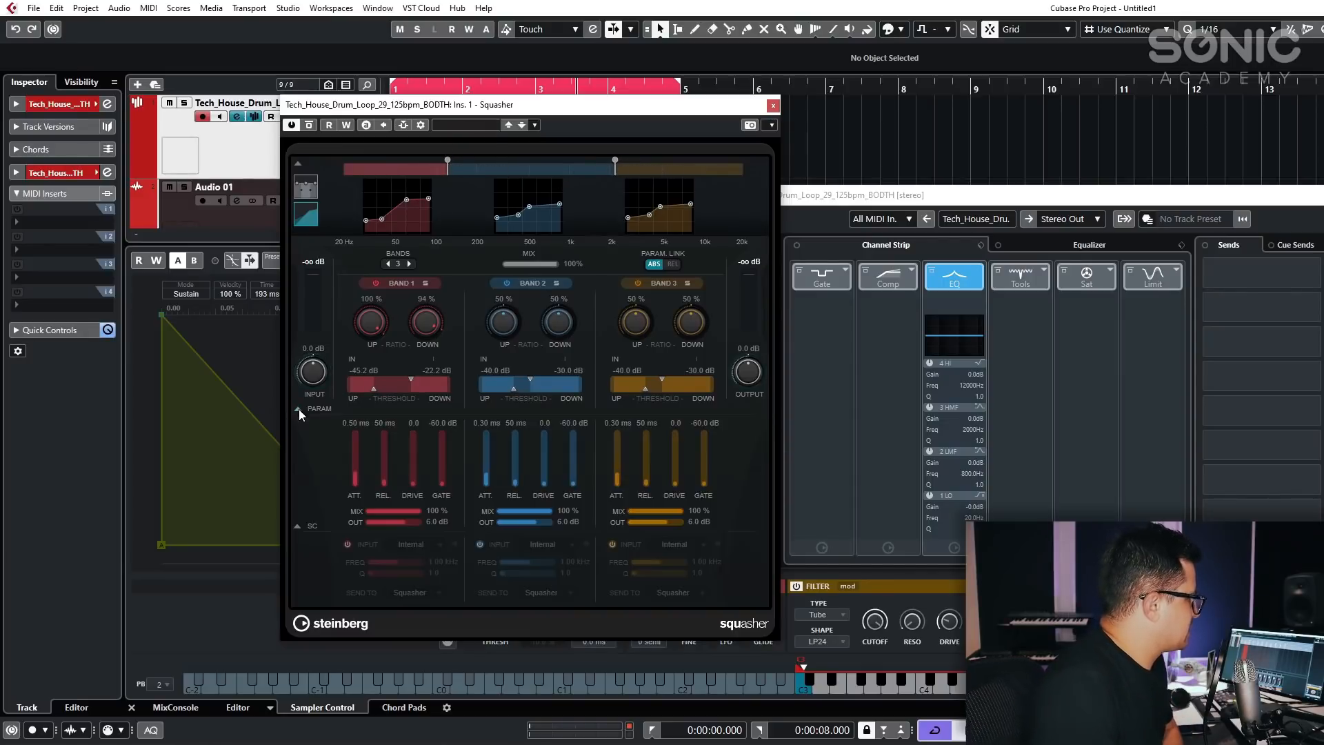
left_click_drag(437, 104, 403, 69)
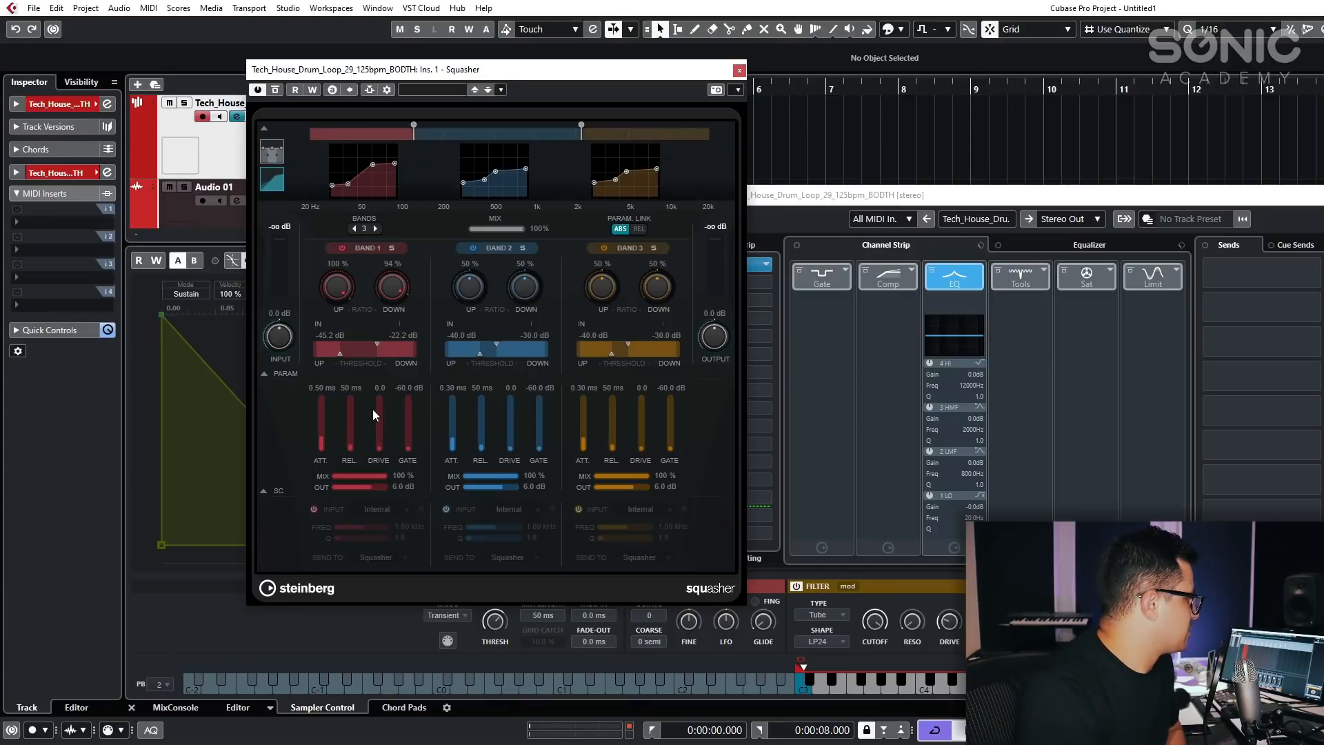
mouse_move(372, 438)
left_mouse_down()
mouse_move(379, 412)
mouse_move(379, 440)
mouse_move(376, 416)
mouse_move(382, 428)
left_mouse_up()
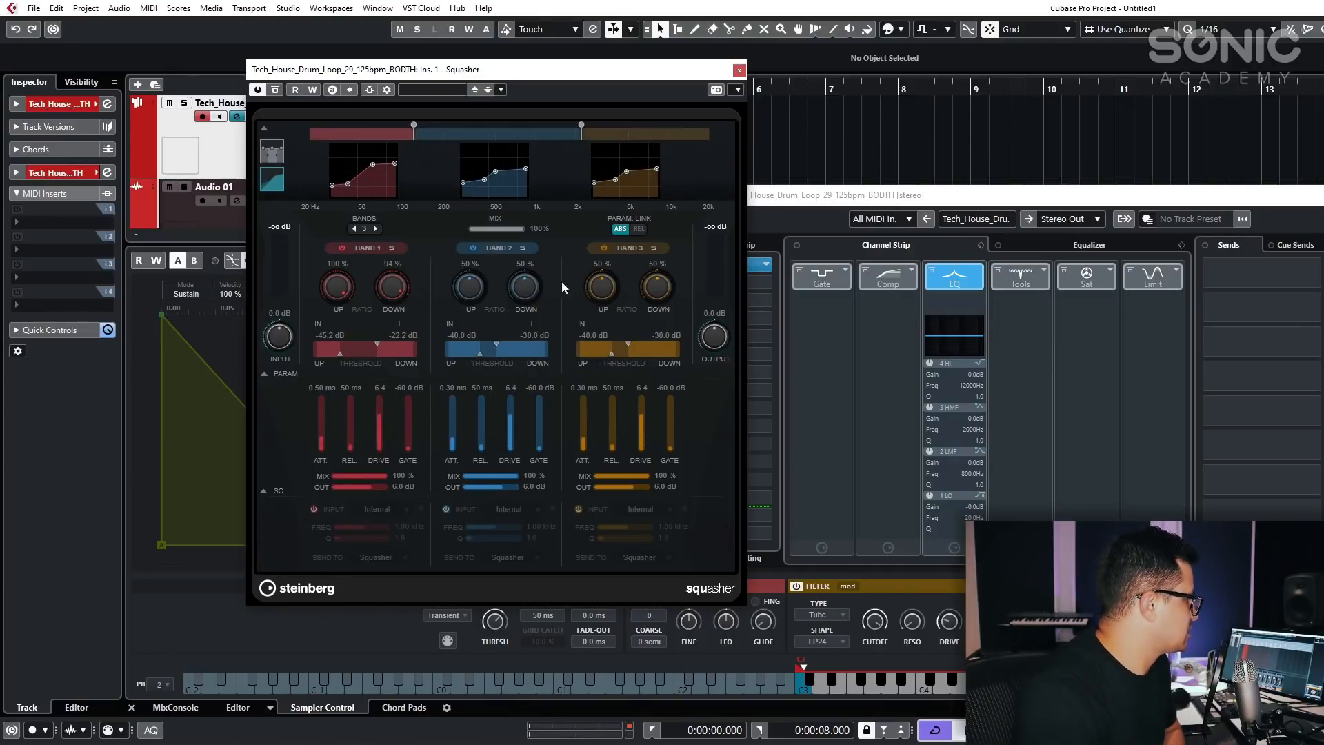
left_click(640, 229)
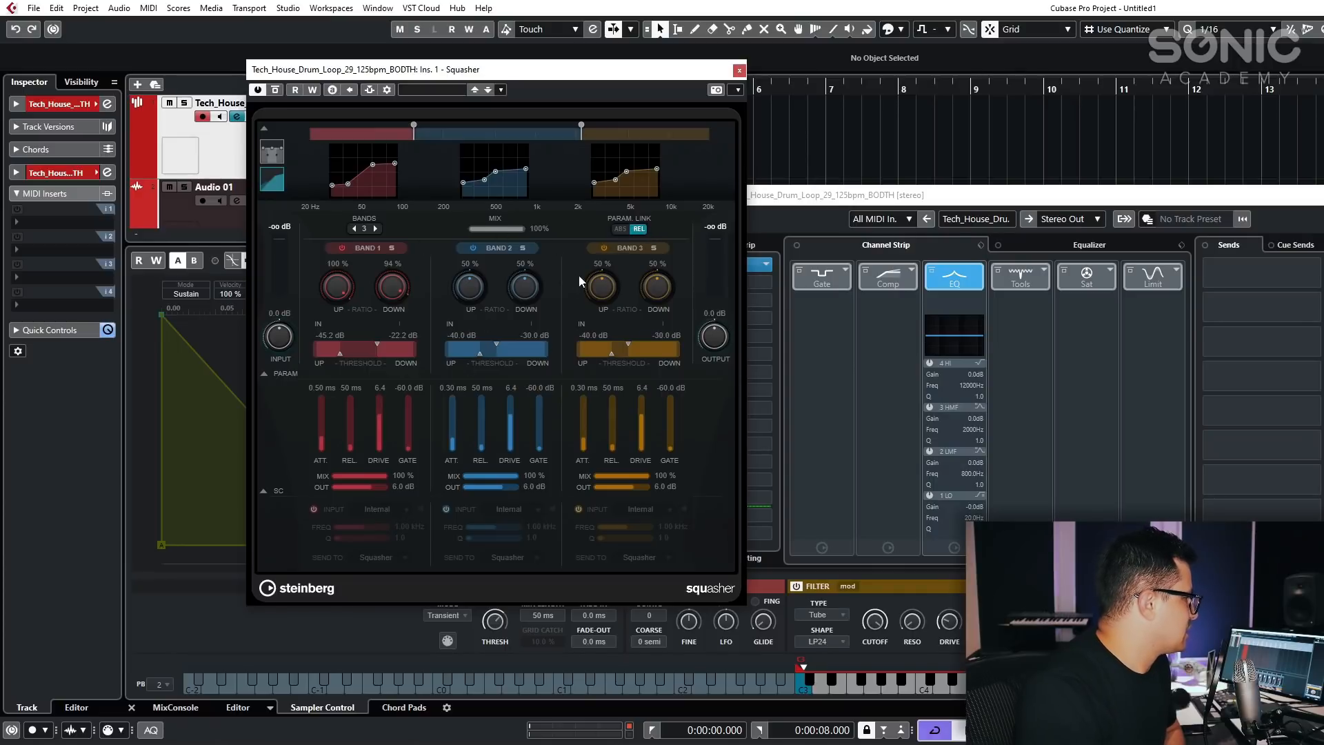
Enable the side-chain section for all bands and switch its send destination to Gate and back to Squasher.
left_click(314, 511)
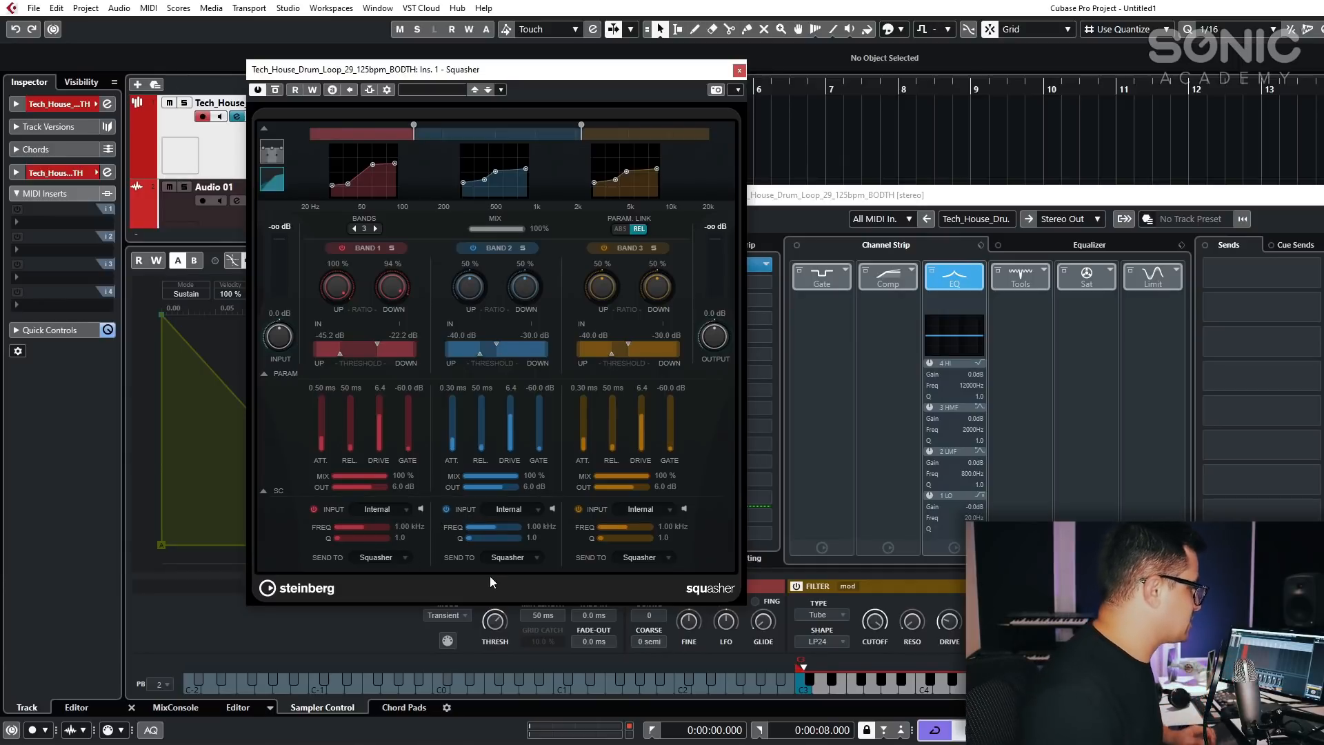
left_click(531, 556)
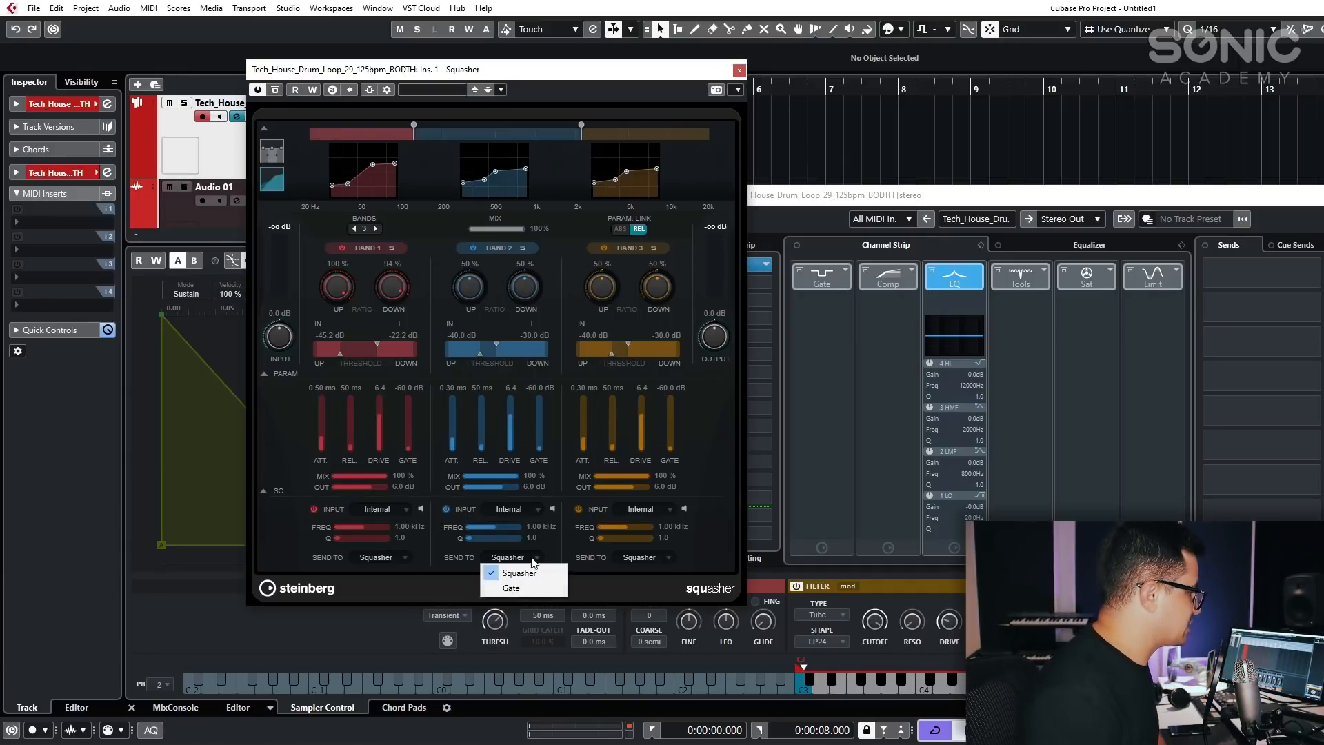
left_click(510, 588)
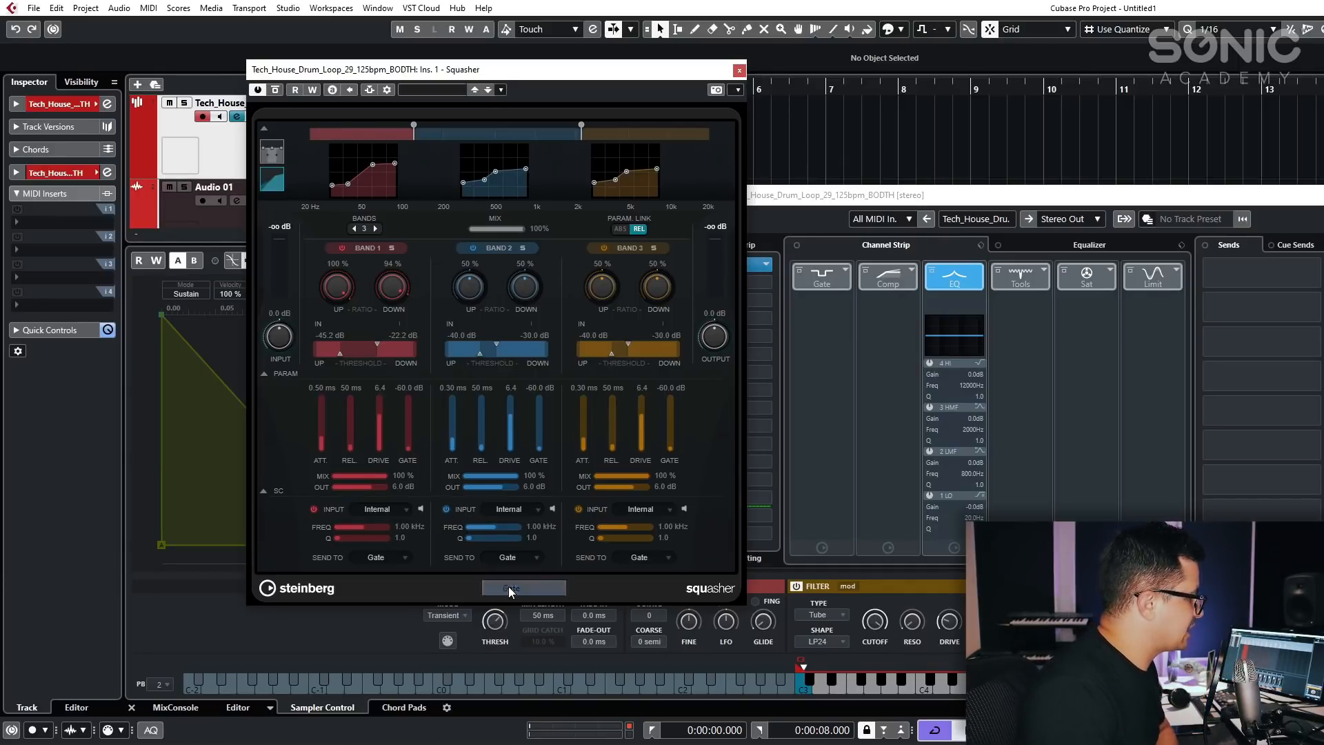
left_click(364, 558)
left_click(384, 573)
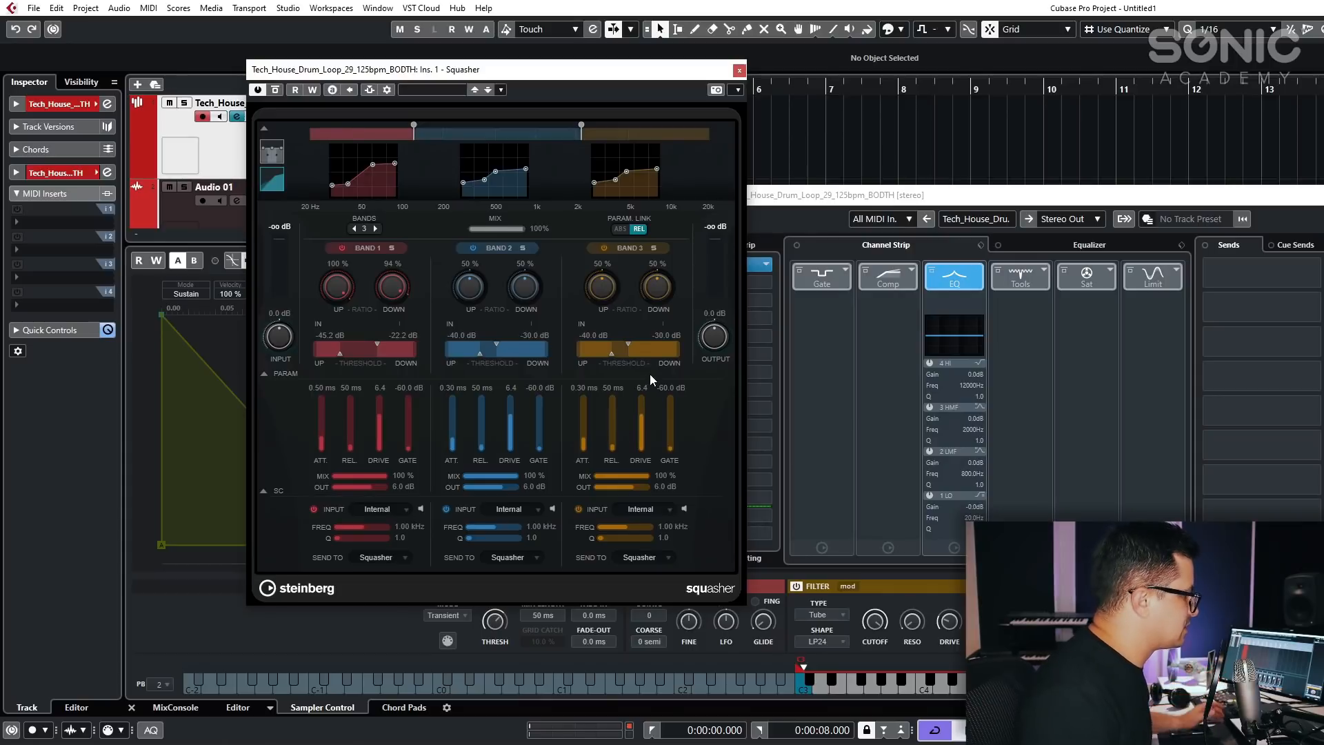
Close Squasher and replace it with the SuperVision analyzer on the drum loop channel's first insert.
key("Escape")
left_click(765, 266)
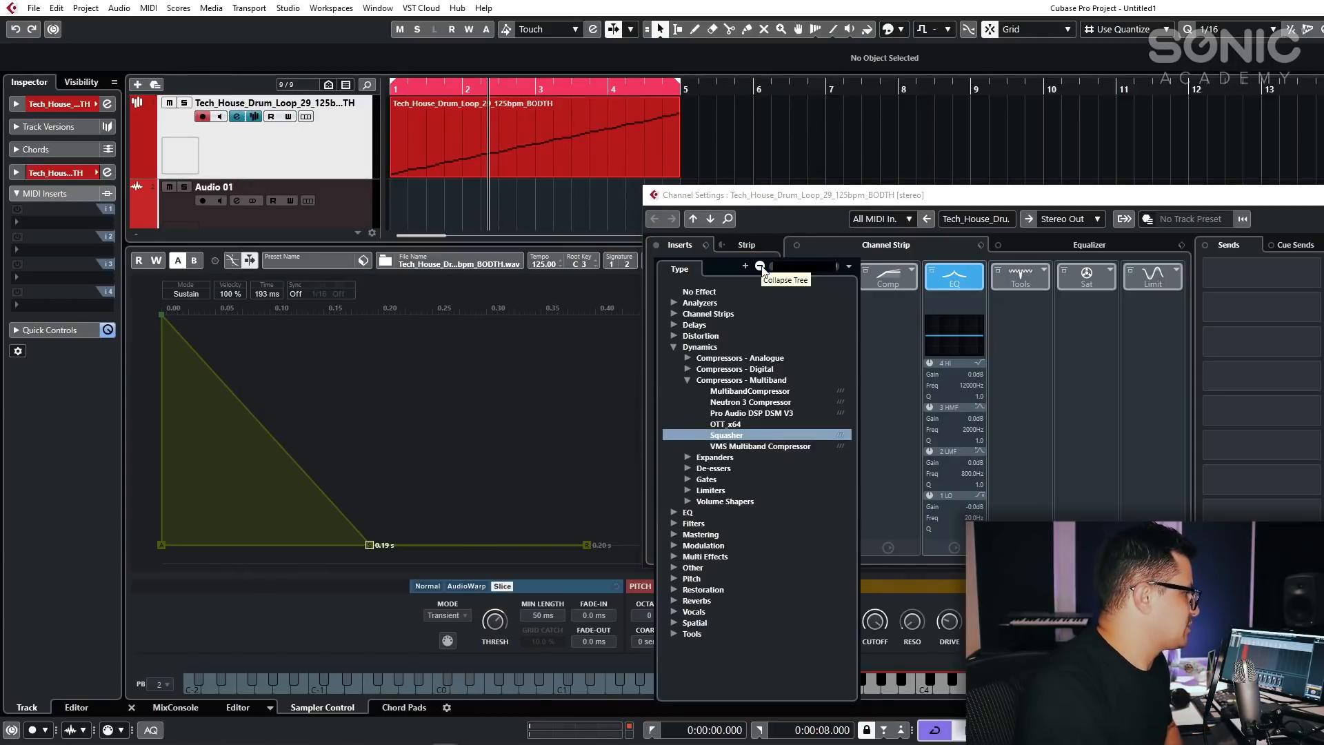
type("super")
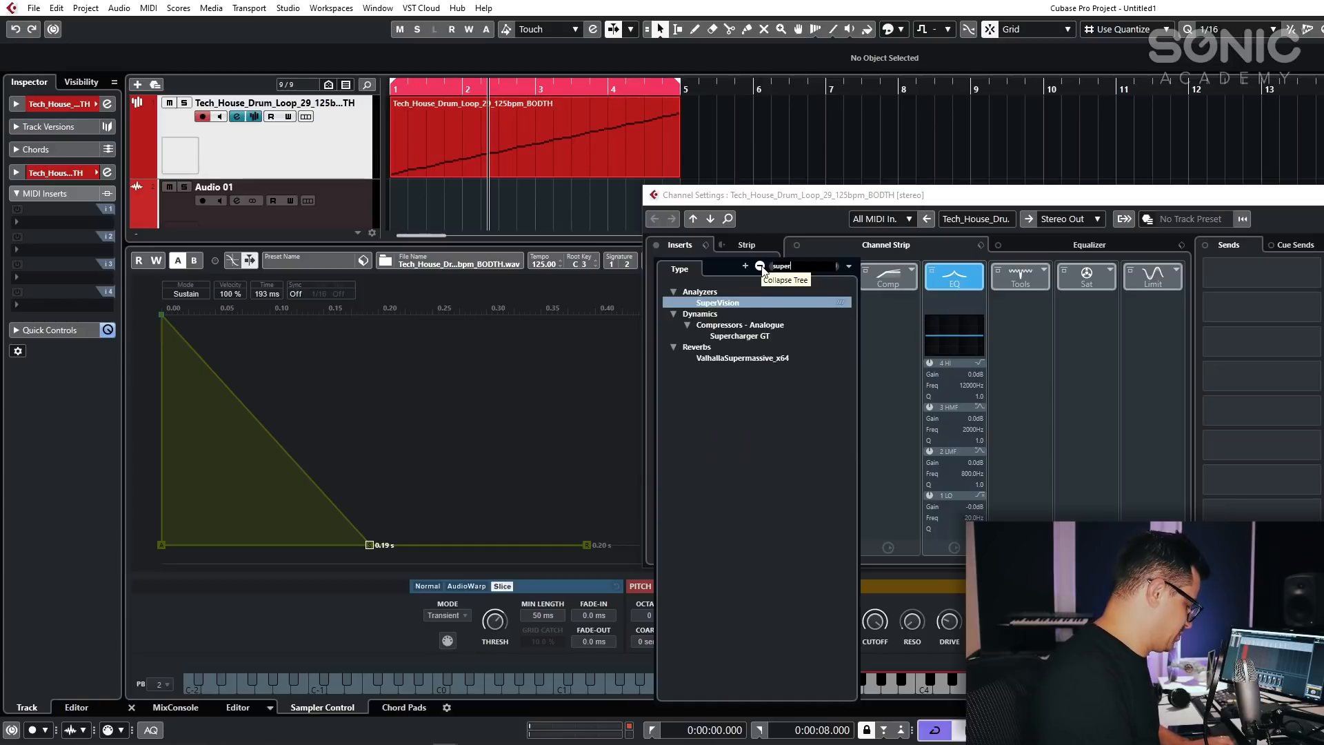
key("Return")
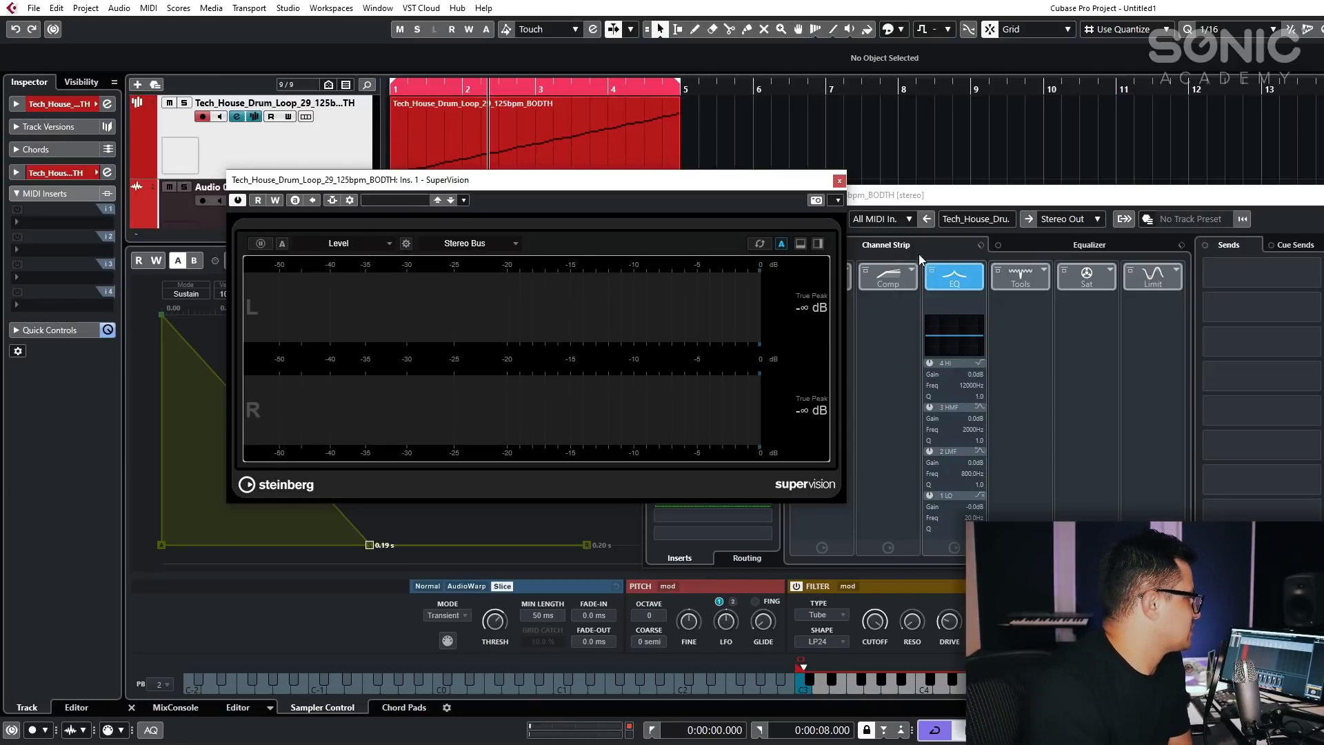
Show the Oscilloscope in SuperVision while the drum loop plays, and change the module to Wavescope.
left_click(359, 243)
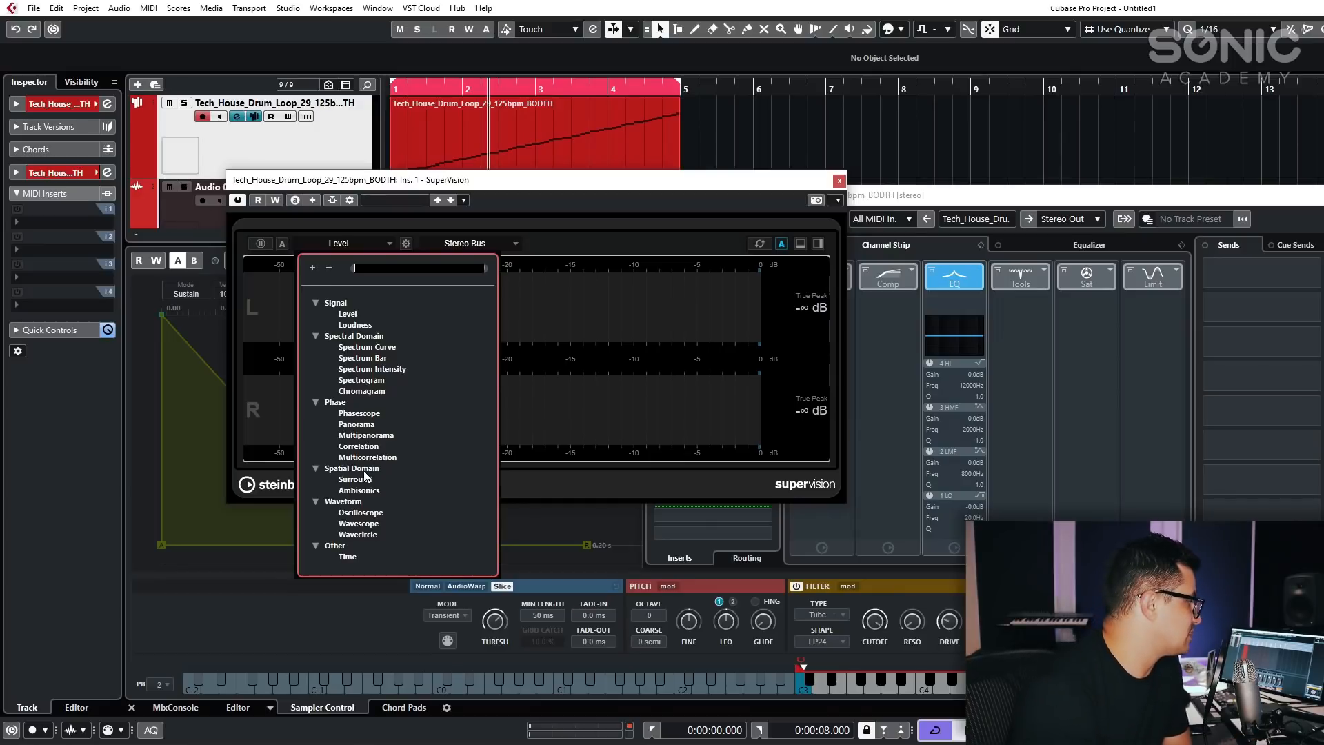
left_click(345, 515)
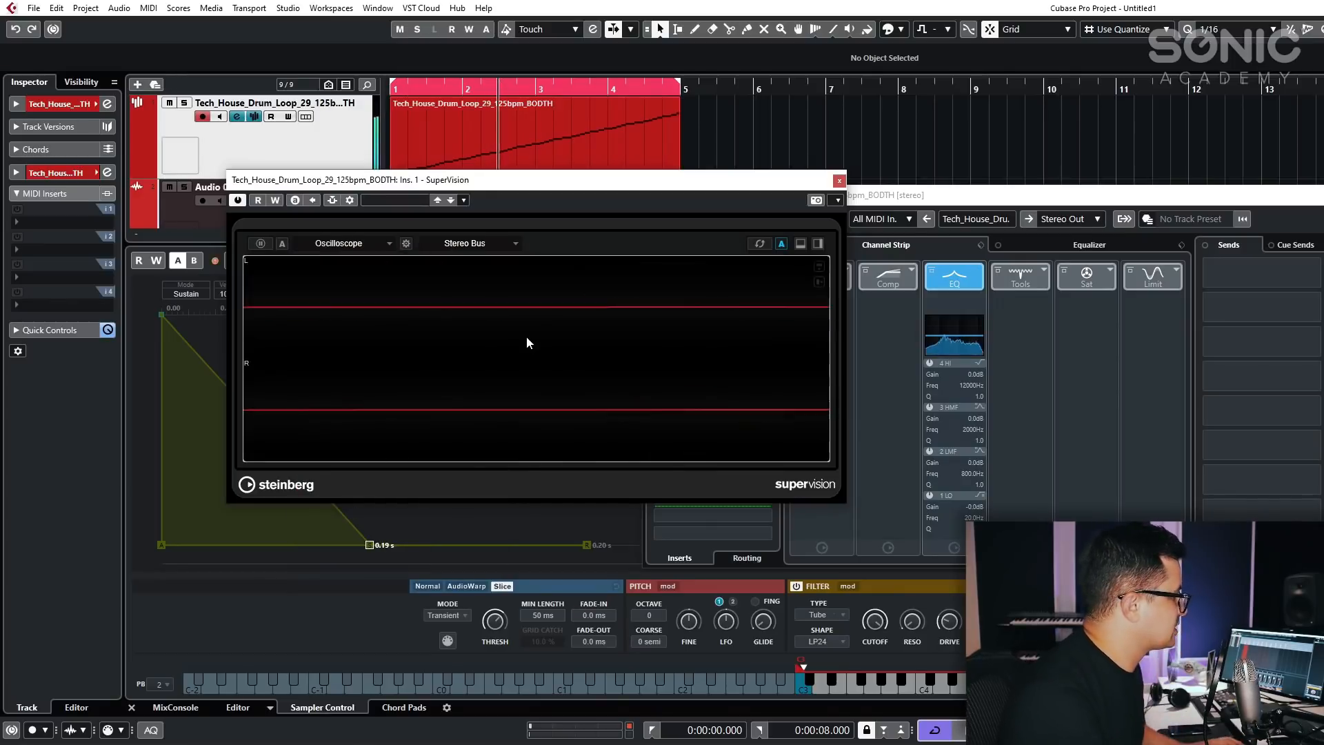
left_click(338, 243)
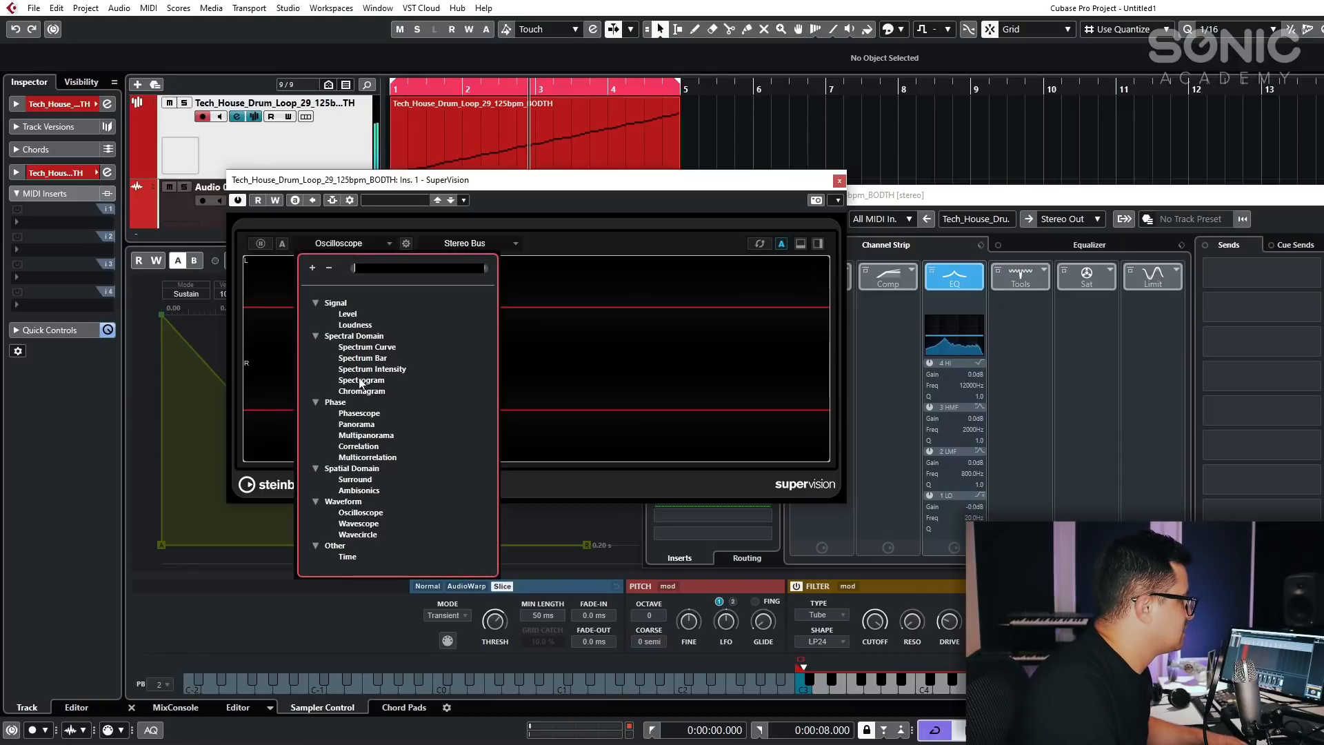
left_click(358, 523)
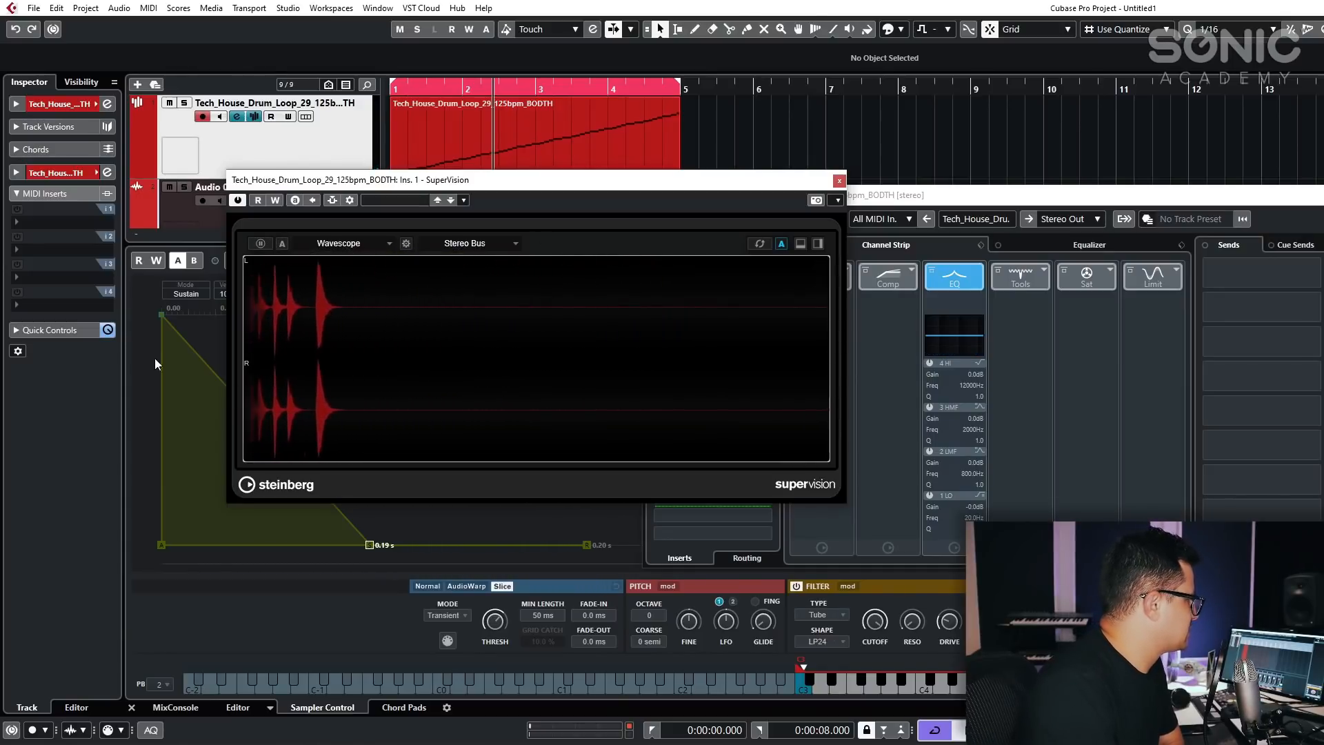
Enlarge the SuperVision window and split it horizontally and vertically into five modules, two of them narrow.
left_click_drag(510, 187, 505, 121)
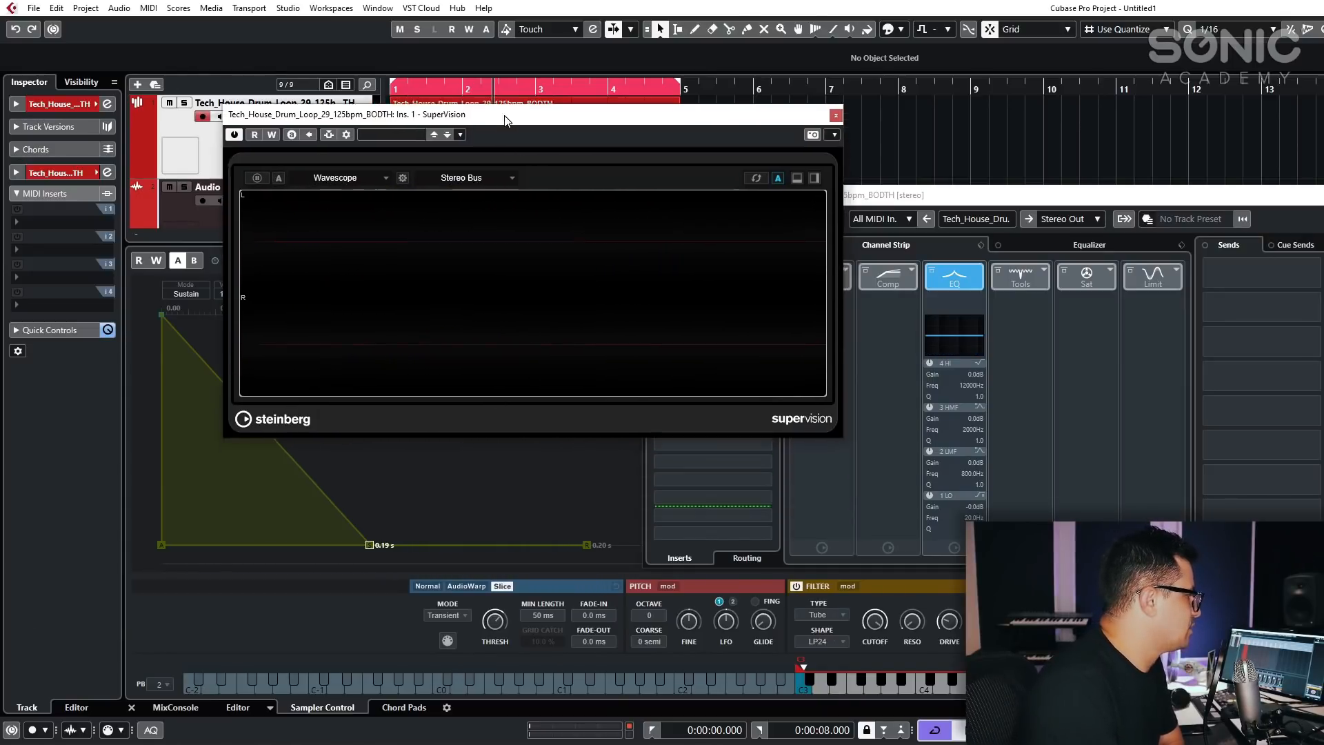
left_click_drag(837, 437, 939, 665)
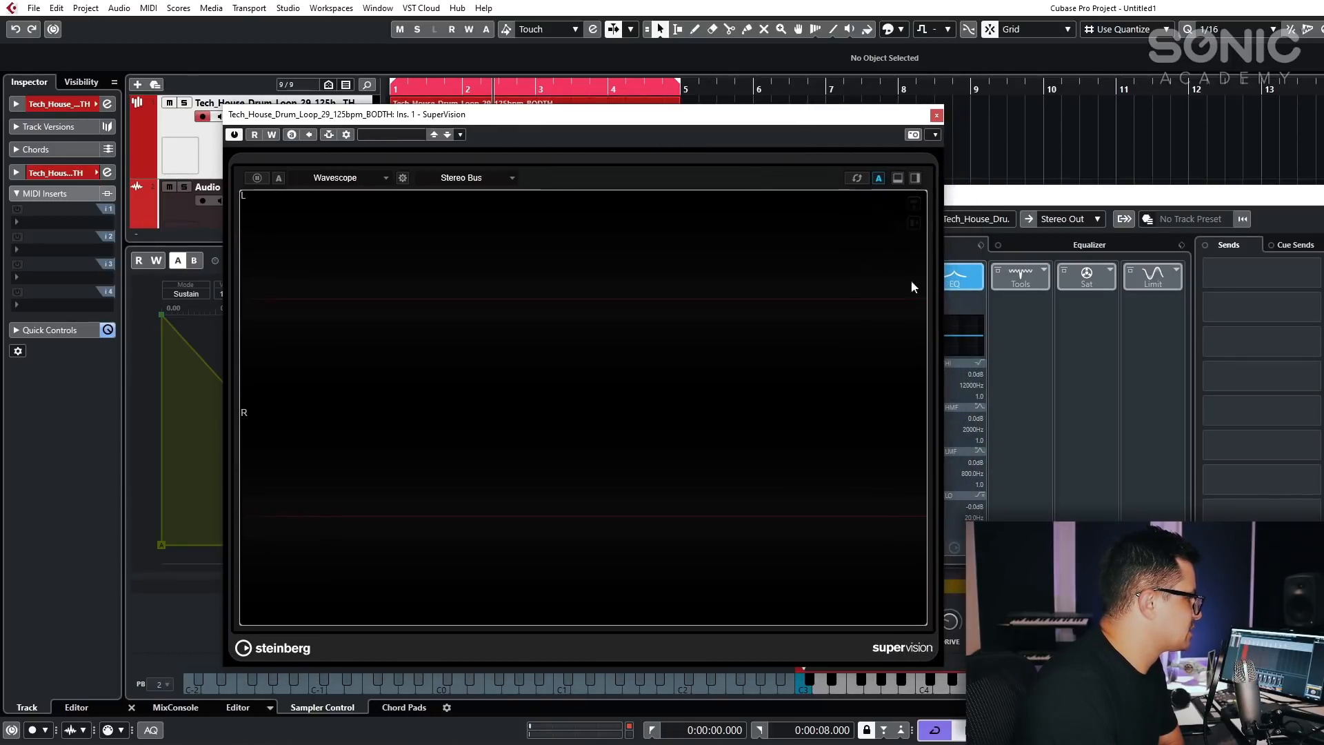
left_click(898, 181)
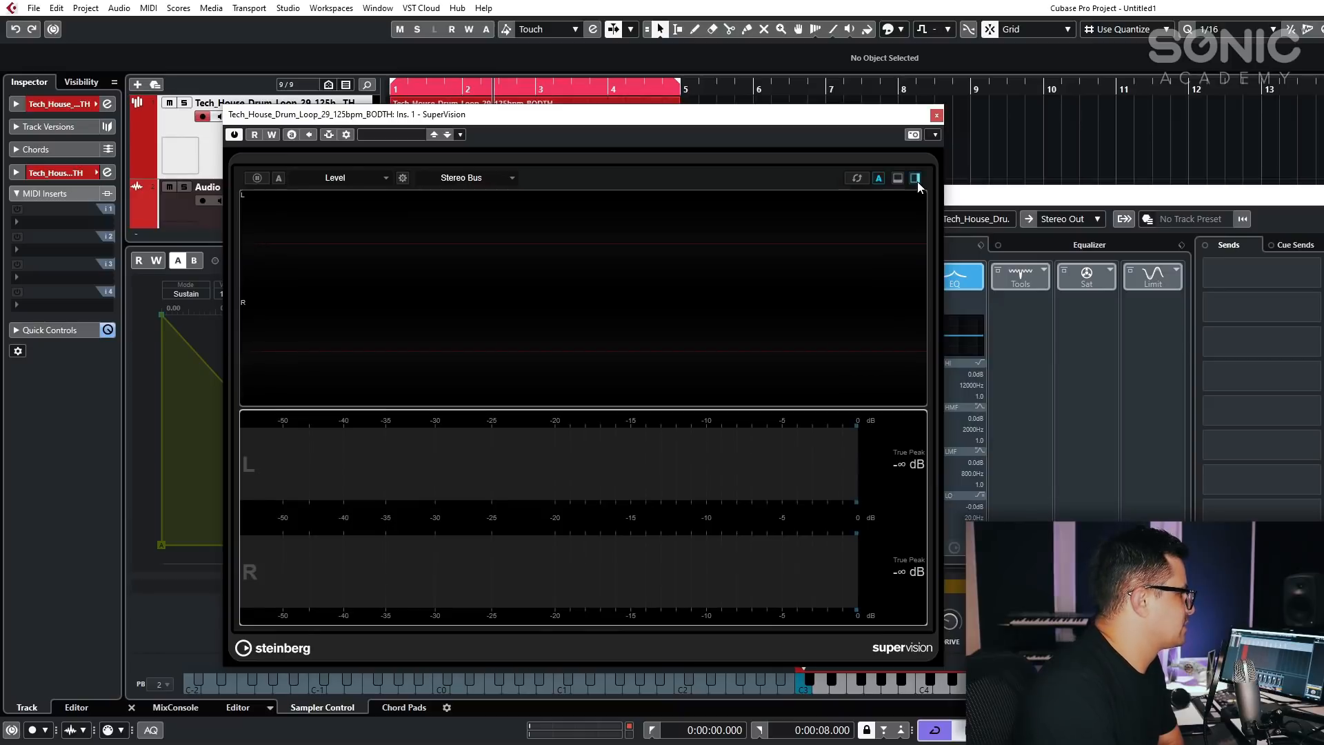
left_click(915, 178)
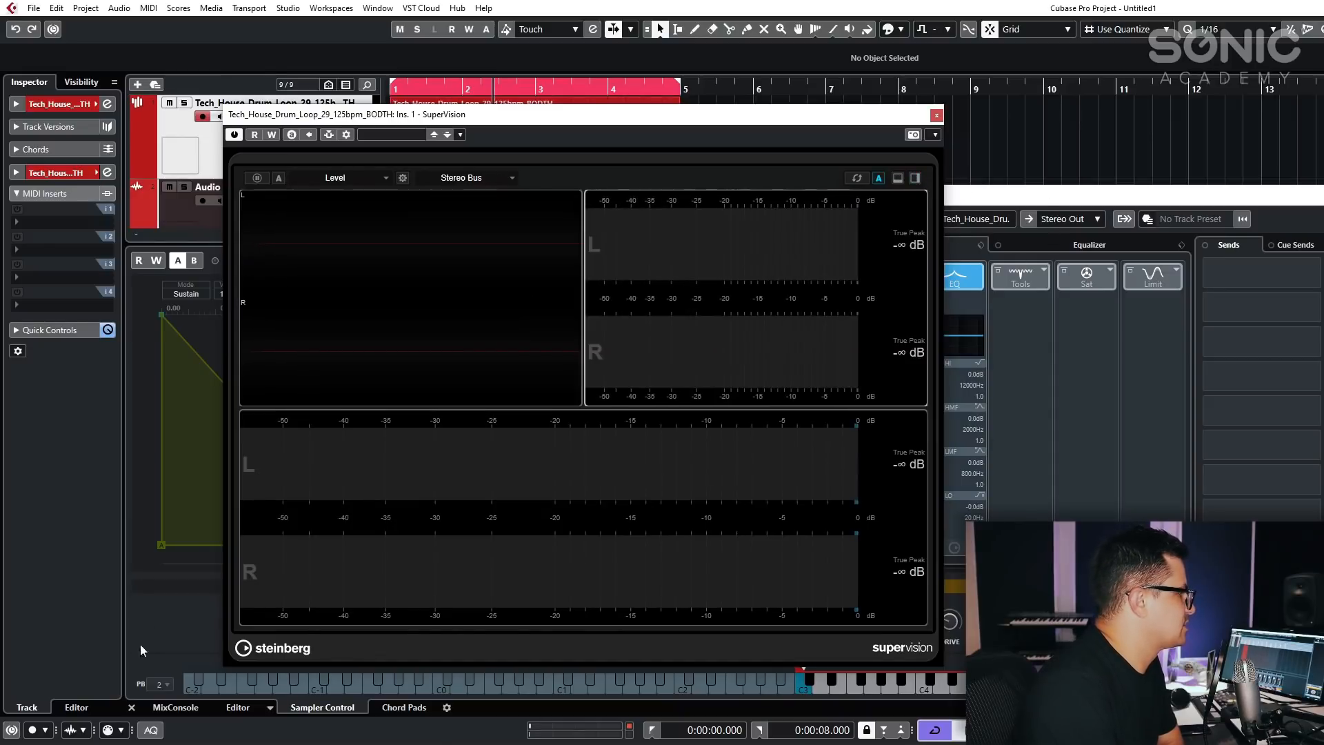
left_click(915, 178)
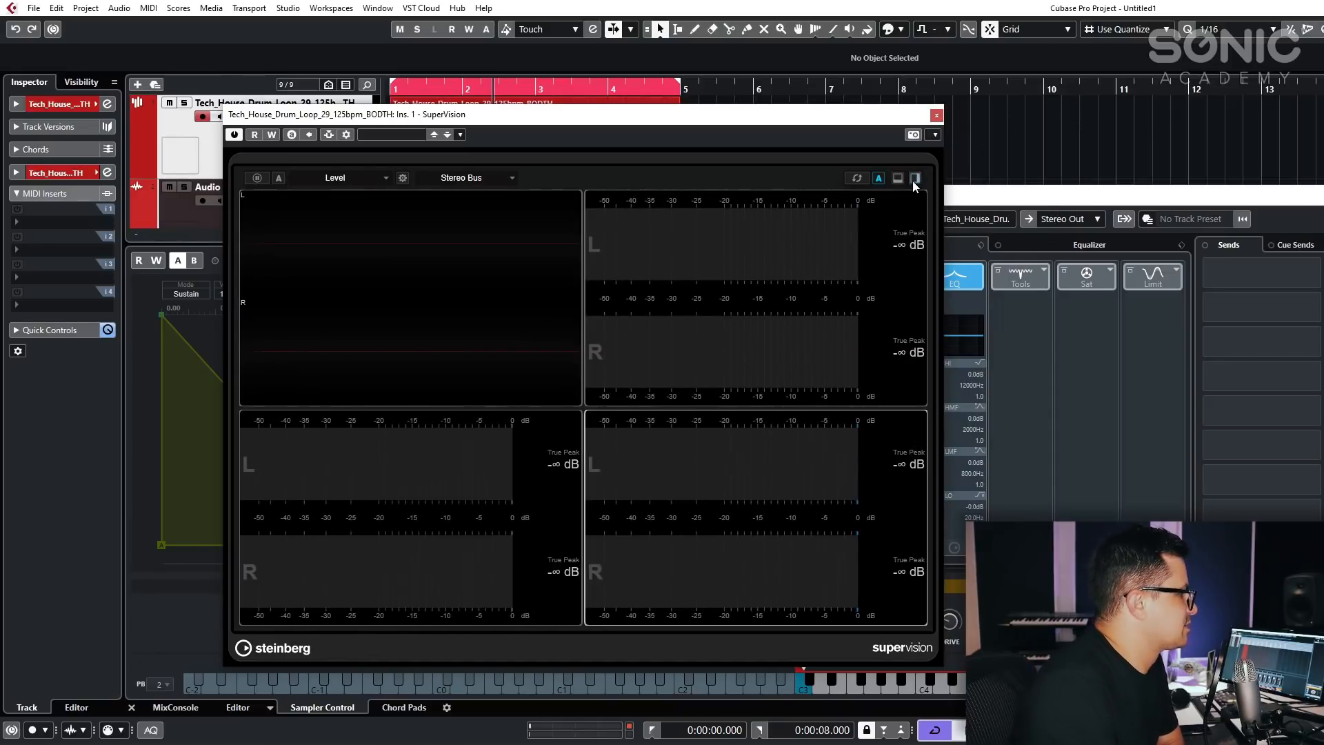
left_click(915, 178)
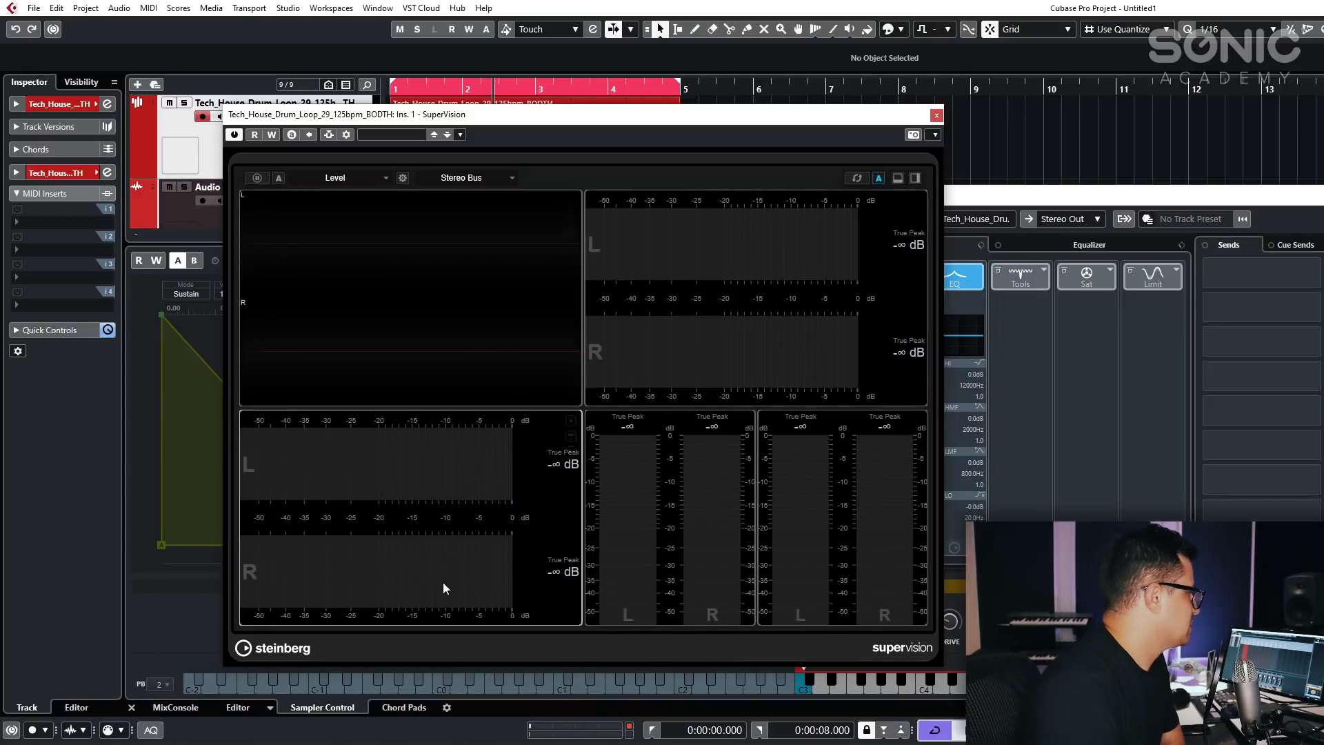
Assign Spectrum Bar to the upper Level module, a phase correlation meter to the first narrow module, and Time to the second.
left_click(366, 184)
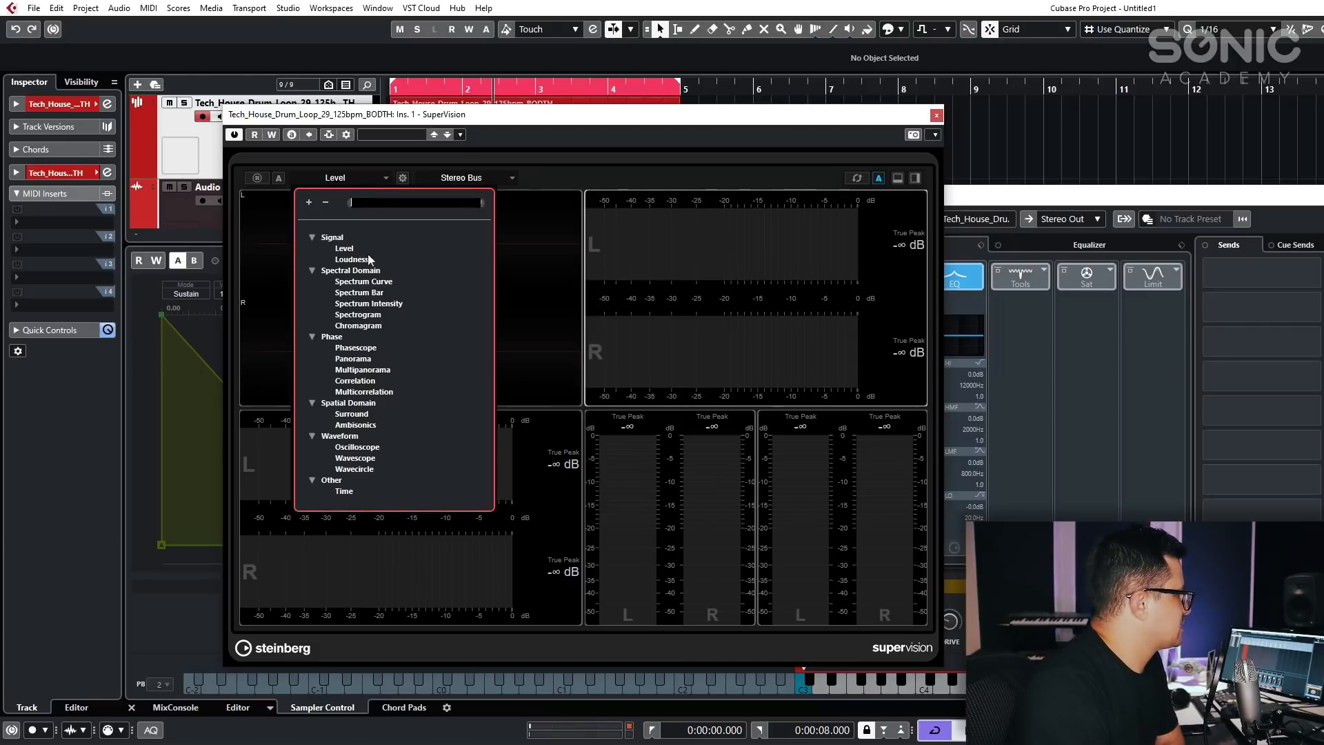
left_click(363, 295)
left_click(746, 483)
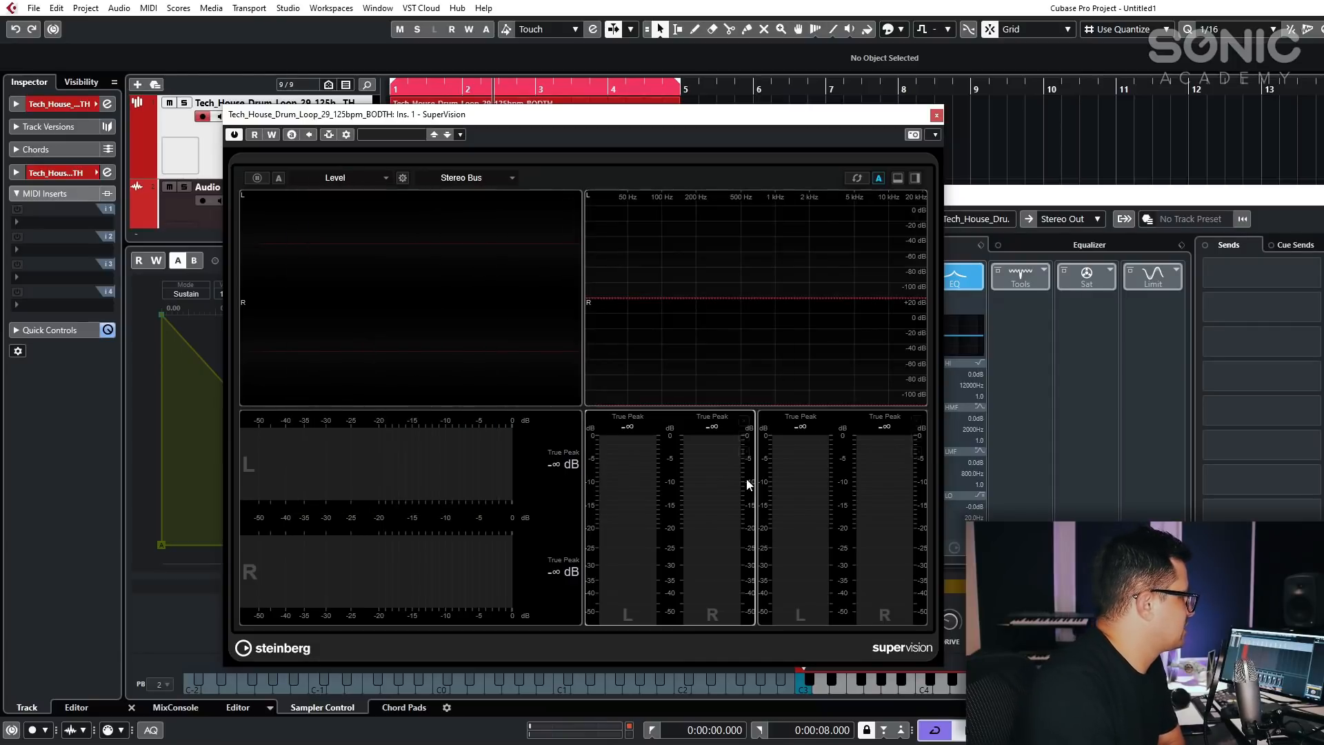
left_click(338, 177)
left_click(366, 393)
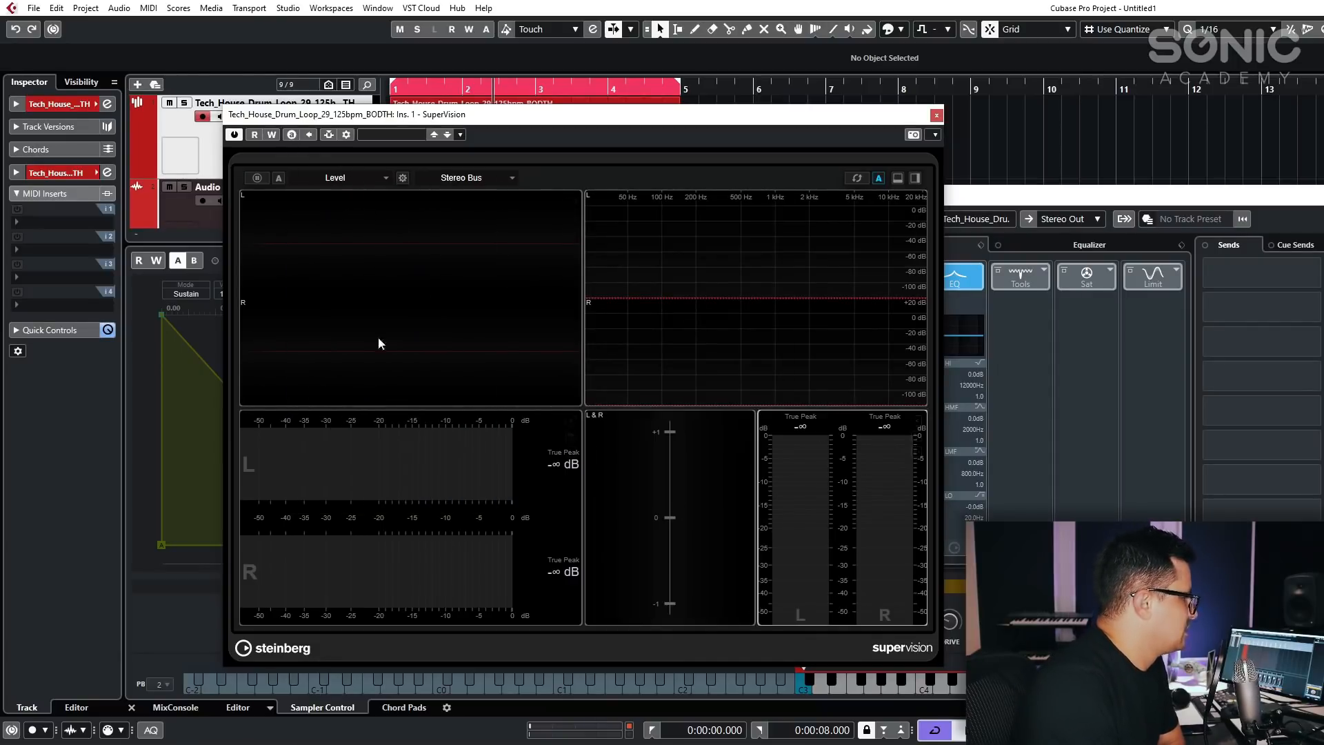
left_click(371, 179)
left_click(344, 492)
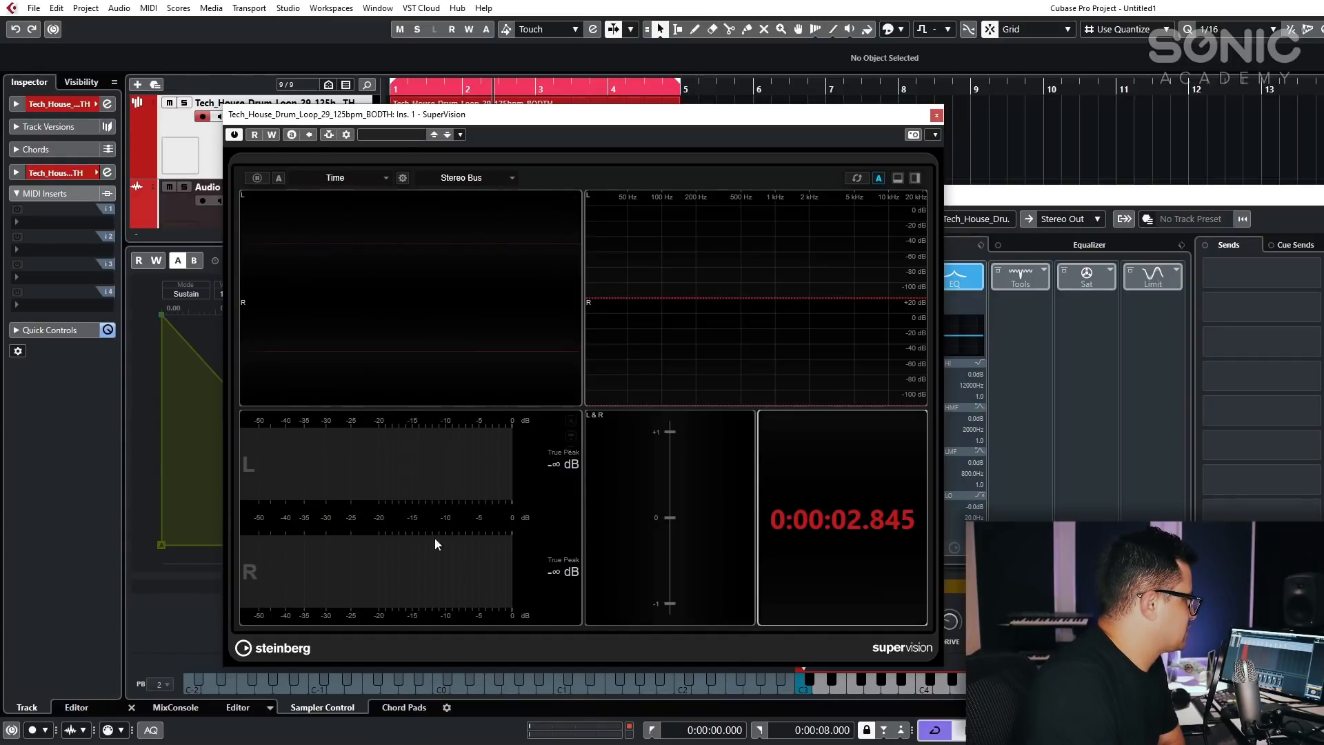
Set the remaining wide Level module to Chromagram and start playback to feed all five analyzers.
left_click(350, 178)
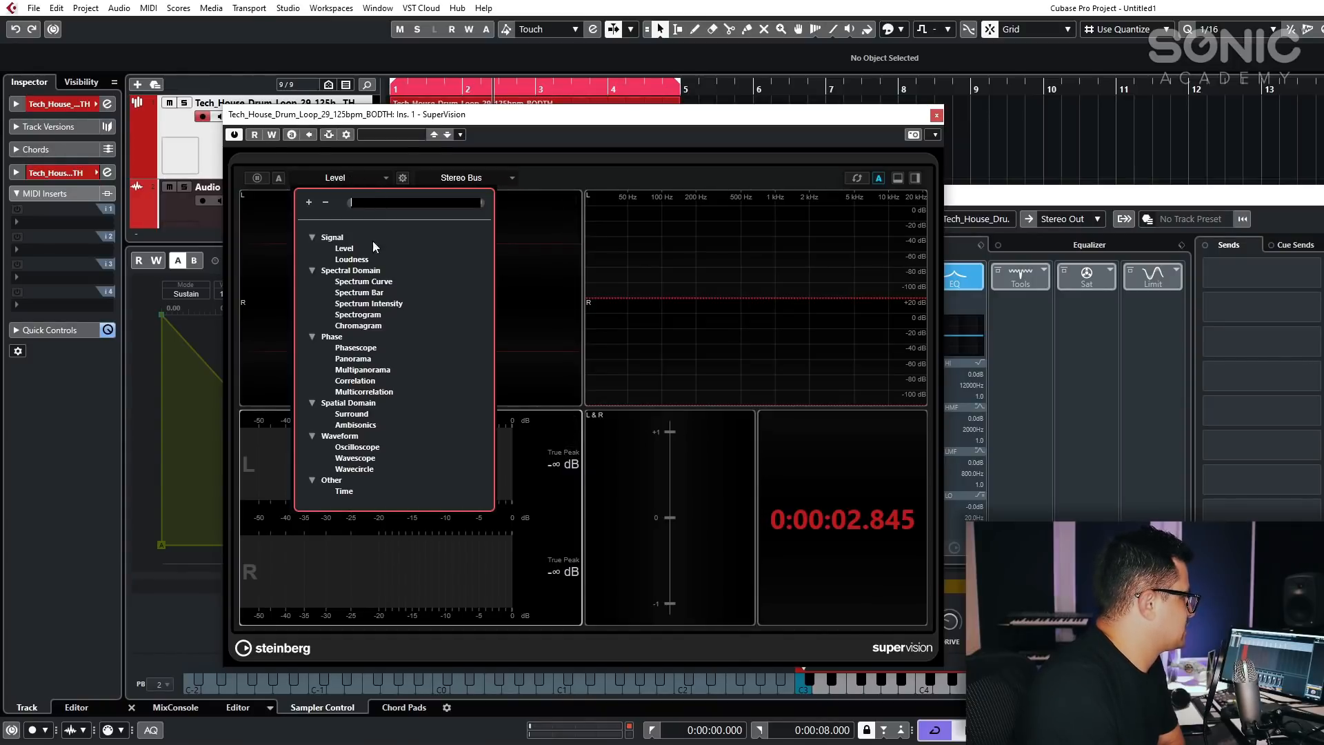
left_click(348, 331)
key("space")
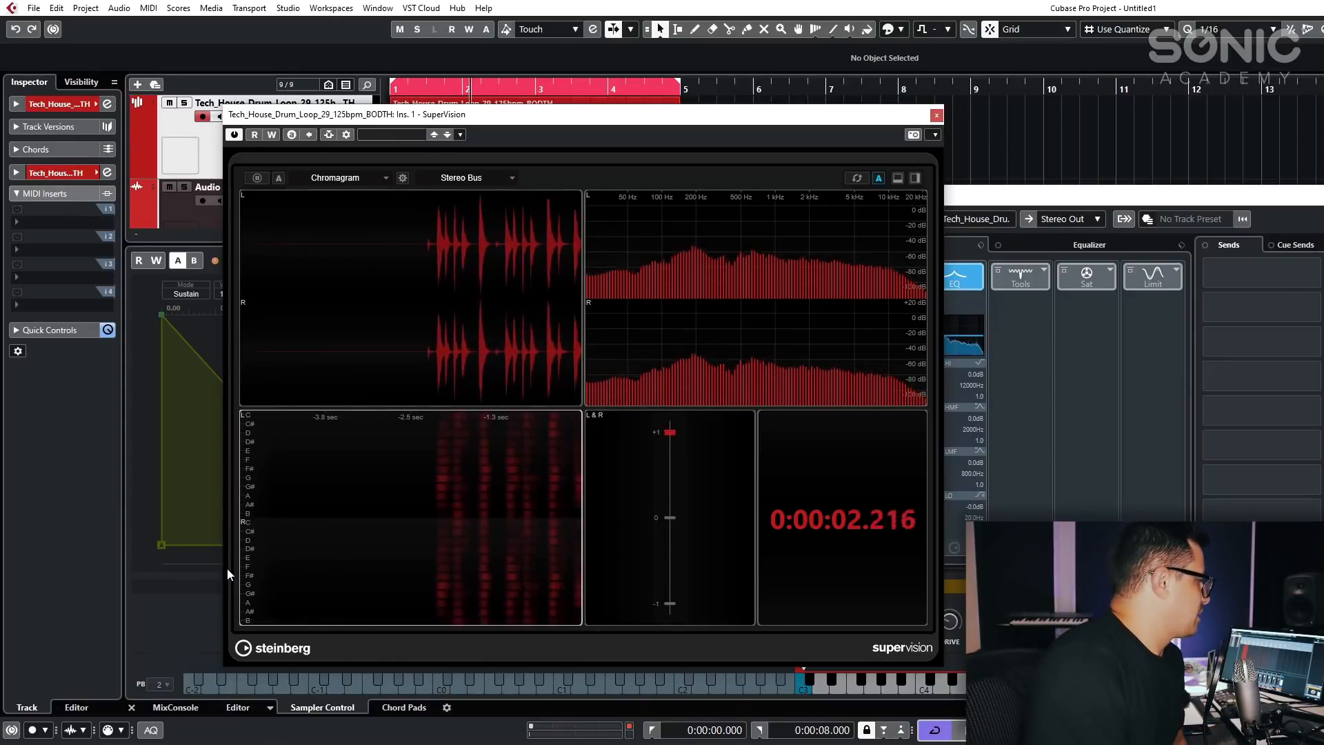
Review the Chromagram module's settings, and close the SuperVision and drum loop channel settings windows.
left_click(403, 178)
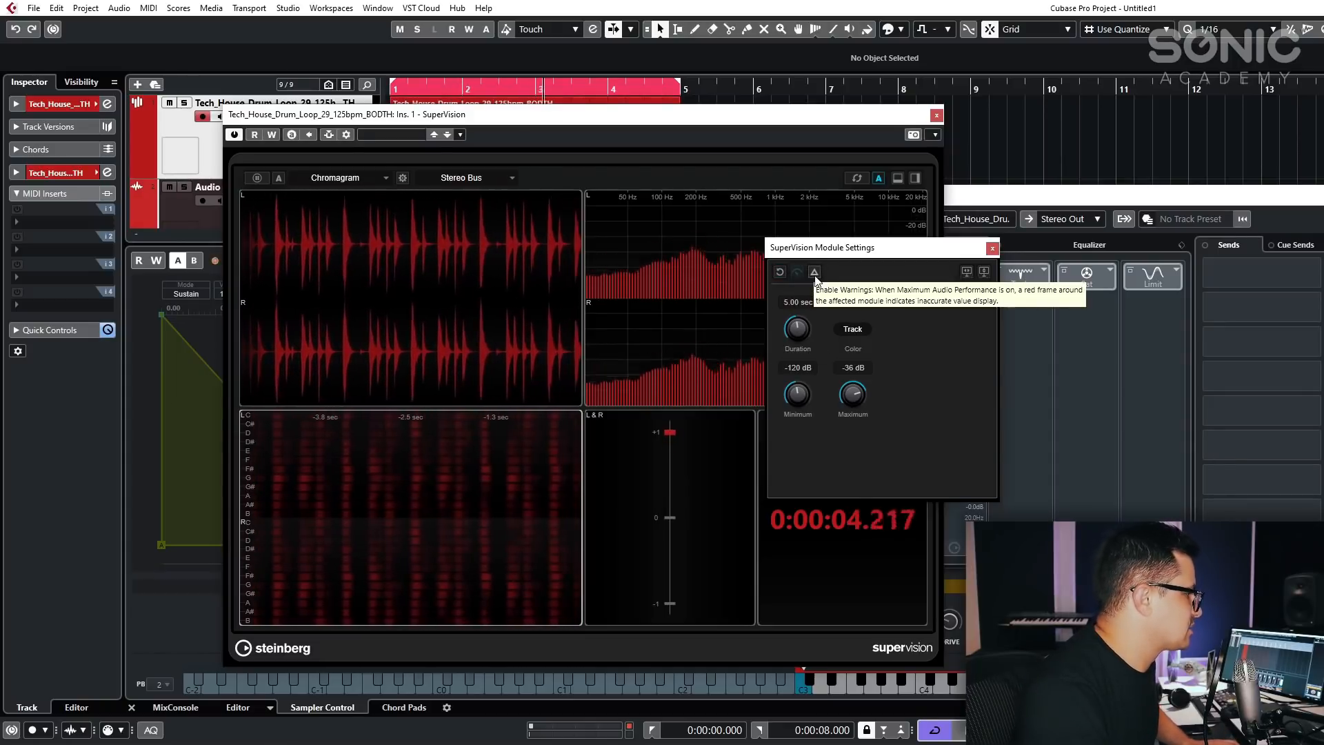
left_click(994, 249)
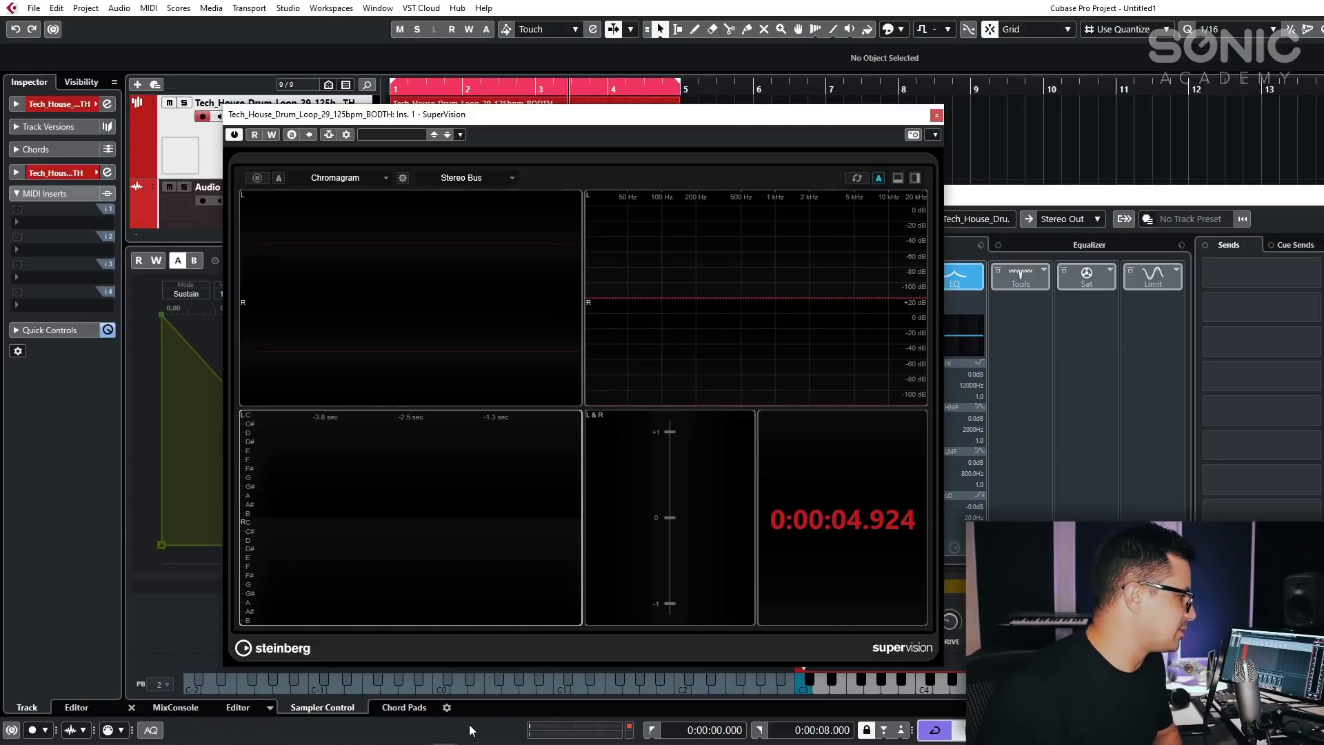
left_click(937, 115)
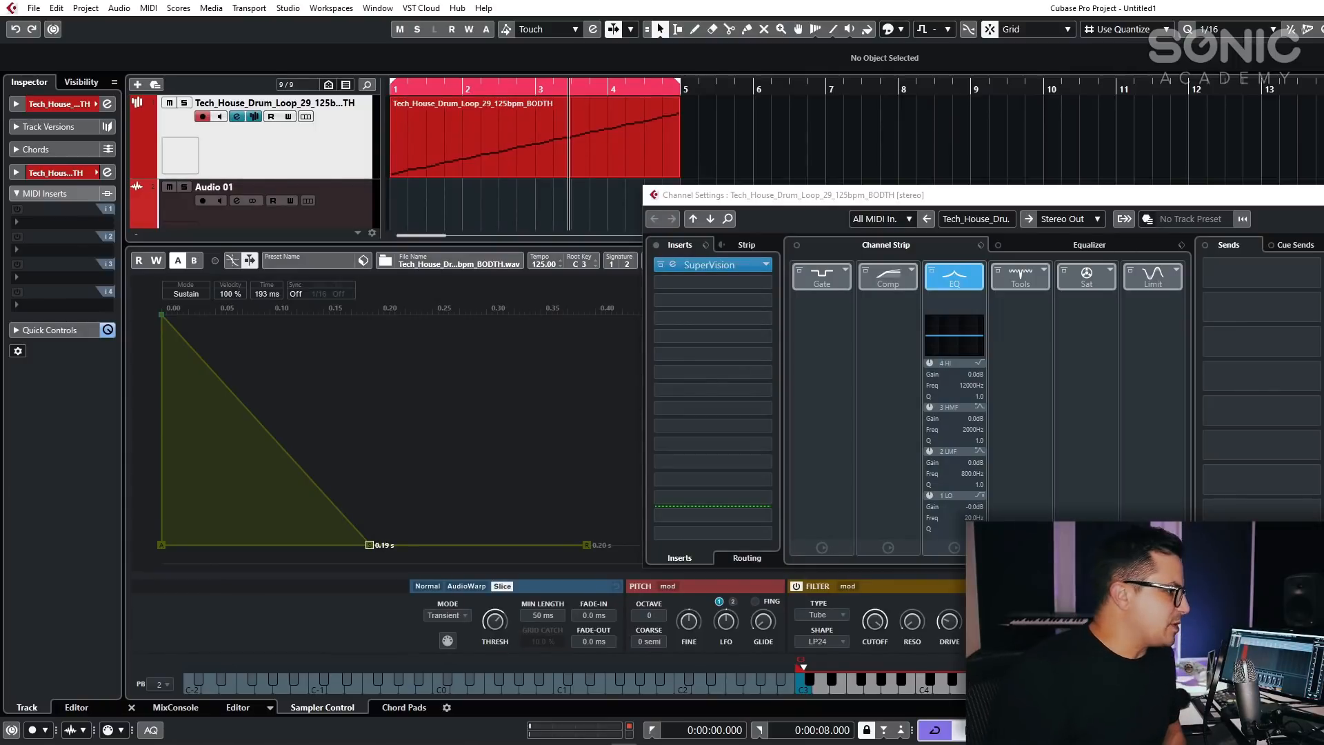
left_click(1323, 196)
Hide the Sampler Control editor and reduce the track heights until all nine tracks fit in the project view.
left_click(745, 97)
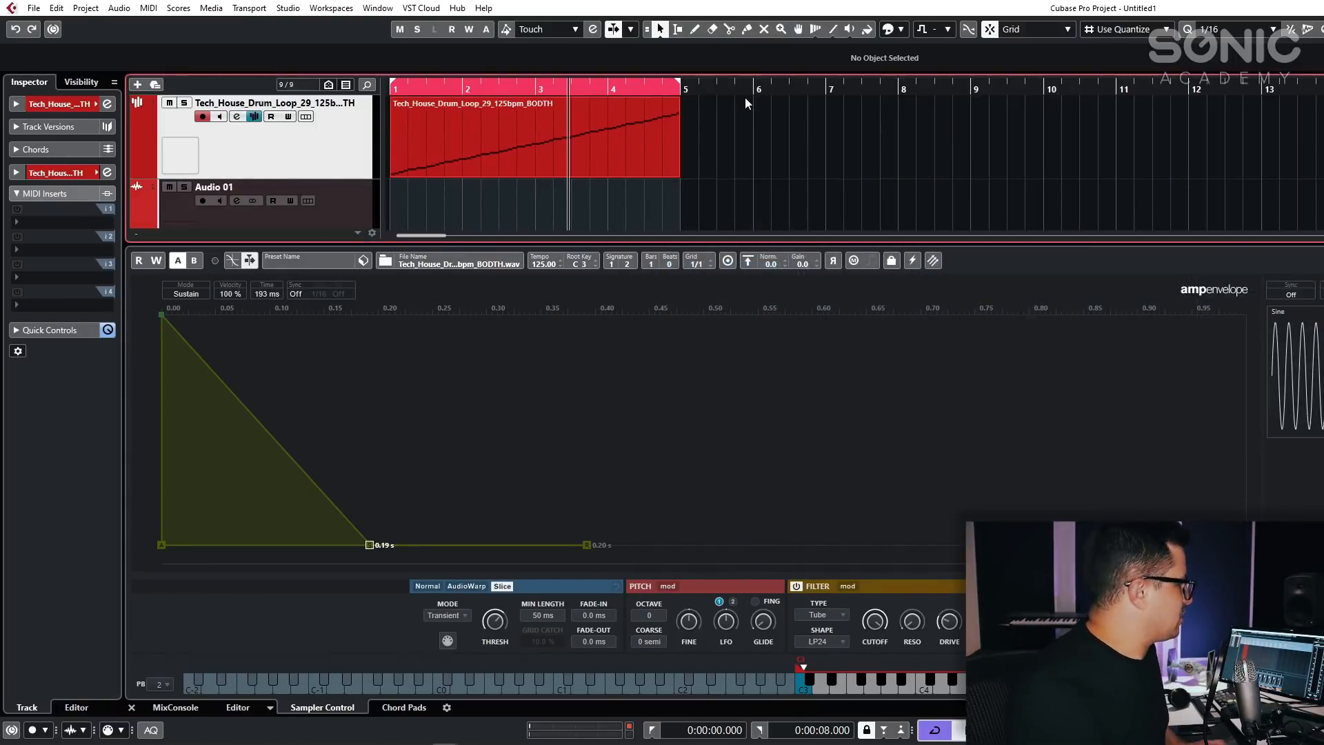
key("ctrl+alt+b")
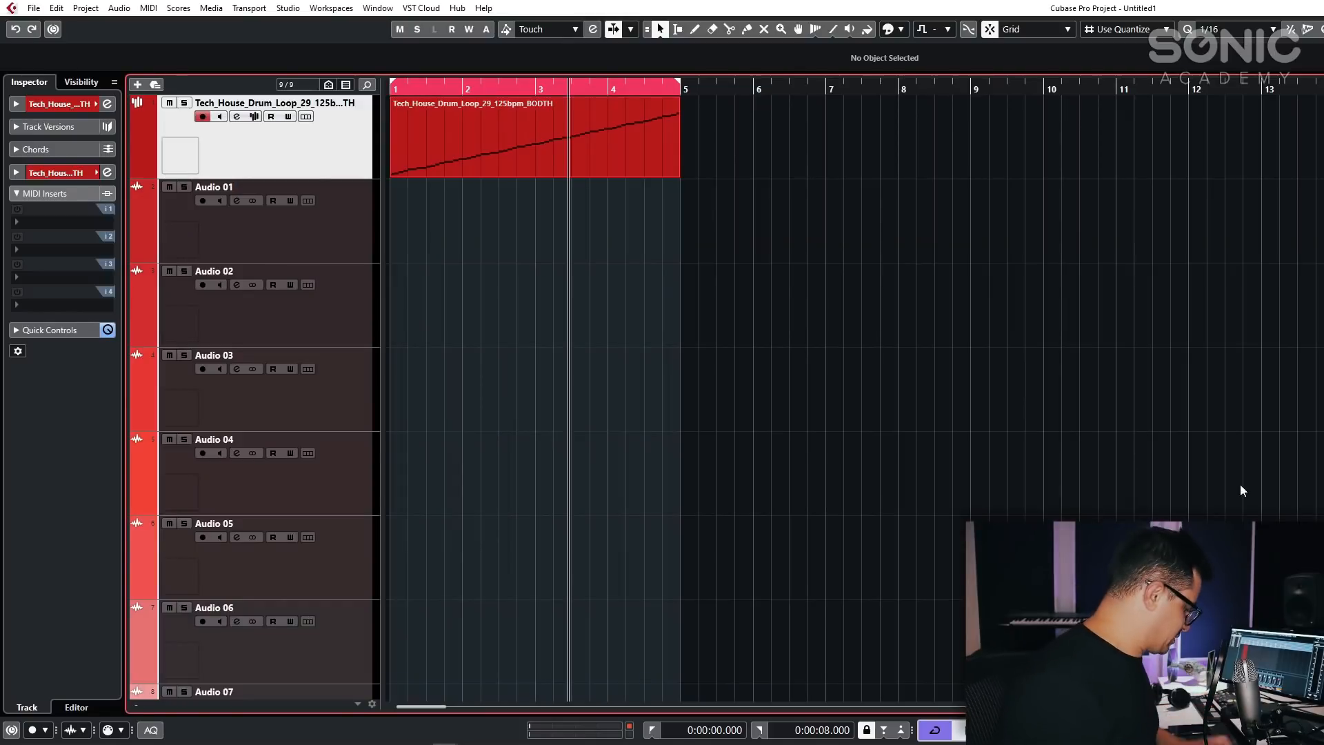
key("shift+h")
key("shift+h")
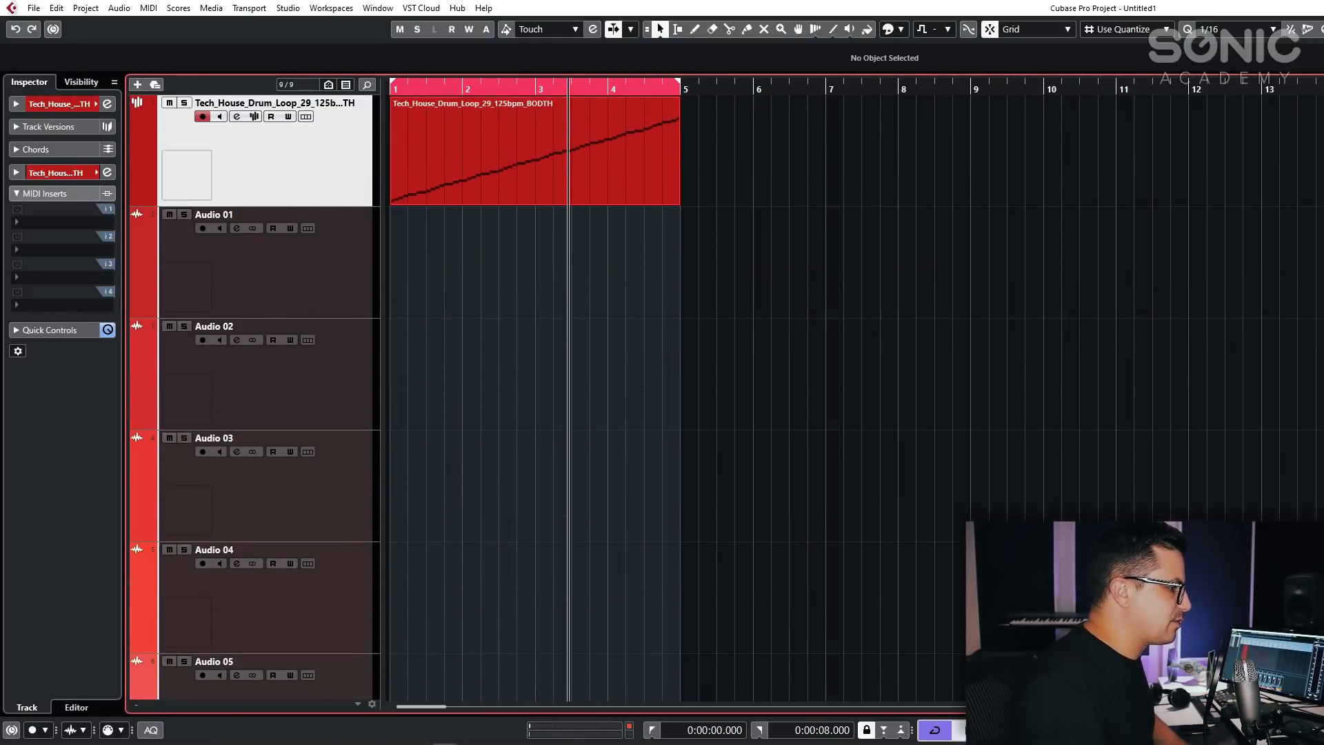
key("shift+g")
key("shift+g")
key("shift+g")
key("shift+g")
key("shift+g")
key("shift+g")
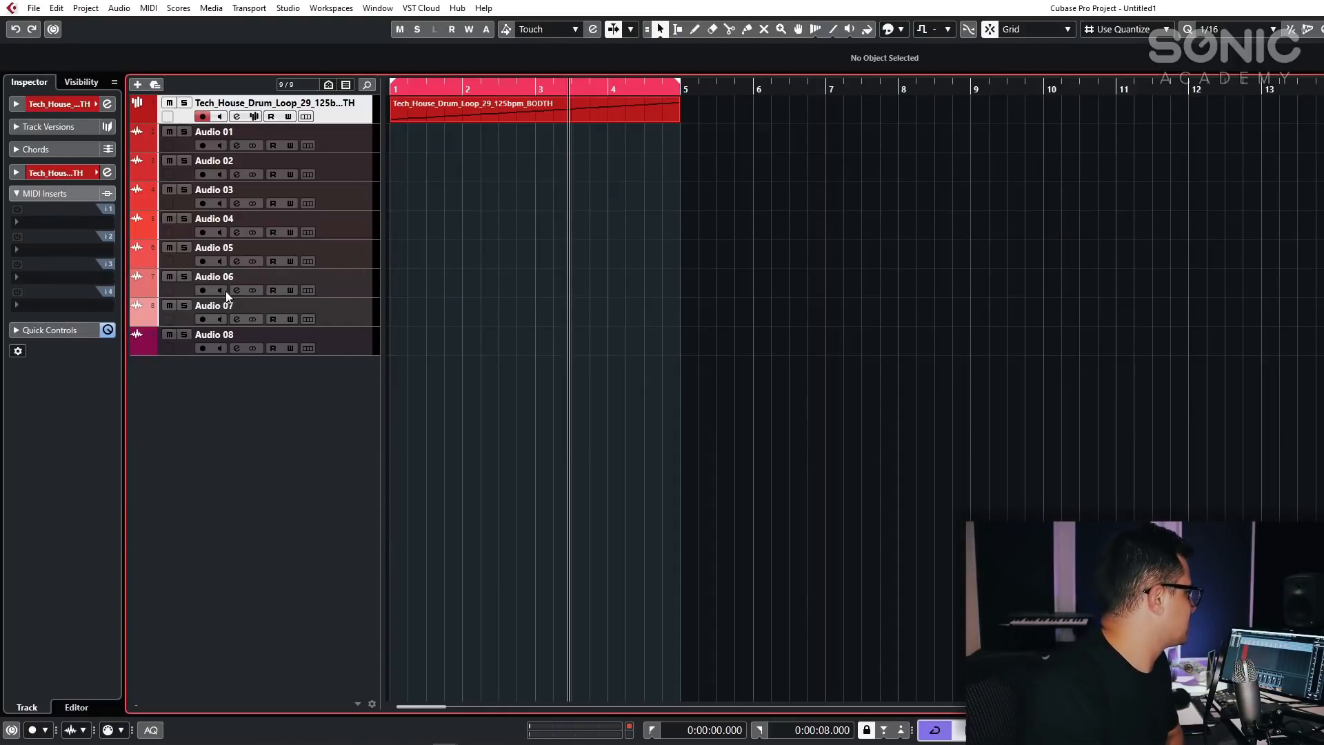
Add one MIDI track below Audio 08 and expand its MIDI Sends section.
right_click(370, 343)
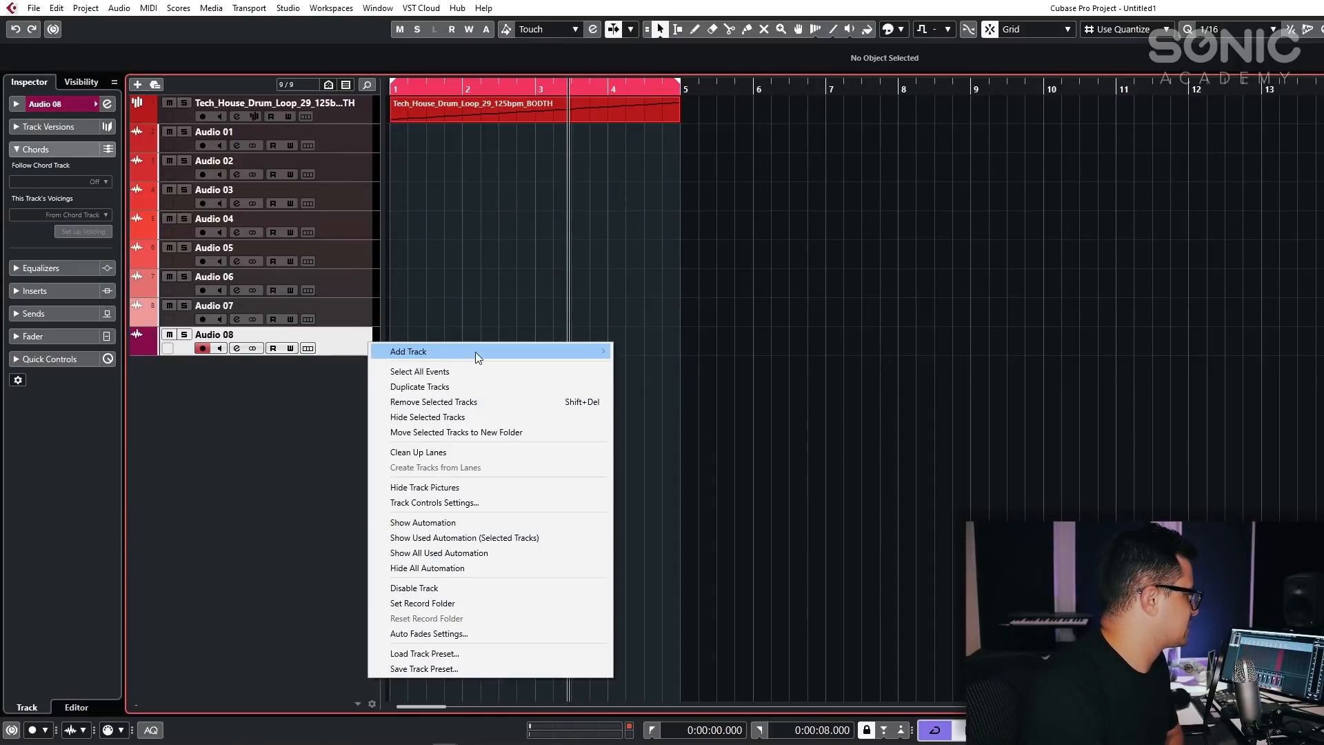
mouse_move(475, 352)
left_click(671, 383)
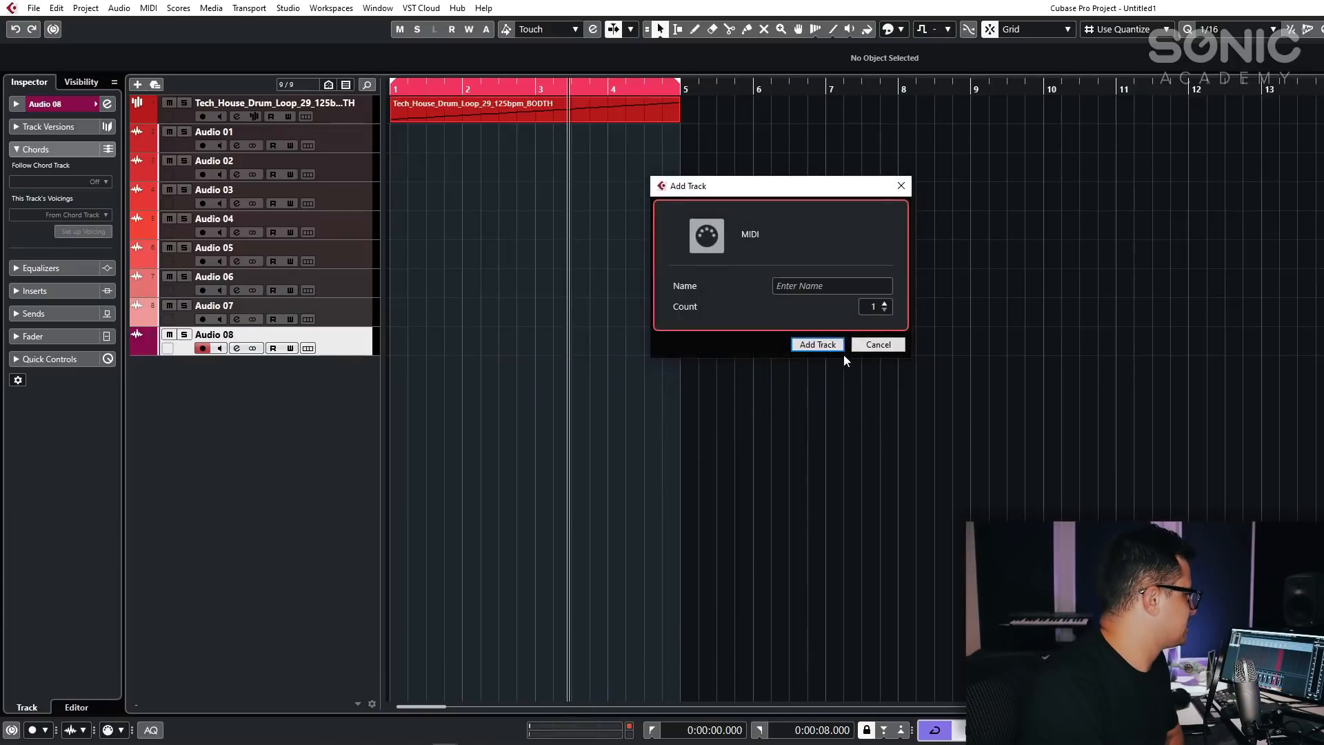
left_click(814, 344)
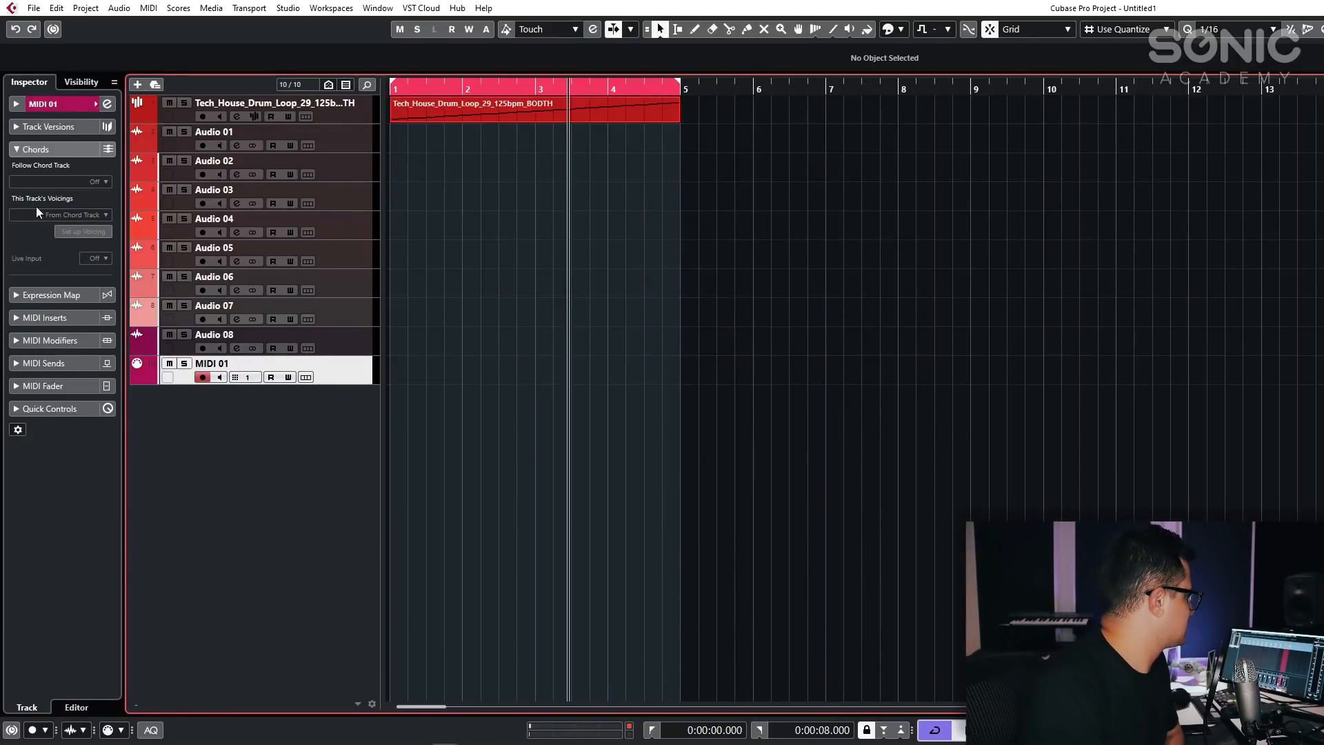
left_click(49, 340)
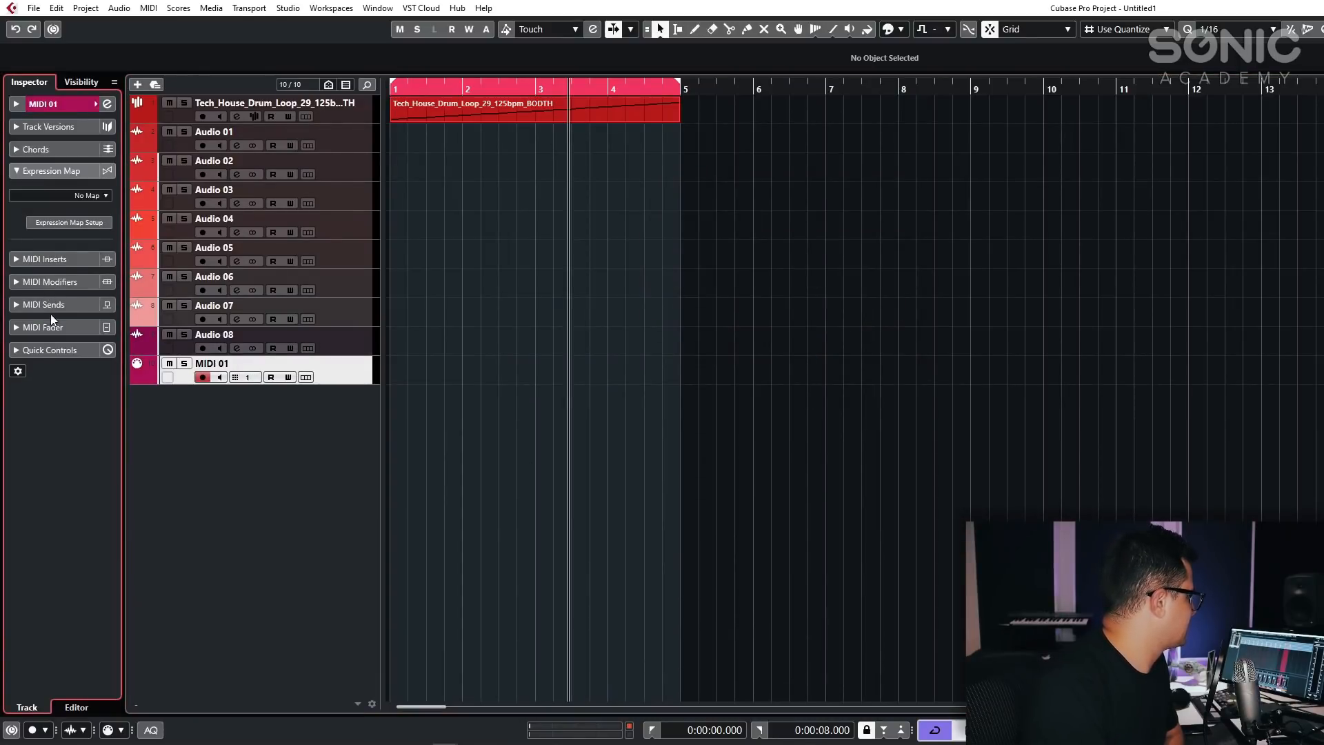
left_click(40, 577)
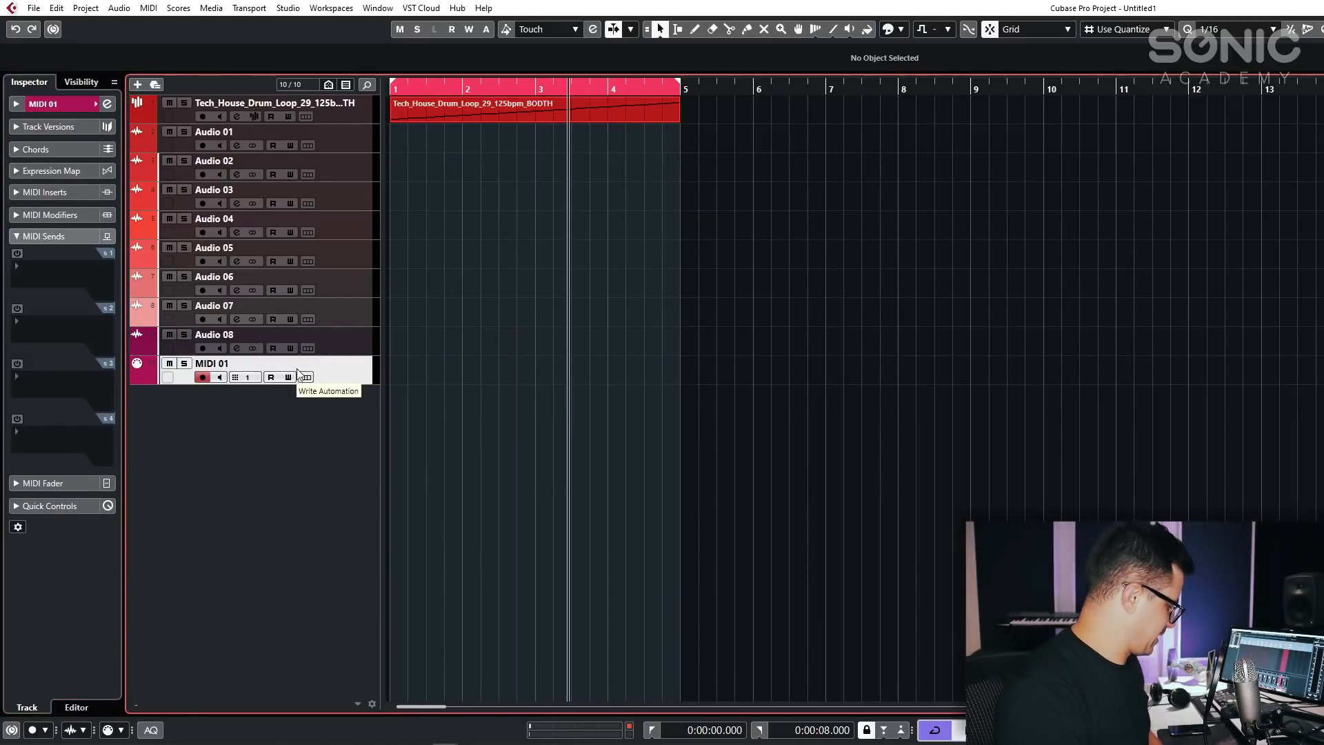
Open the channel settings of Audio 01 and load MixerDelay into its first insert slot.
left_click(328, 154)
left_click(237, 146)
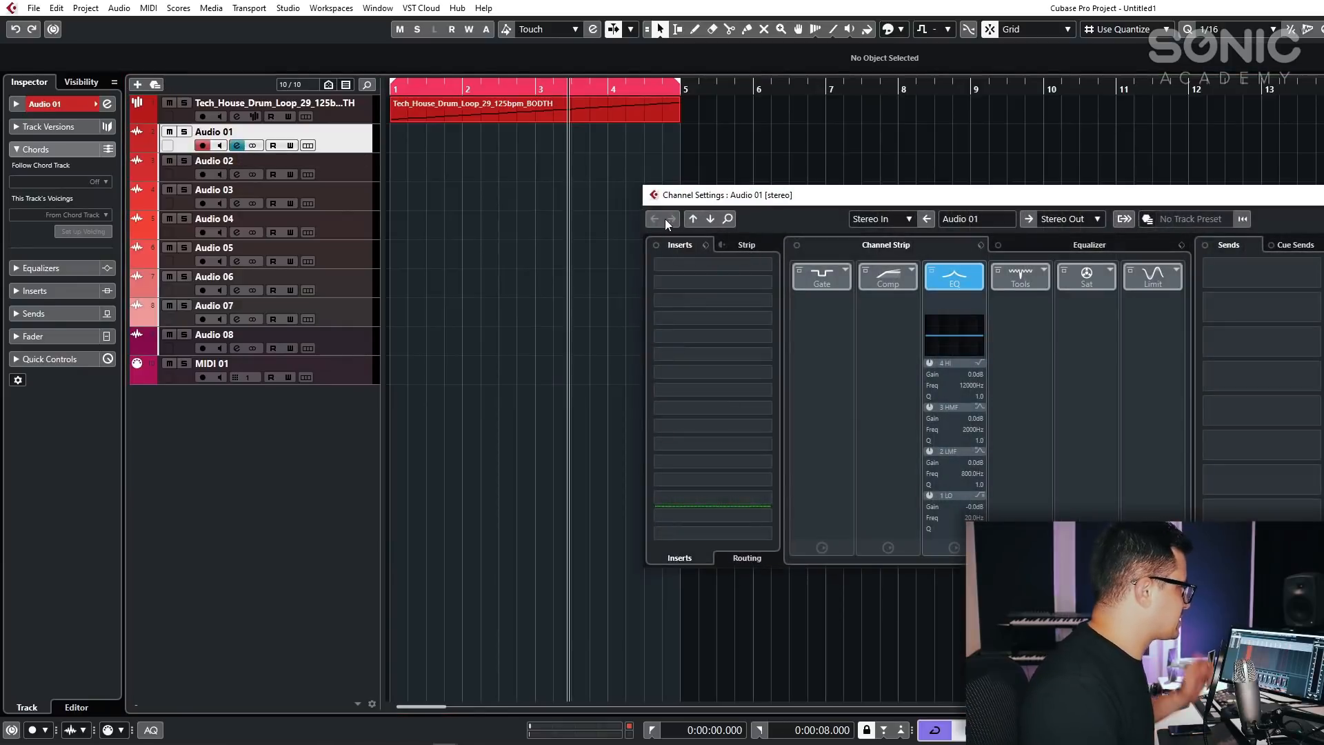
left_click(701, 271)
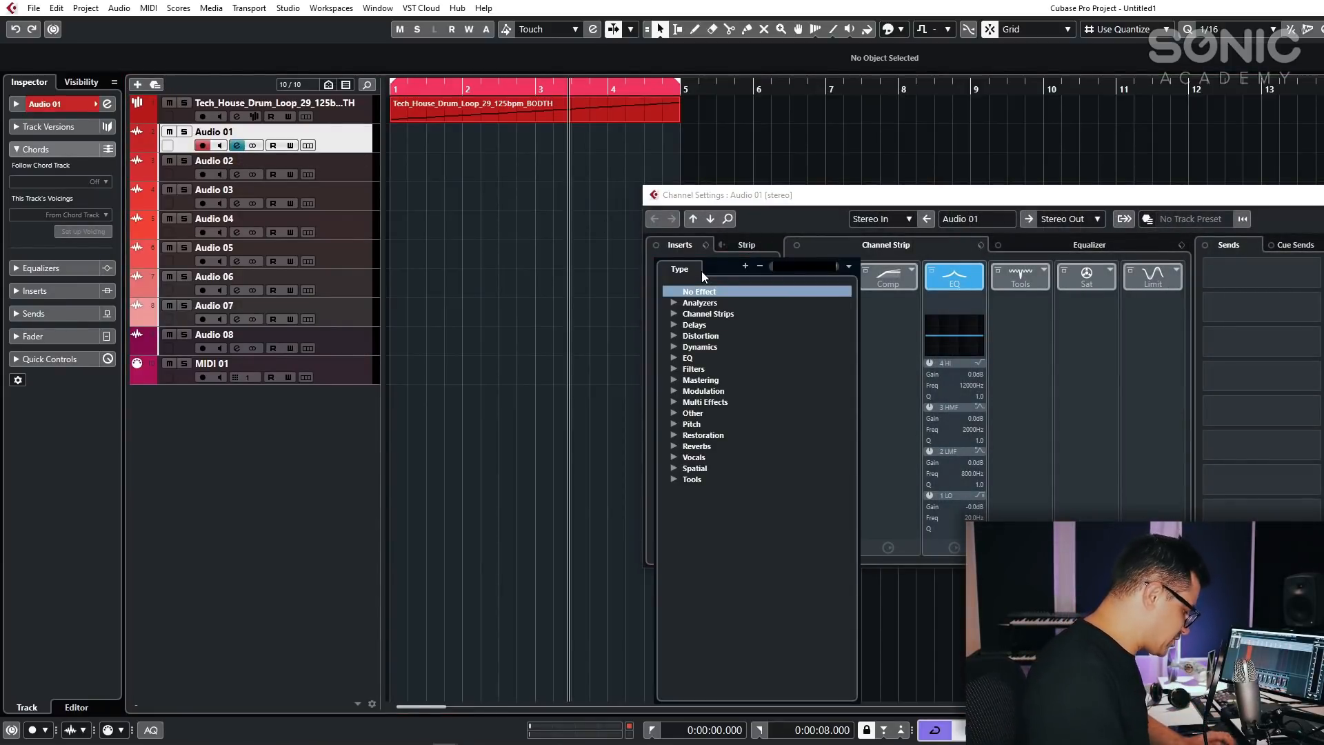
type("mixer")
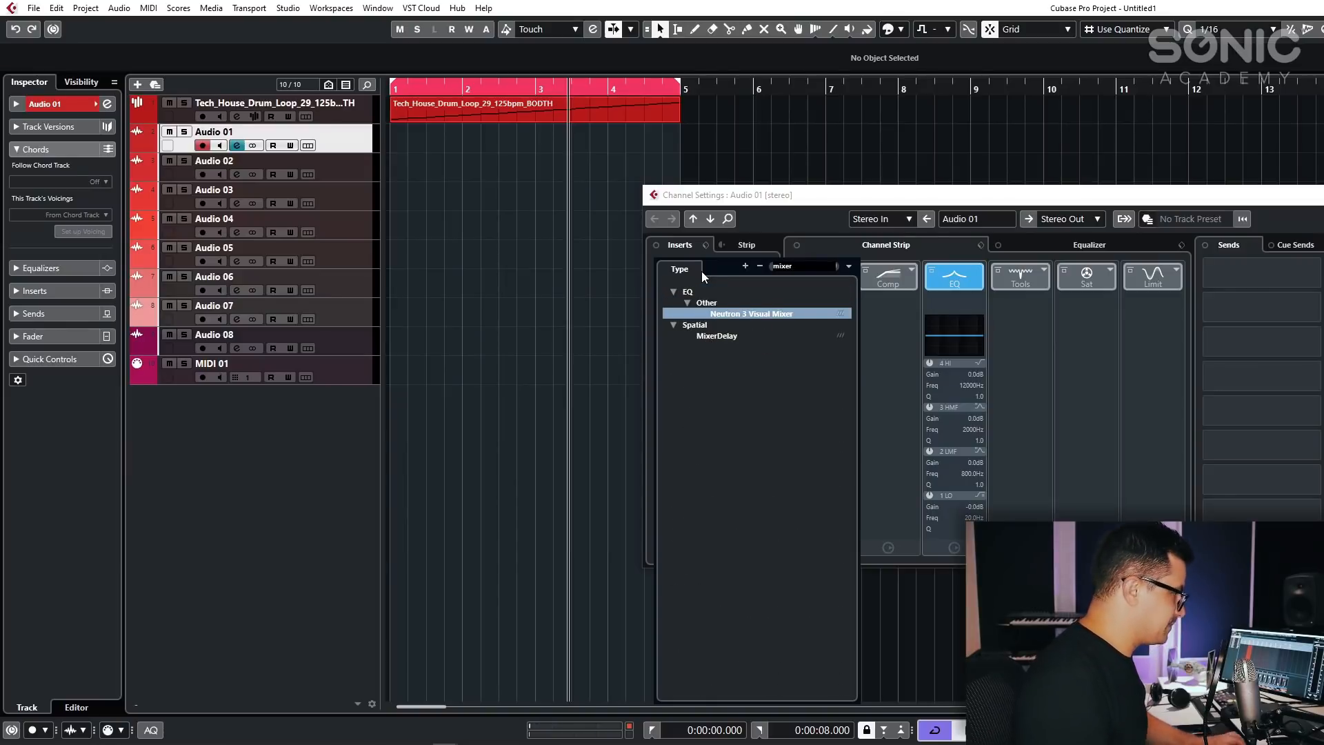
left_click(732, 345)
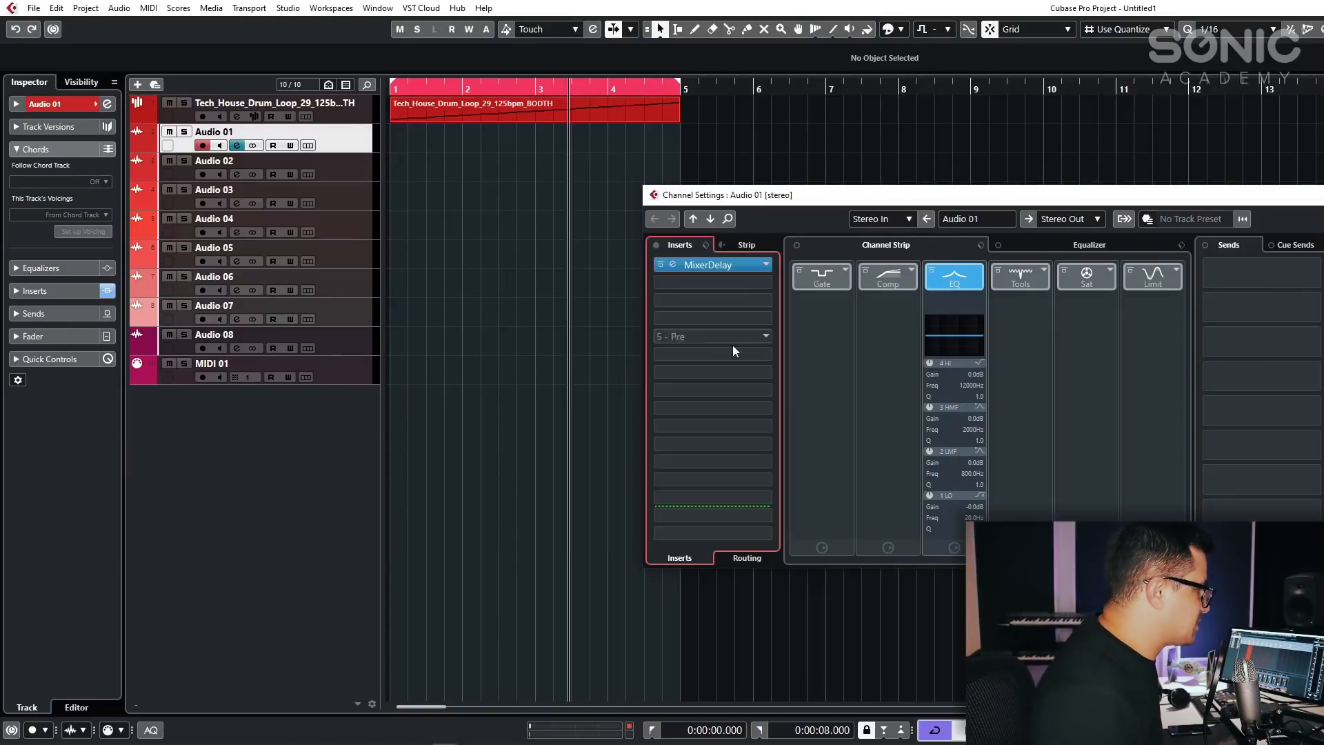
Show the MixerDelay editor, rearrange the open plug-in and channel settings windows, and close the editor.
left_click(672, 264)
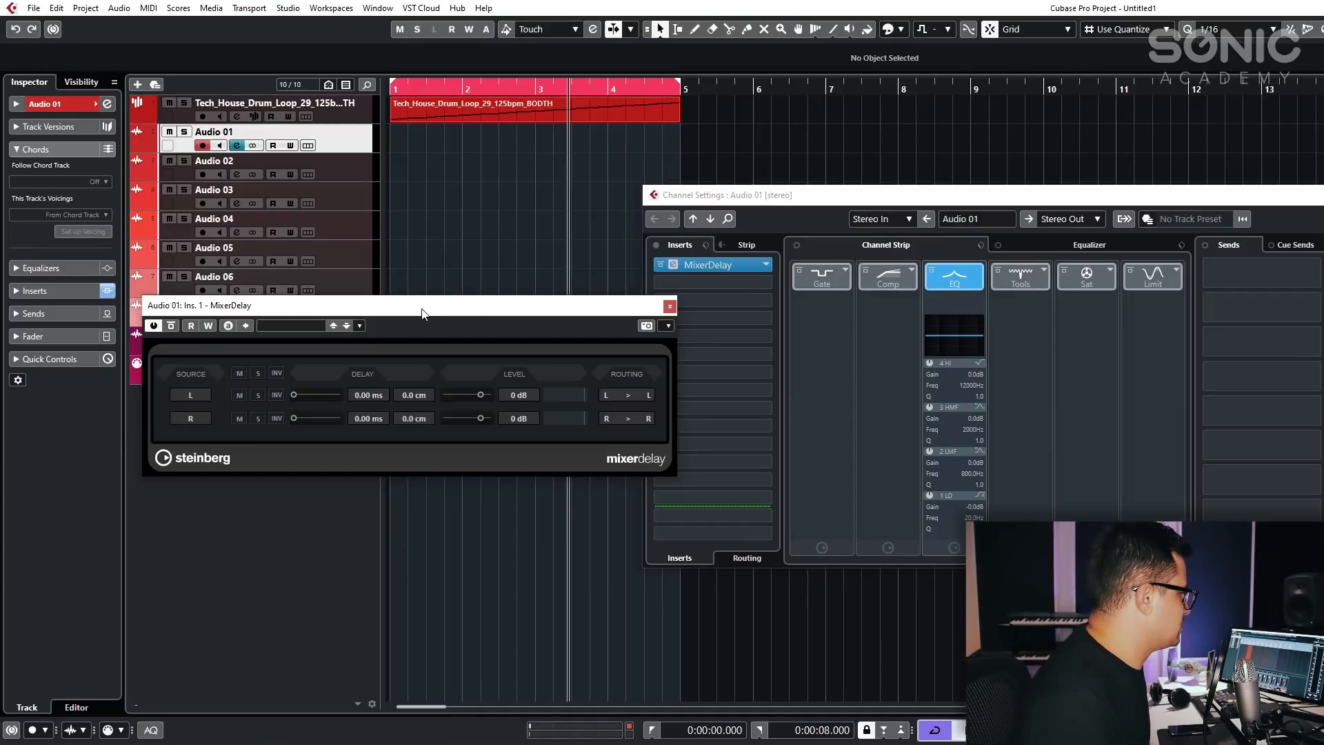
left_click_drag(422, 314, 338, 159)
left_click_drag(740, 191, 291, 209)
left_click(600, 158)
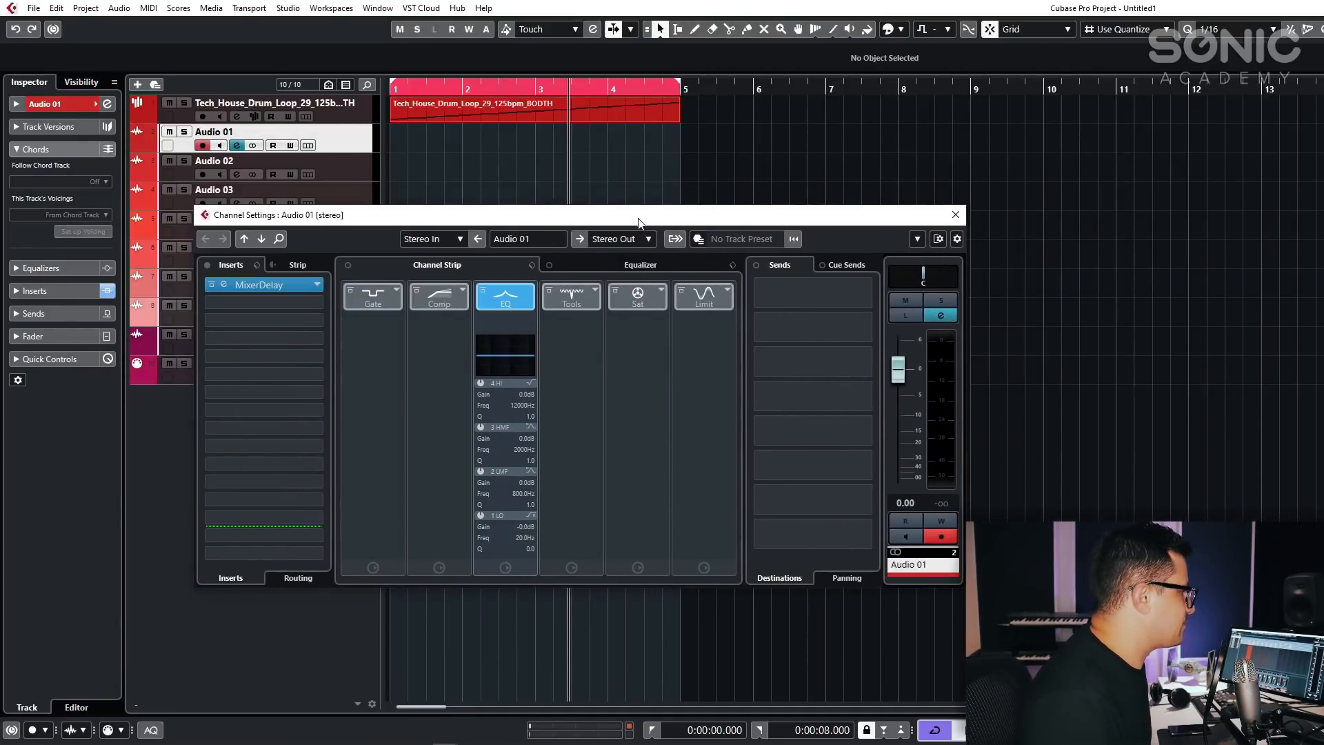
Load the Maximizer into the limiter slot of Audio 01's channel strip, show its controls, and close the channel settings.
left_click_drag(642, 216, 548, 164)
left_click(597, 248)
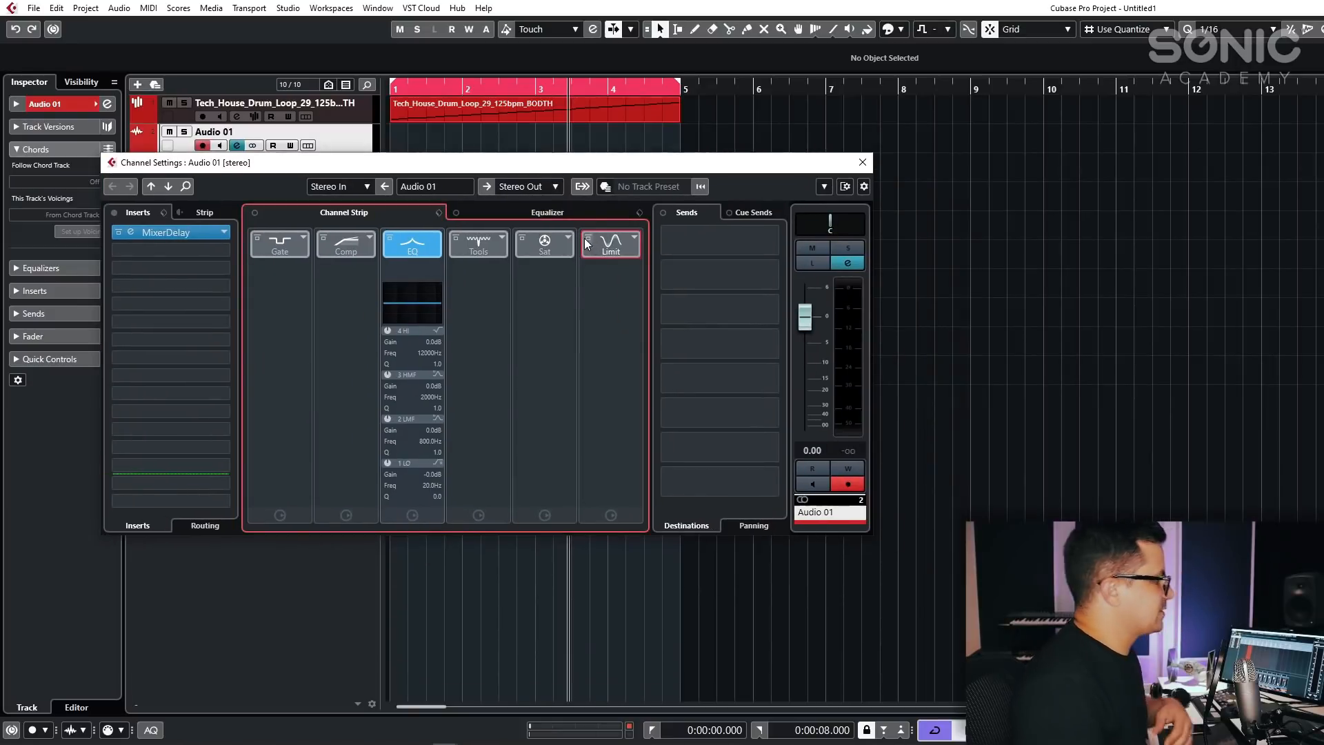
left_click(634, 237)
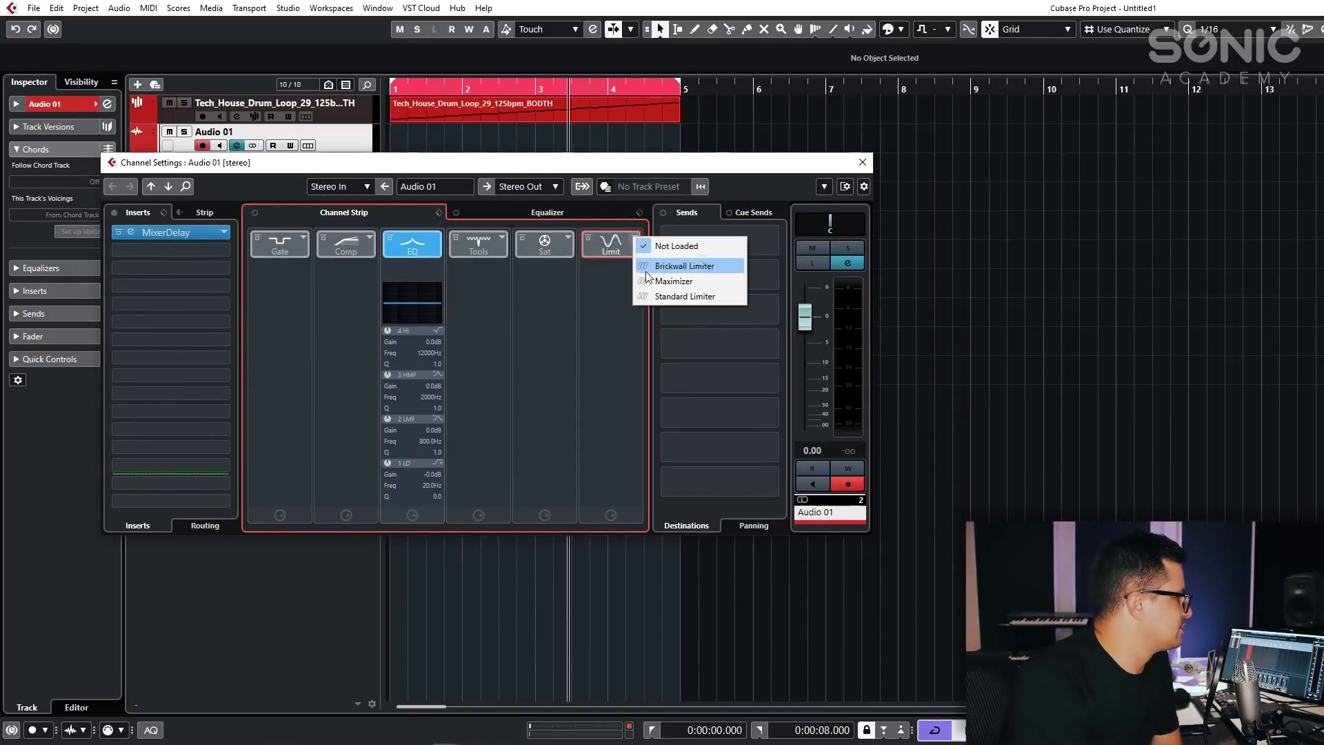
left_click(680, 282)
left_click(611, 268)
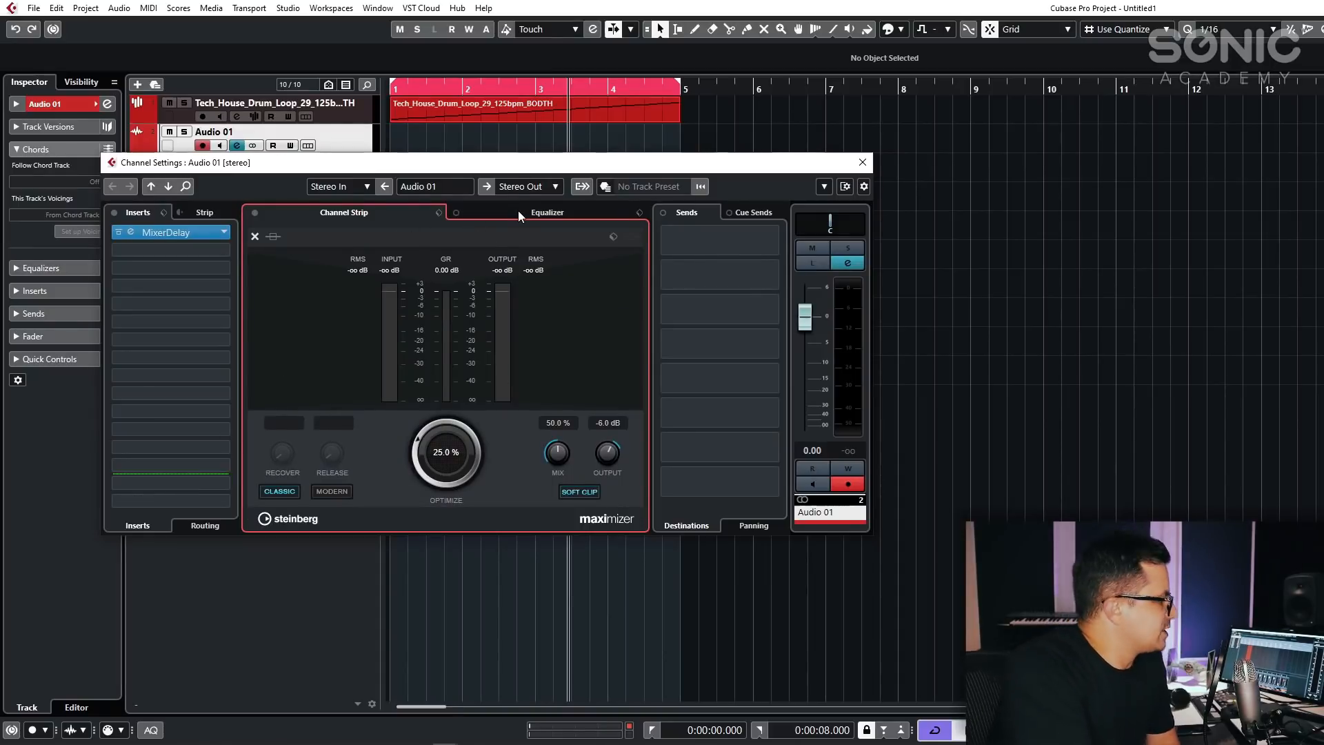
left_click(862, 163)
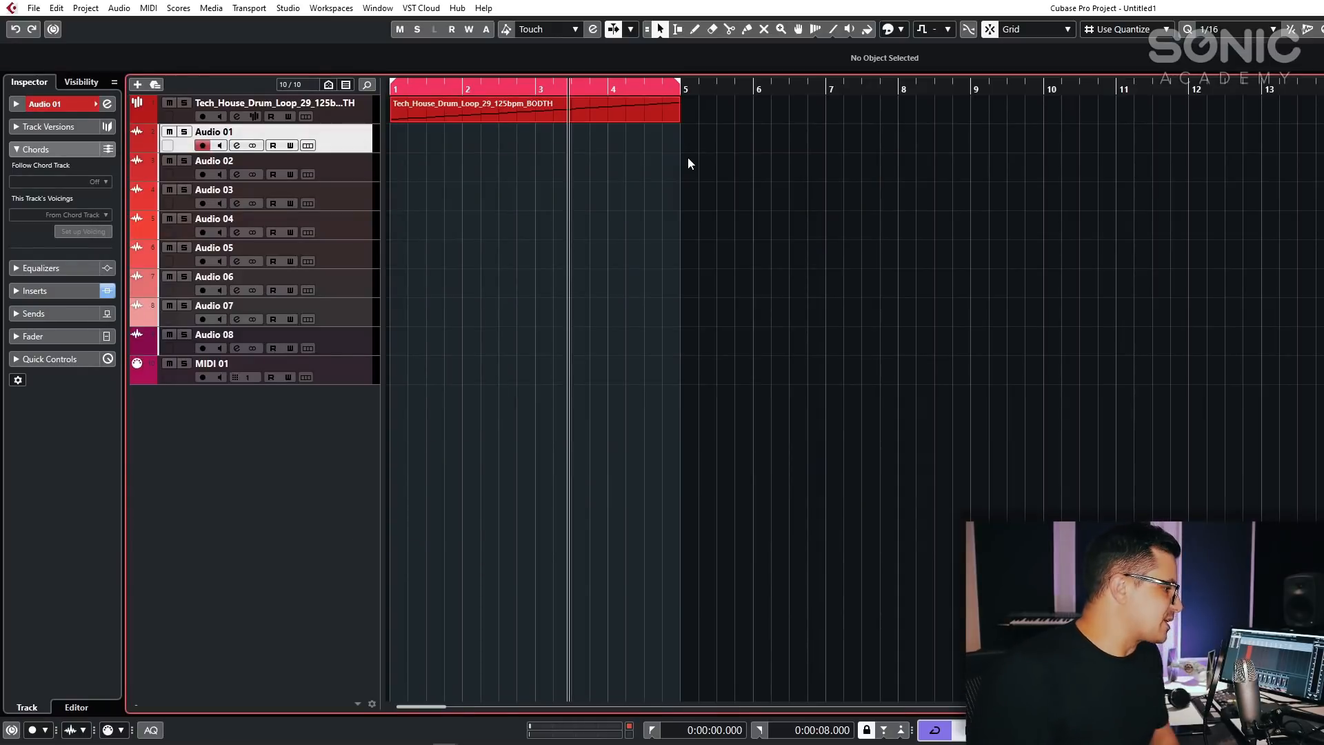